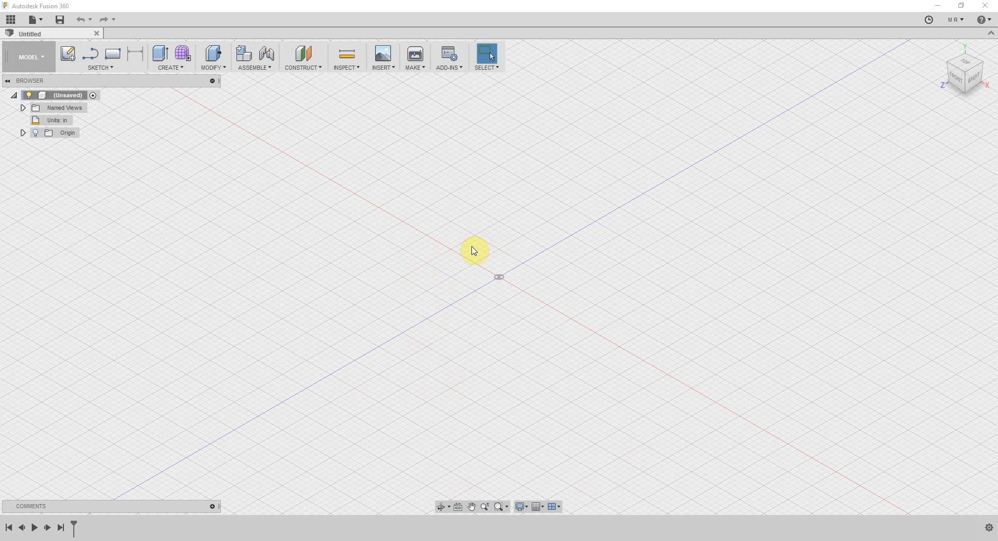
mouse_move(472, 246)
middle_down()
mouse_move(528, 278)
mouse_move(560, 236)
mouse_move(475, 209)
mouse_move(396, 225)
mouse_move(413, 274)
mouse_move(458, 280)
mouse_move(464, 255)
middle_up()
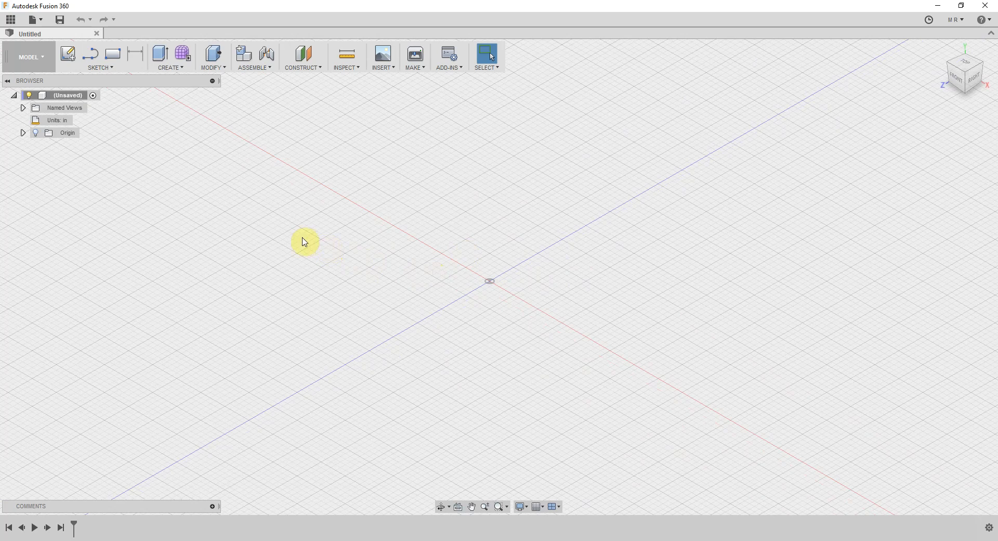
scroll(470, 254, up, 1)
scroll(468, 254, up, 1)
scroll(470, 262, down, 1)
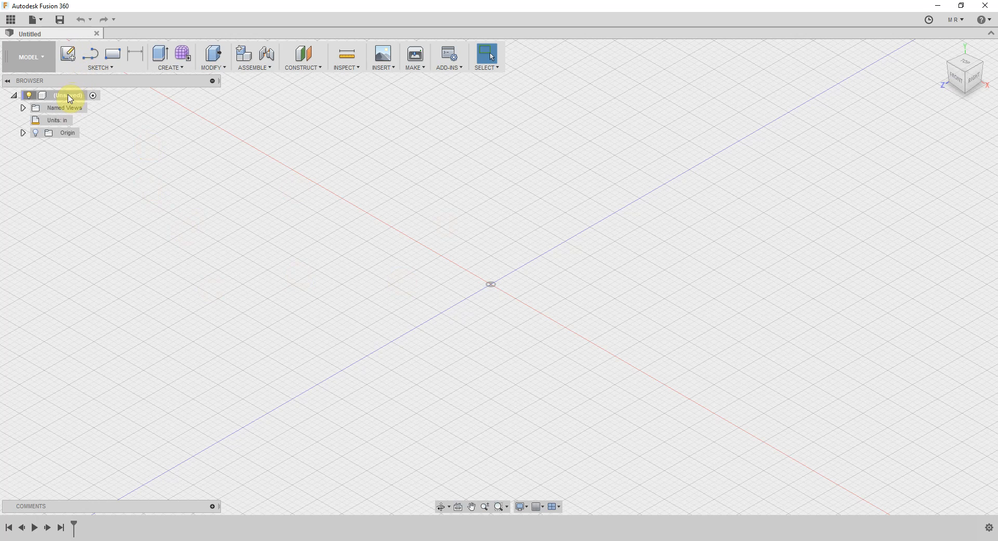
Save the untitled design under the name Maslow Box Tutorial
click(60, 20)
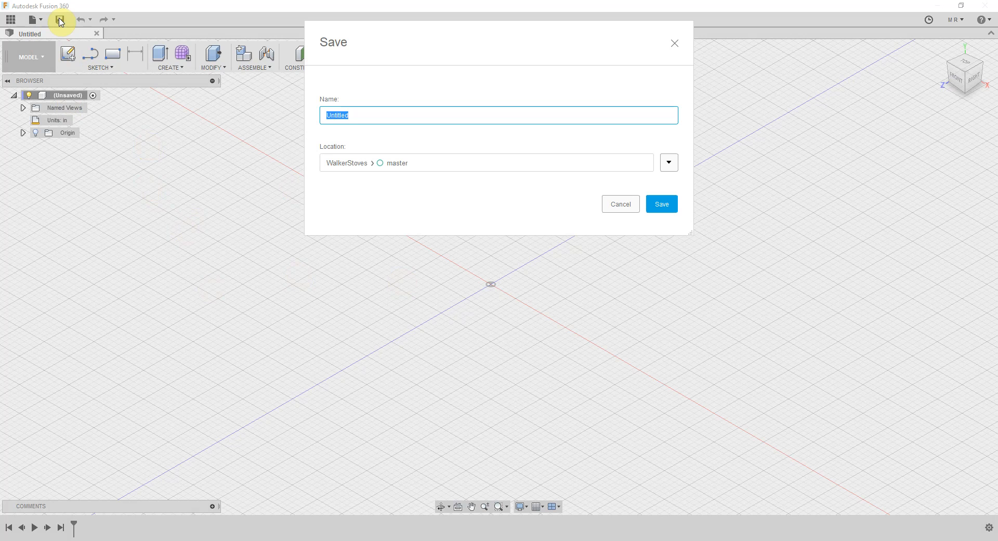
text(Maslow BoxTutorial)
click(672, 208)
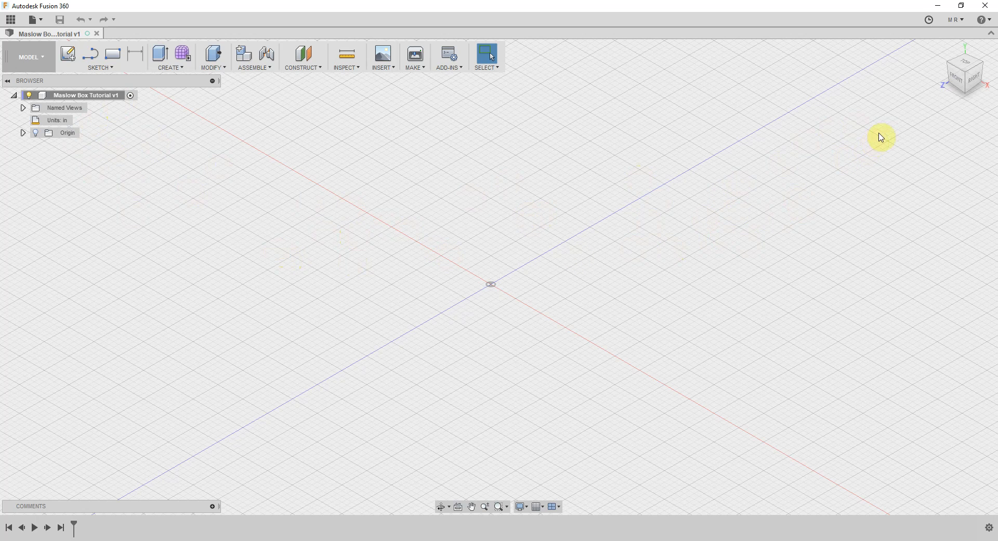
Orient the view of the empty design to the front
click(957, 81)
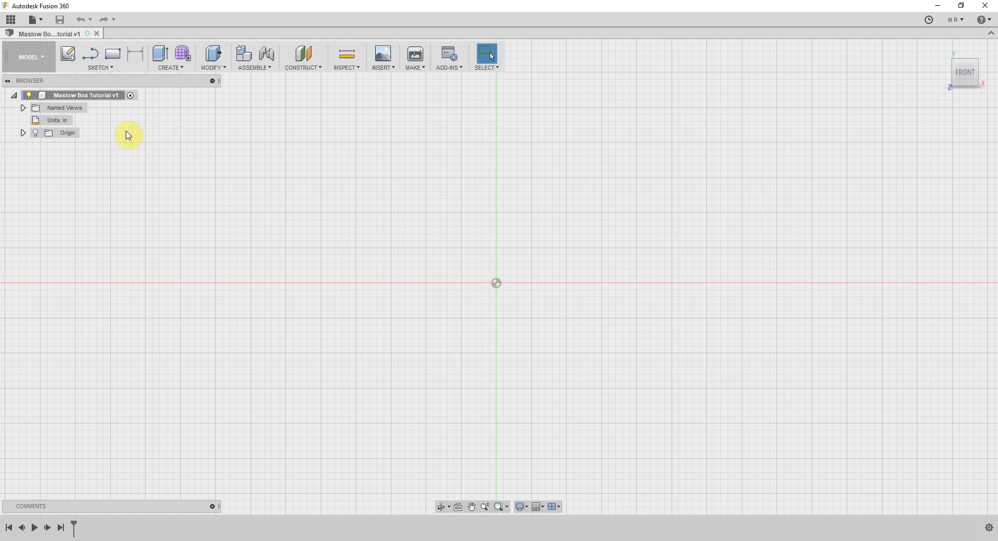
click(112, 67)
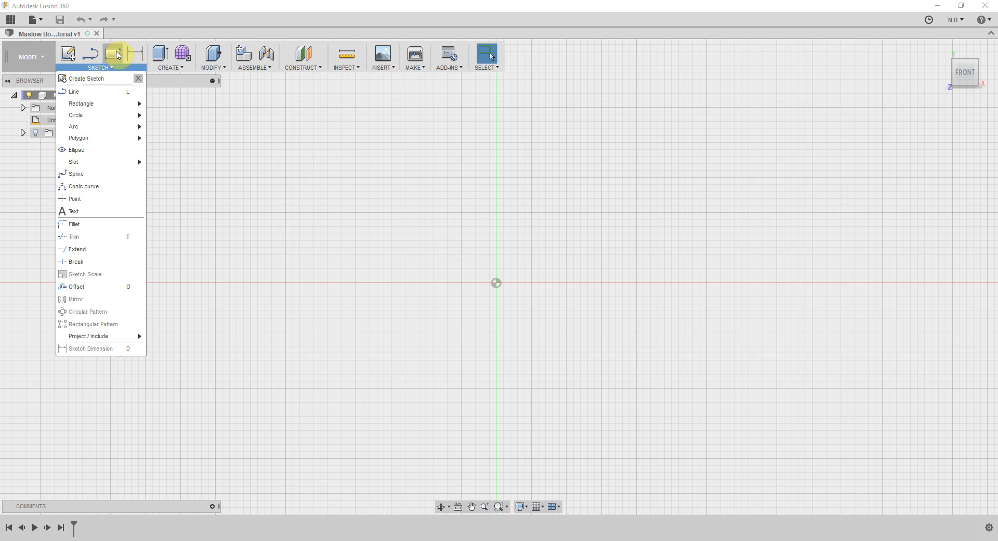
mouse_move(136, 104)
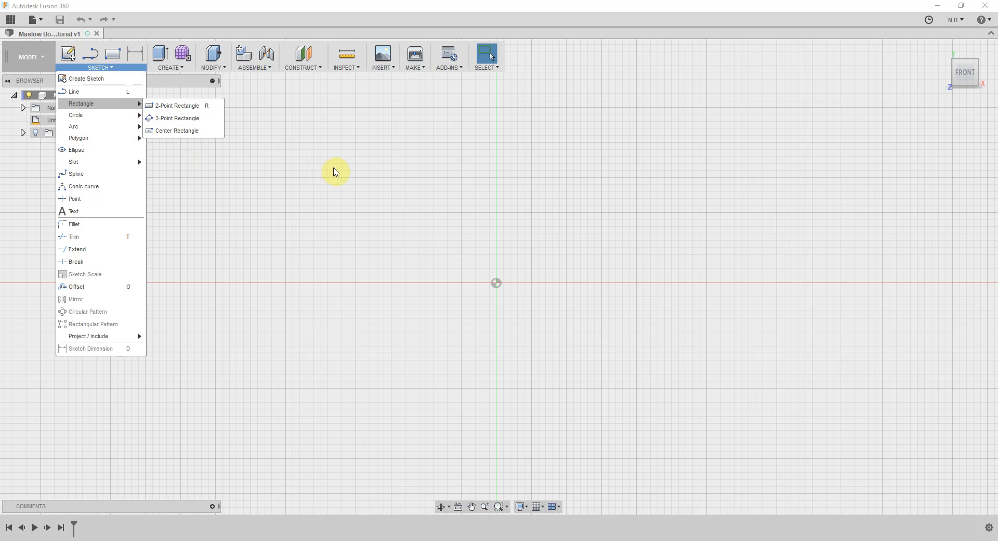
click(351, 202)
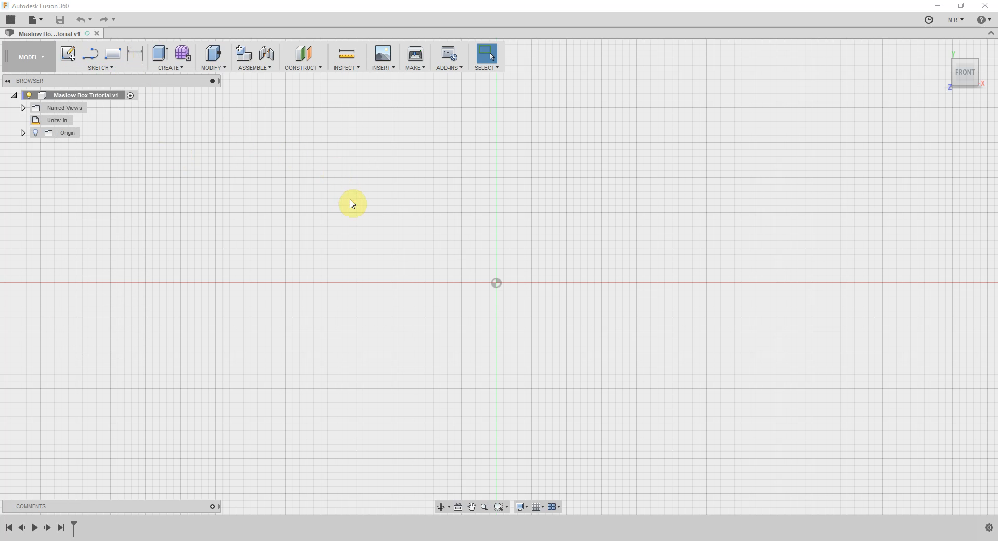
click(190, 71)
Add a user parameter named Thickness in inches with the expression .5 and close the parameters dialog
click(222, 69)
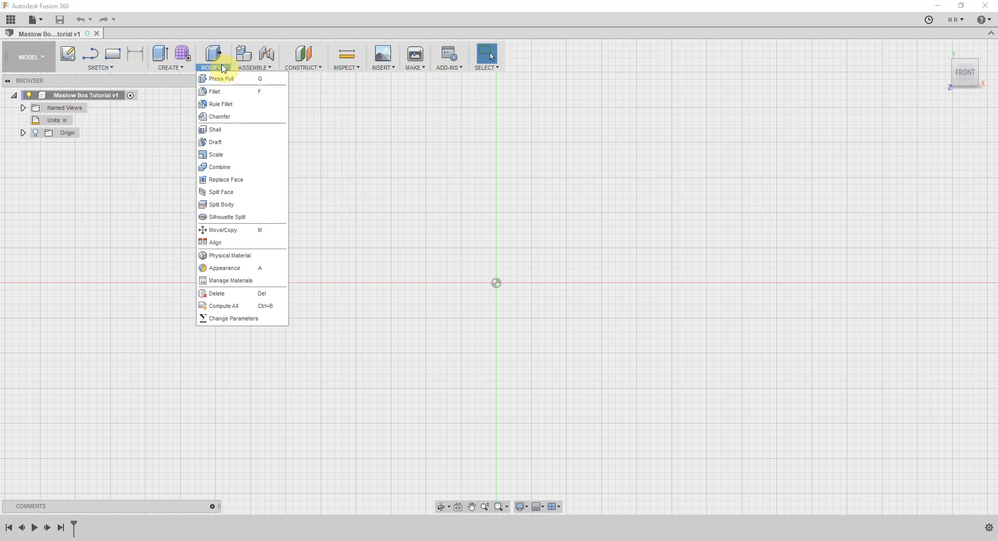
click(231, 318)
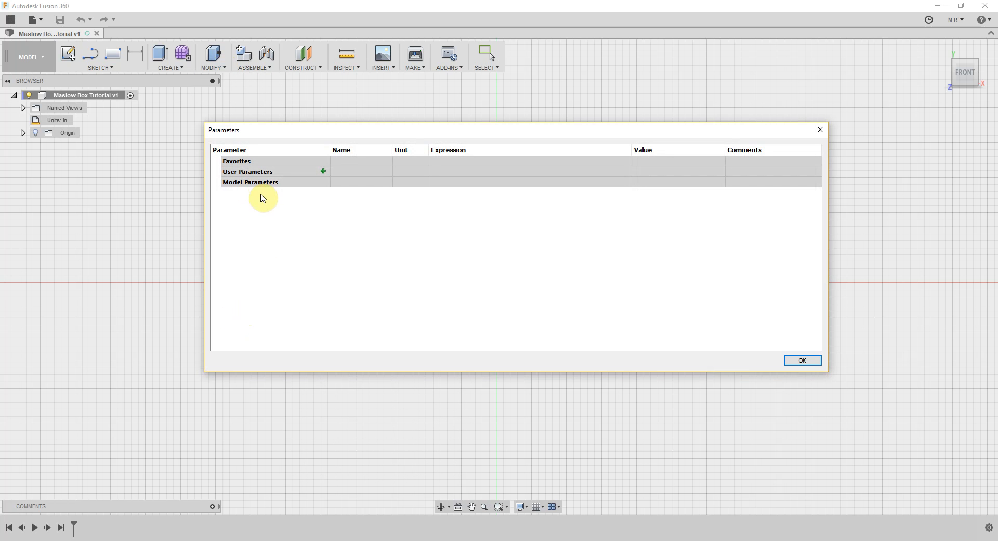
click(324, 172)
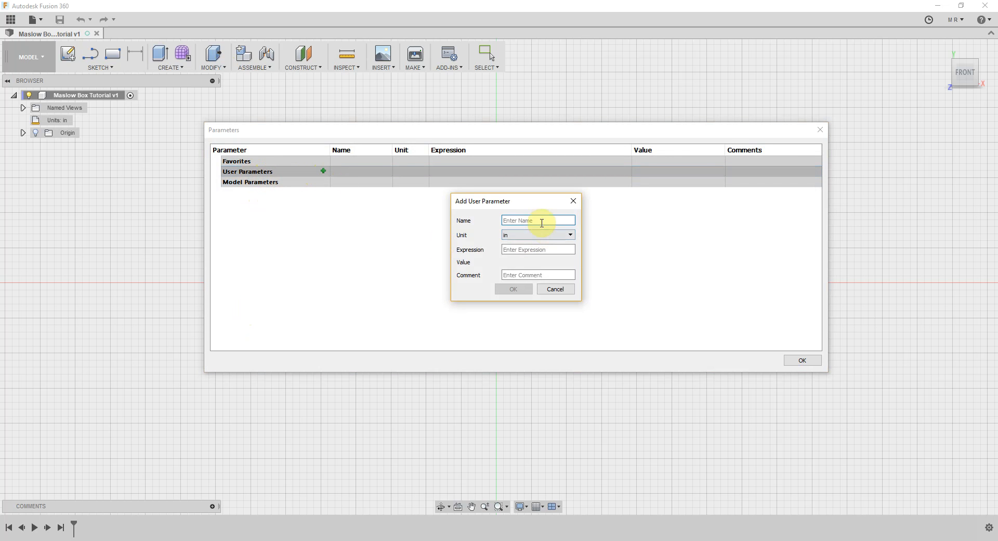
text(Th)
key(BackSpace)
key(BackSpace)
text(ickness)
click(538, 250)
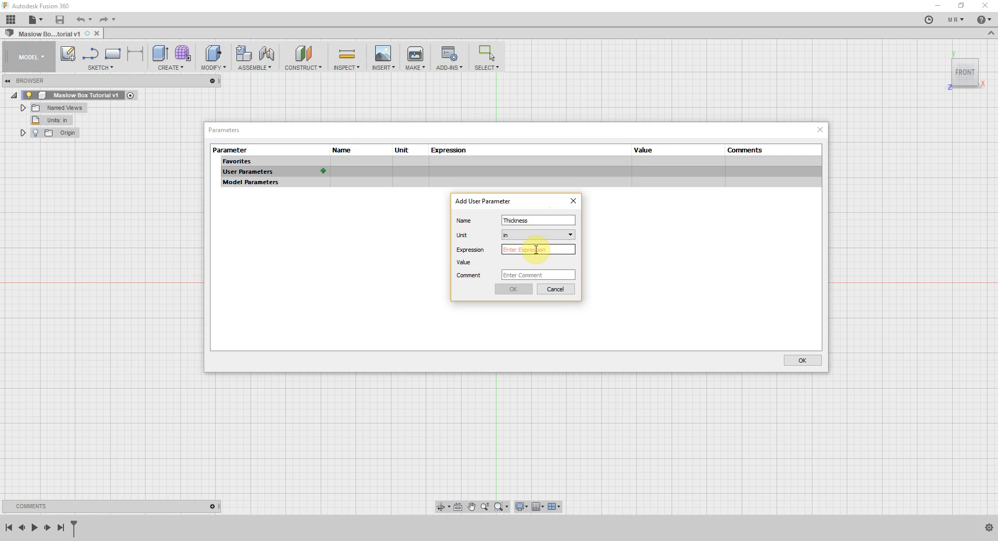
text(.5)
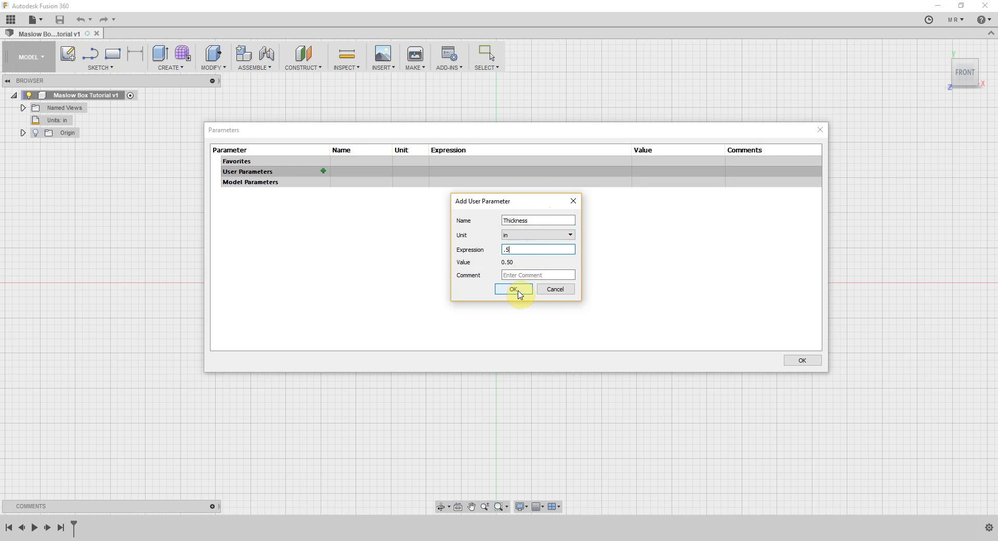
click(514, 289)
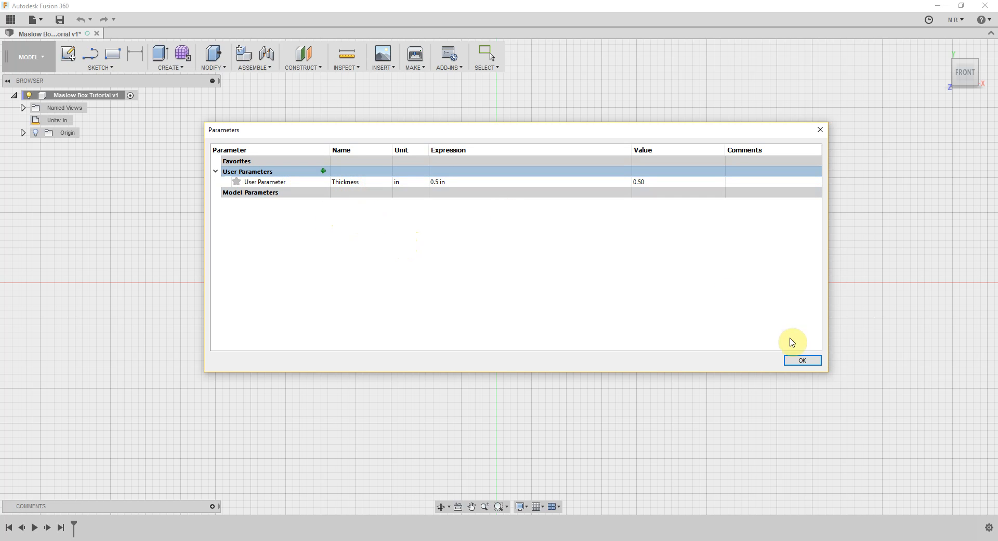
click(804, 364)
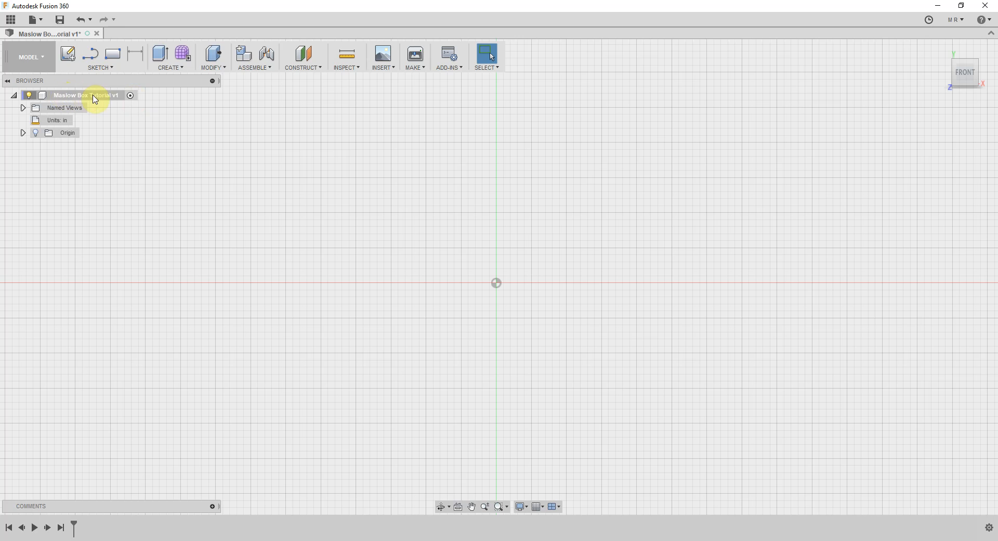
Start a new sketch on the front XY plane with the 2-Point Rectangle tool
click(119, 58)
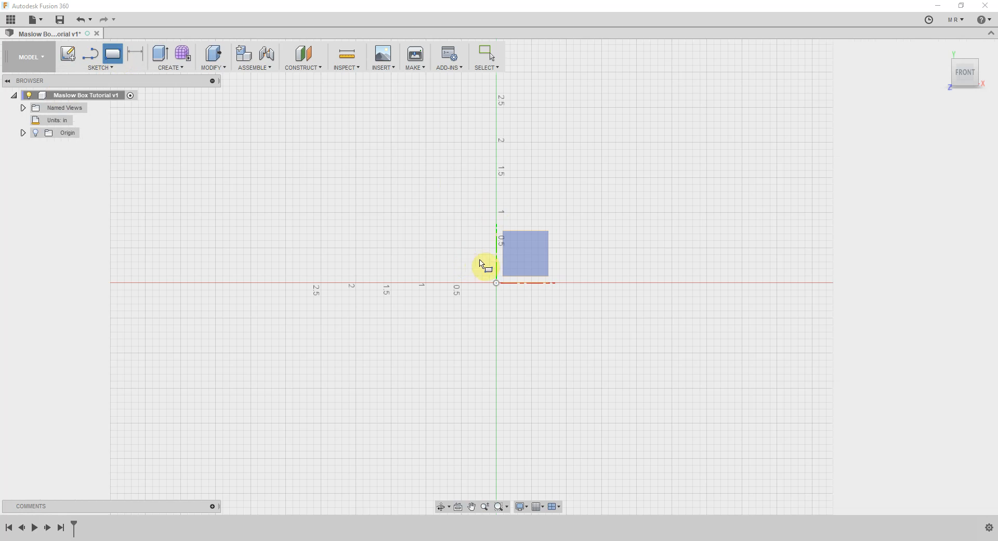
click(526, 254)
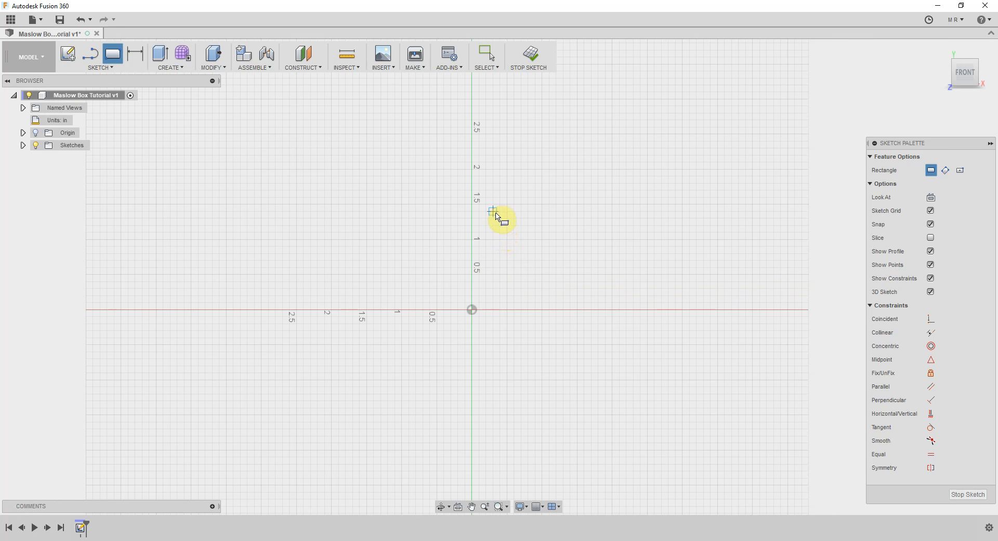
click(473, 311)
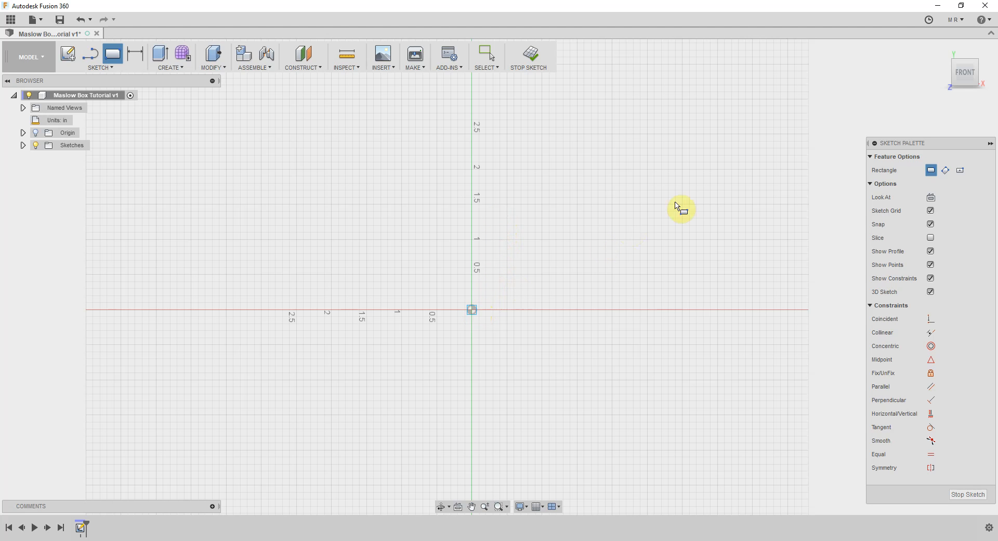
click(719, 185)
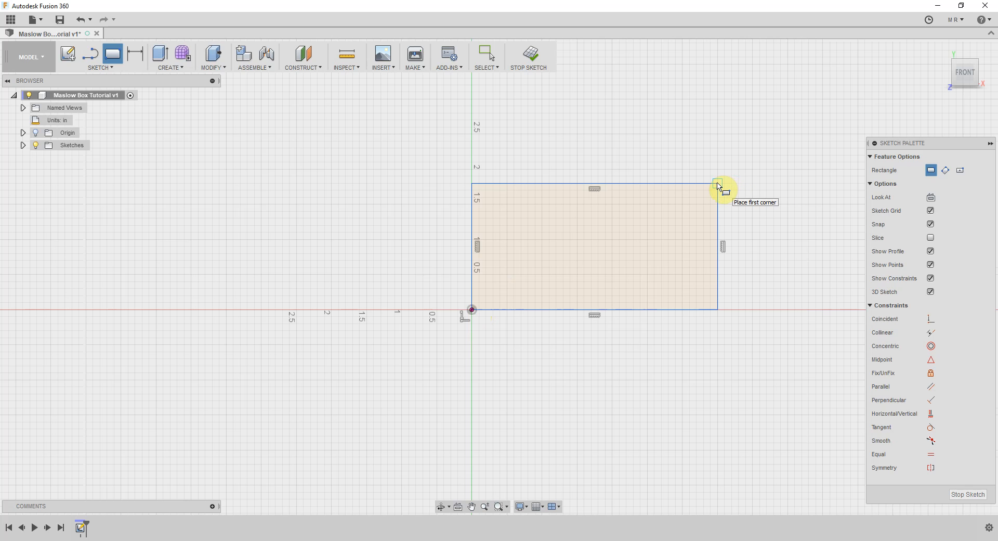
key(Escape)
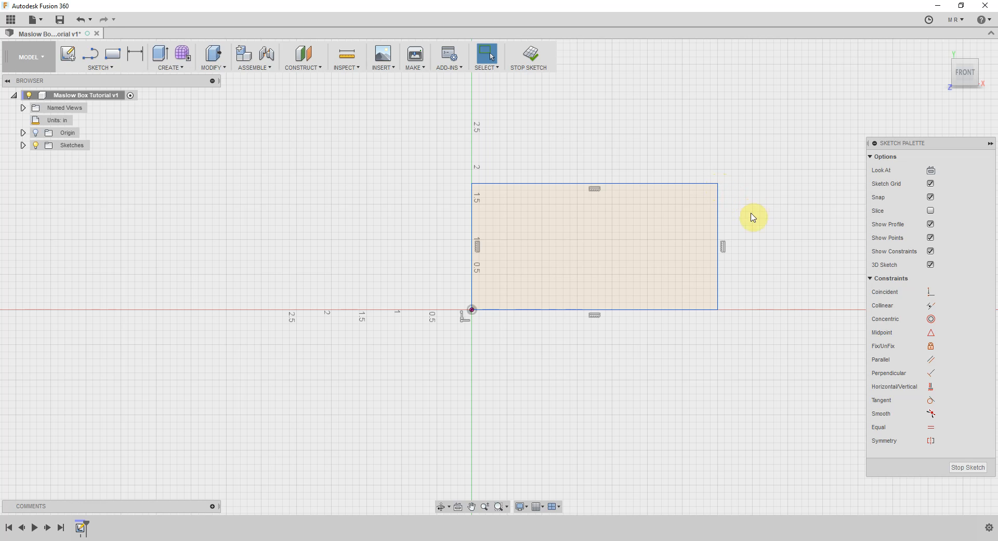
click(694, 243)
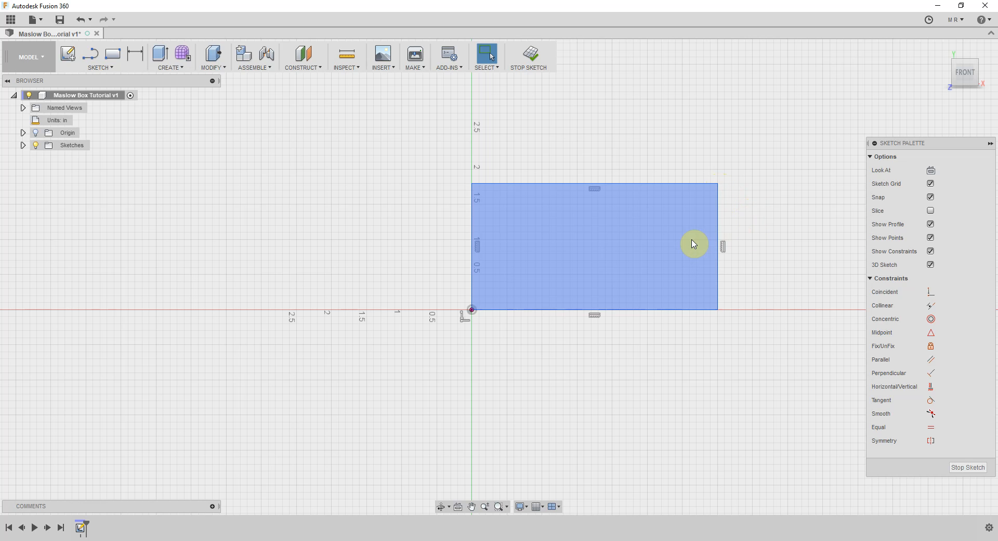
key(Delete)
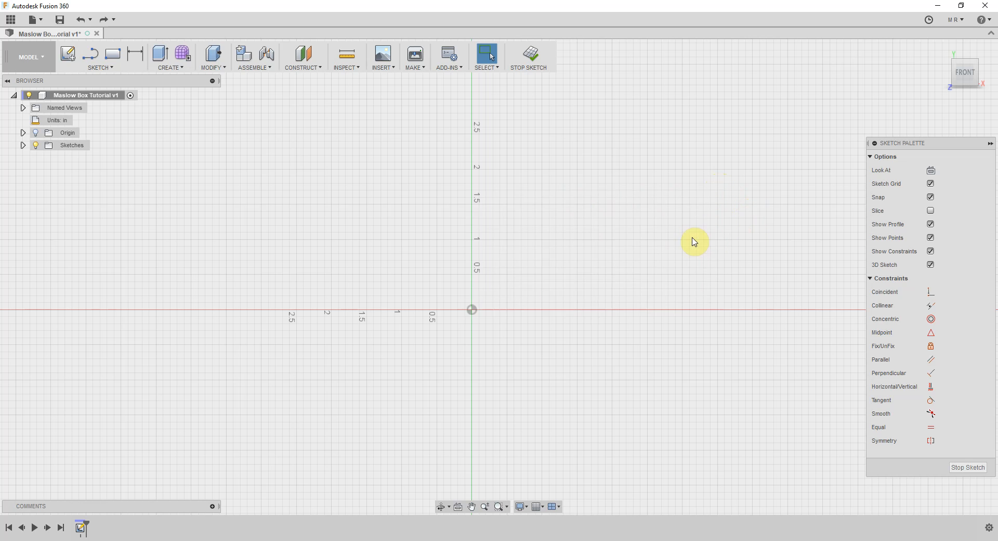
click(110, 54)
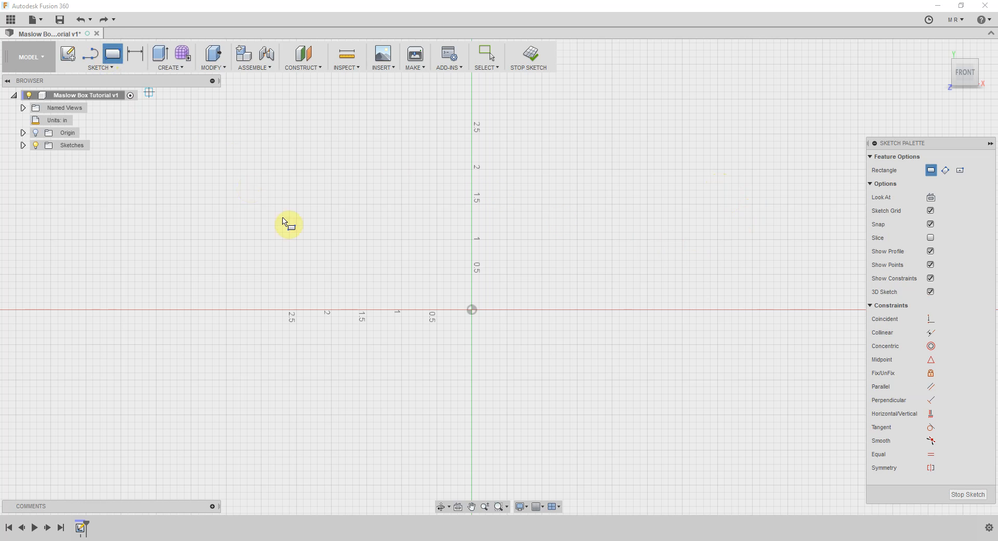
click(473, 310)
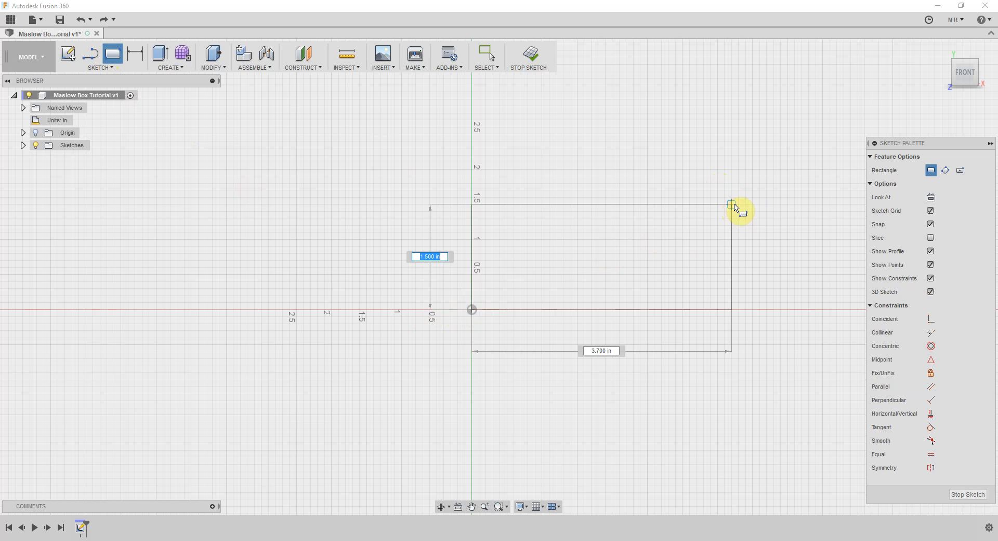
click(751, 173)
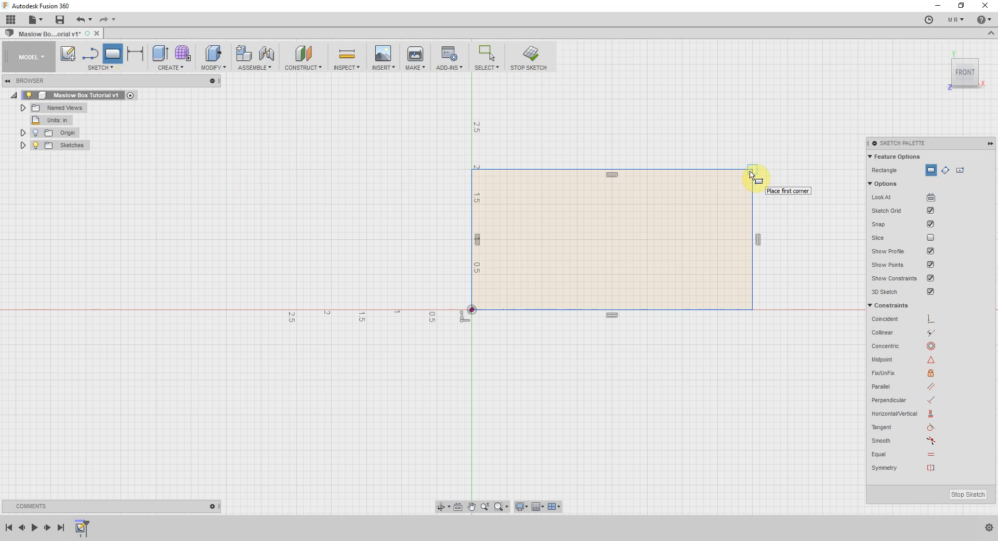
key(Escape)
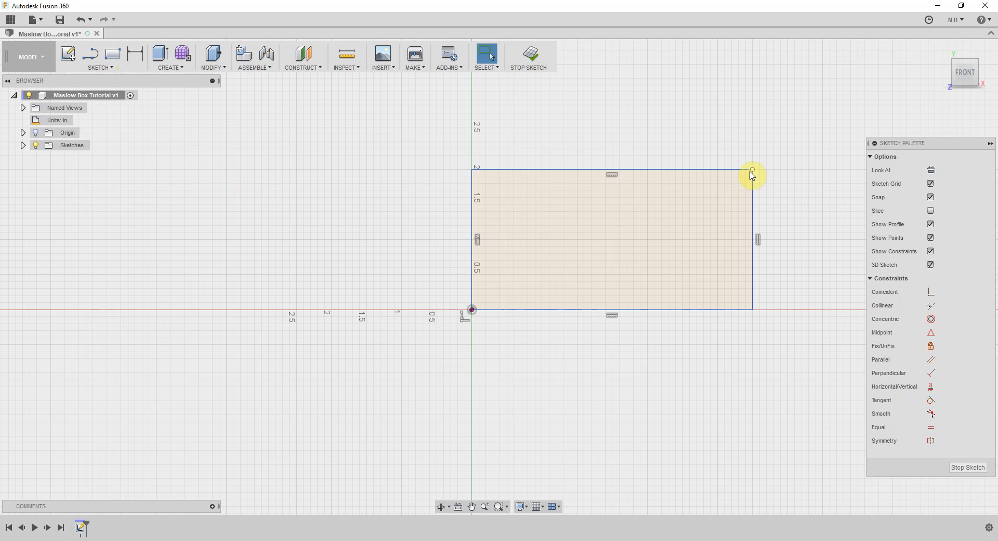
key(ctrl+z)
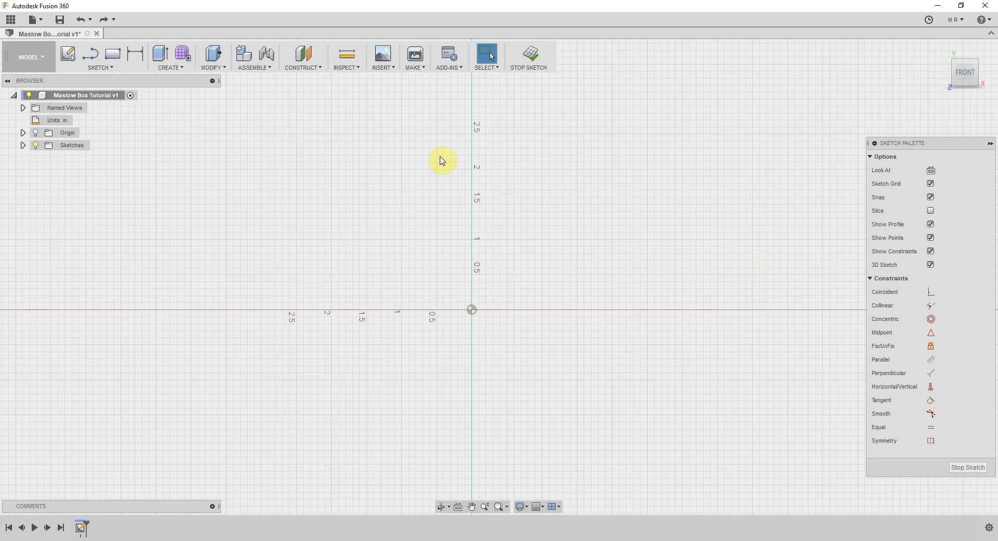
Sketch a two-point rectangle starting at the origin, 11 in high and 8 in wide
click(113, 54)
click(472, 310)
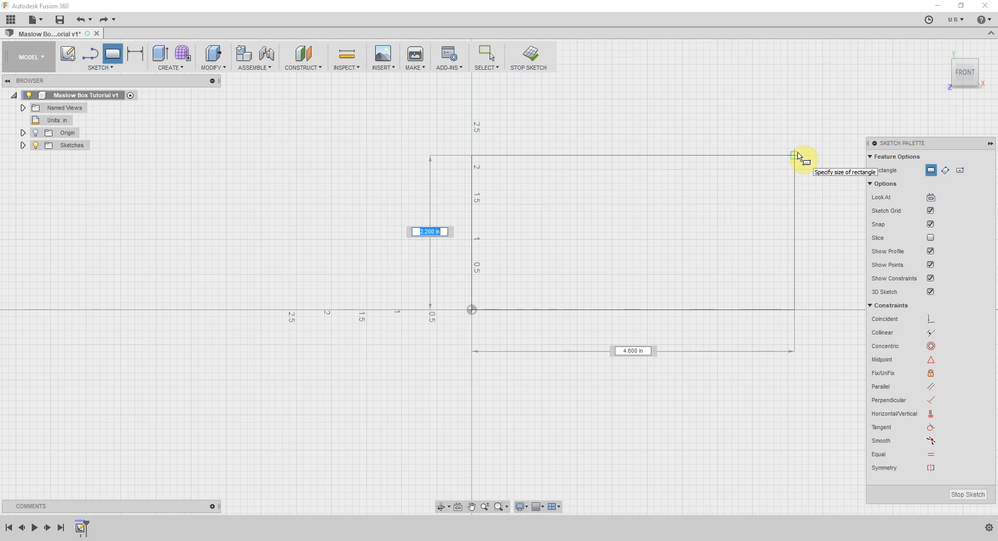
text(11)
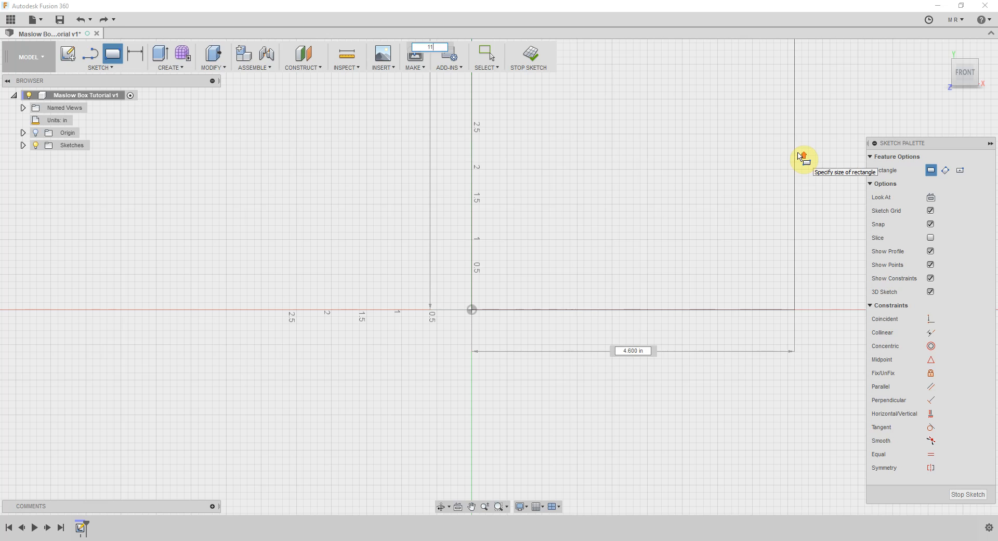
scroll(801, 156, down, 4)
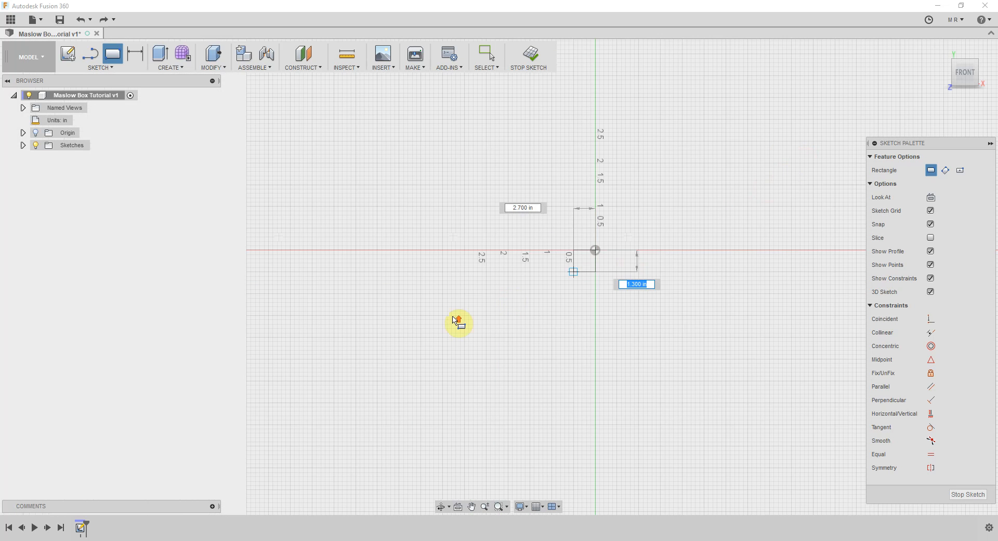
scroll(454, 320, down, 6)
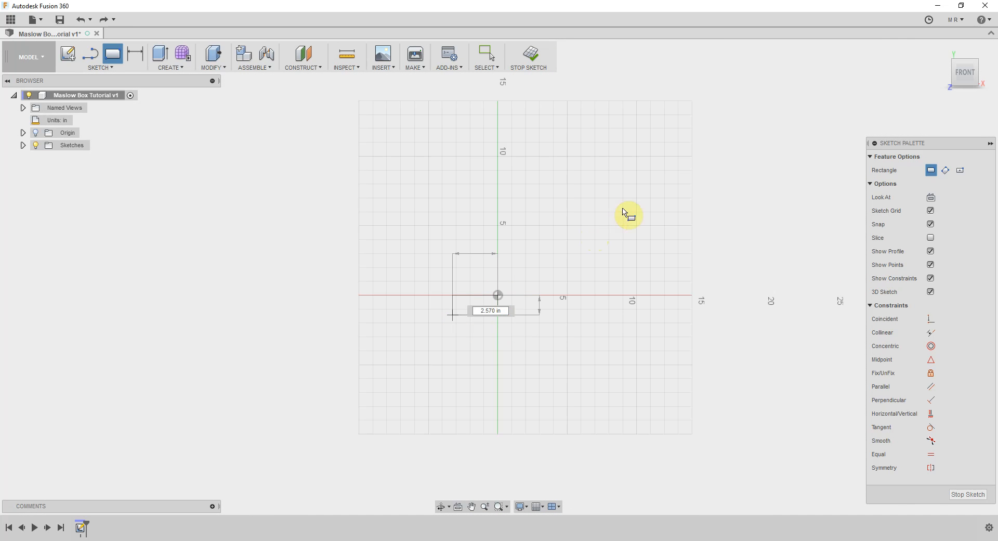
text(11)
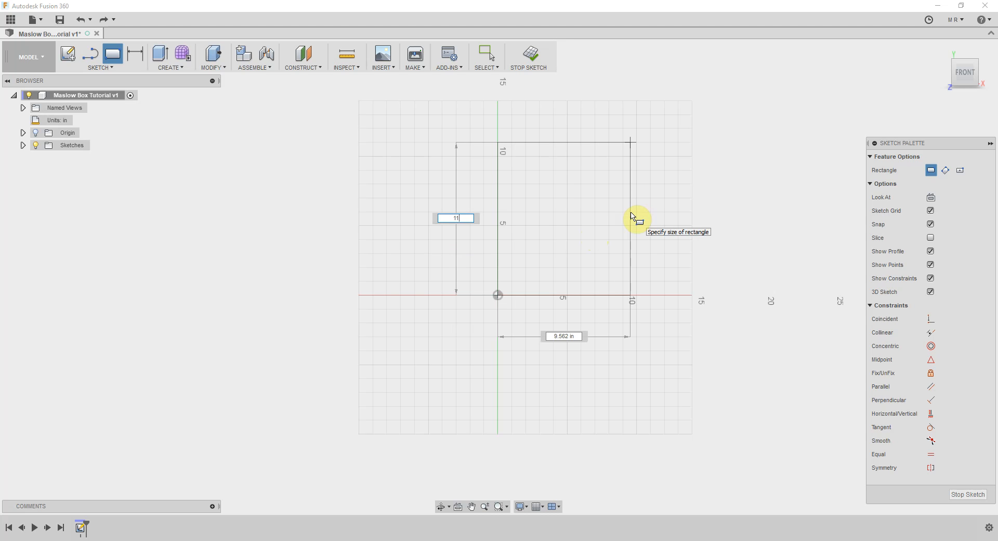
key(Tab)
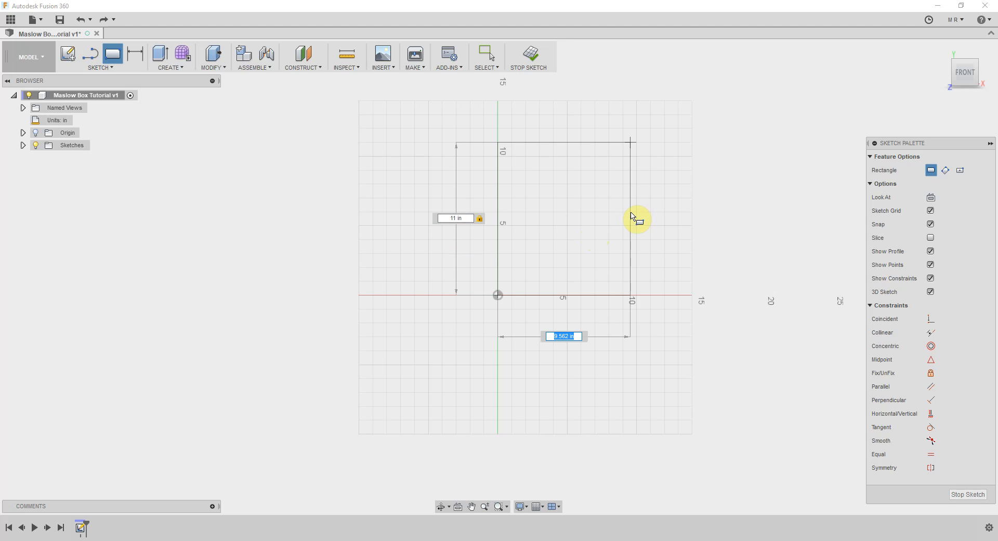
text(8)
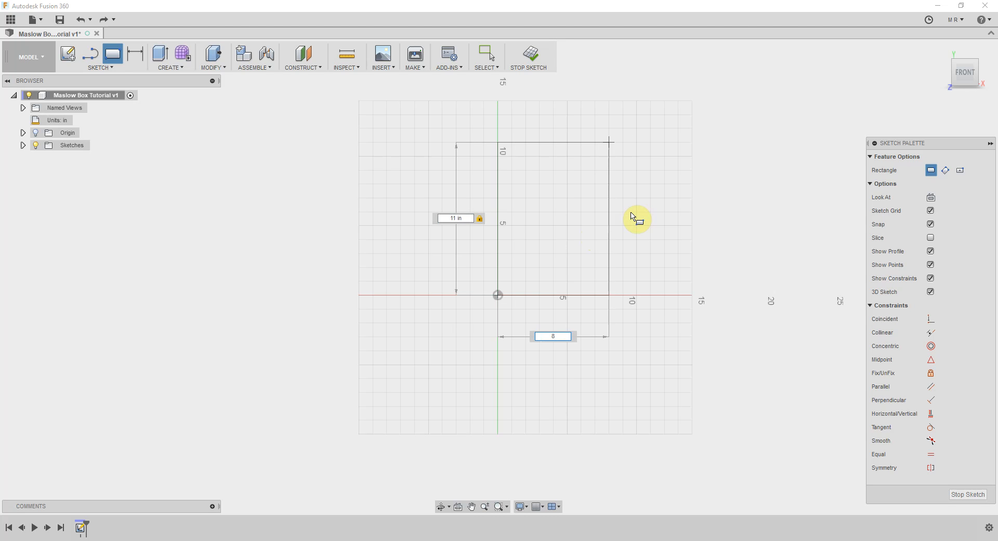
key(Tab)
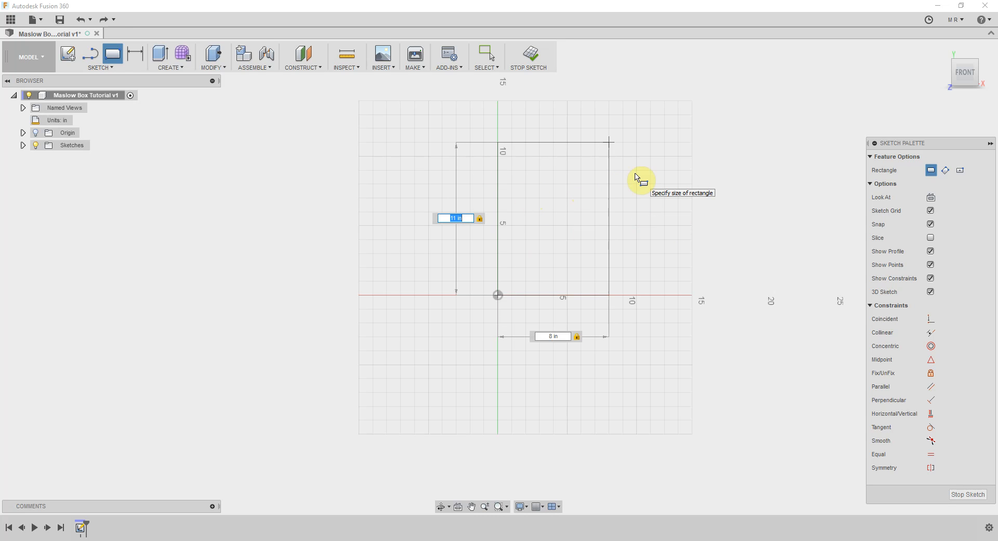
key(Return)
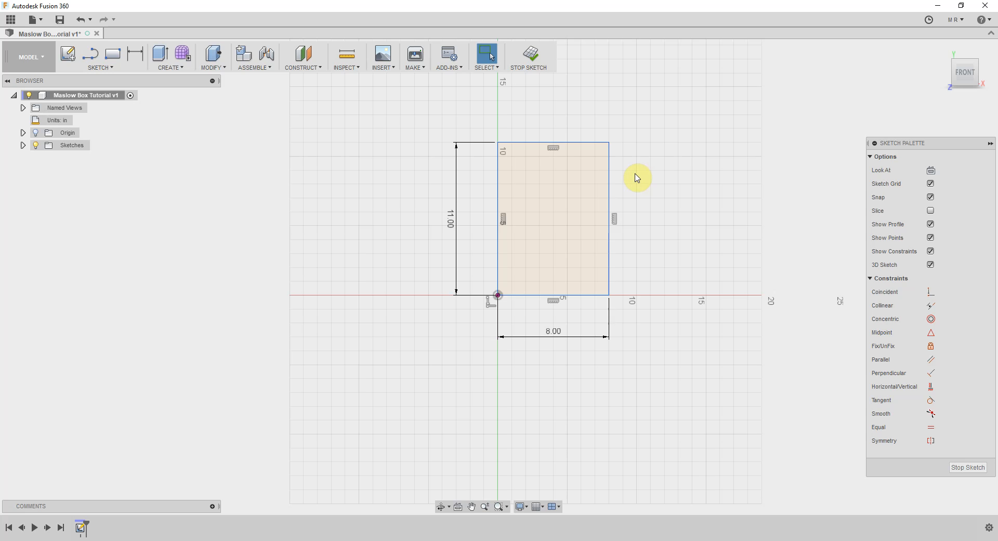
Extrude the 11 by 8 in rectangle profile to one side by the Thickness parameter as a new body
click(175, 71)
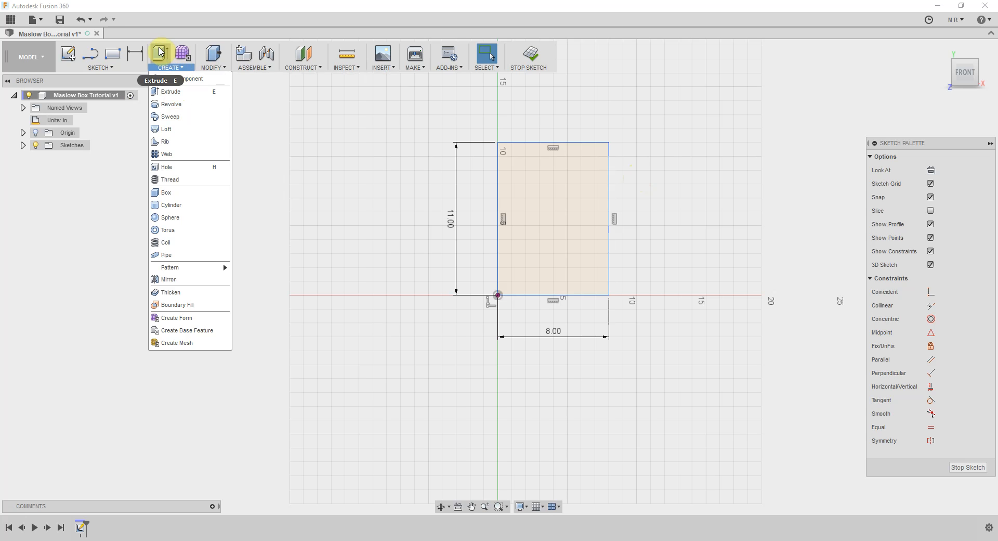
click(410, 147)
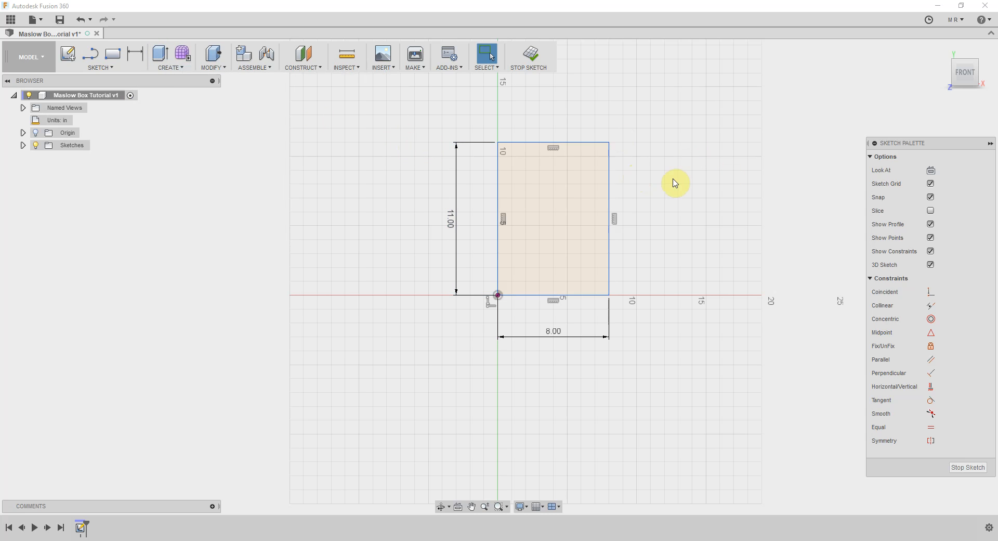
key(e)
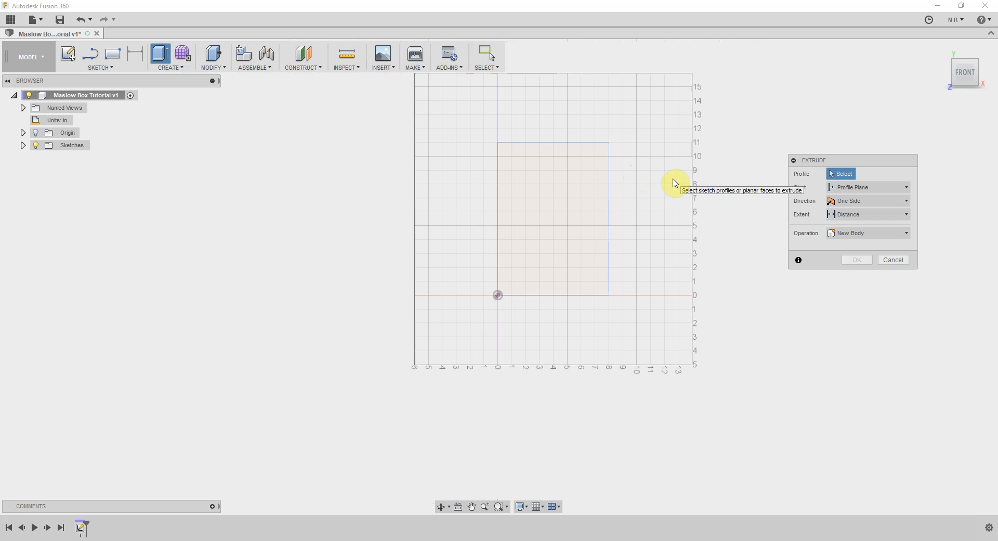
click(828, 161)
drag(828, 161, 757, 138)
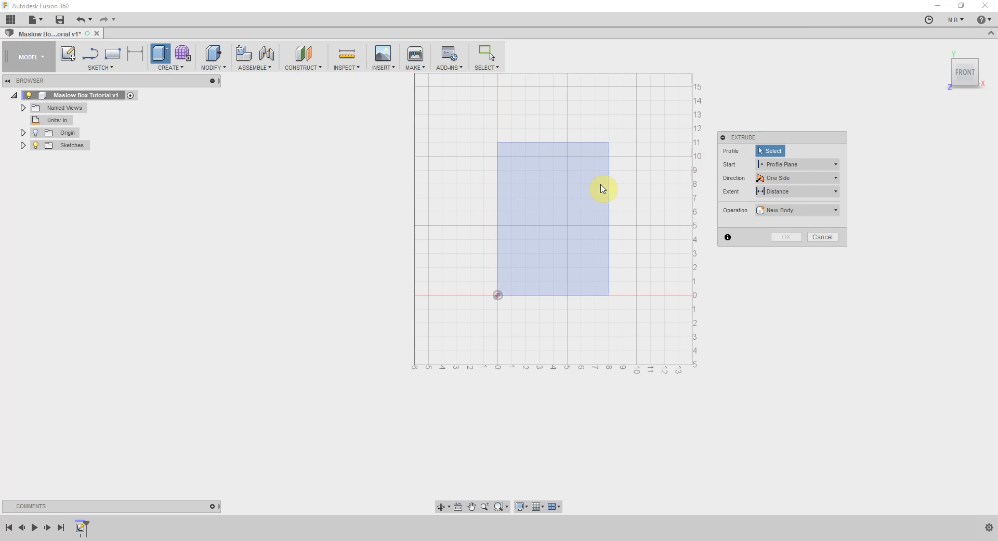
click(568, 199)
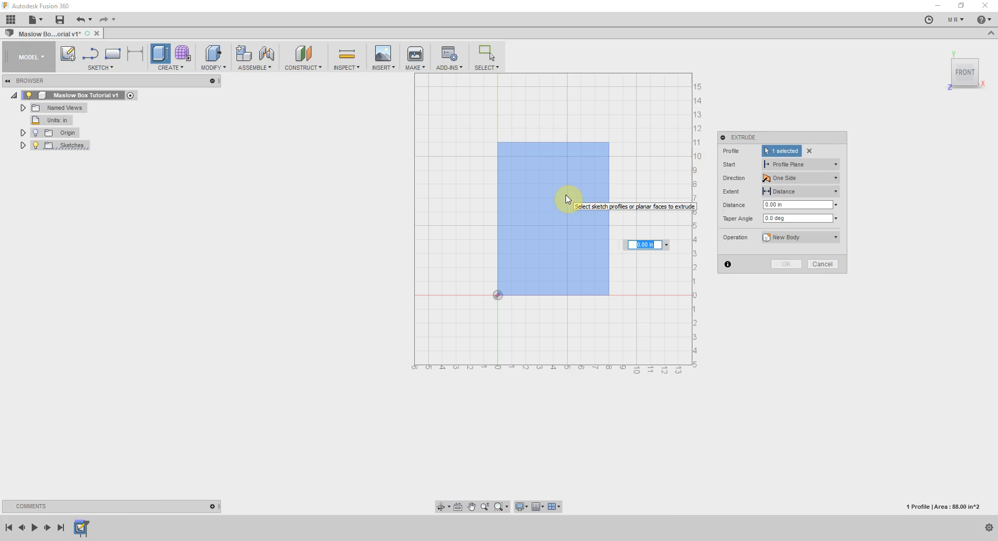
text(t)
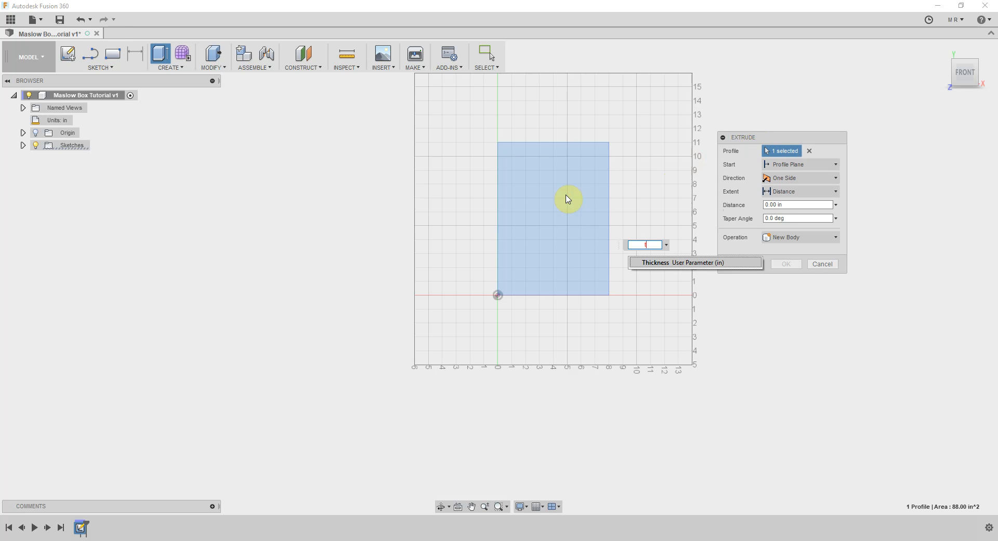
click(648, 261)
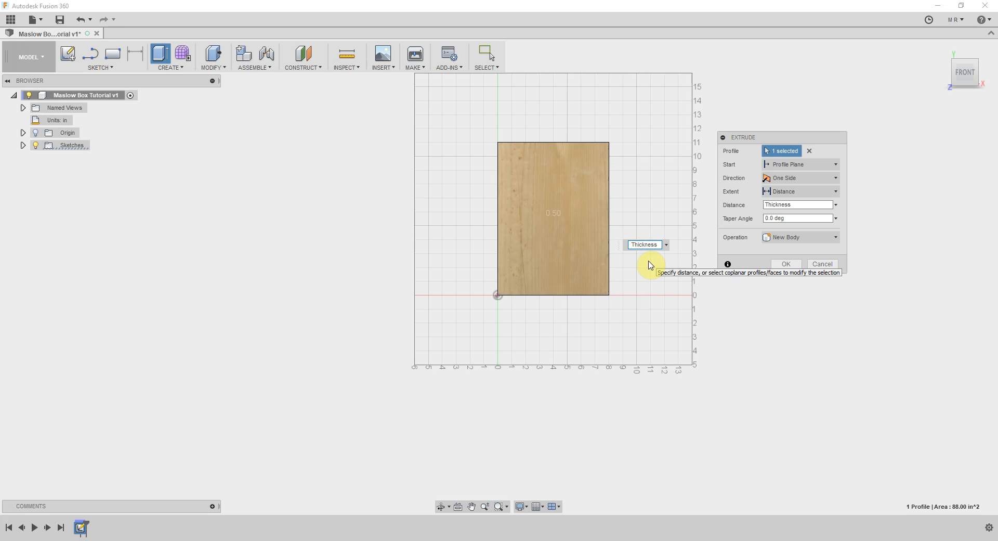
click(957, 74)
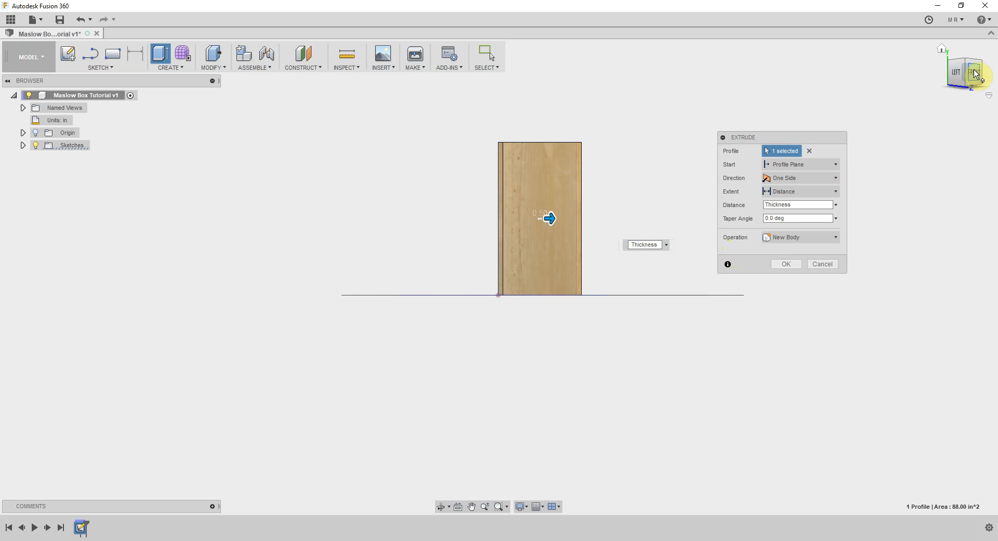
click(974, 73)
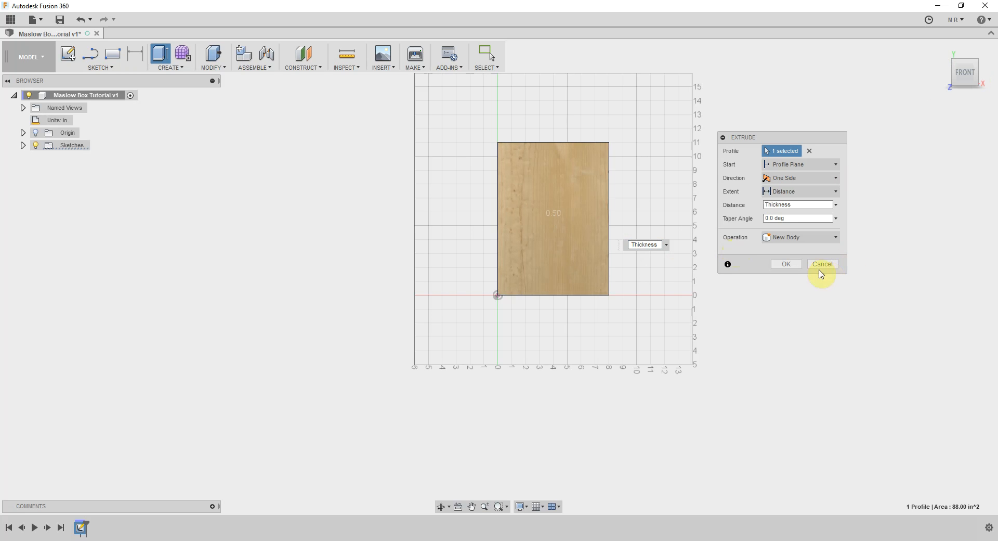
click(787, 264)
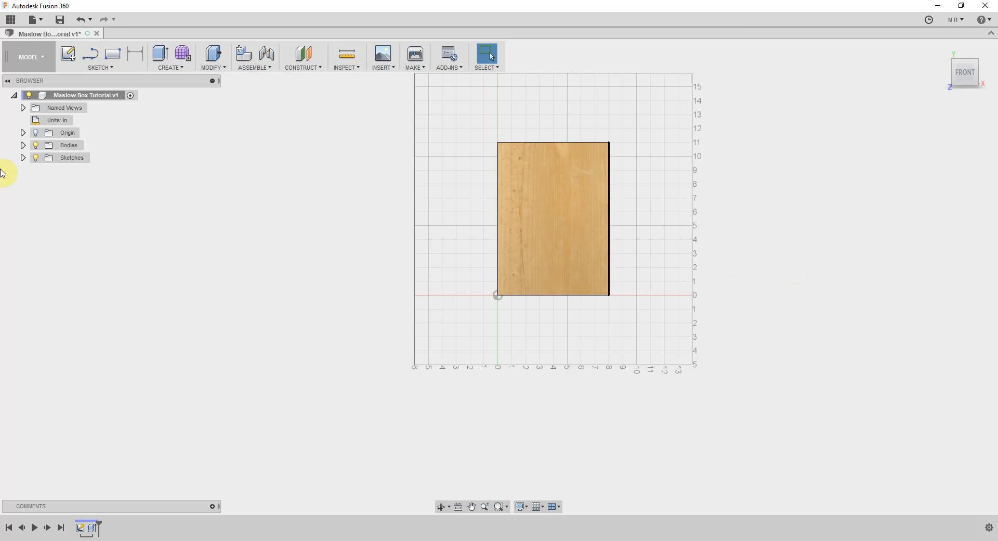
Create a component from the extruded panel body
click(534, 198)
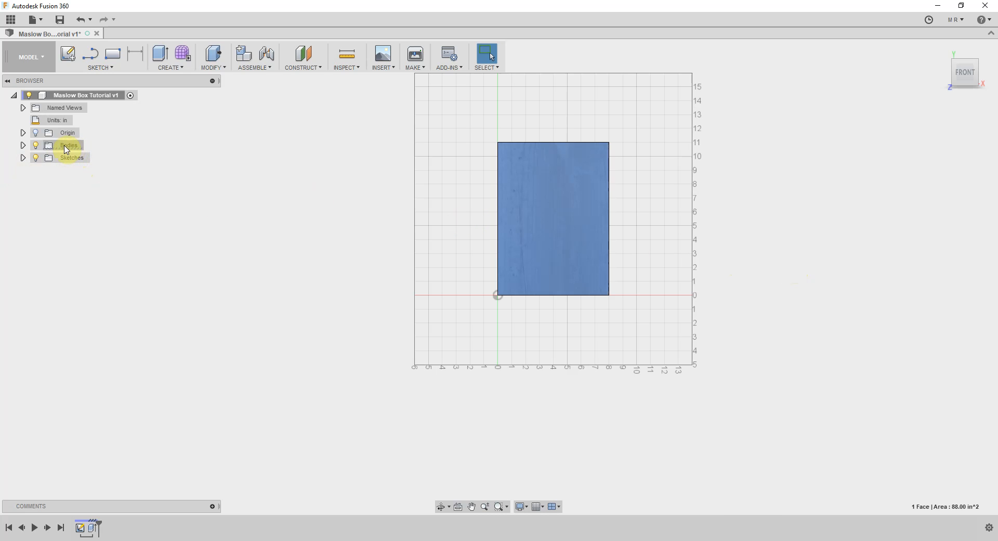
click(23, 145)
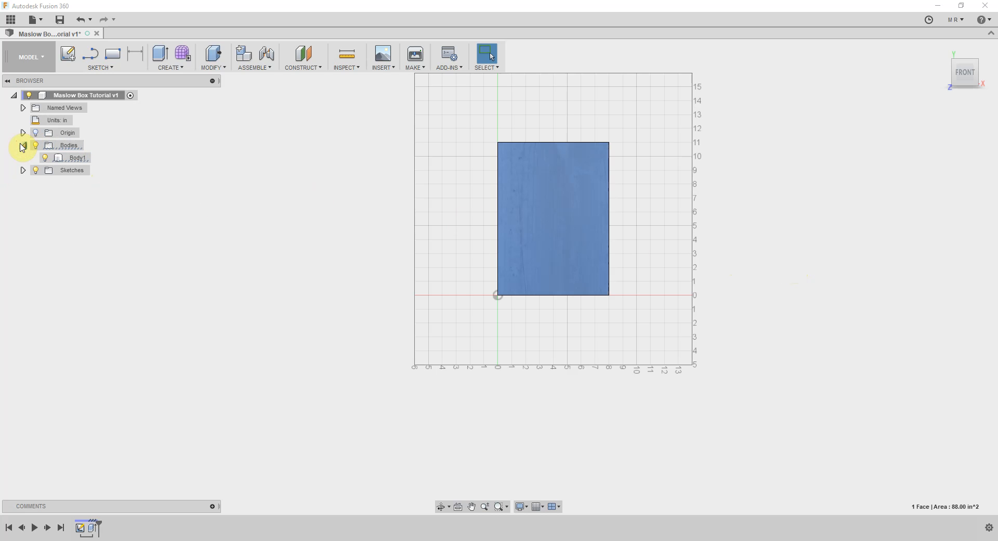
click(74, 159)
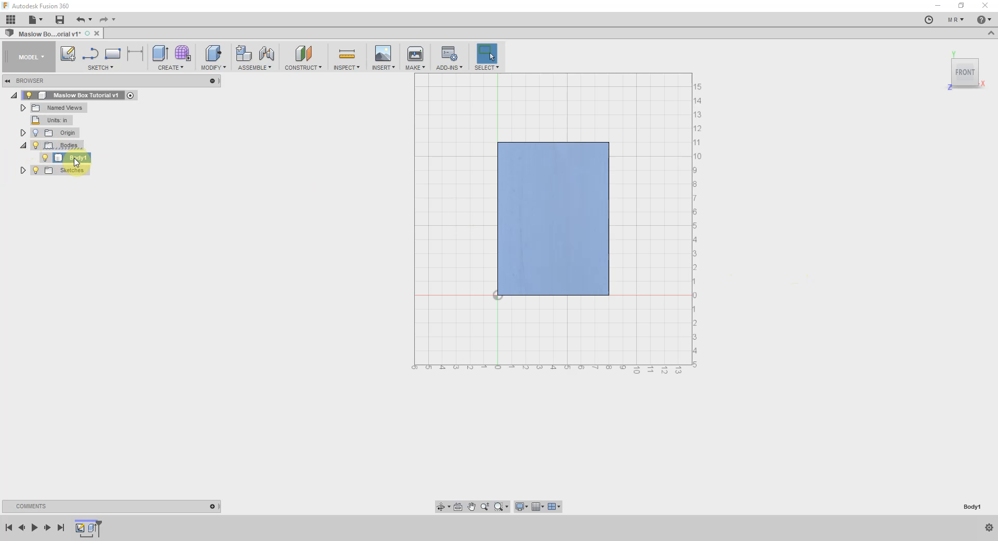
right_click(75, 162)
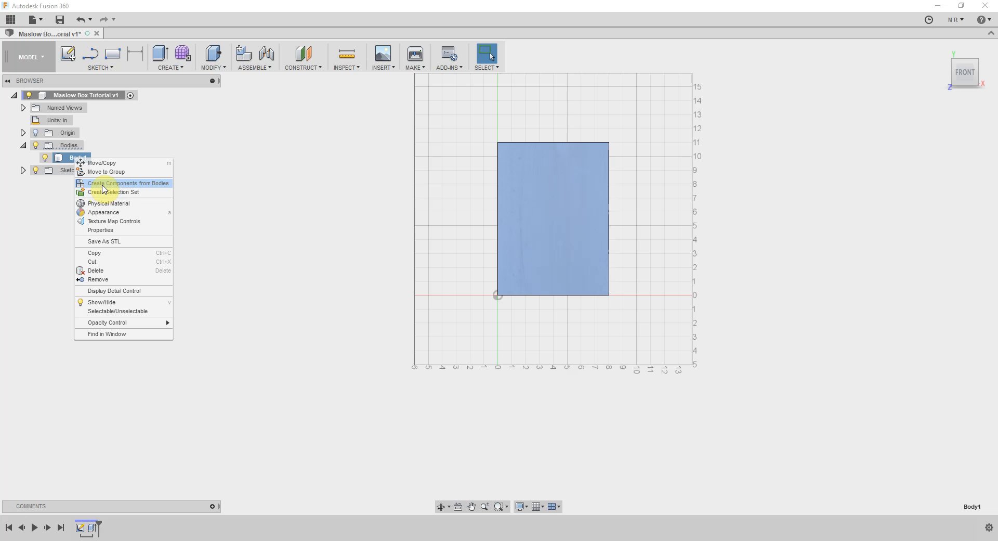
click(103, 184)
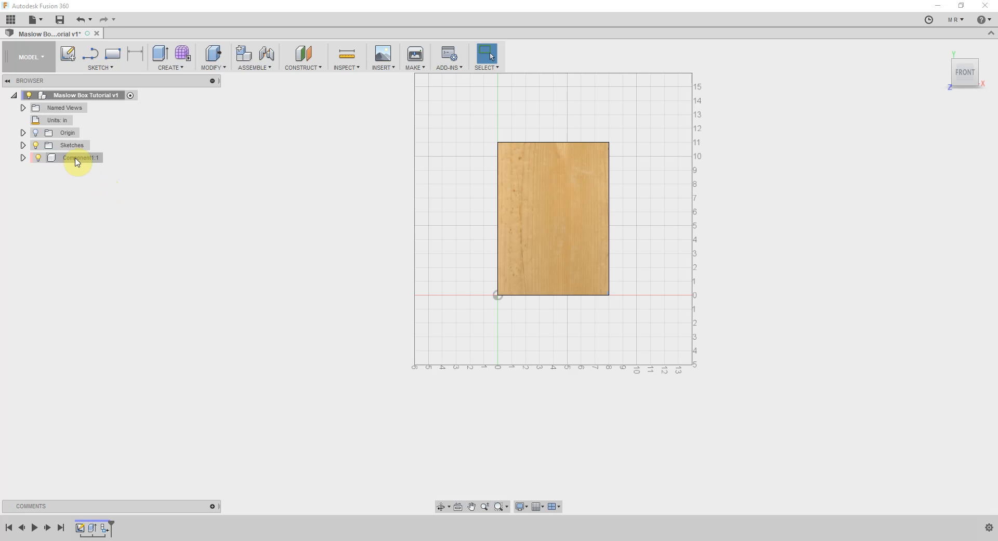
Rename the panel component as Front
click(78, 158)
double_click(77, 161)
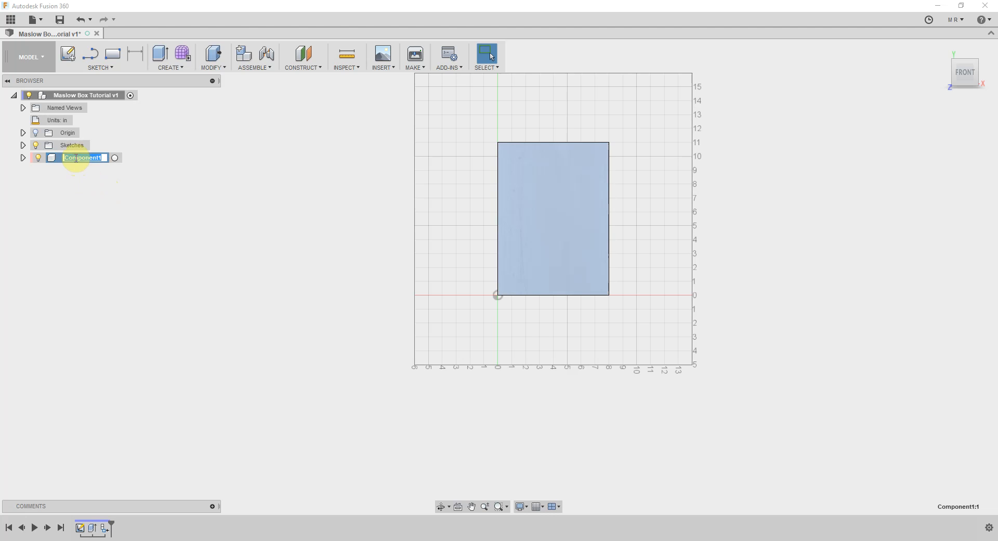
text(Front)
key(Return)
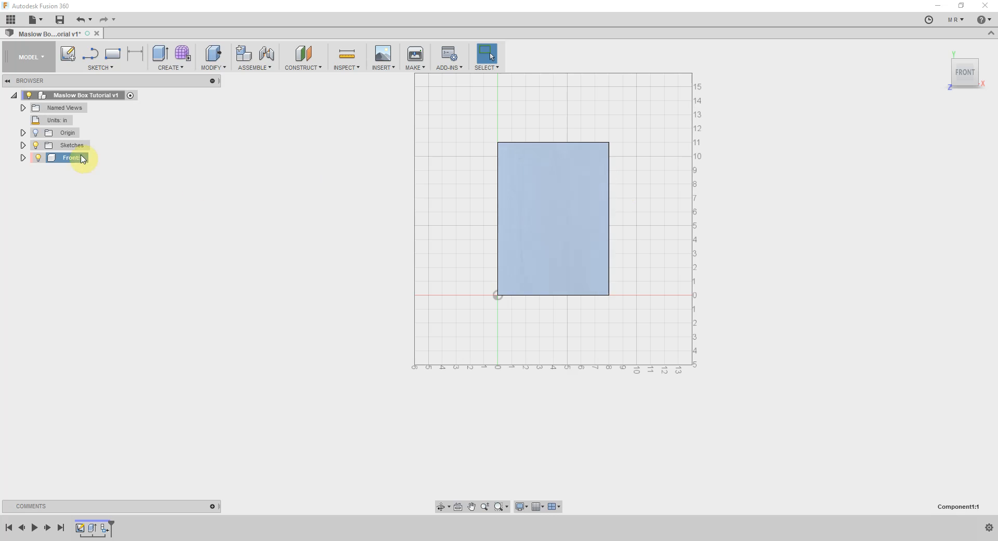
Rename the panel component as Back
double_click(78, 159)
text(Back)
key(Return)
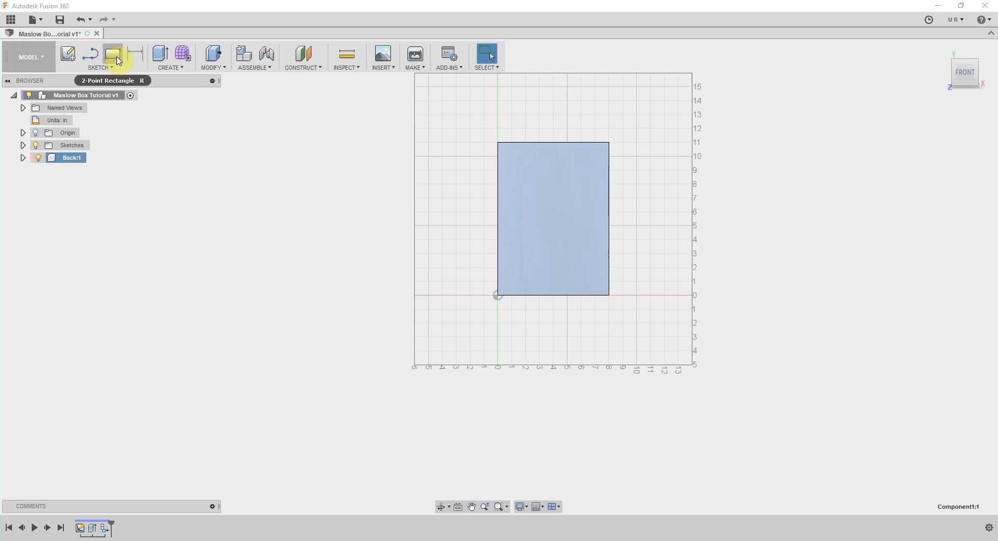
Sketch a two-point rectangle on the Back panel's front face from its upper-left corner, Thickness wide and 11 in high
click(114, 54)
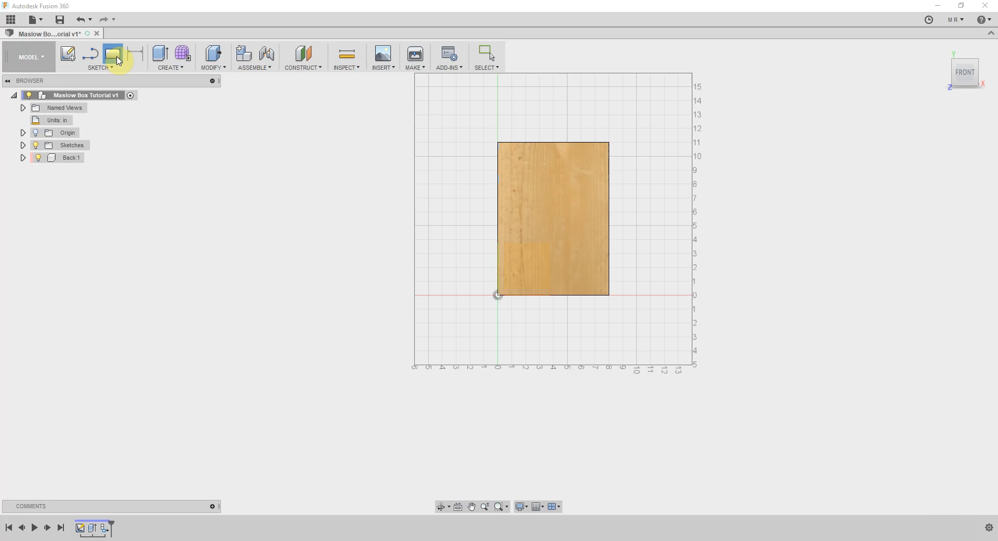
click(523, 221)
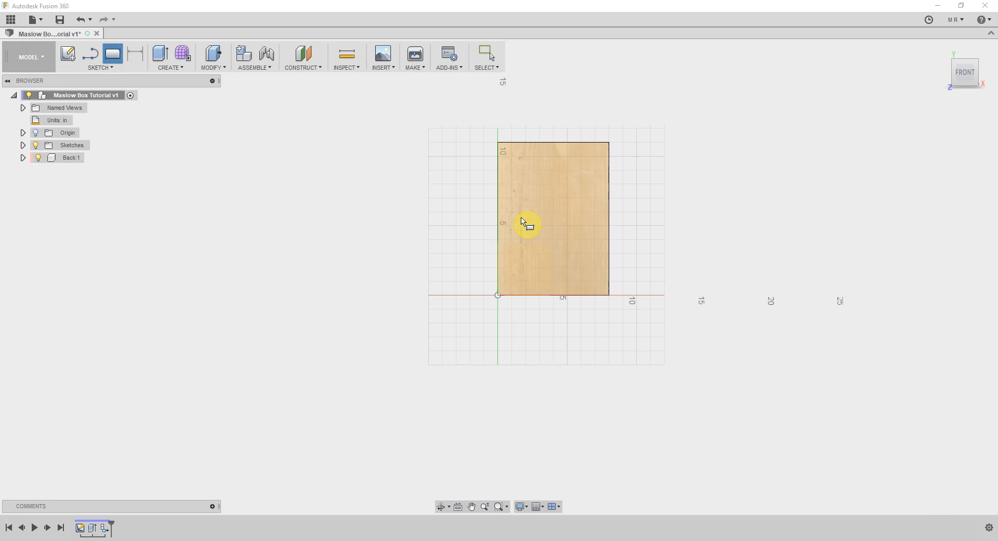
click(556, 222)
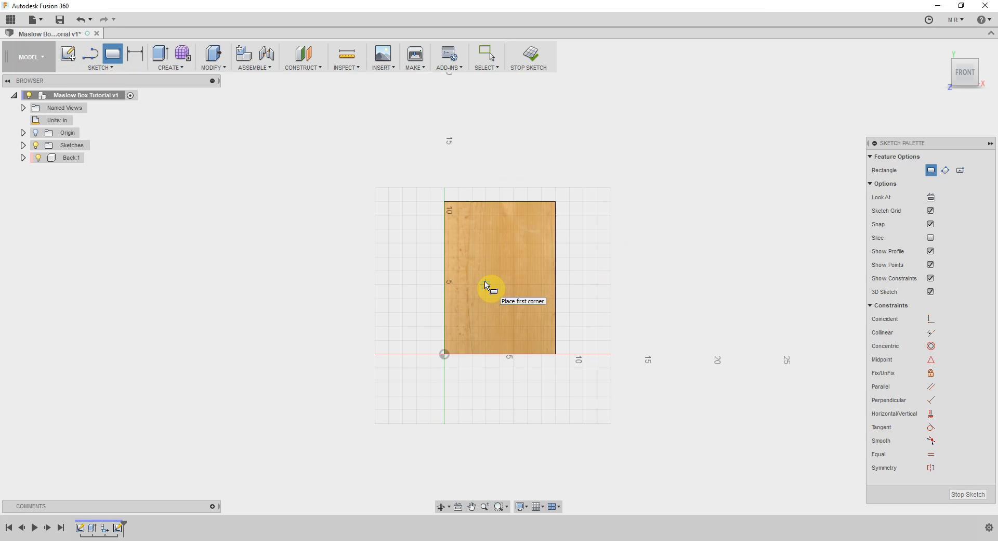
click(444, 202)
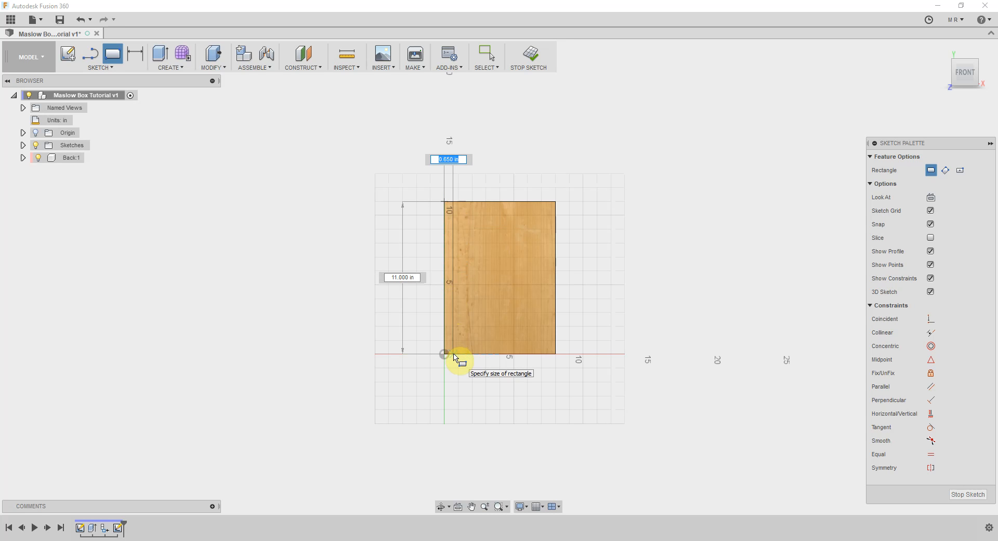
text(th)
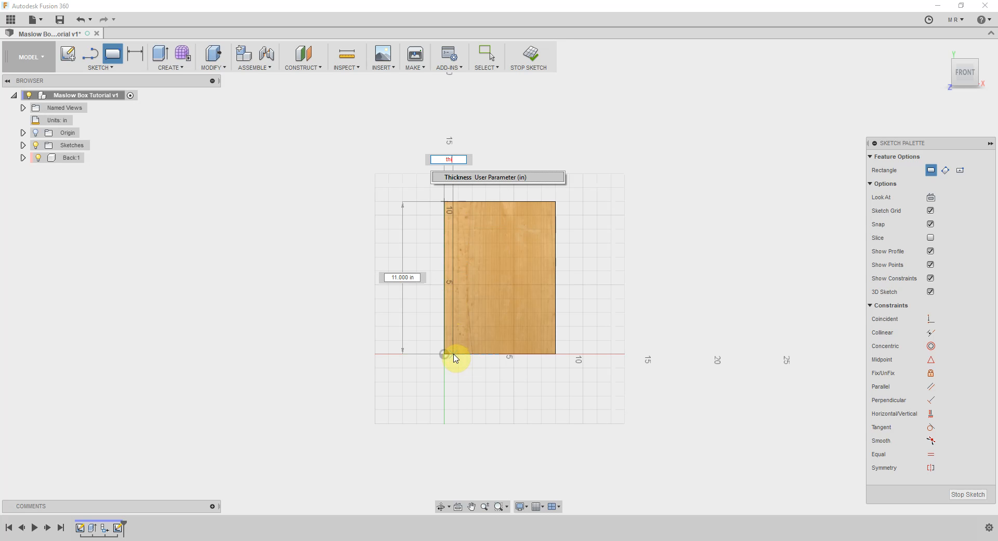
text(ick)
key(Tab)
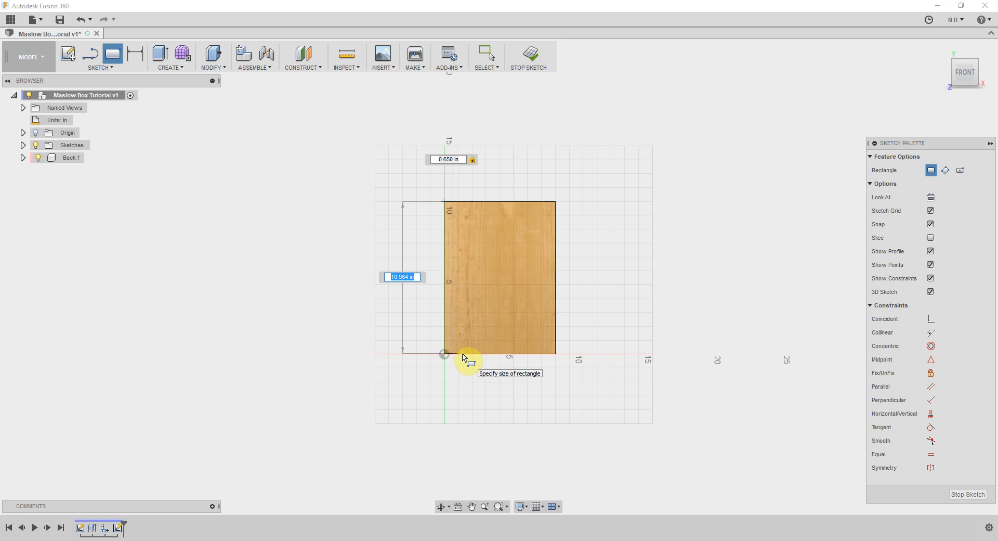
key(Tab)
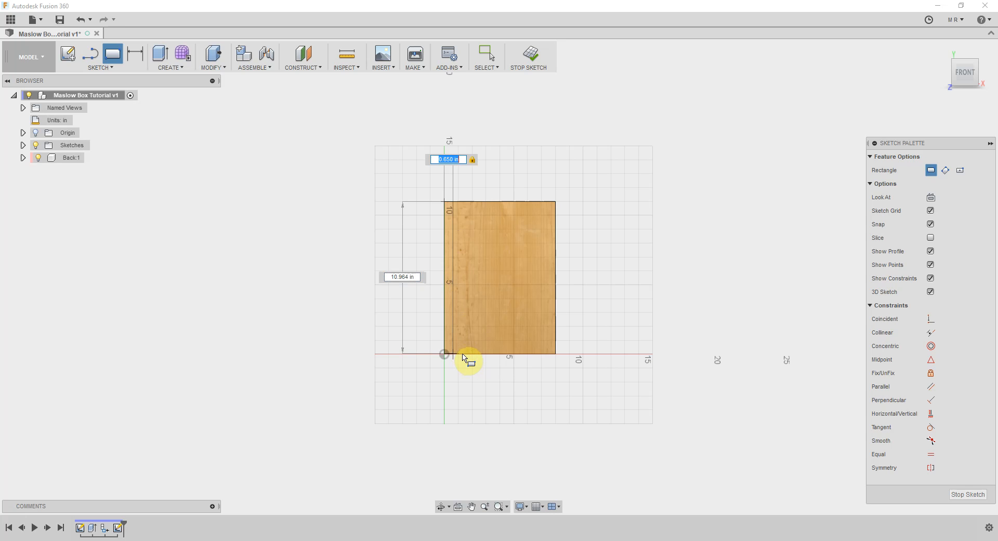
text(th)
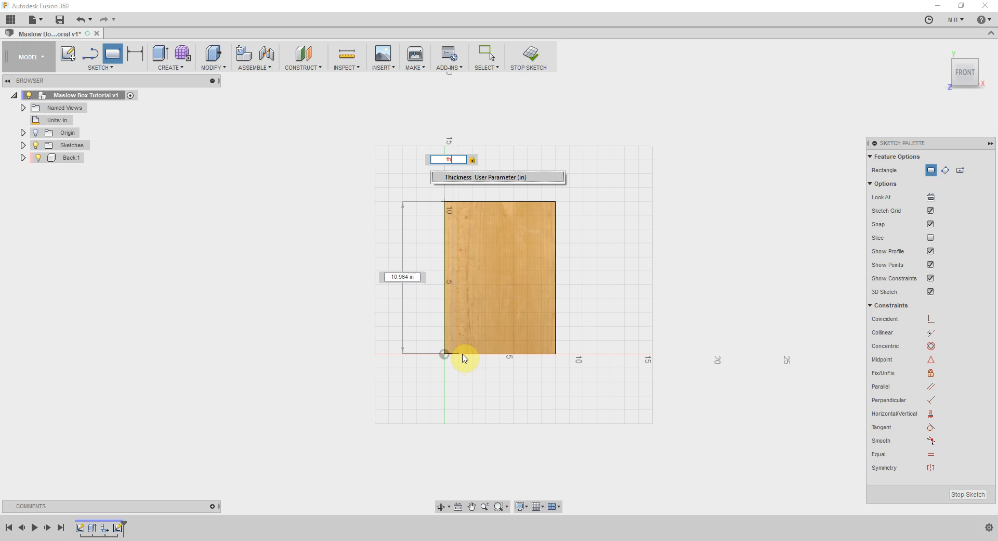
key(Return)
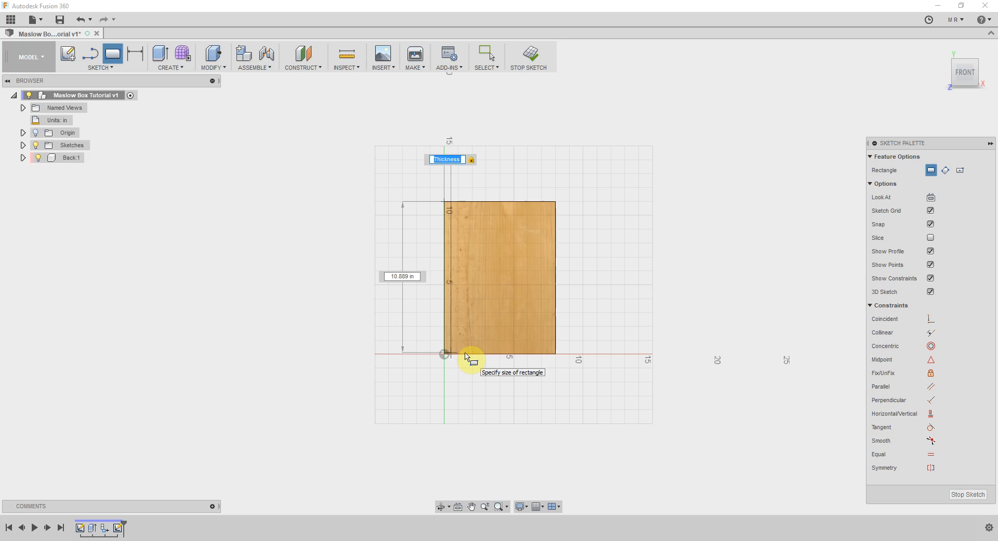
key(Tab)
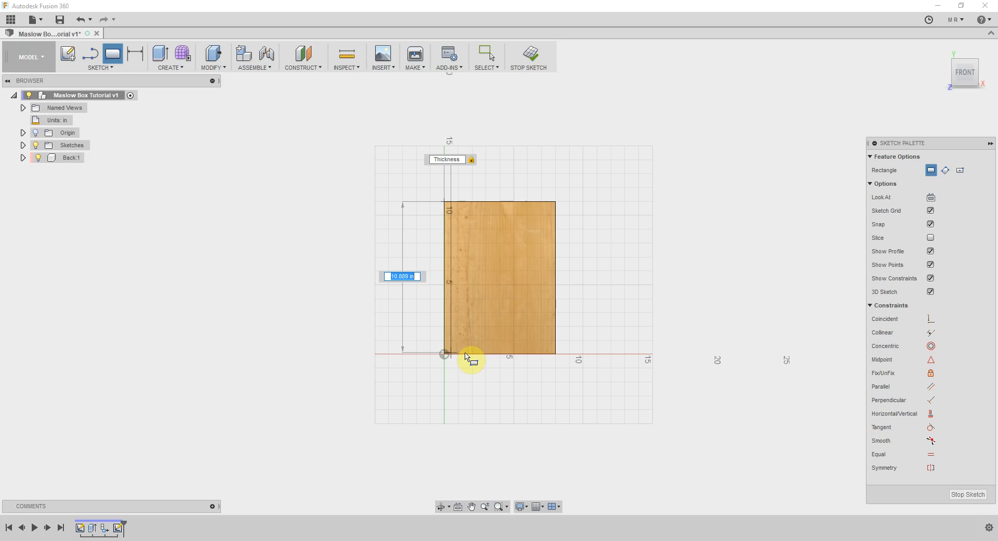
text(11)
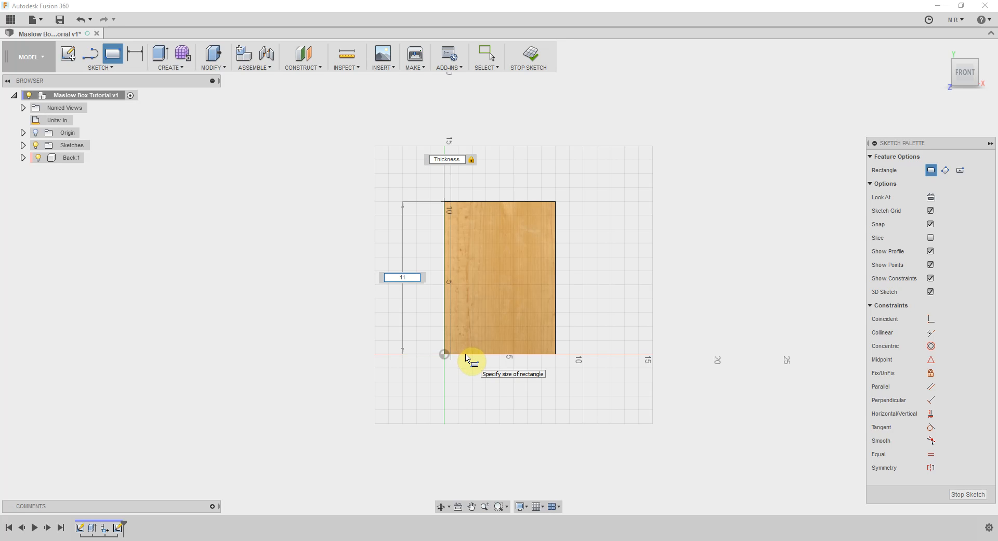
key(Return)
key(Escape)
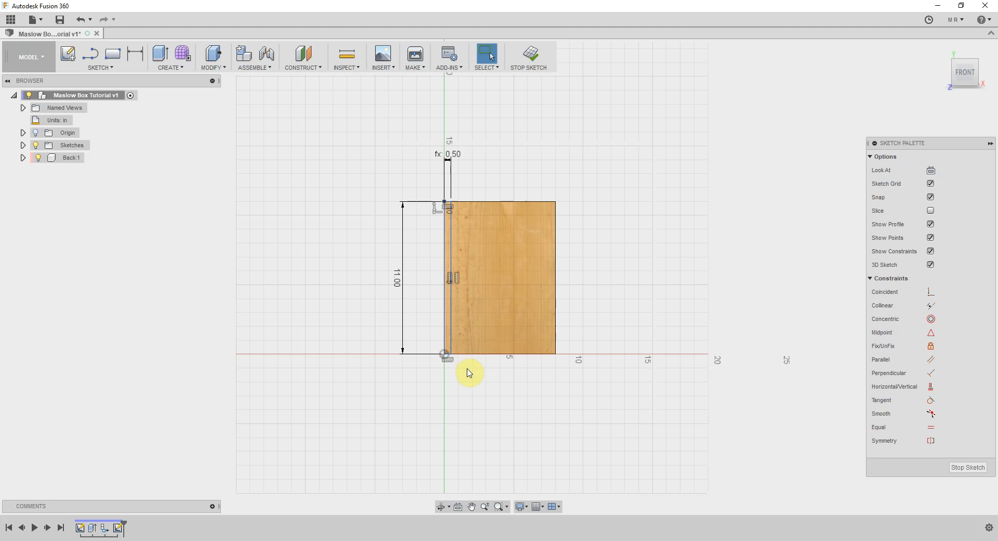
Extrude the narrow rectangle on the Back panel's front face 8 in to one side with the Join operation
key(e)
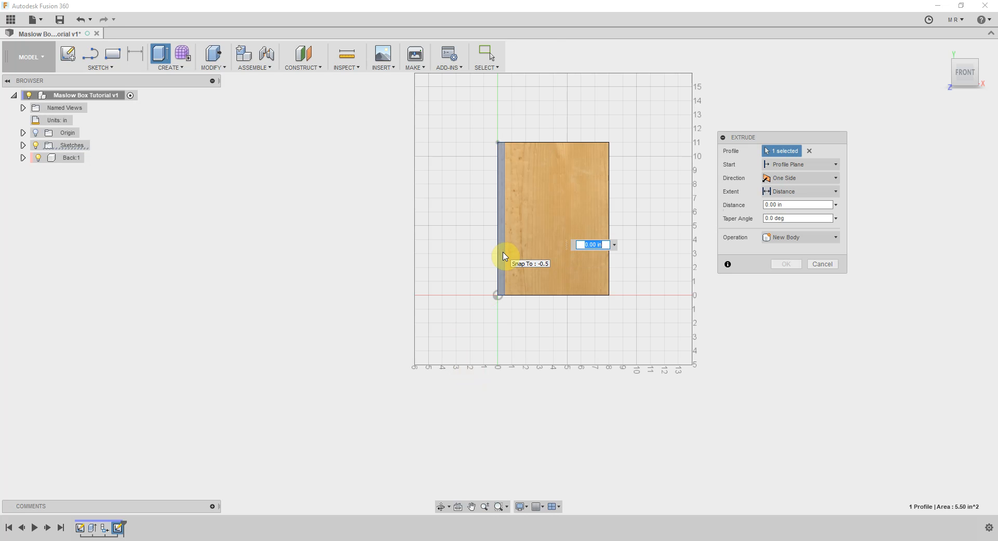
text(8)
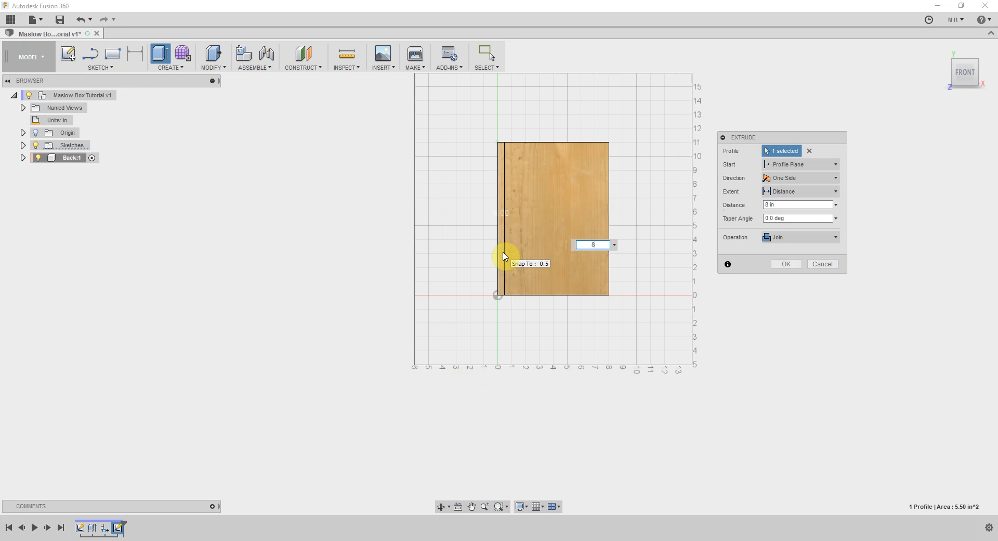
click(957, 76)
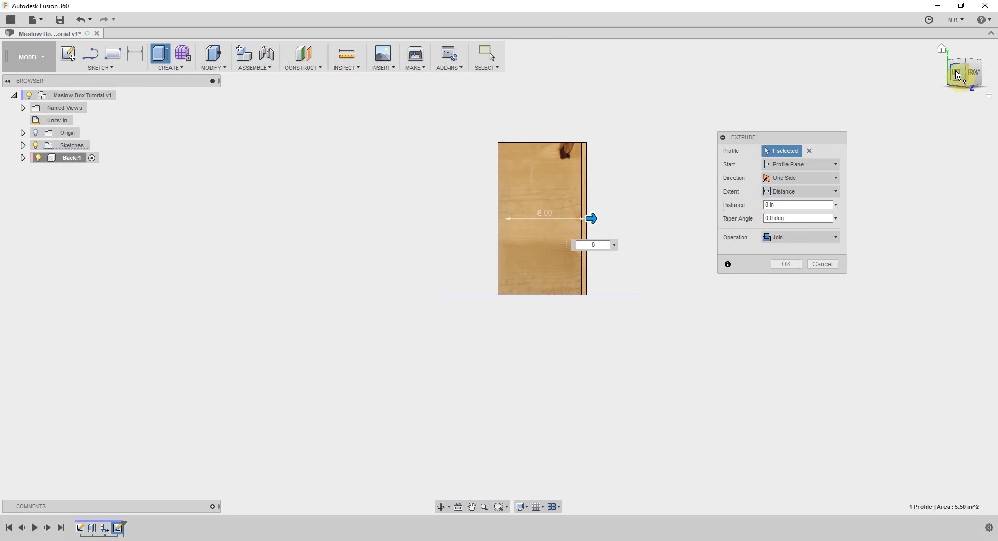
click(957, 76)
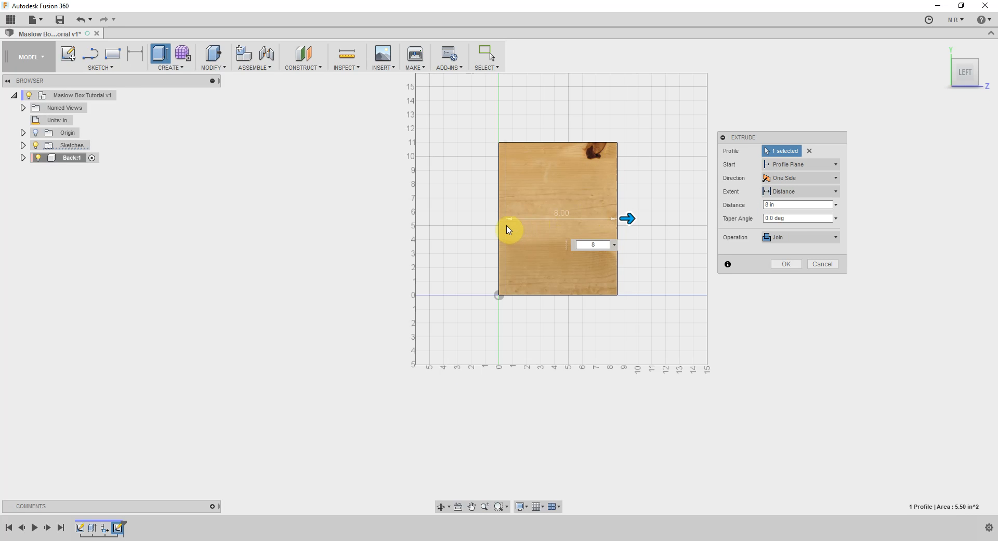
click(976, 73)
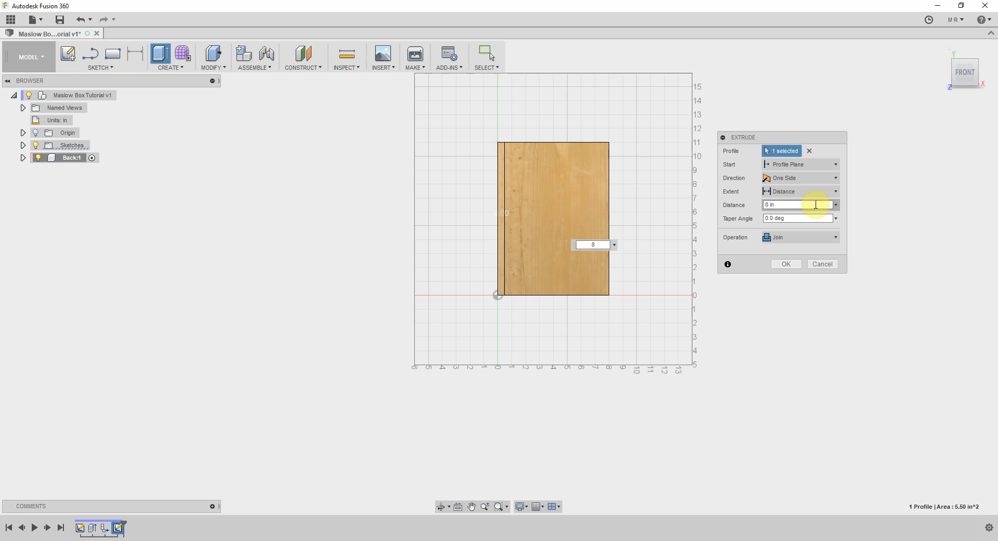
click(783, 265)
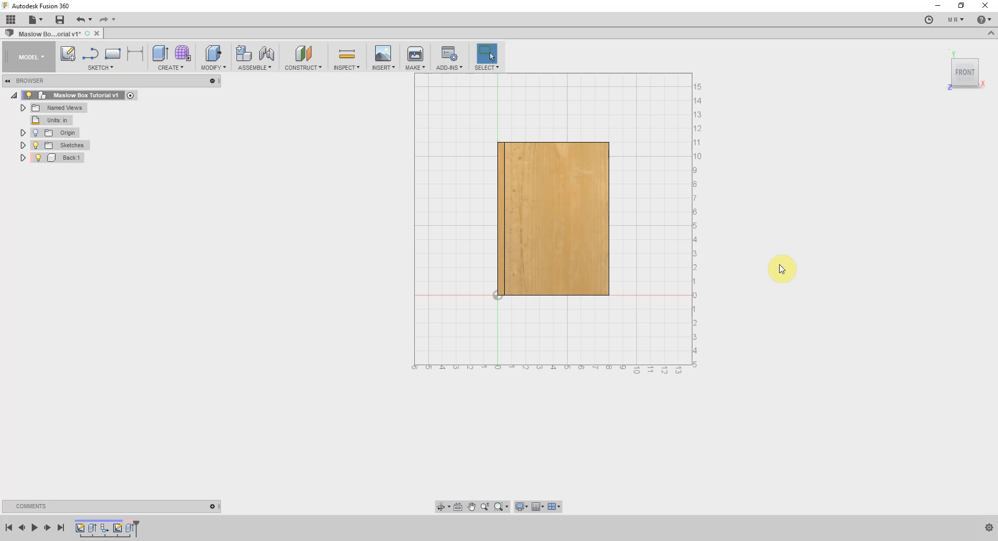
Create a component from the joined body inside the Back component
mouse_move(967, 72)
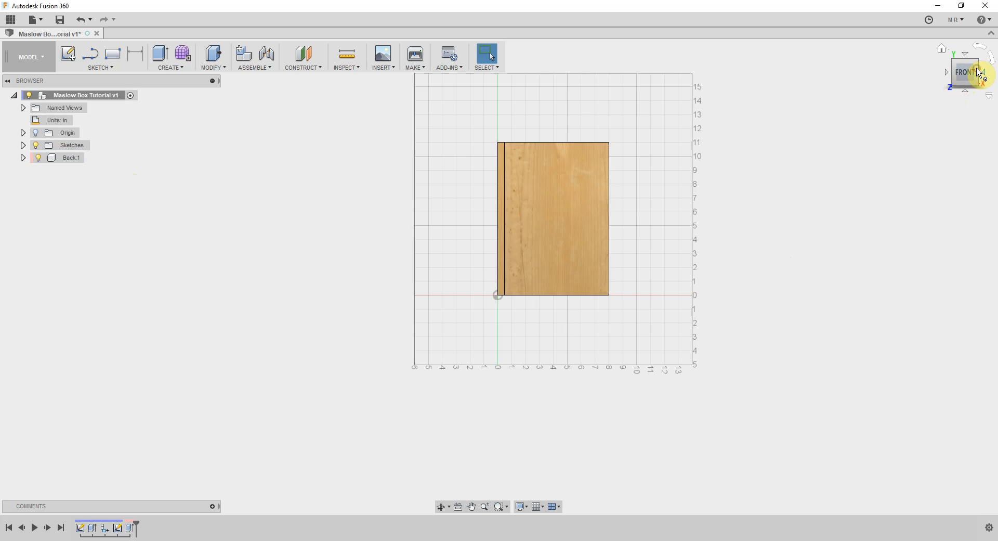
click(981, 72)
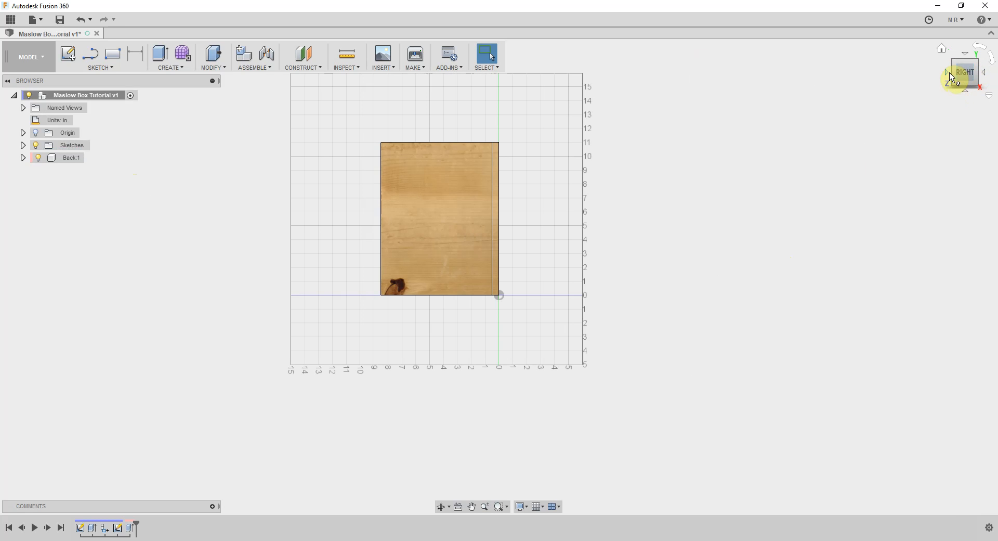
click(956, 75)
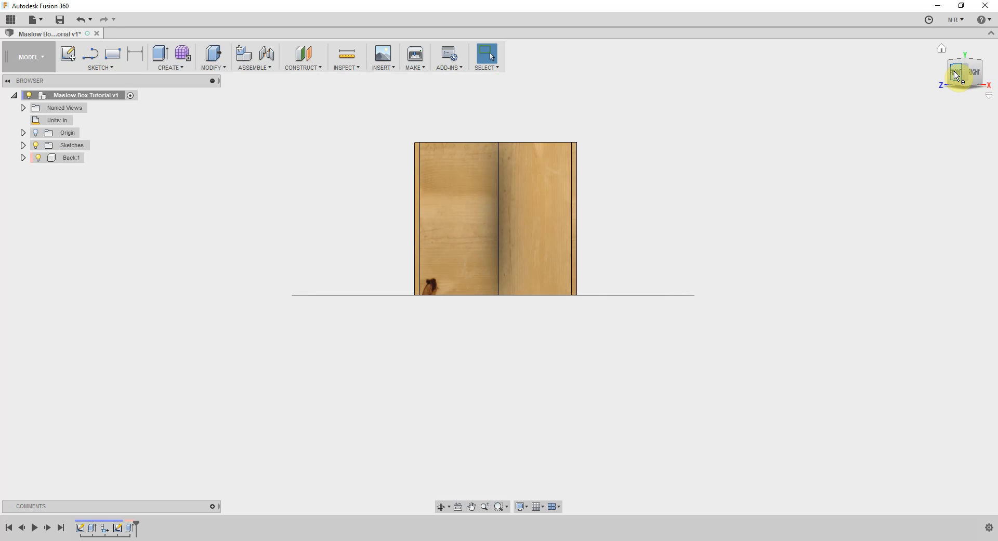
click(964, 64)
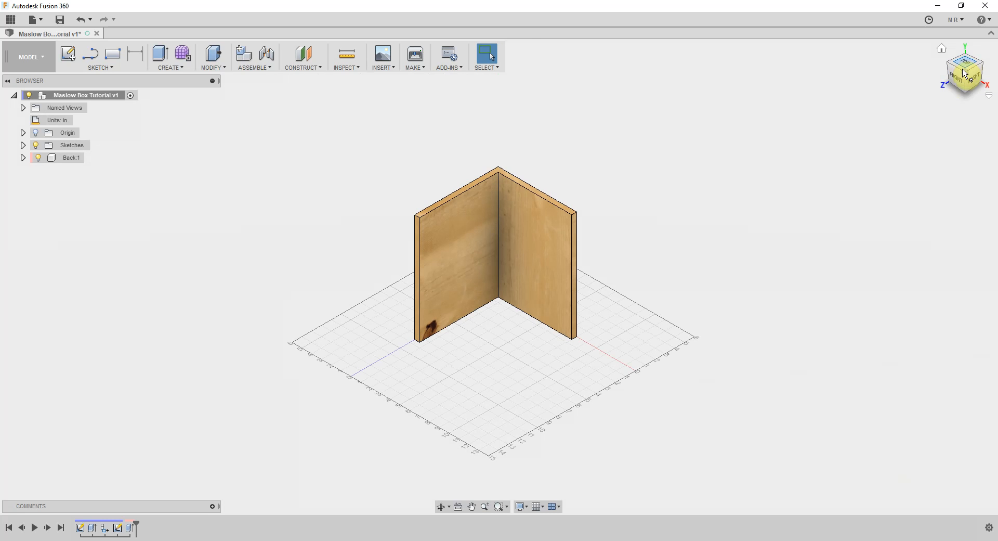
click(961, 80)
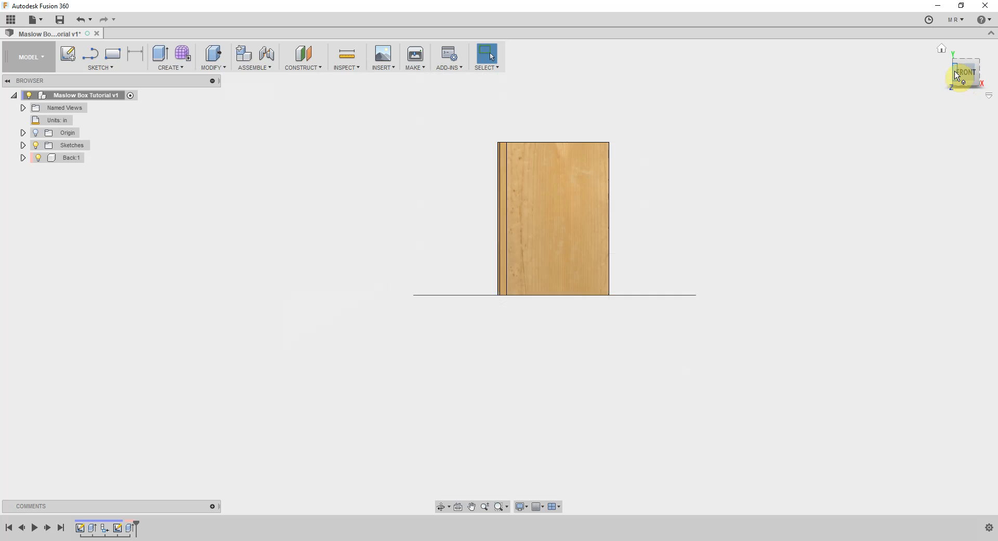
click(957, 76)
click(533, 207)
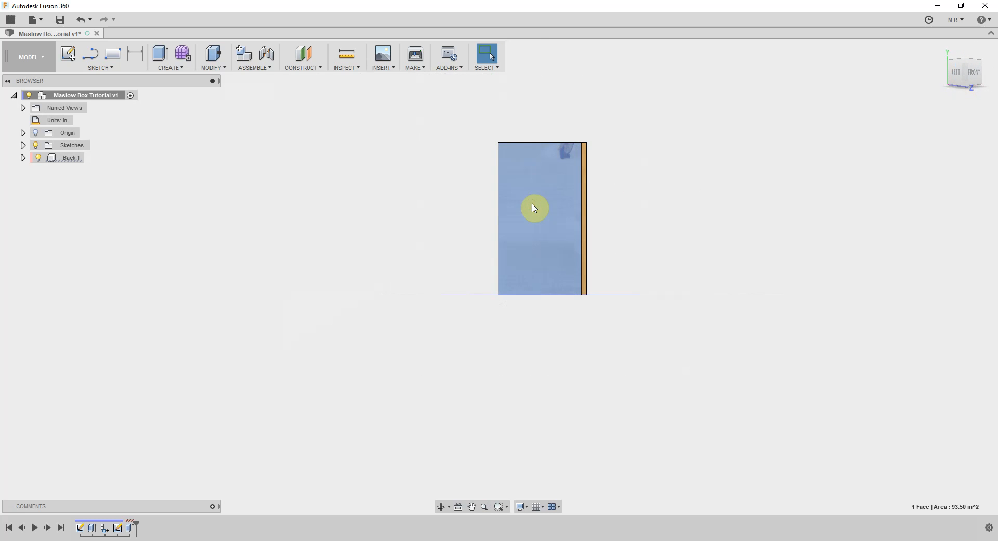
click(23, 158)
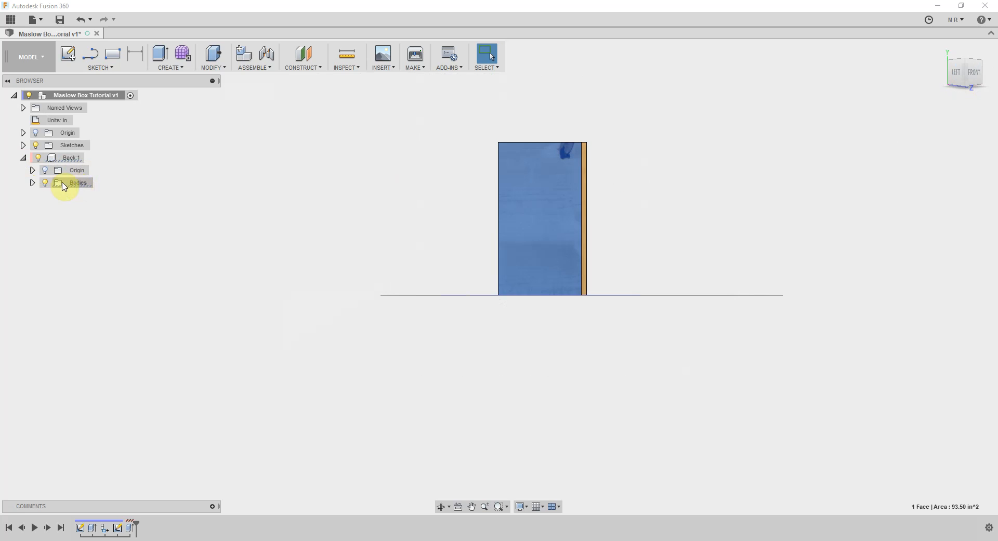
click(32, 182)
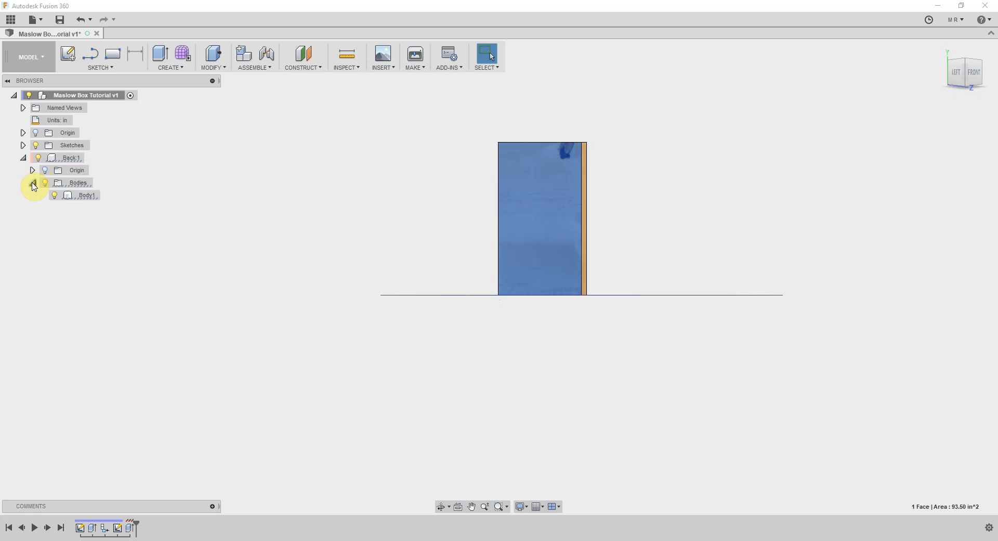
click(87, 197)
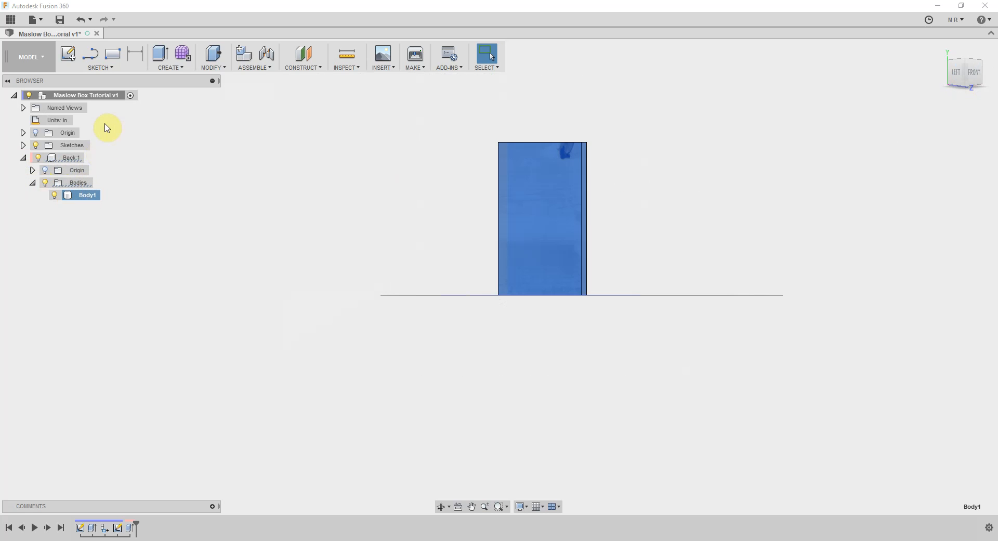
right_click(85, 197)
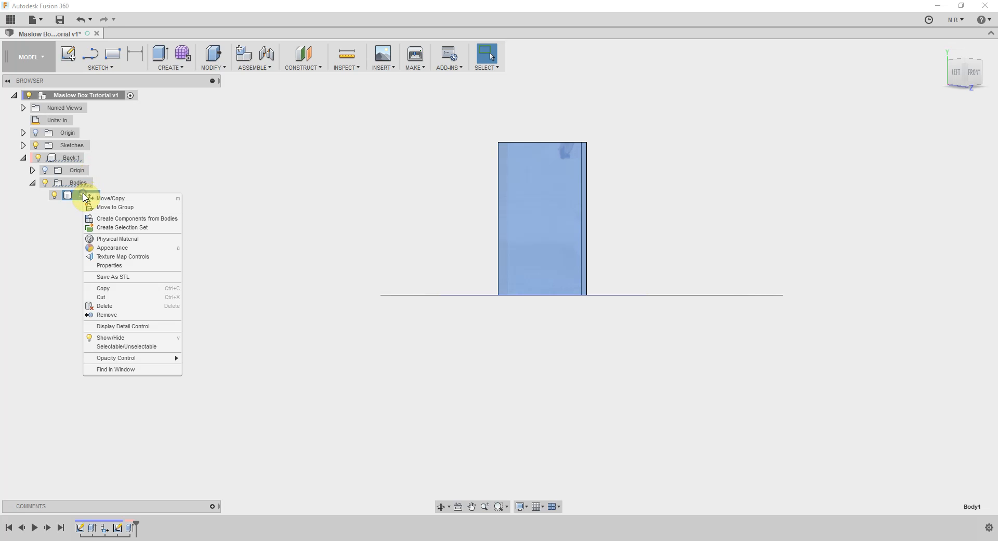
click(148, 219)
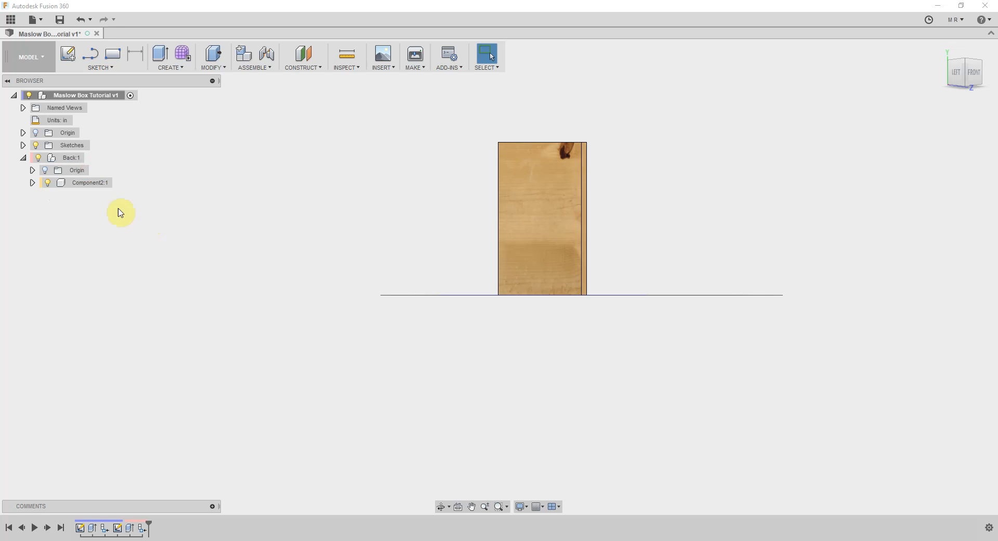
Rename the new component as Side and move it out of Back to the top level of the design
double_click(84, 183)
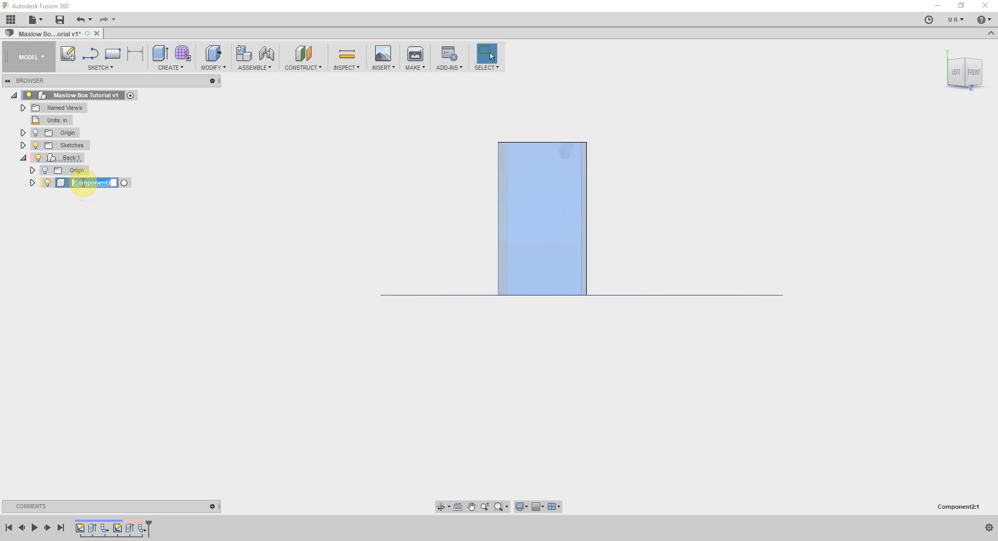
text(Side)
key(Return)
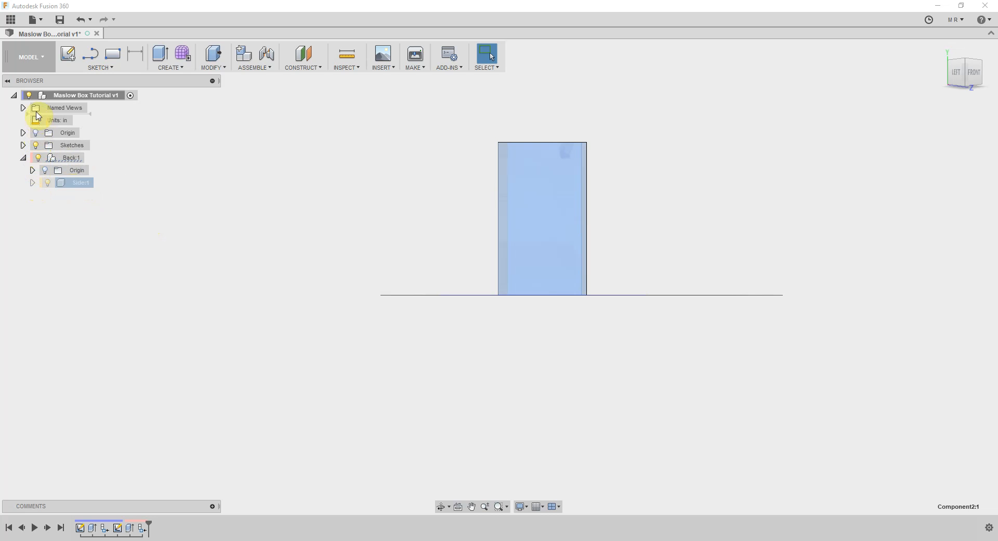
drag(55, 99, 54, 98)
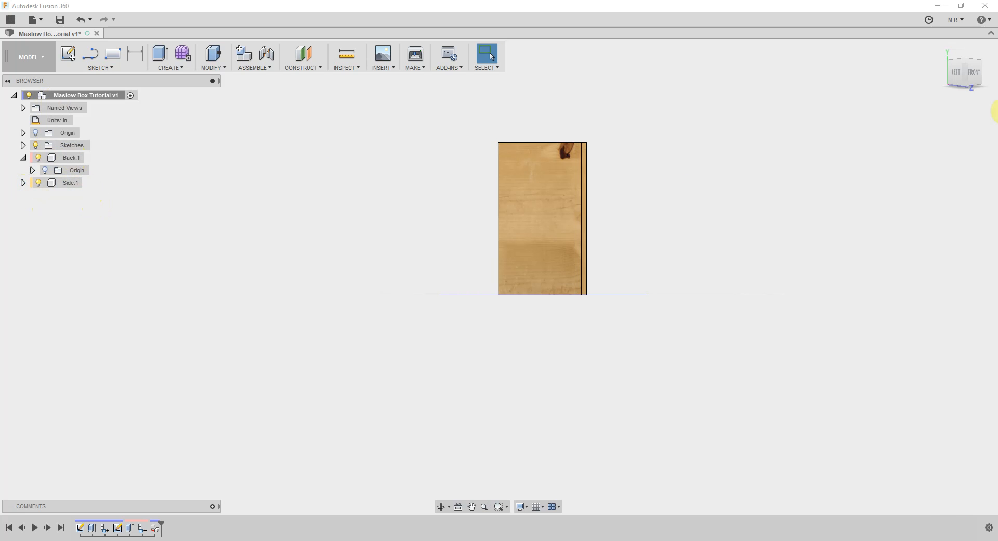
Select the Side and Back components in turn to compare their geometry, and activate Back
click(972, 75)
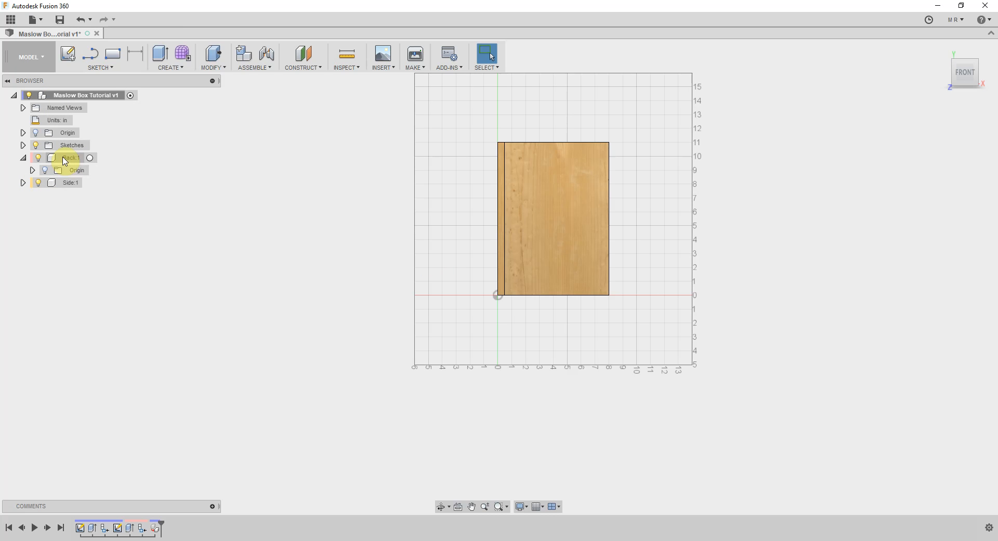
mouse_move(956, 66)
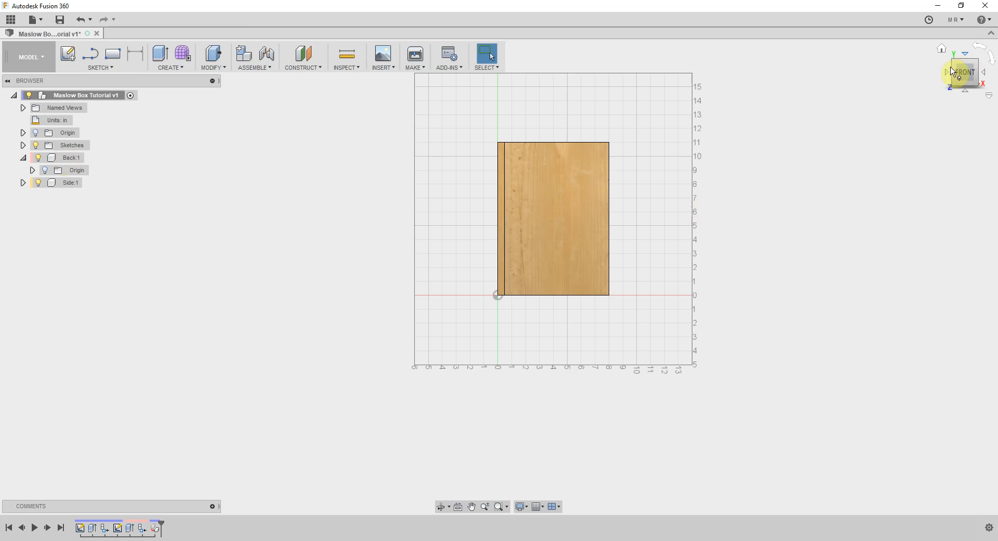
click(955, 64)
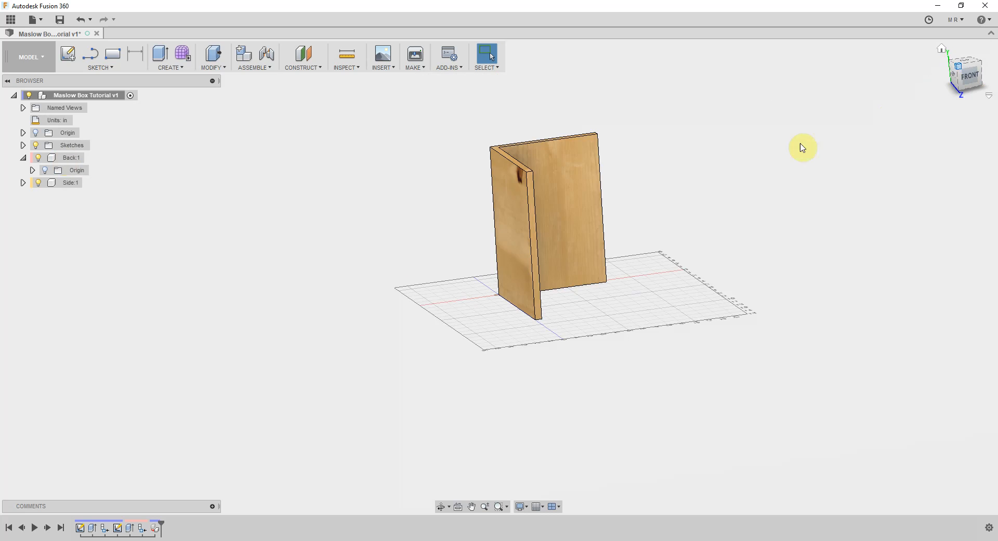
click(70, 184)
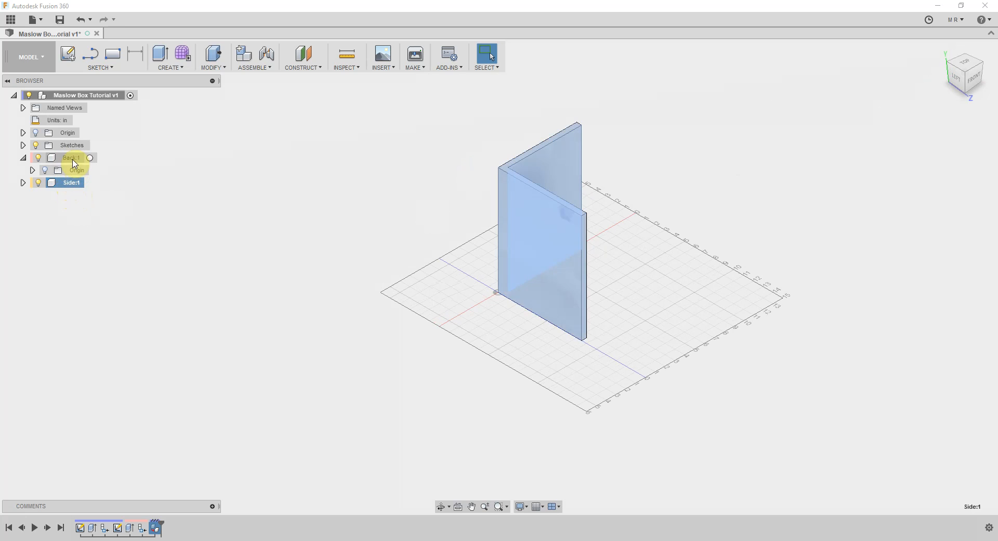
click(73, 162)
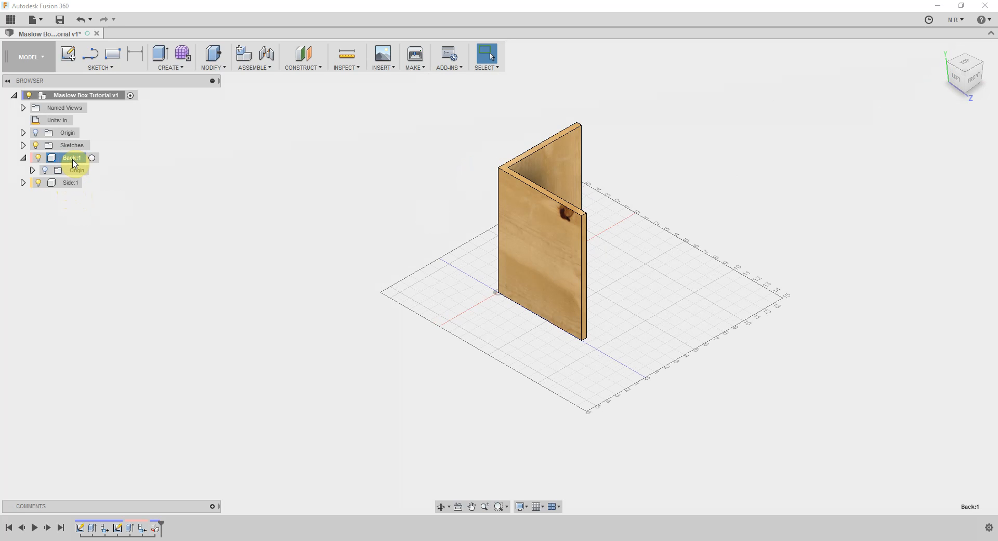
click(91, 158)
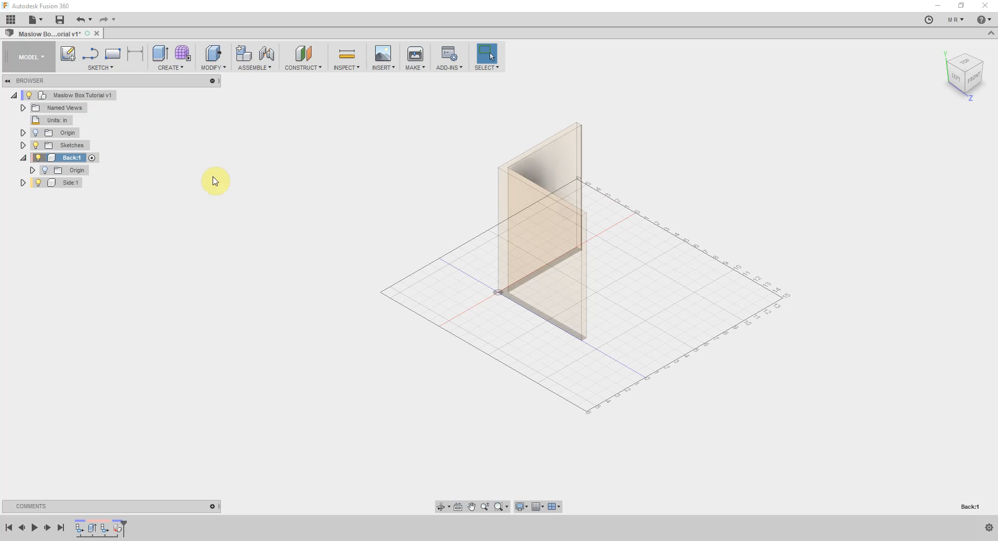
Activate the Side component and isolate it
click(76, 158)
click(69, 183)
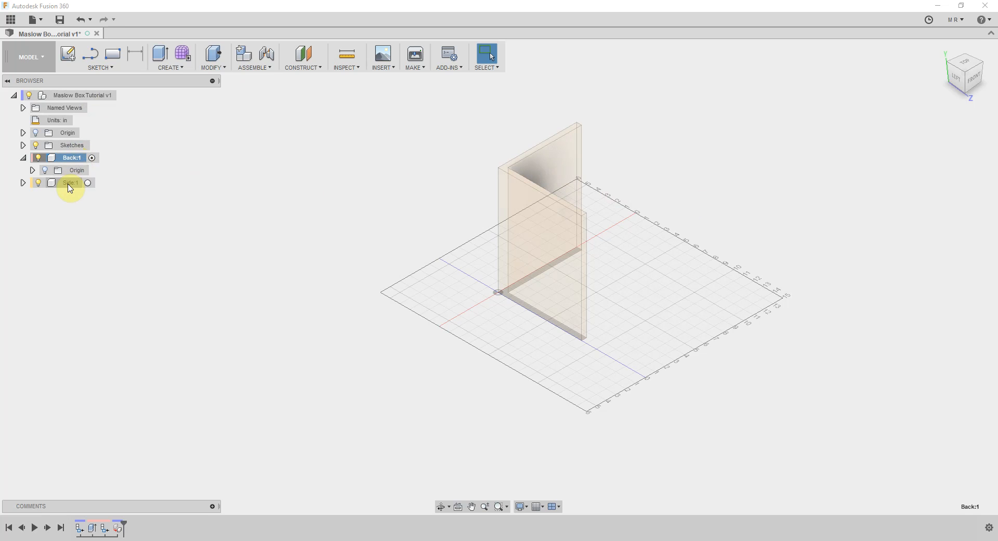
right_click(70, 187)
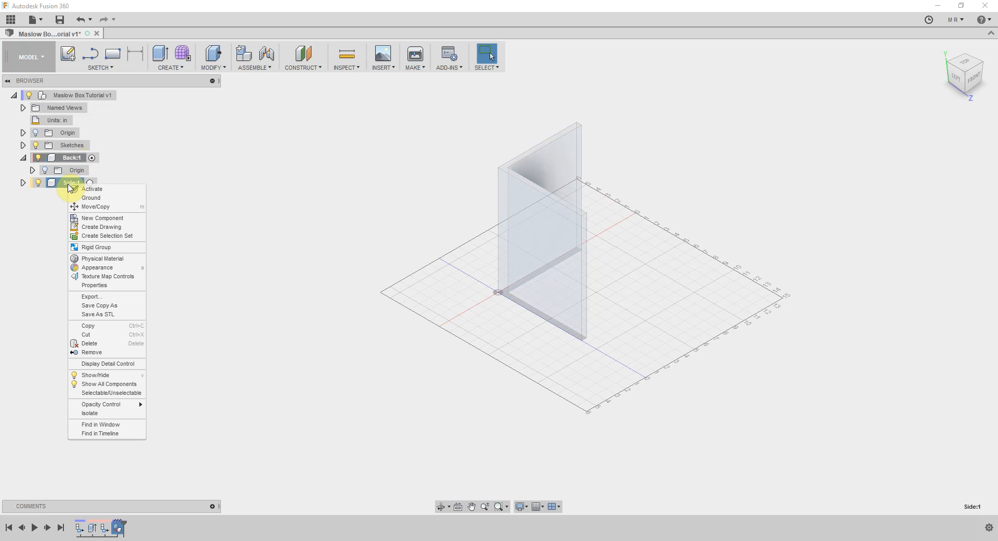
click(91, 186)
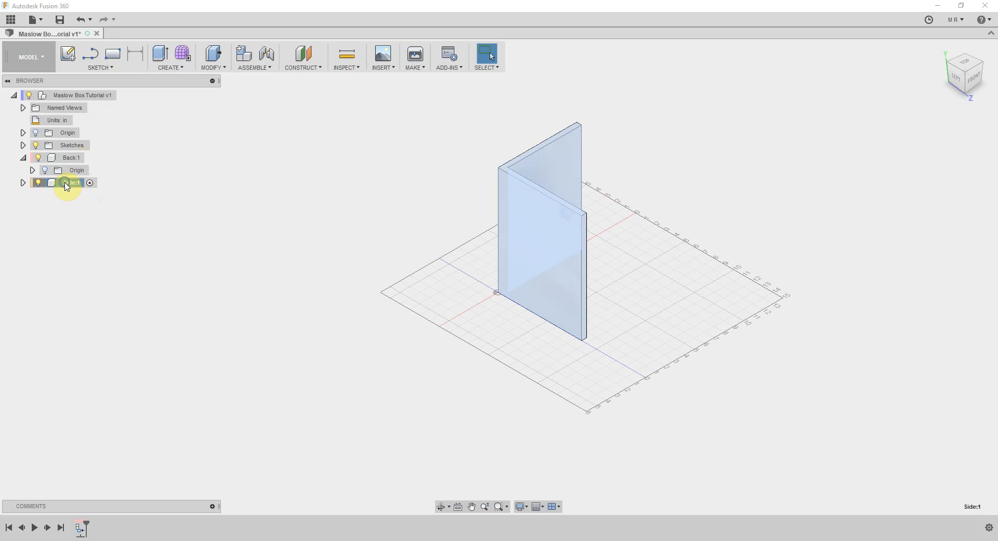
right_click(67, 184)
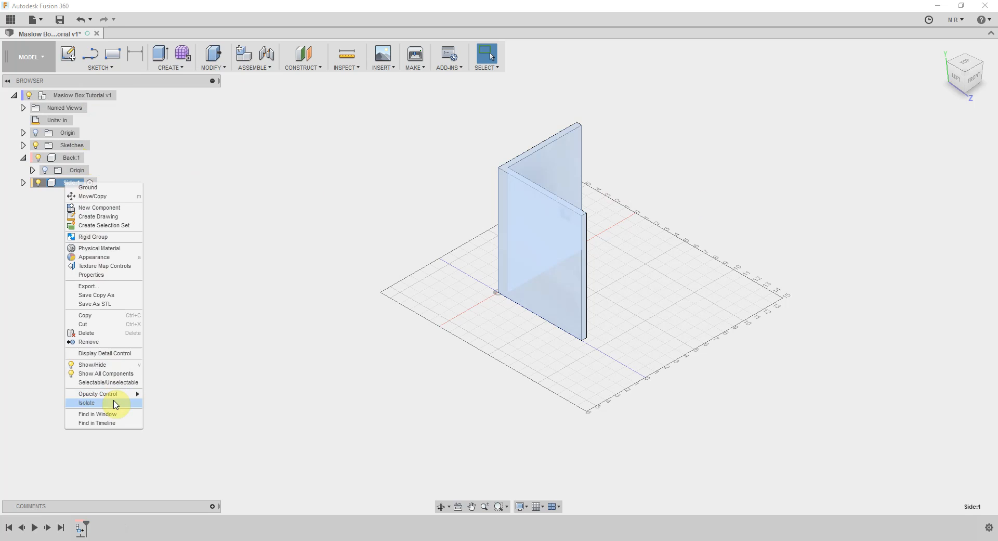
click(115, 404)
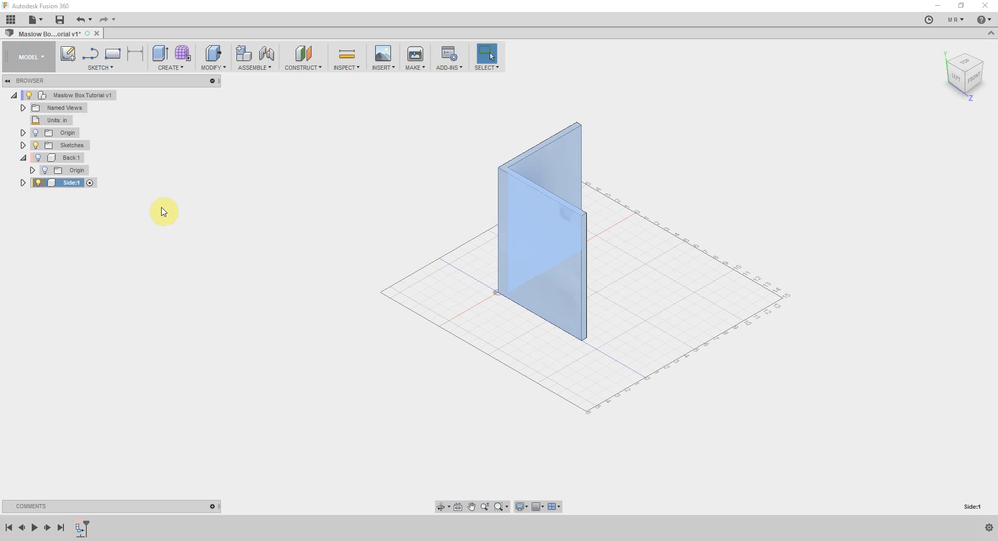
click(91, 182)
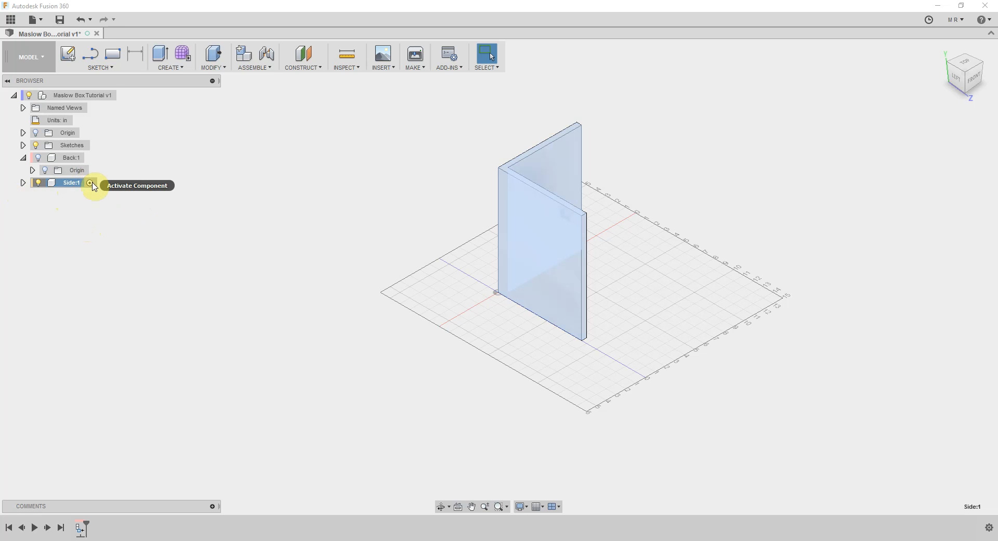
click(92, 185)
click(90, 211)
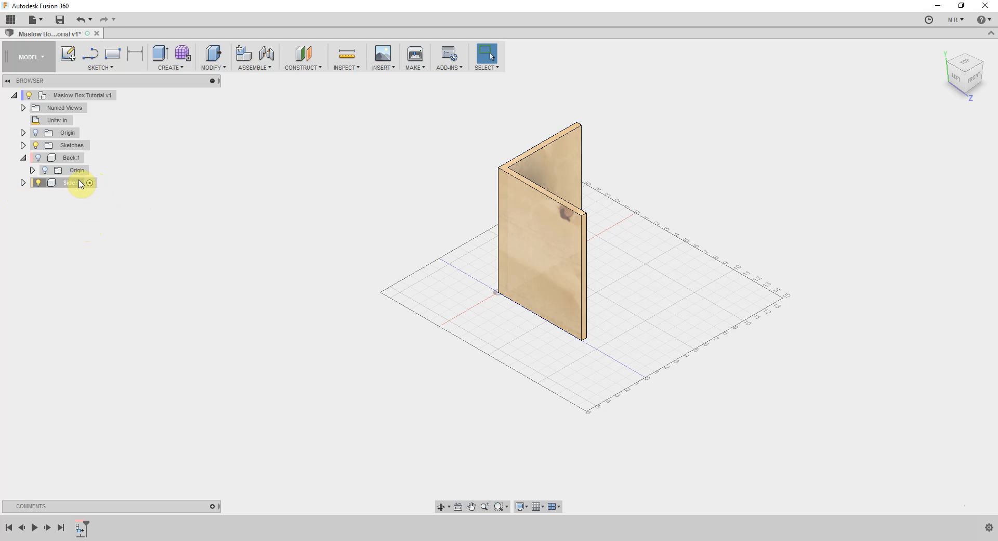
Activate the Back component for editing
click(974, 73)
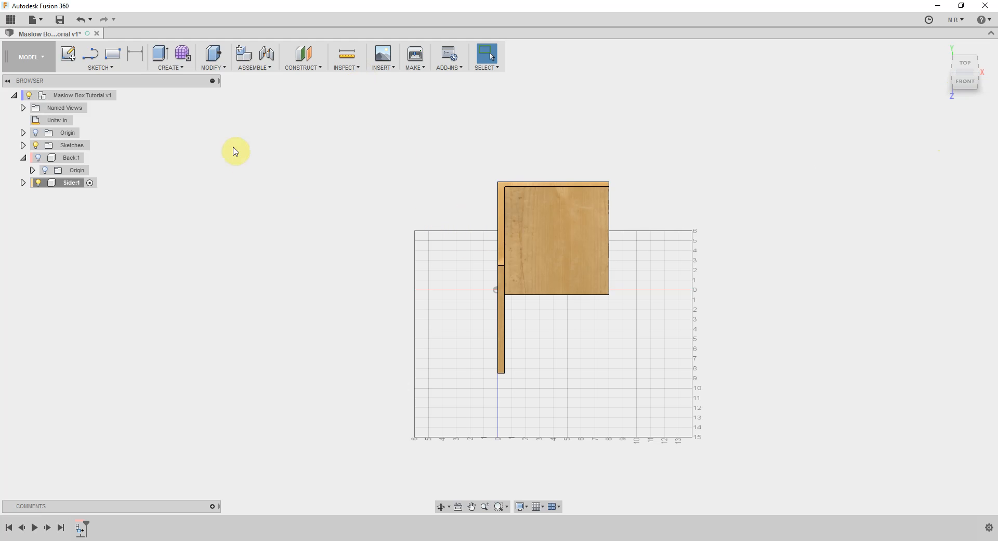
click(67, 158)
right_click(66, 158)
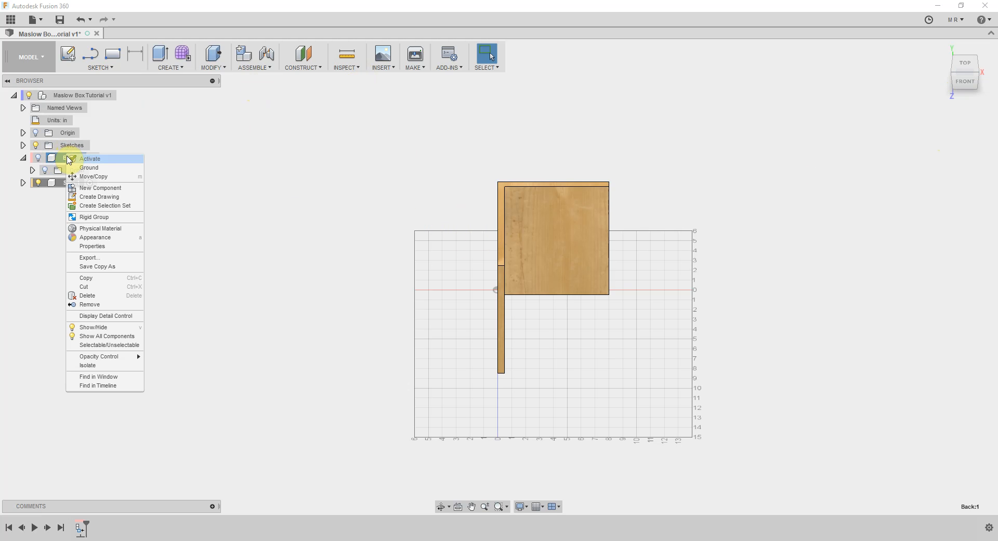
click(214, 155)
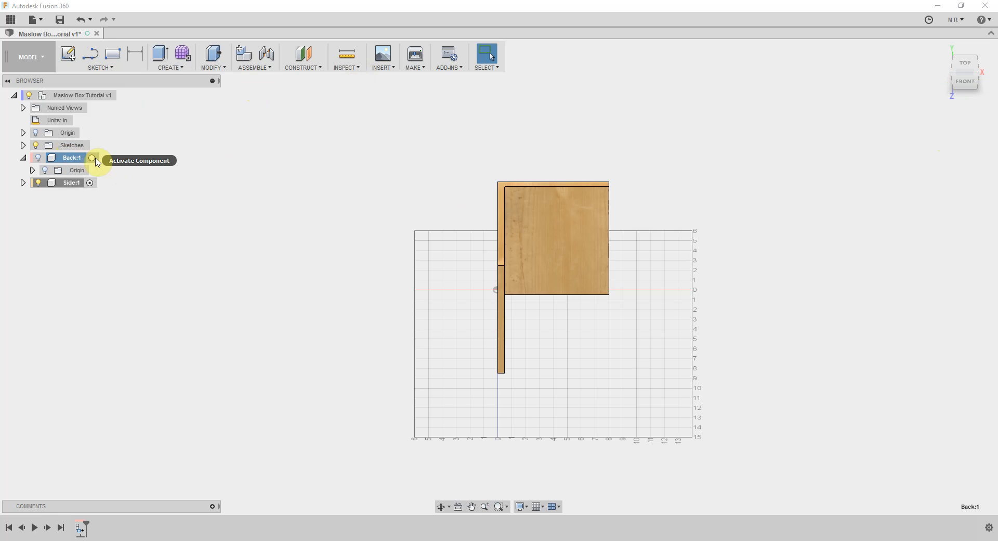
click(93, 158)
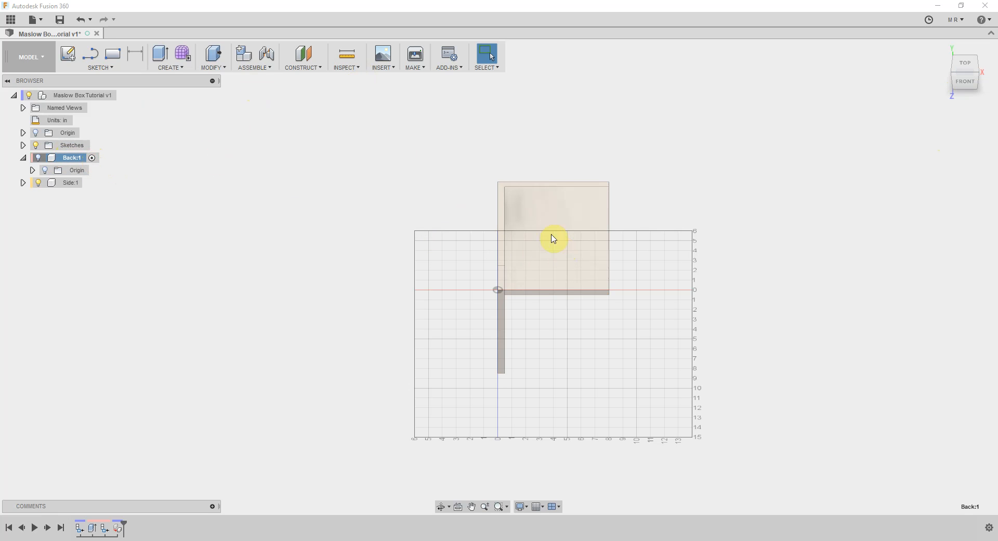
Split the joined L-shaped body using the back panel's inner face as the splitting tool, with Extend Splitting Tool on
click(555, 208)
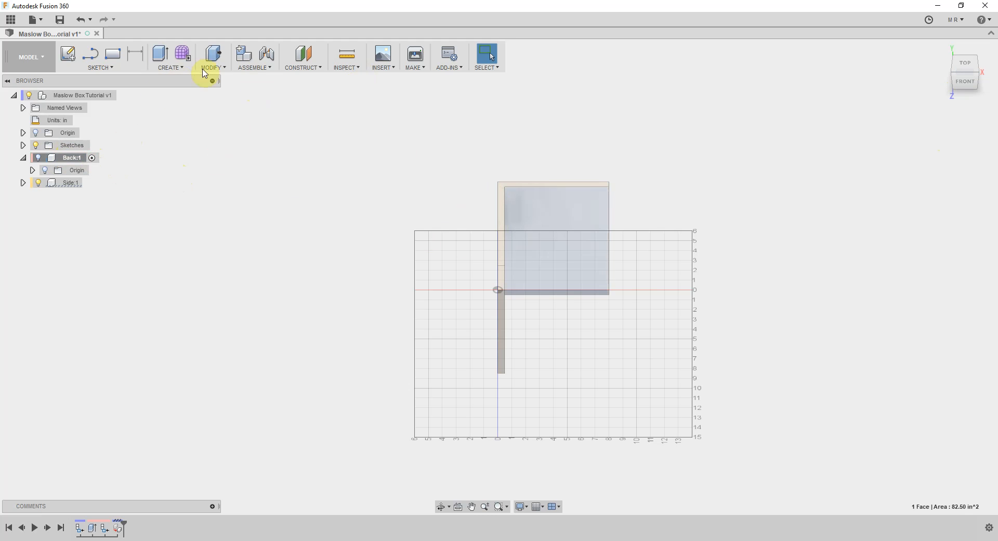
click(219, 68)
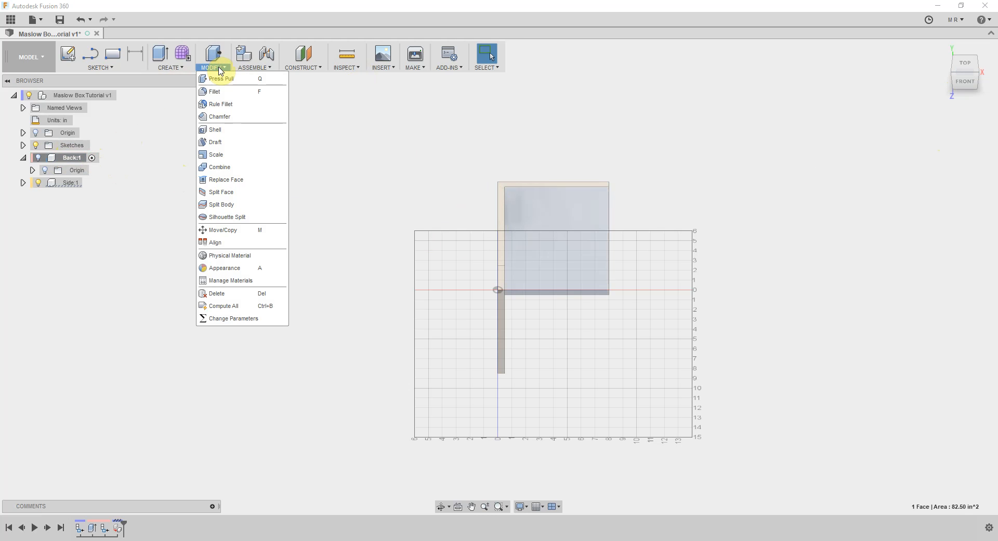
click(235, 205)
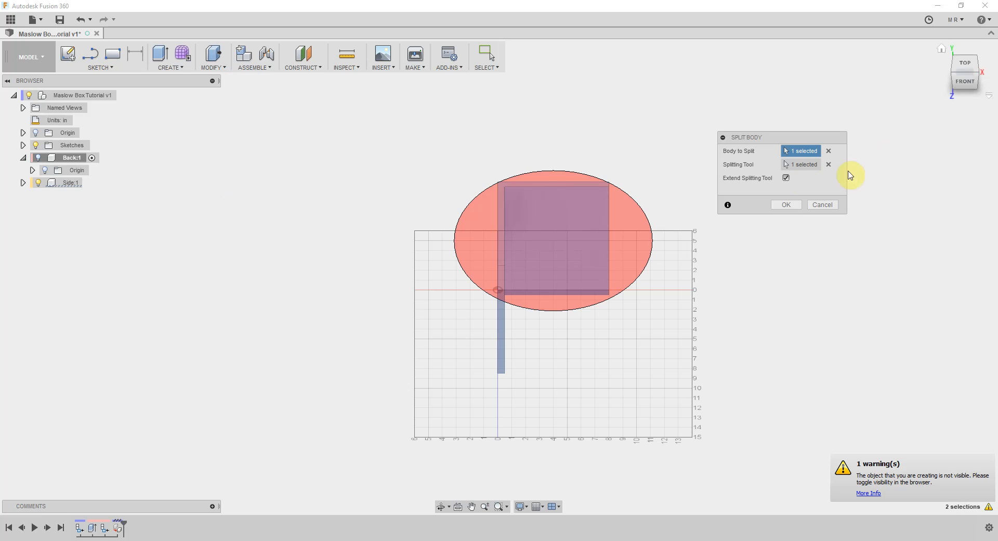
click(798, 164)
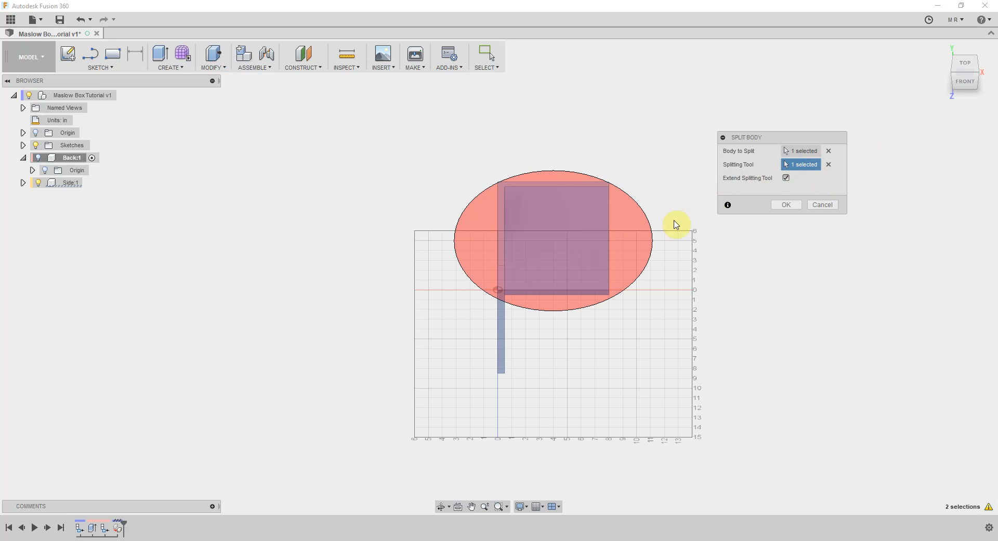
click(963, 65)
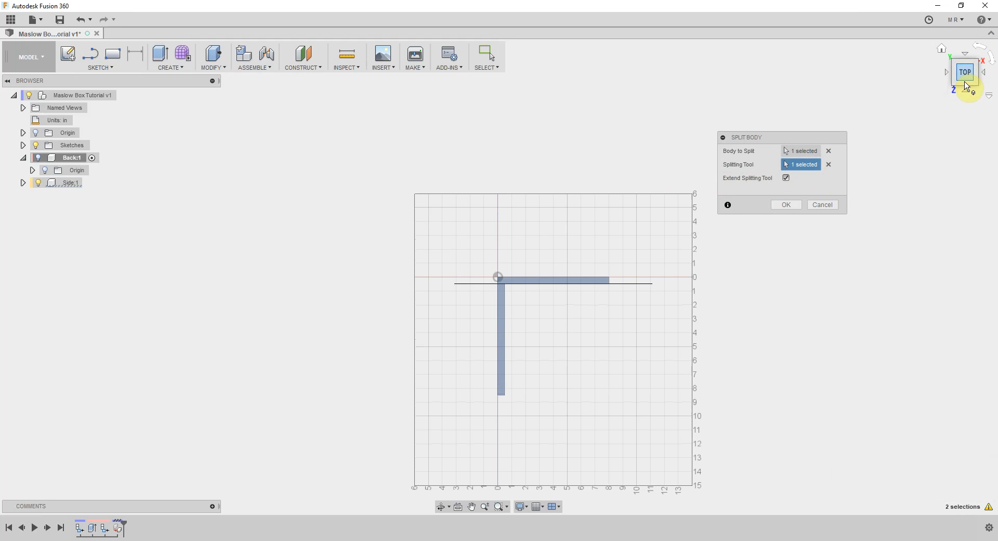
click(967, 84)
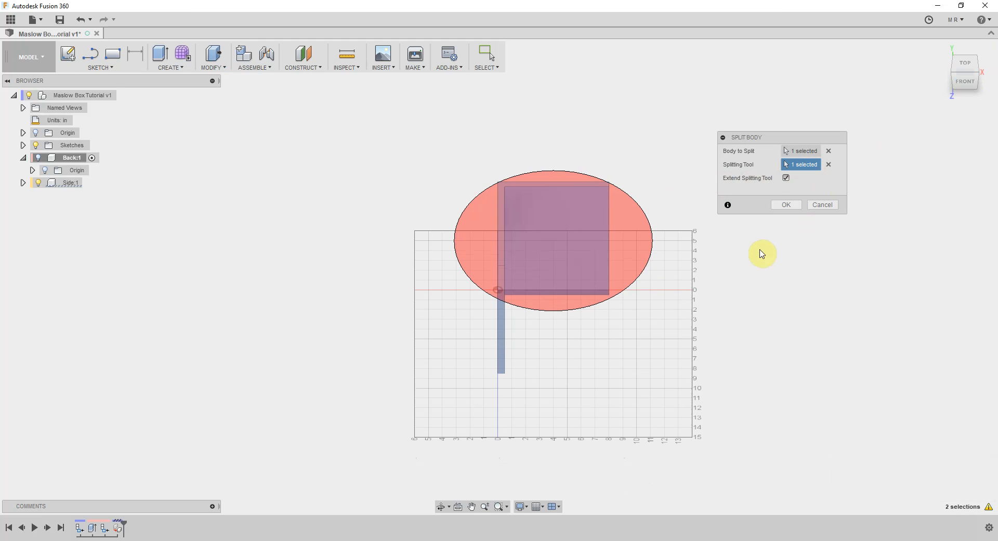
click(786, 205)
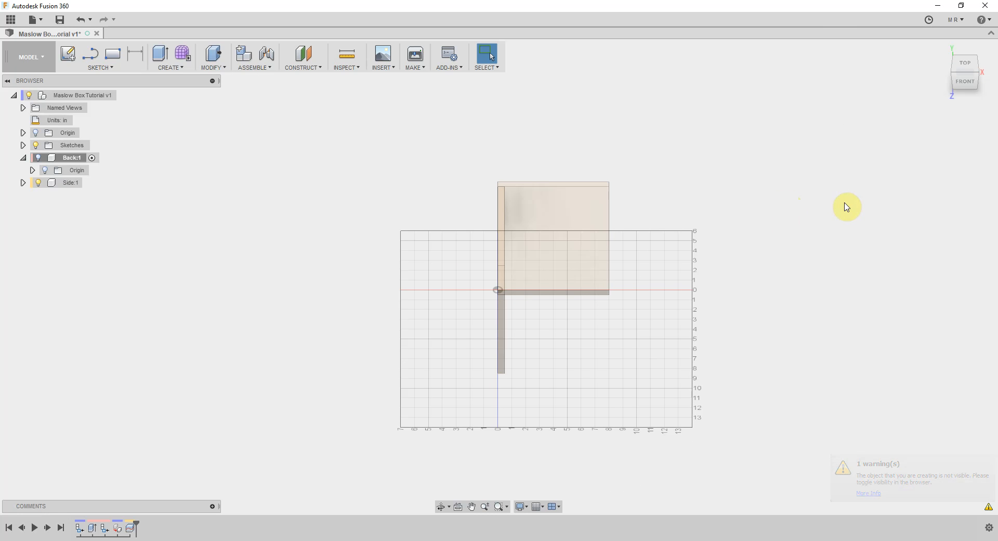
Examine the split panels from above, activating Side and Back in turn and inspecting the contents of Back
click(967, 65)
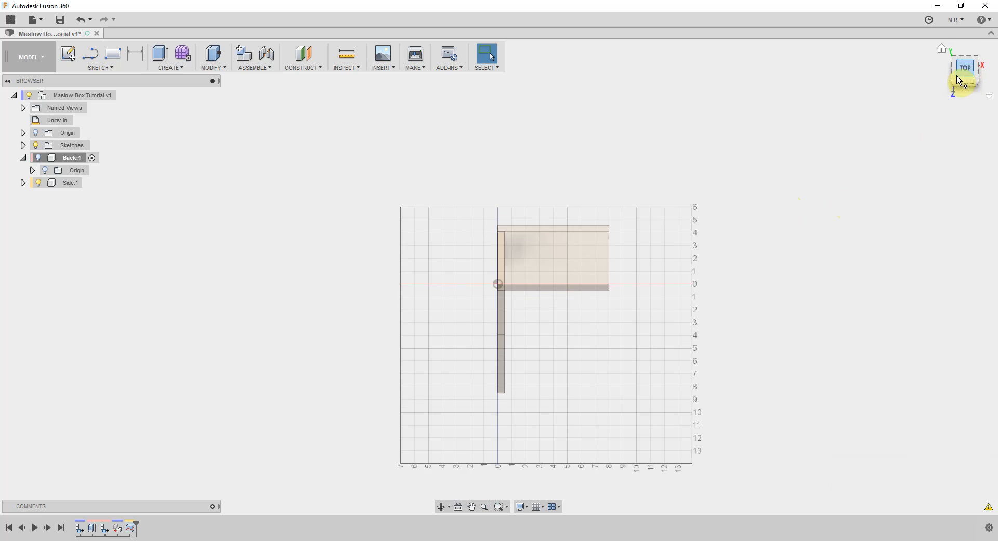
scroll(595, 340, up, 3)
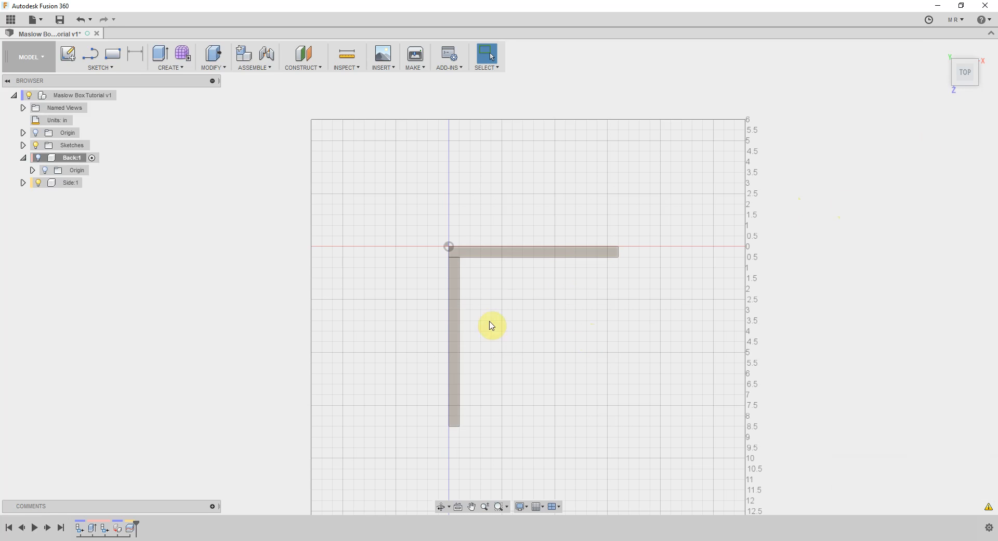
click(65, 183)
click(90, 183)
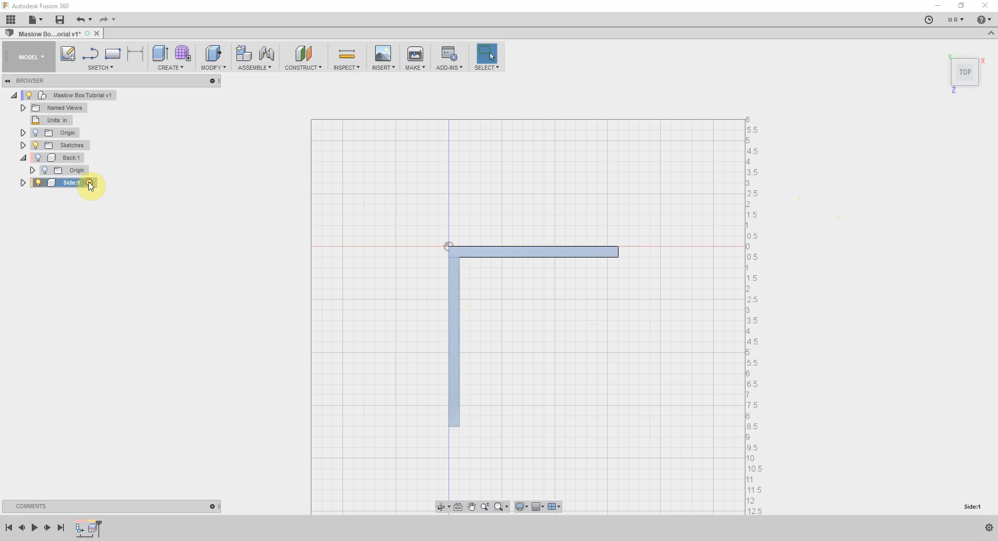
click(75, 163)
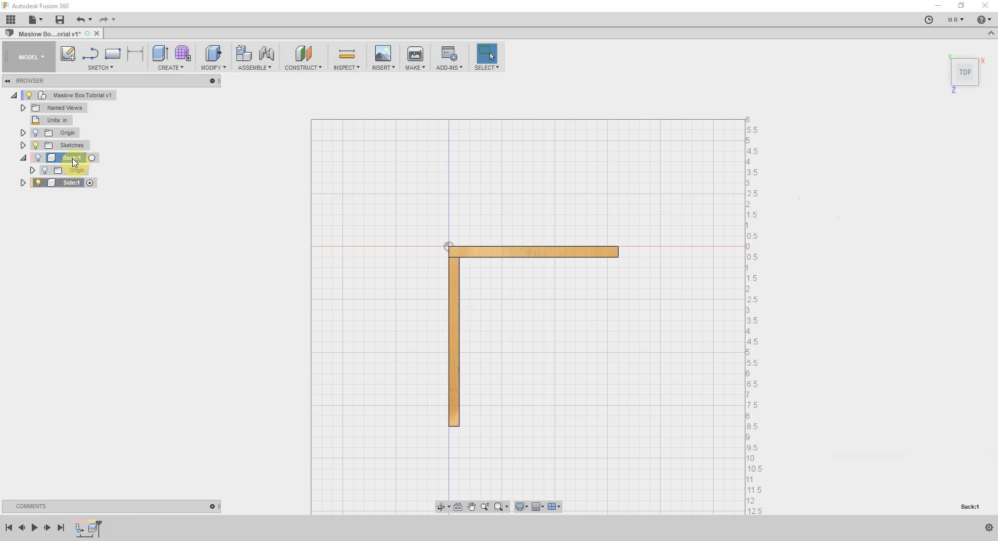
click(92, 158)
double_click(72, 157)
click(33, 170)
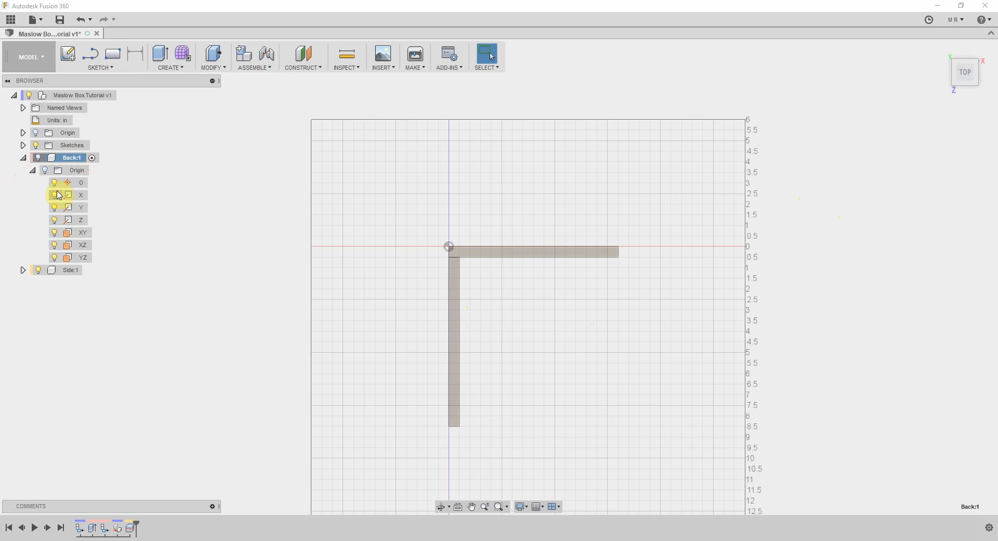
click(32, 170)
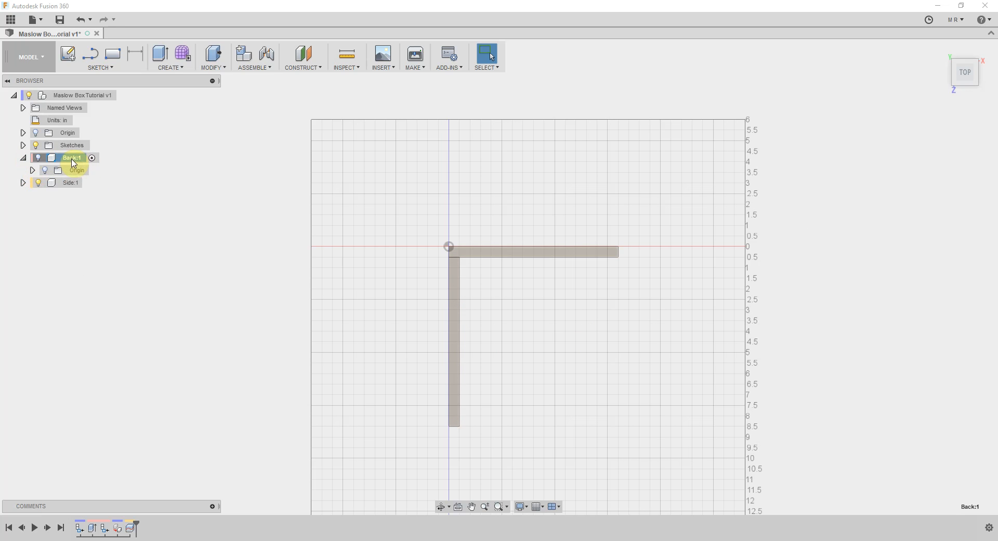
Create a component from the back panel's Body1 inside Side and move it to the top level of the design
click(23, 183)
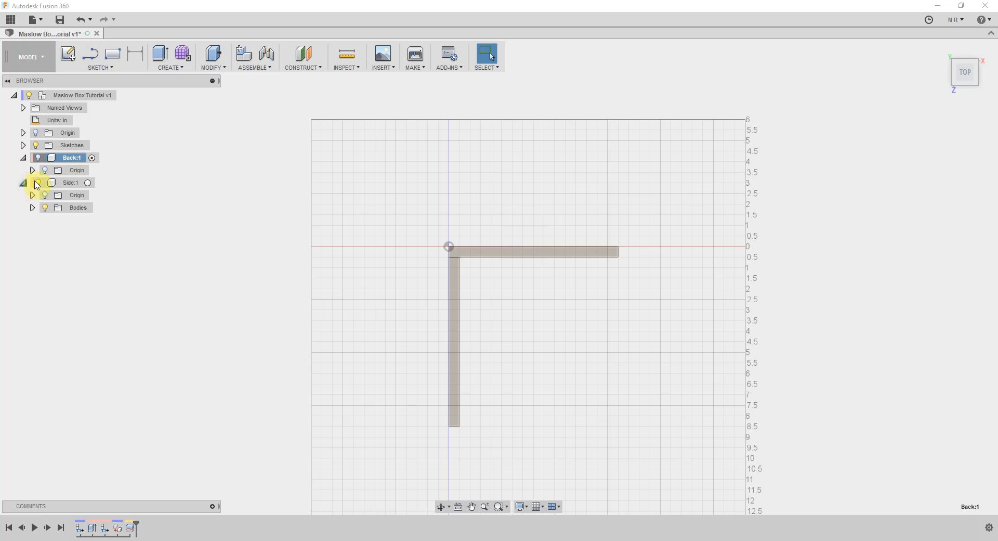
click(32, 208)
click(78, 221)
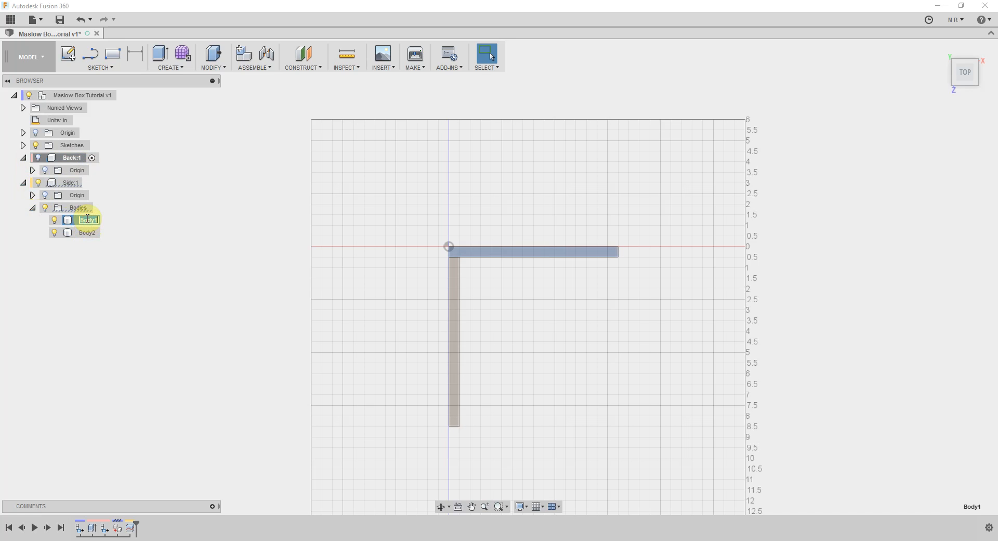
click(126, 221)
right_click(79, 221)
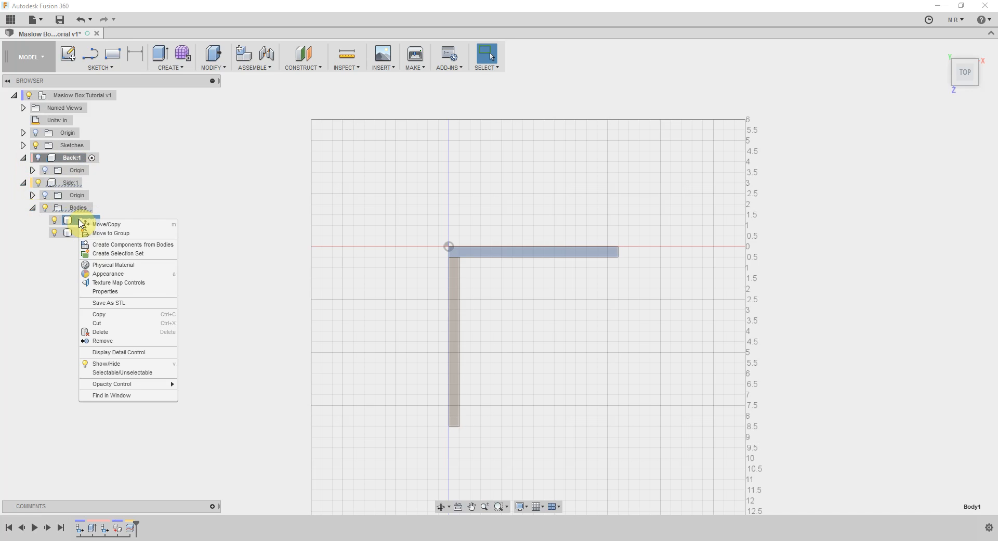
click(113, 246)
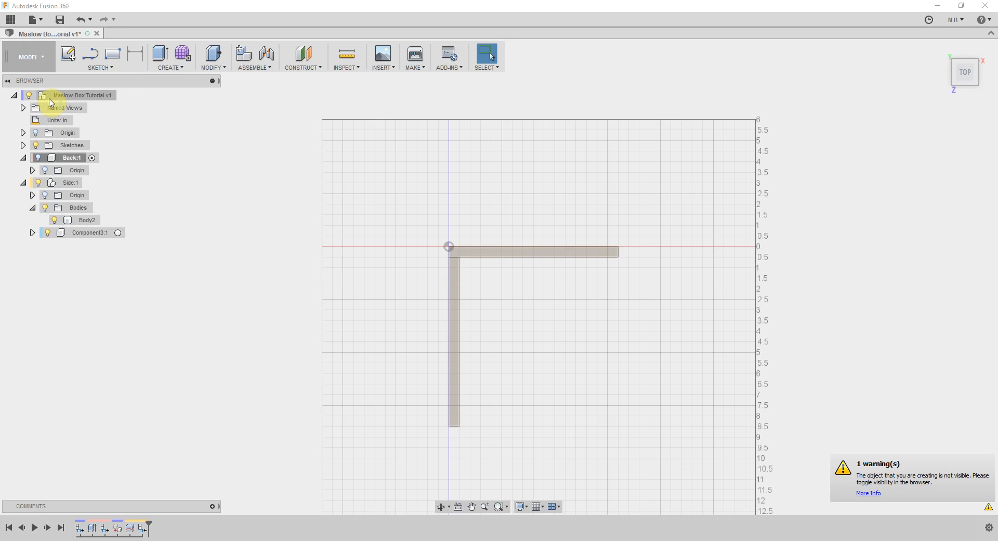
drag(63, 97, 64, 98)
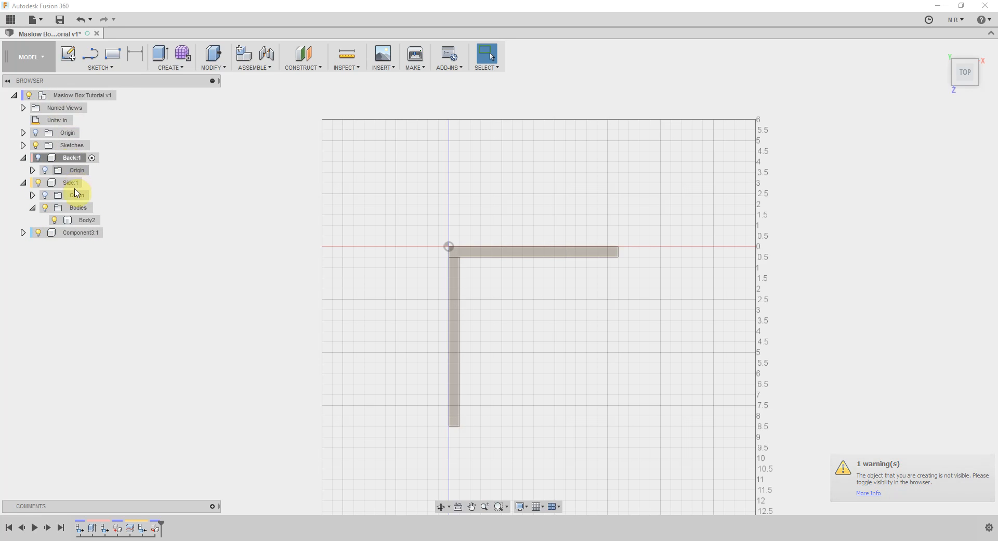
click(77, 238)
right_click(76, 239)
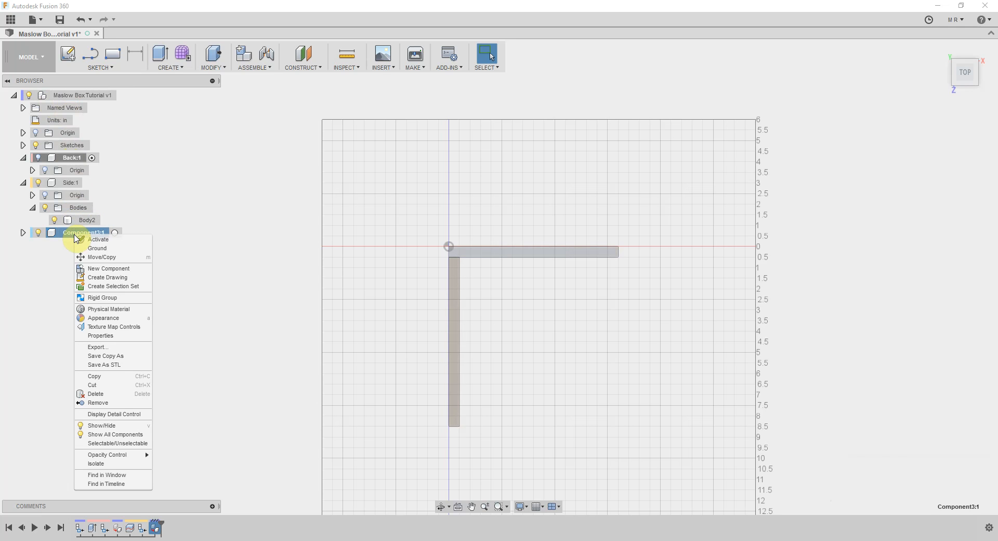
click(76, 239)
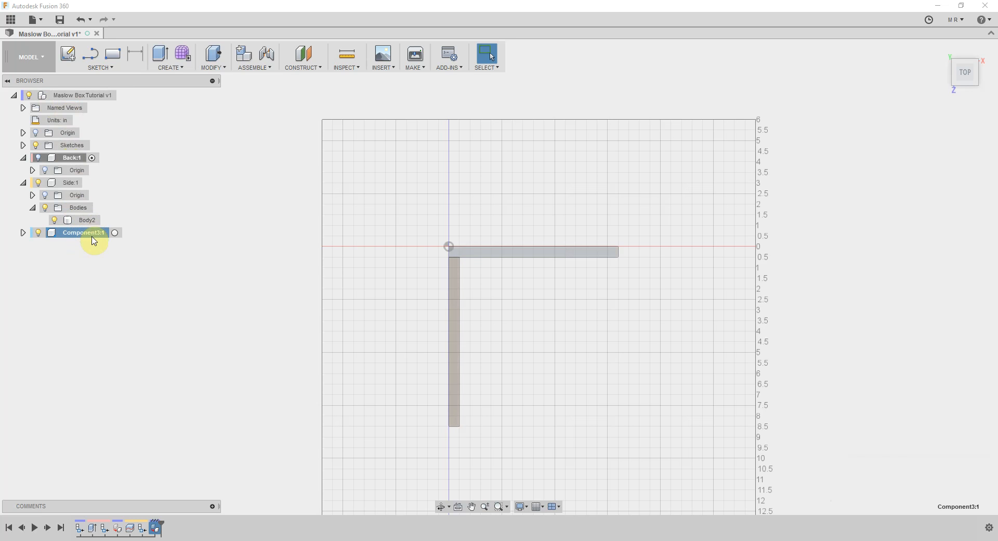
click(78, 269)
Create a component from Body2, the side panel, and move it out of Side to the top level
click(85, 221)
right_click(84, 223)
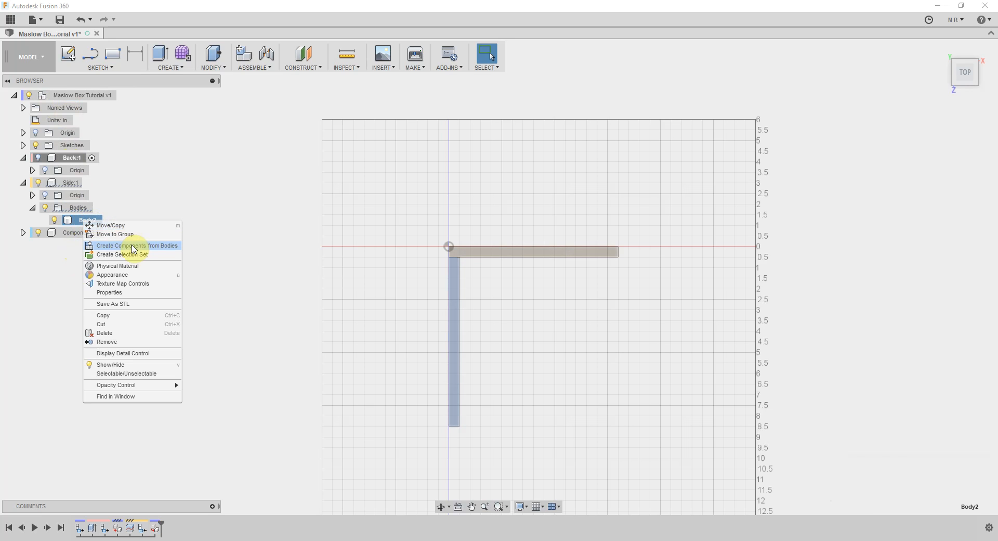
click(132, 245)
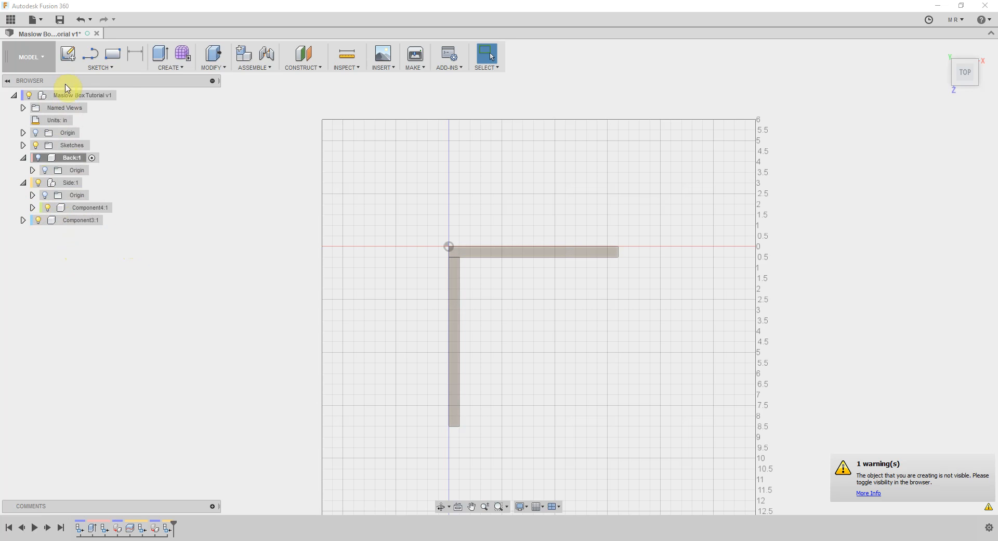
drag(69, 97, 68, 96)
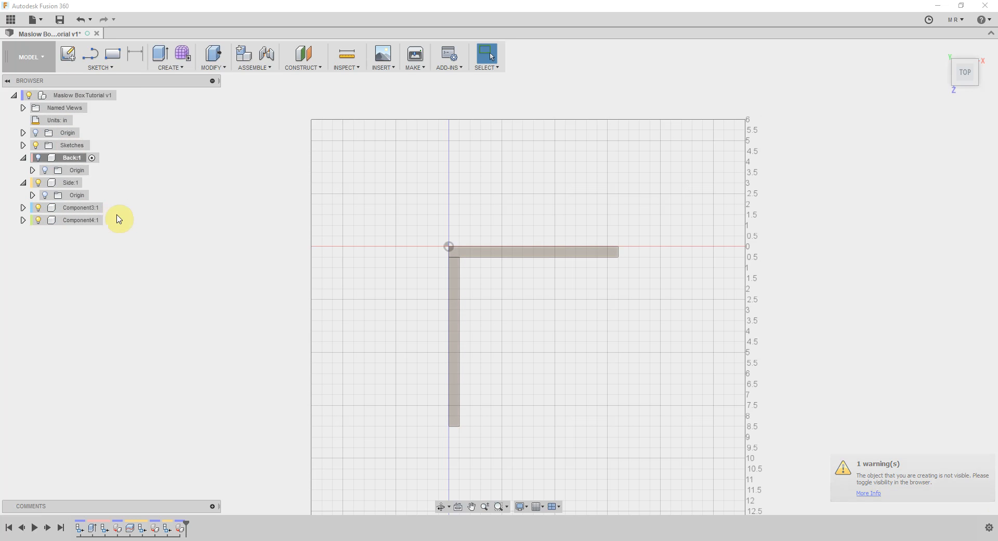
Remove the empty Side and Back components from the design
right_click(71, 184)
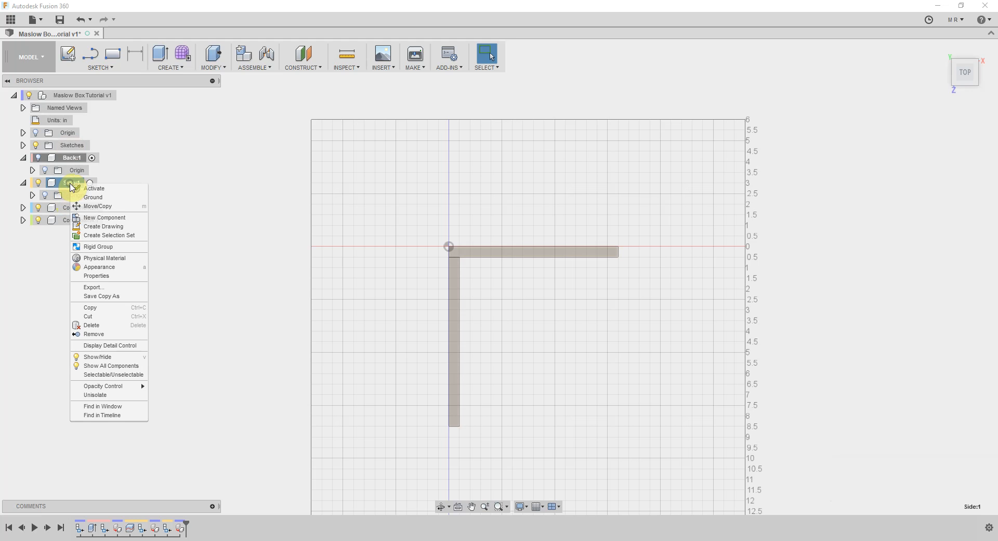
click(108, 334)
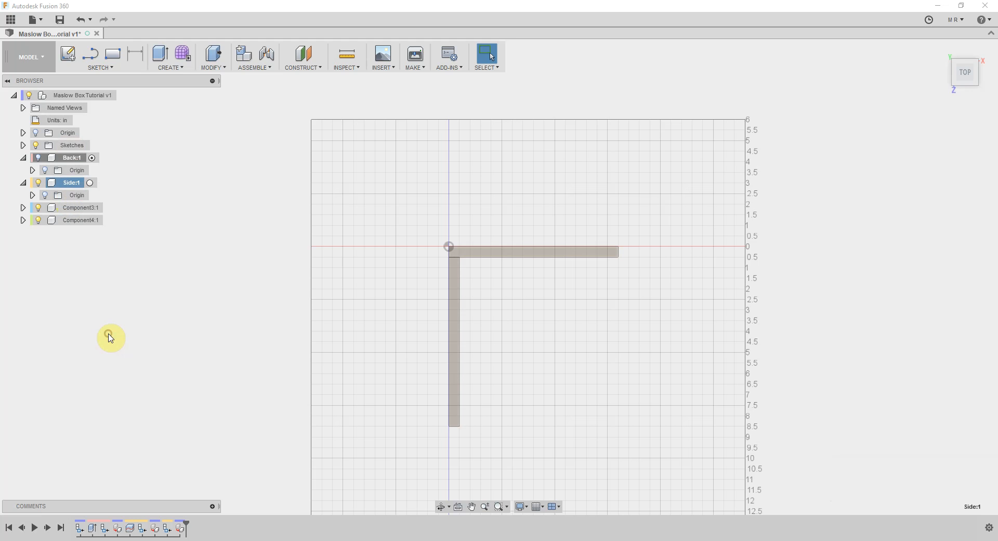
right_click(72, 159)
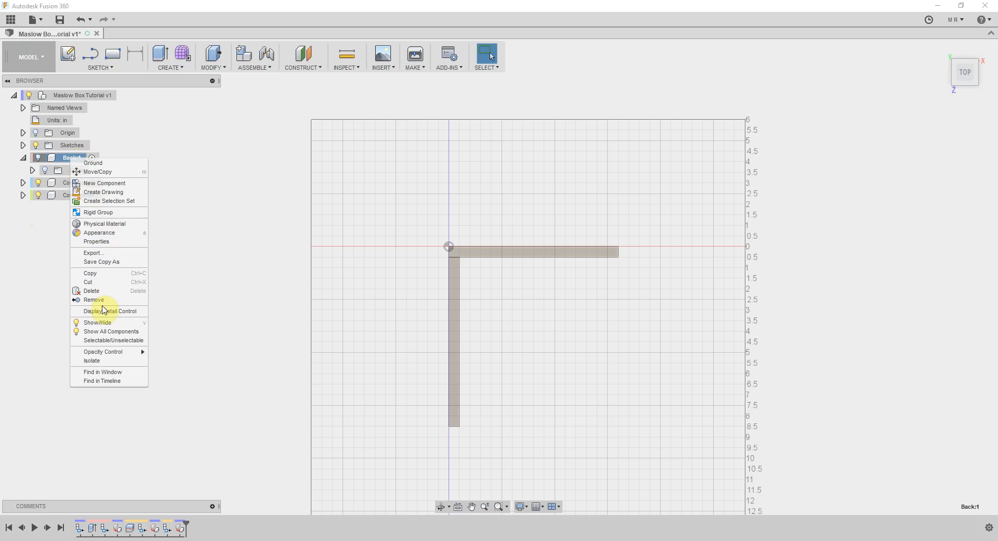
click(99, 300)
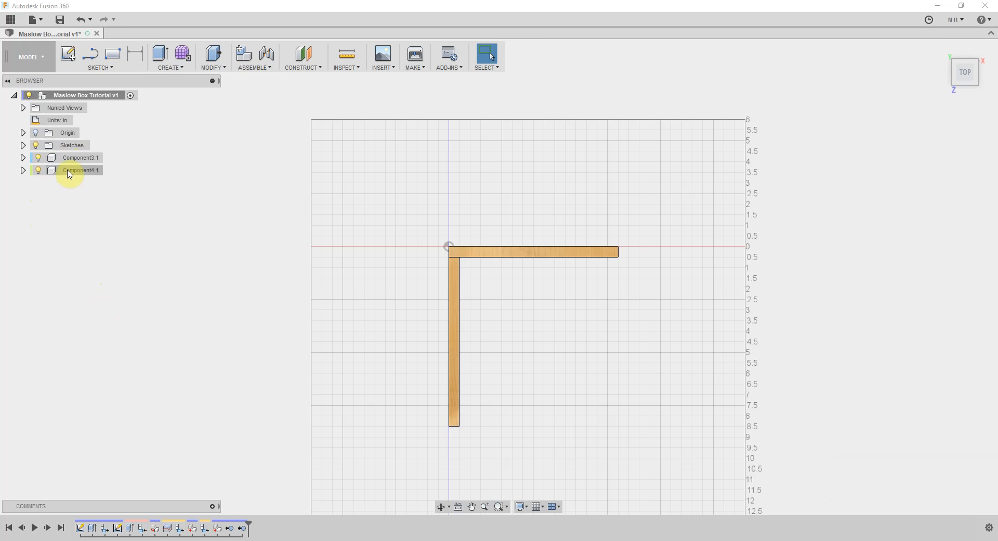
Rename the component holding the back panel as Back
click(73, 159)
click(74, 171)
click(87, 159)
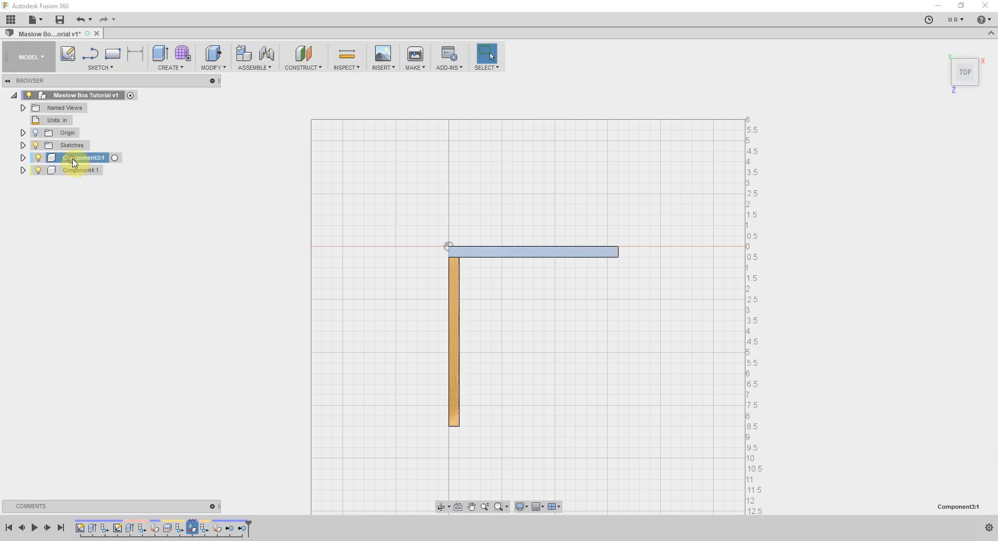
double_click(89, 159)
text(Back)
key(Return)
Rename the component holding the side panel as Side
click(90, 173)
double_click(89, 172)
text(Side)
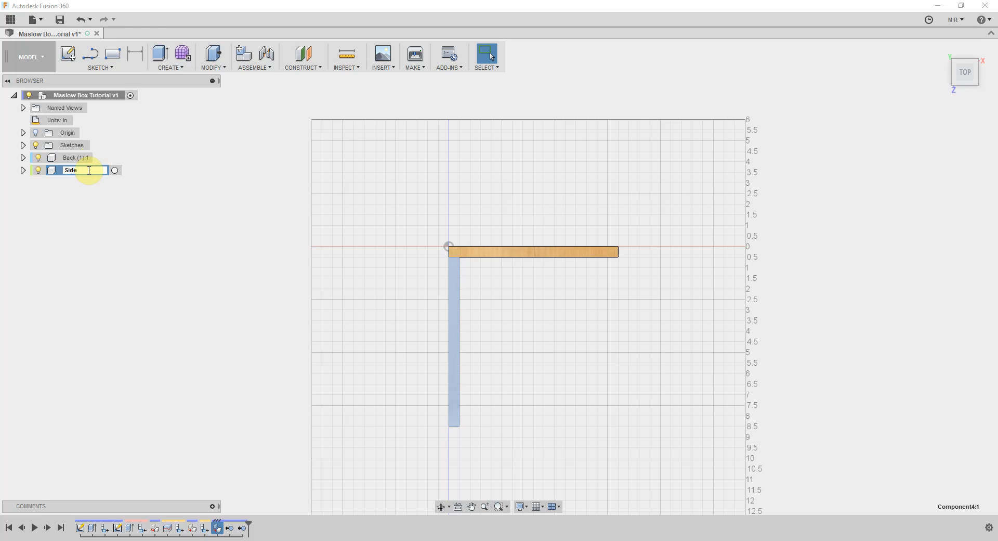
key(Return)
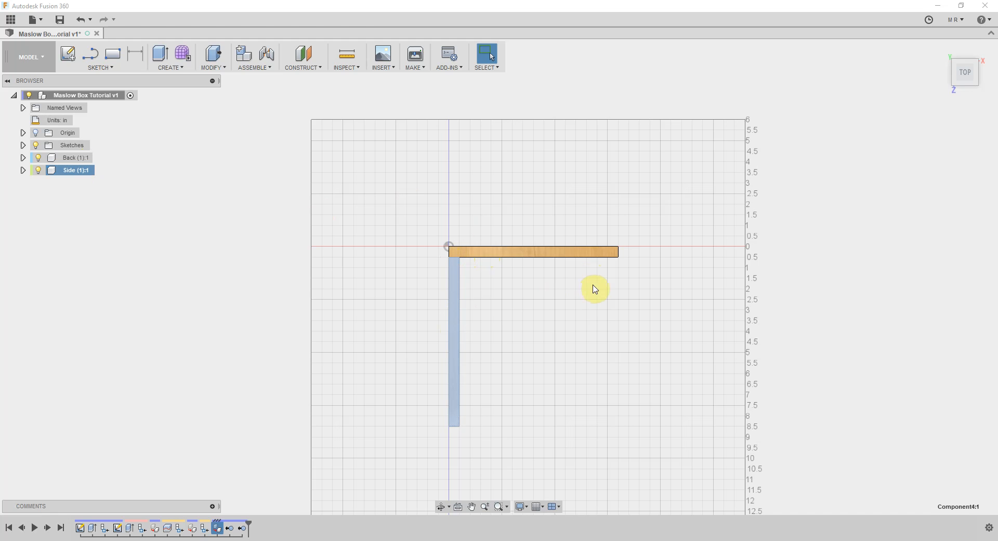
click(967, 86)
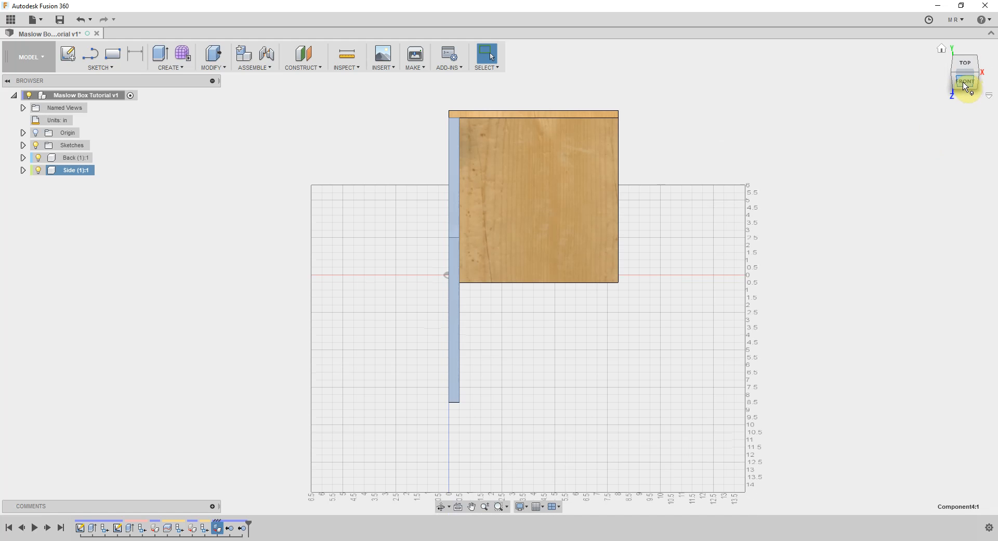
Activate the Side component and isolate it so only the side panel is shown
click(955, 78)
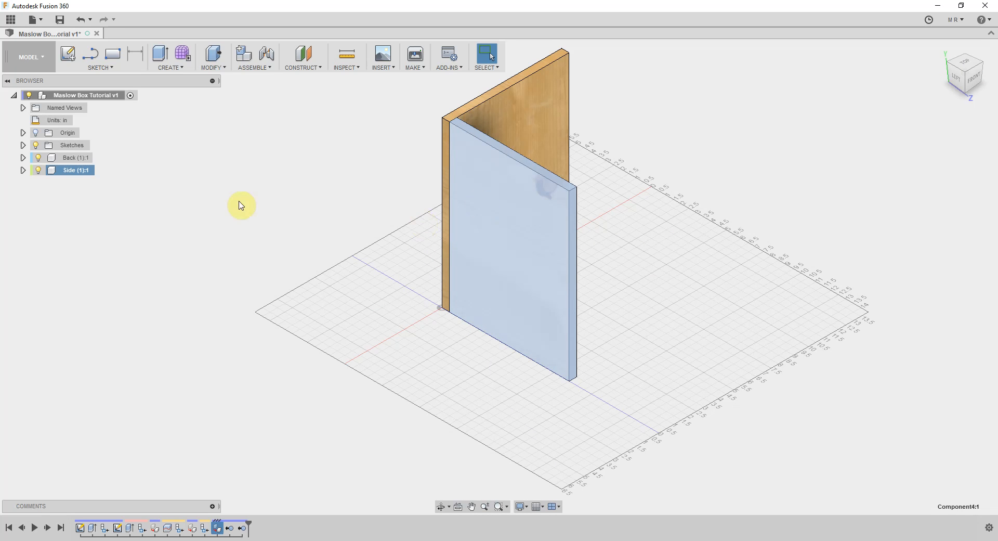
click(64, 171)
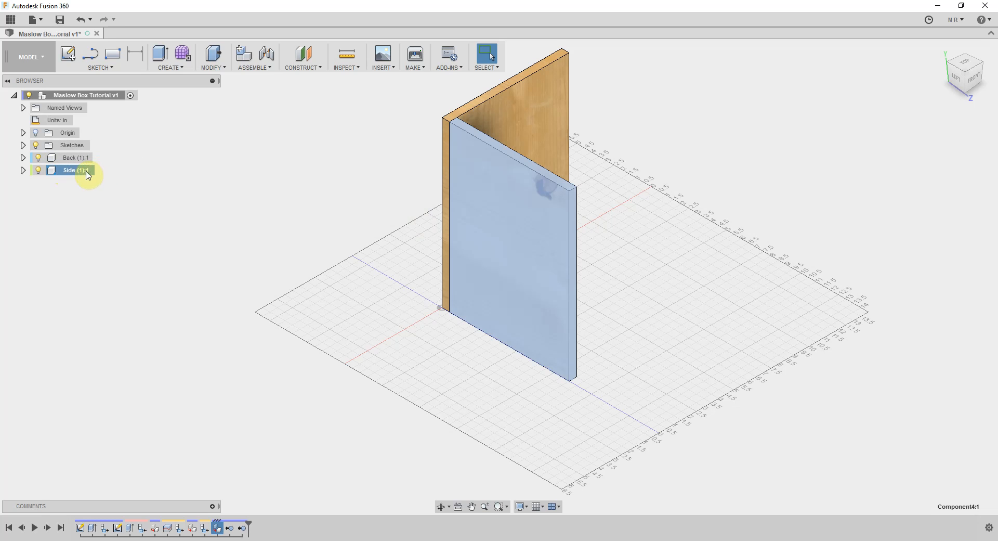
click(100, 171)
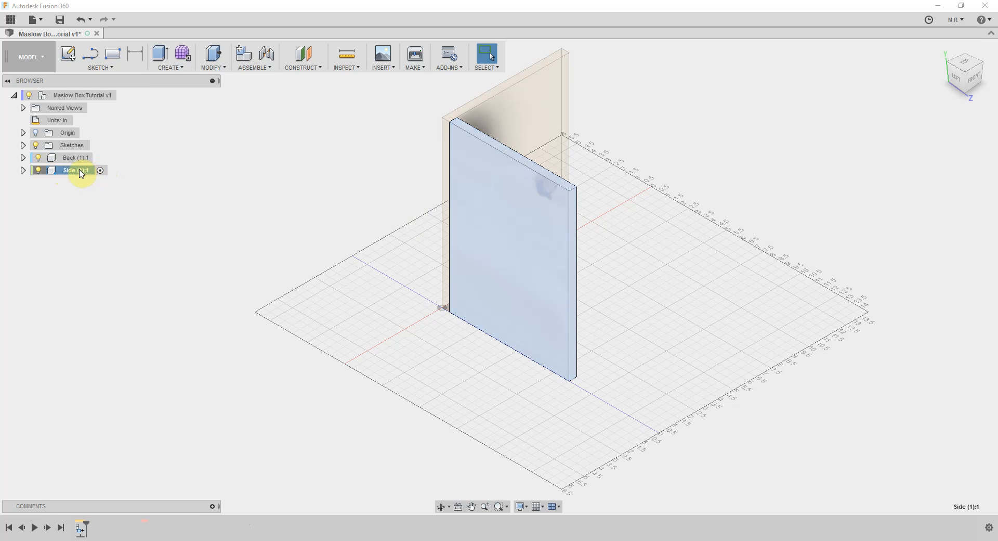
right_click(80, 171)
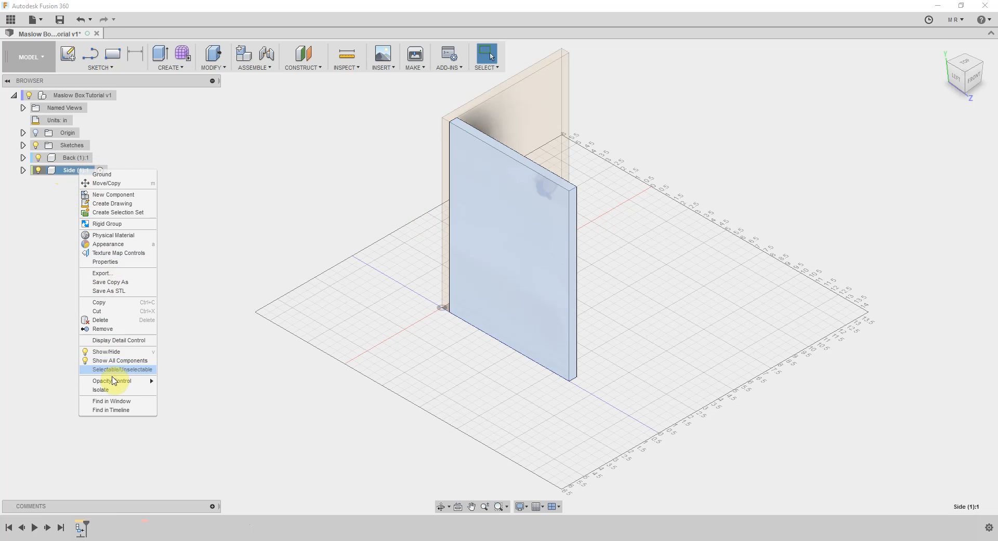
click(88, 390)
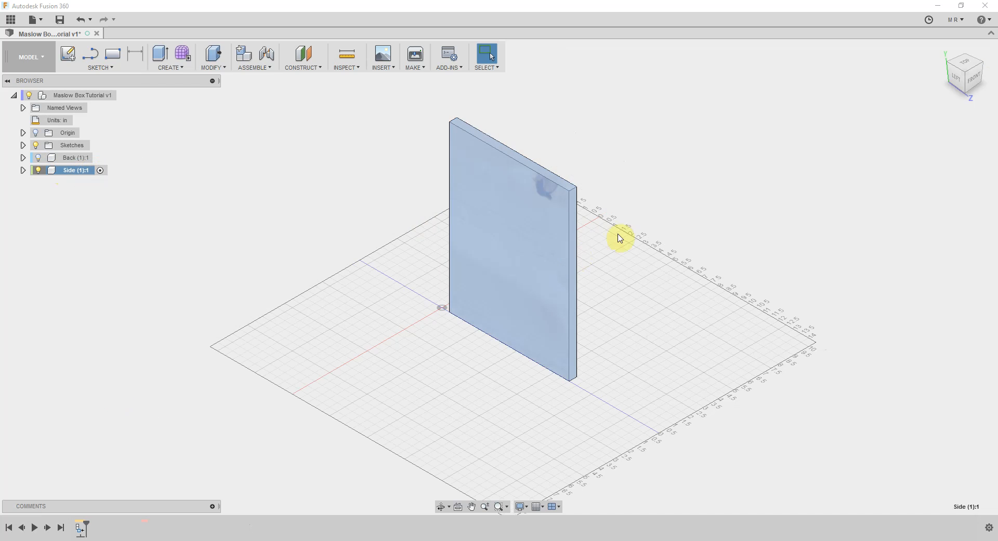
Sketch on the side panel's outer face a Thickness-wide rectangle about 1.19 in tall, outside its back edge near the upper end
click(957, 80)
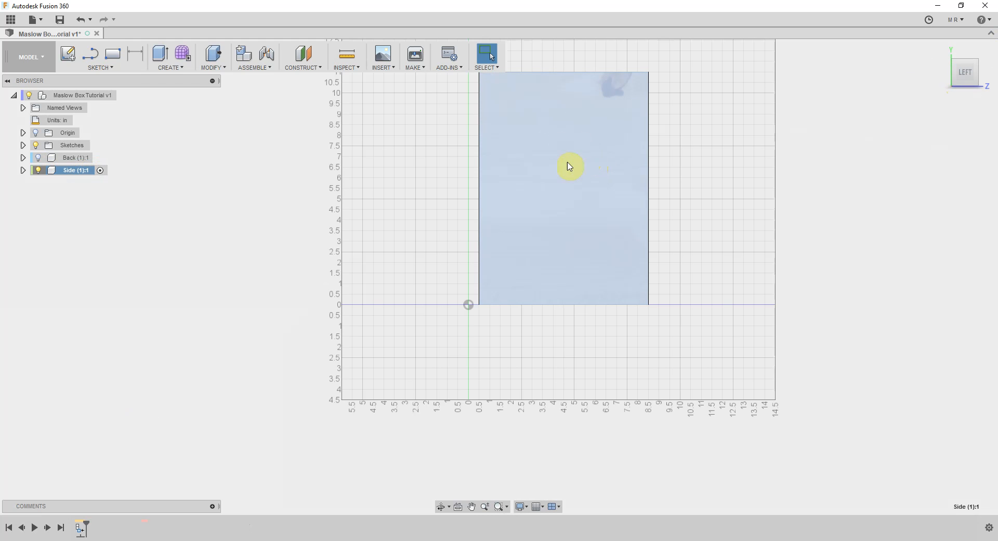
middle_drag(551, 187, 541, 255)
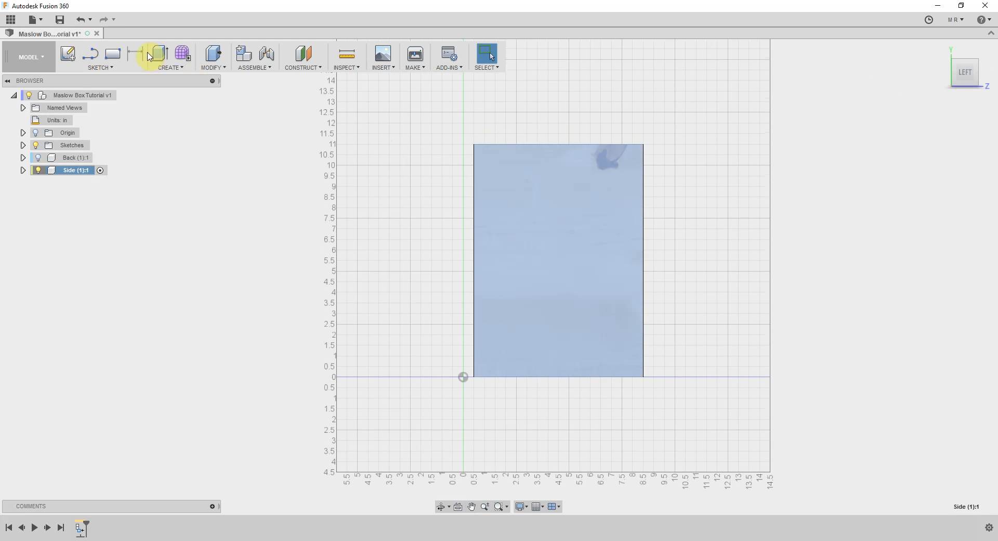
click(111, 57)
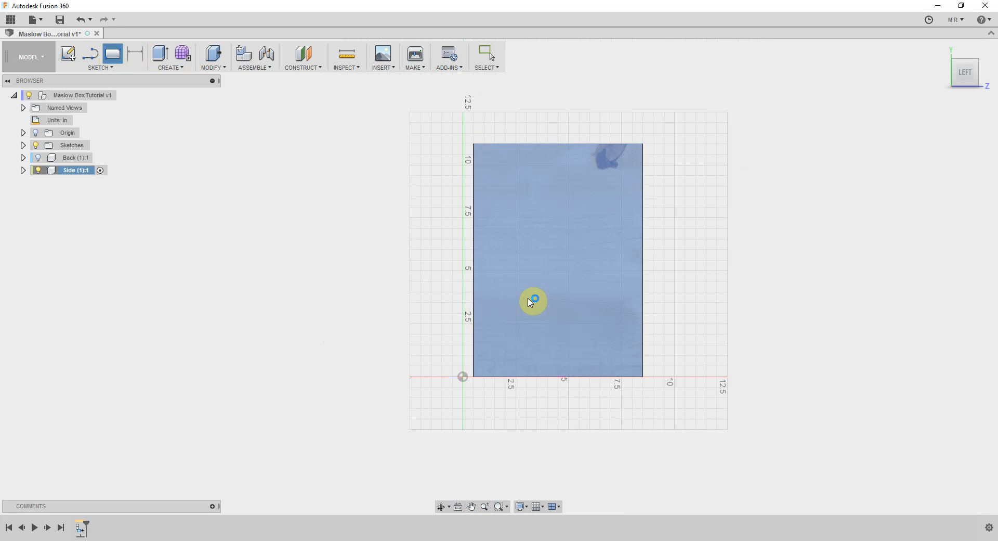
click(533, 300)
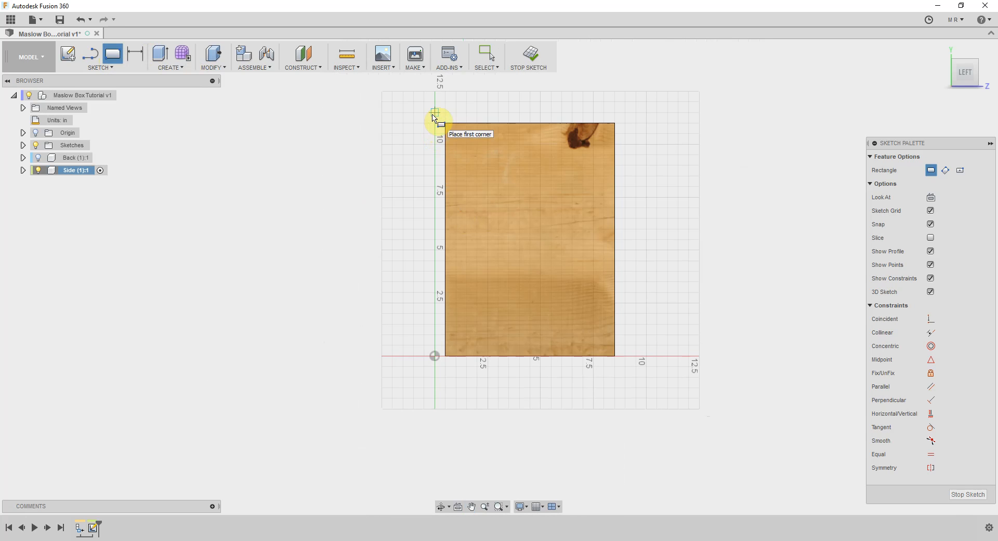
click(444, 154)
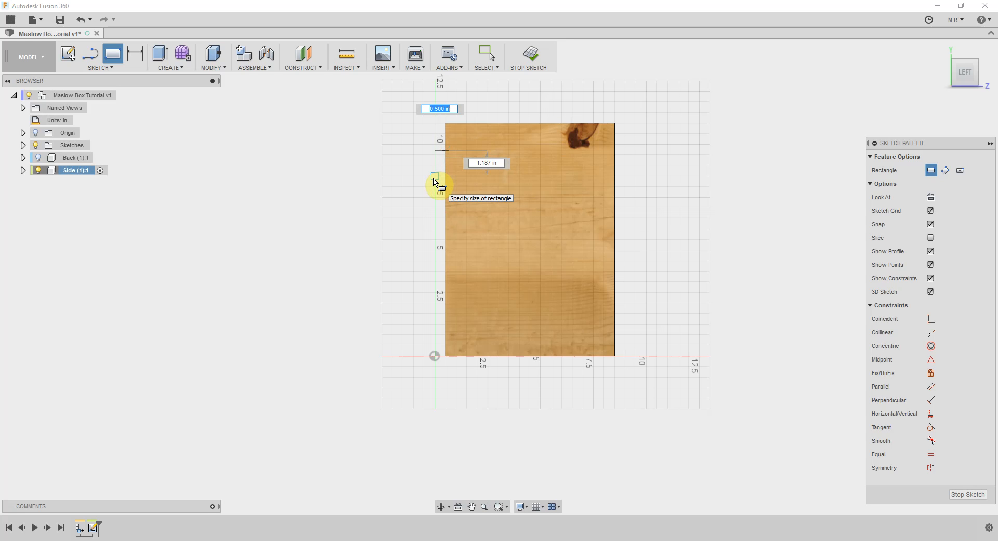
text(thi)
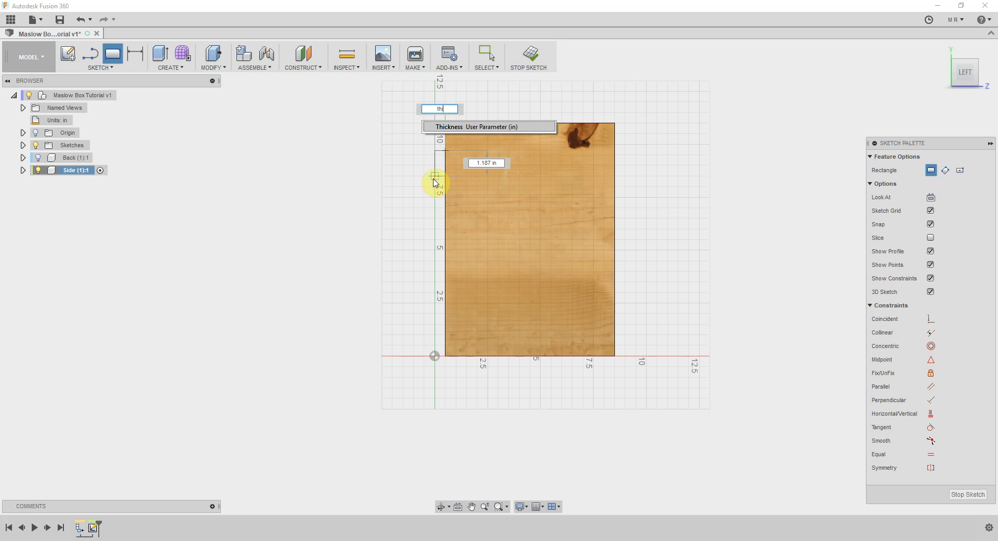
key(Return)
key(Tab)
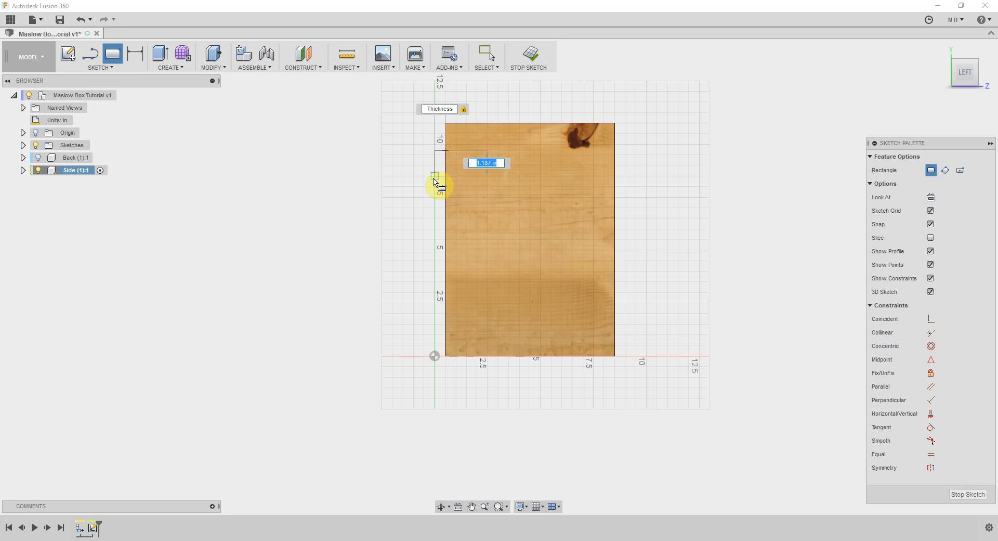
click(434, 179)
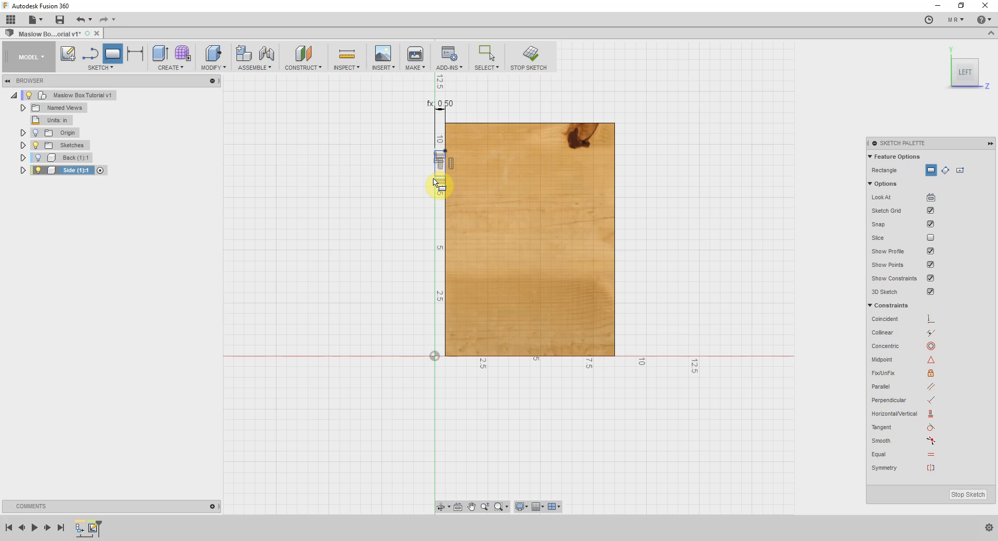
Draw a second Thickness-wide rectangle about 1.81 in tall along the panel's back edge, below the first one
click(446, 212)
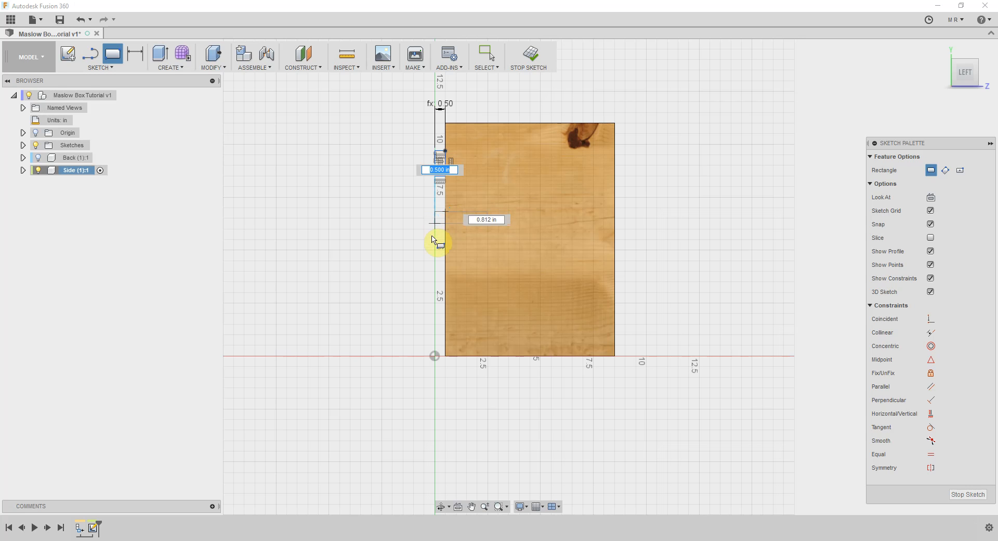
text(th)
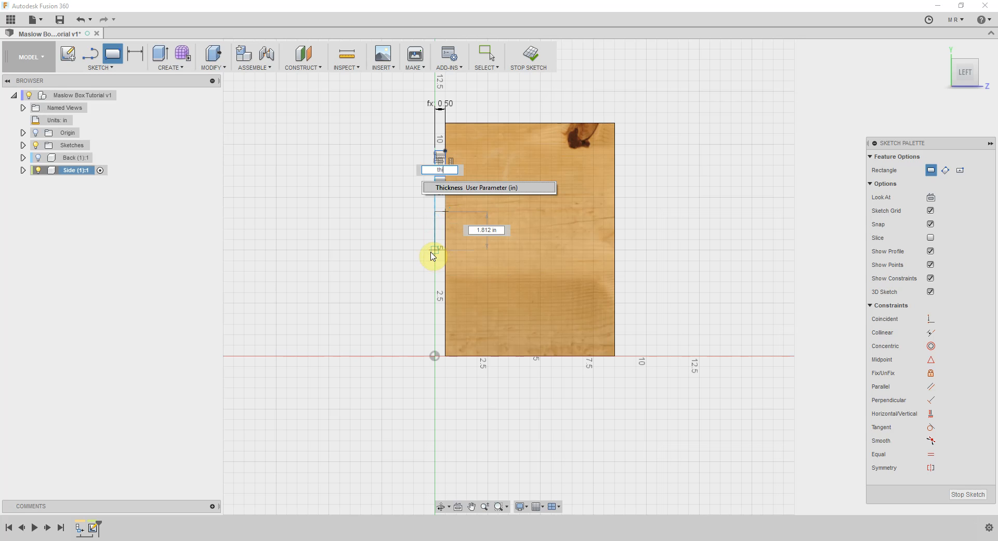
text(ick)
key(Return)
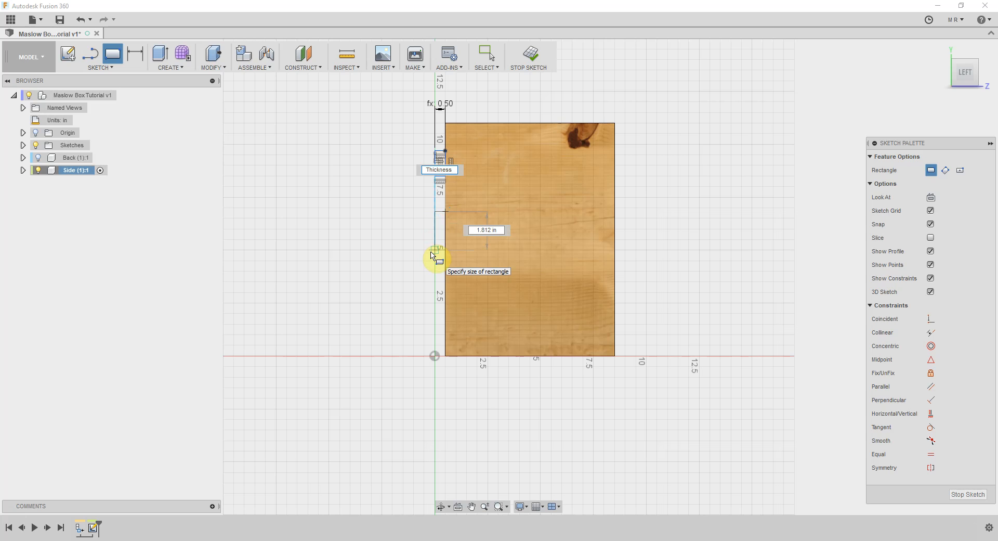
key(Tab)
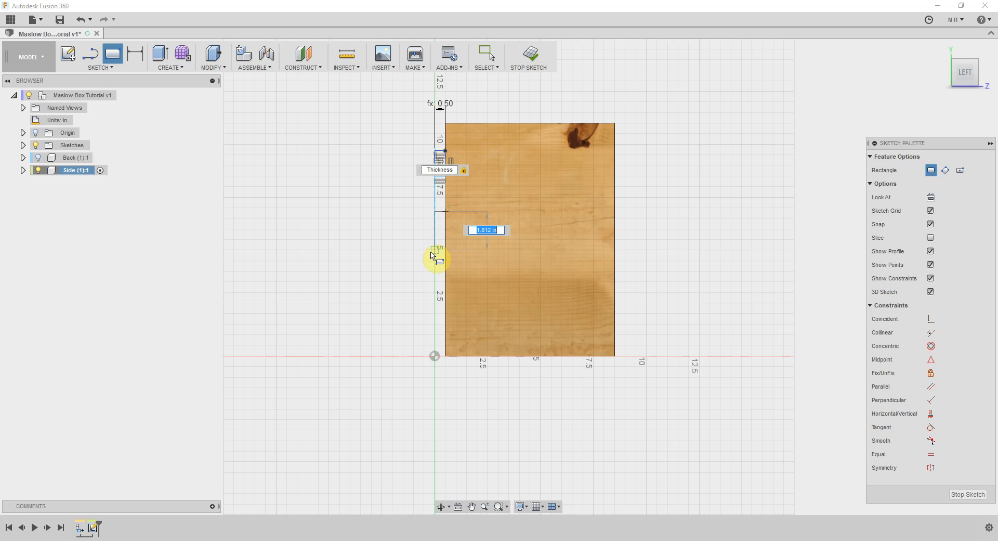
key(Return)
key(Escape)
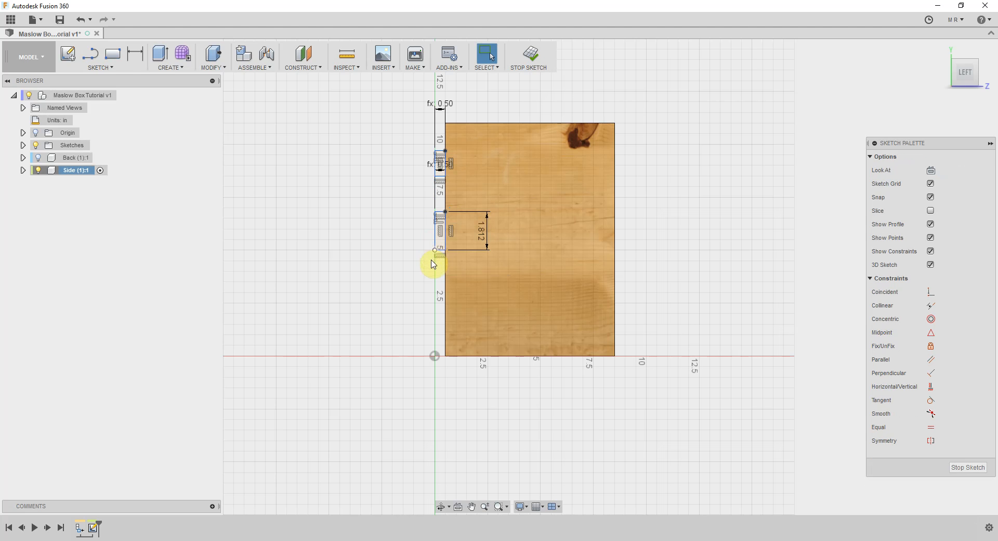
Draw a third Thickness-wide rectangle about 2.05 in tall along the back edge, near the panel's lower end
click(445, 289)
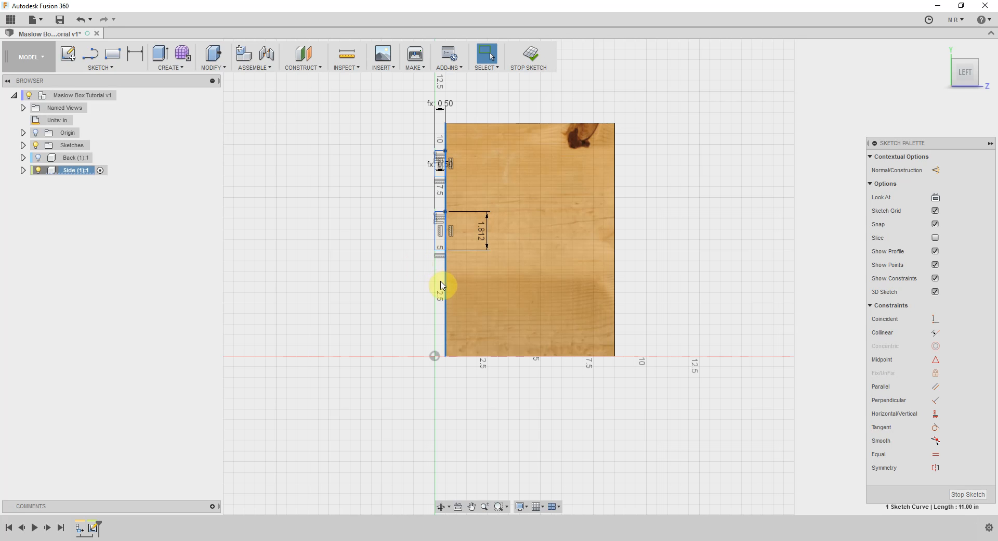
click(112, 54)
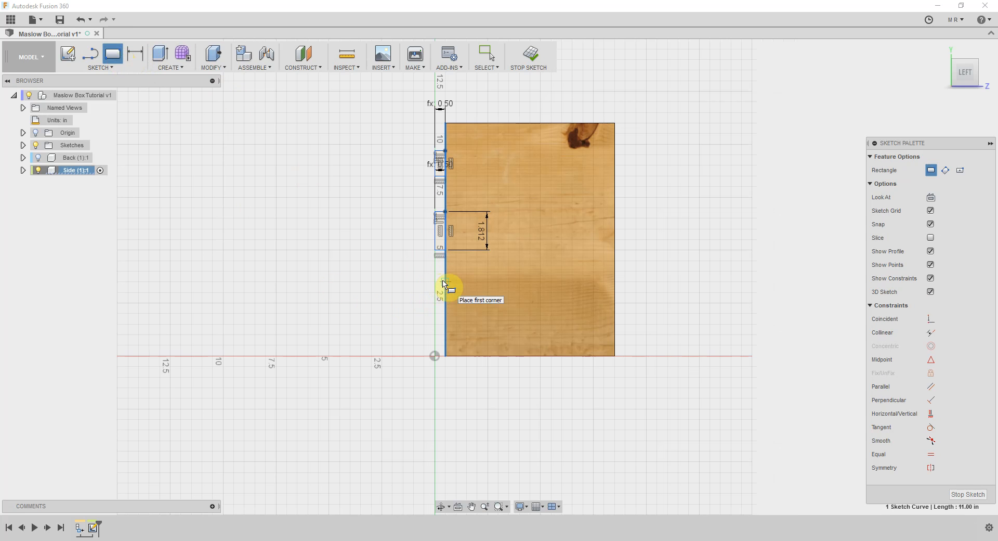
click(444, 282)
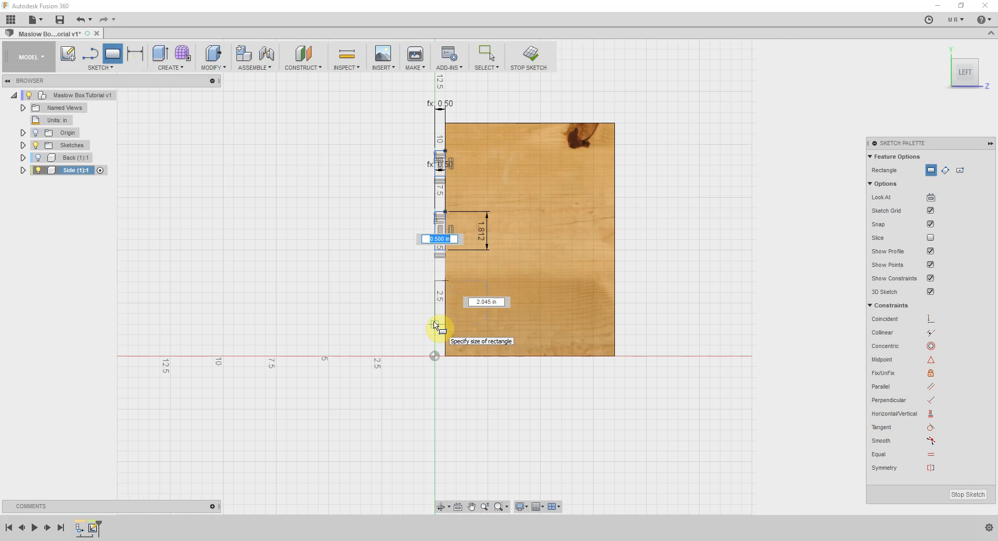
text(thickness)
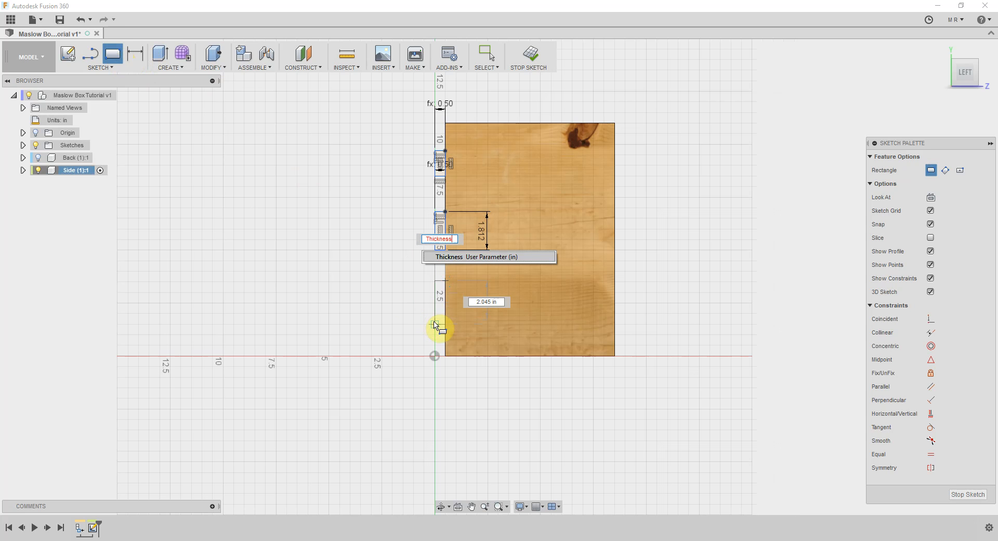
key(Return)
key(Tab)
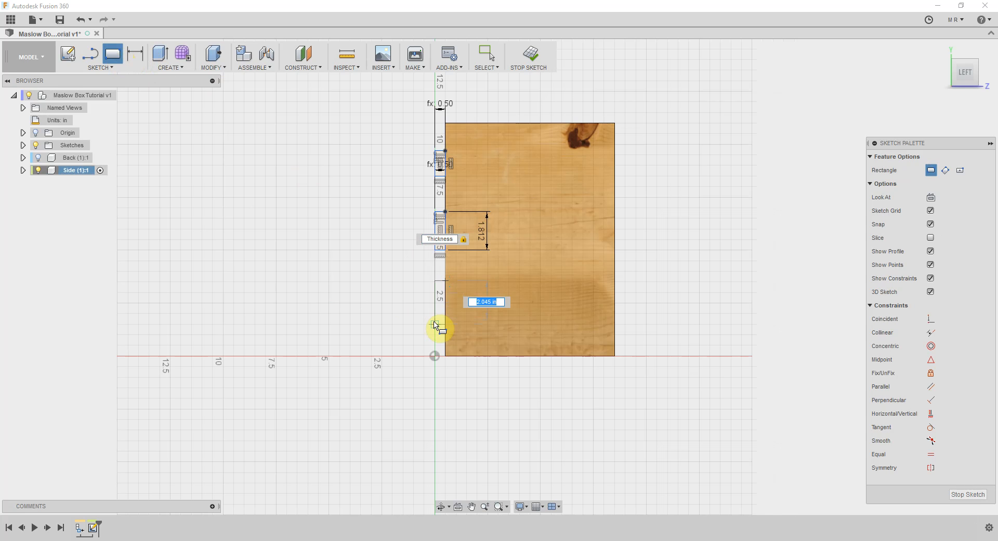
key(Return)
key(Escape)
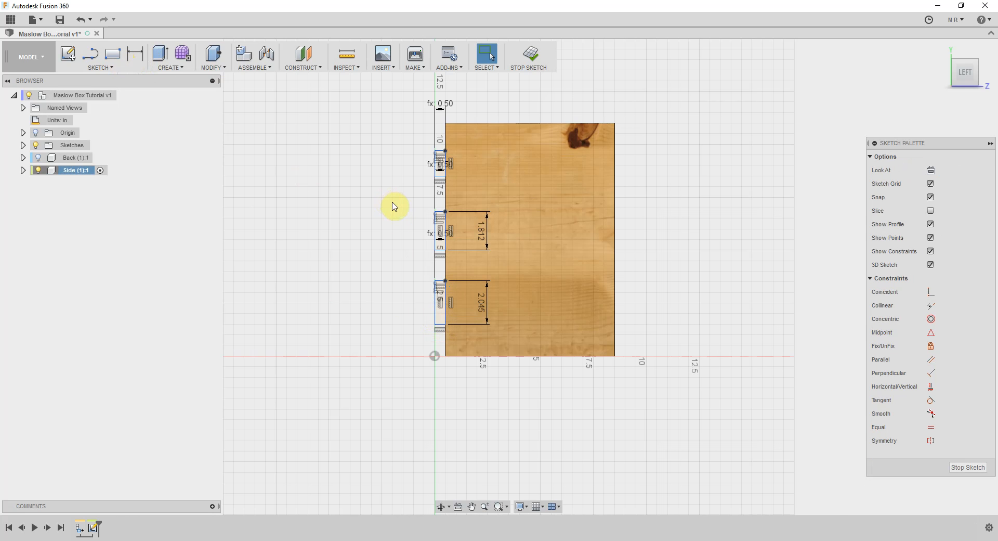
Dimension the distance from the panel's upper back corner to the uppermost rectangle as 11/7 in
scroll(395, 197, up, 3)
scroll(398, 158, up, 3)
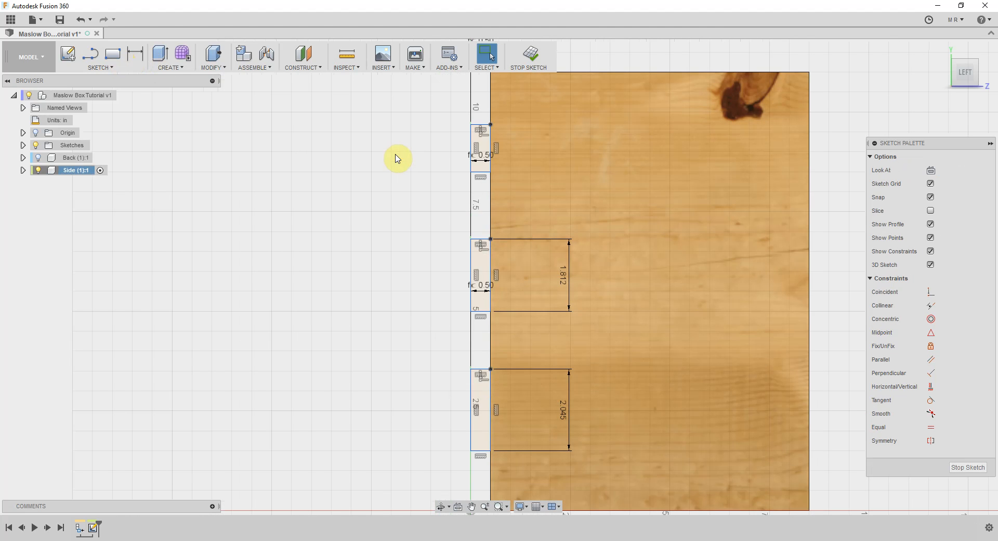
scroll(393, 178, down, 1)
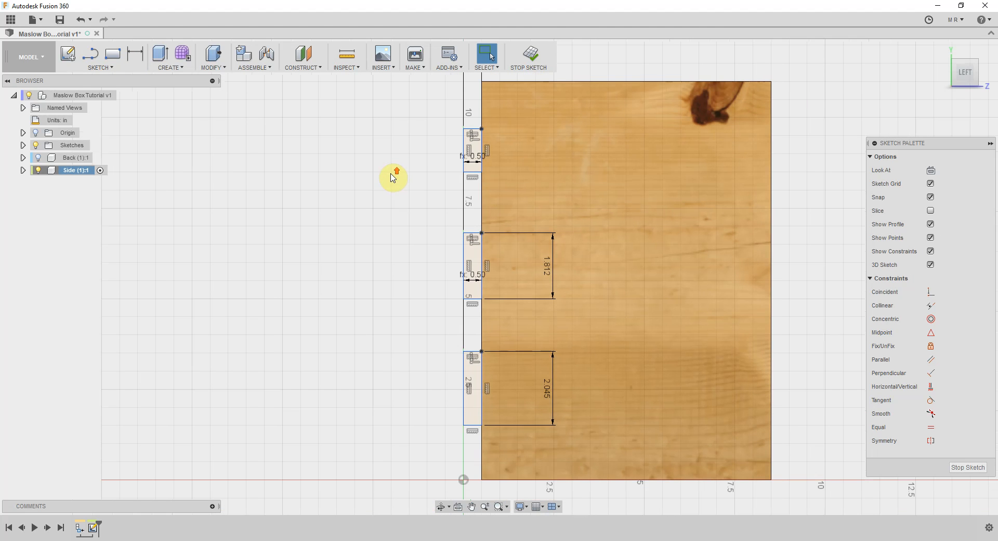
click(137, 57)
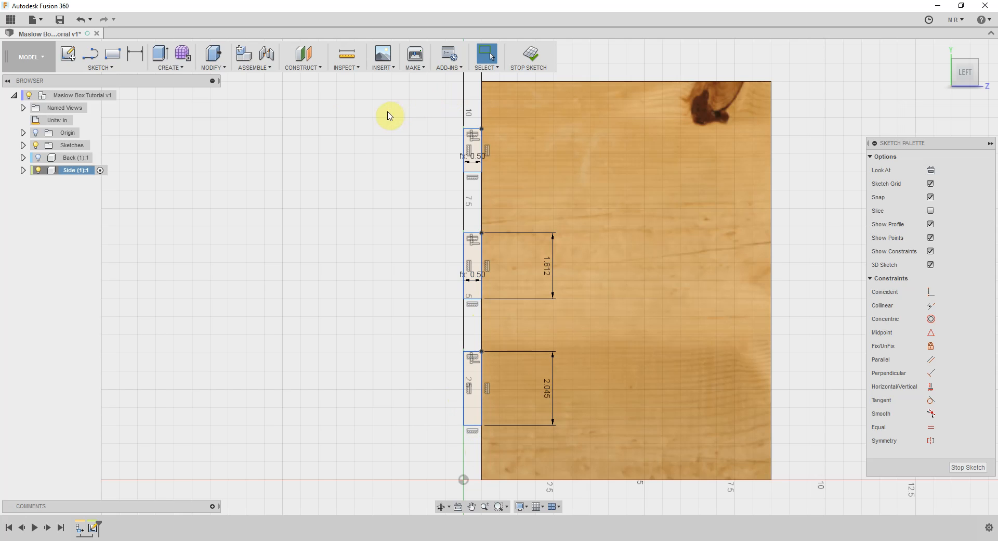
click(137, 55)
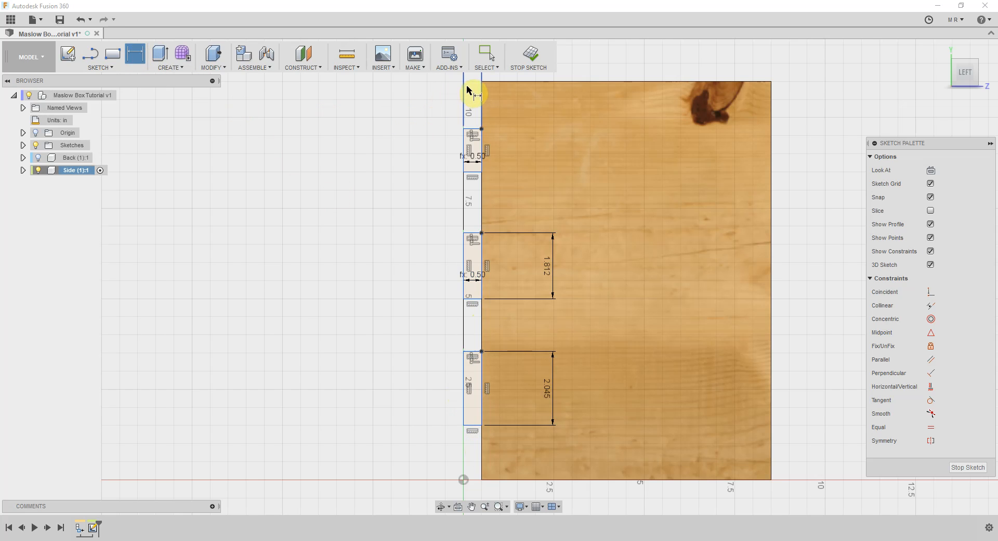
click(481, 106)
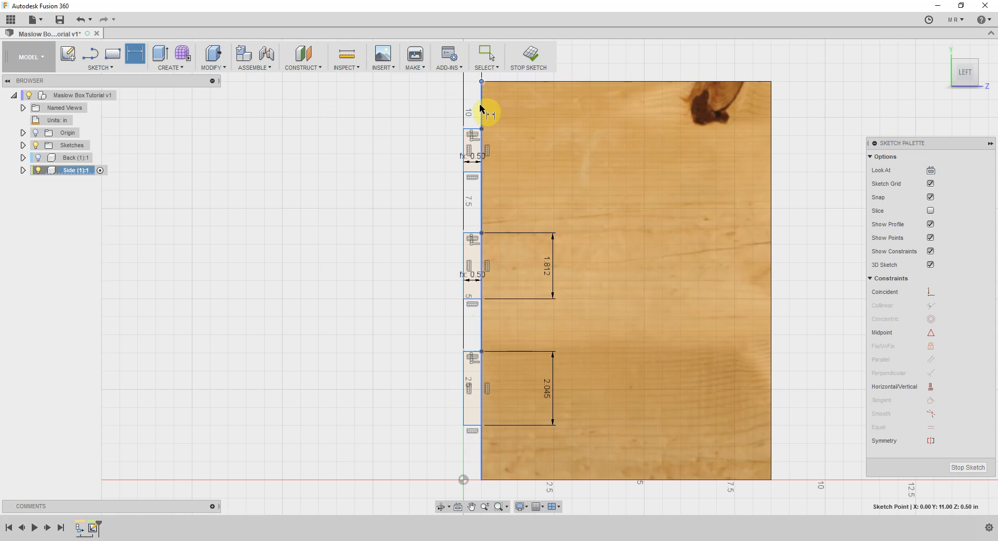
click(481, 128)
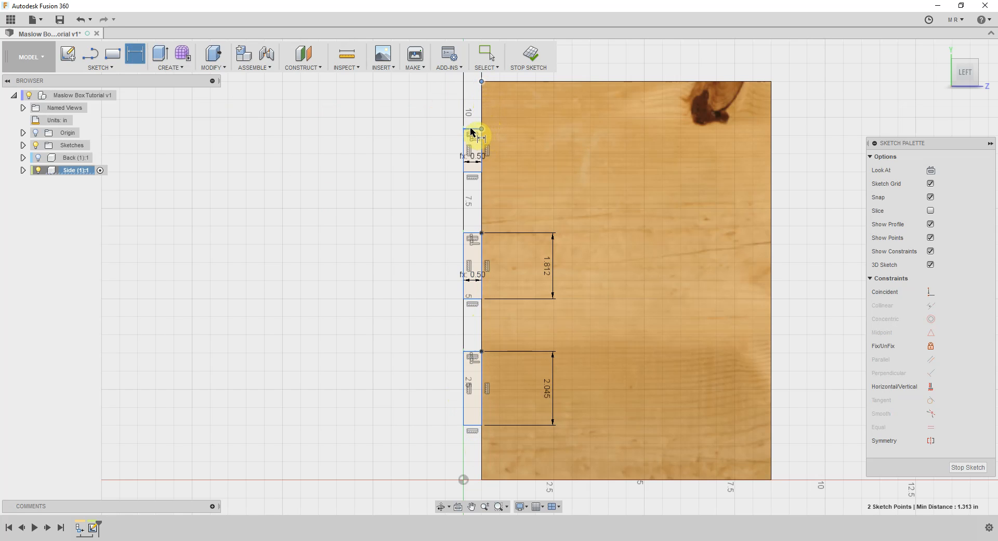
click(424, 117)
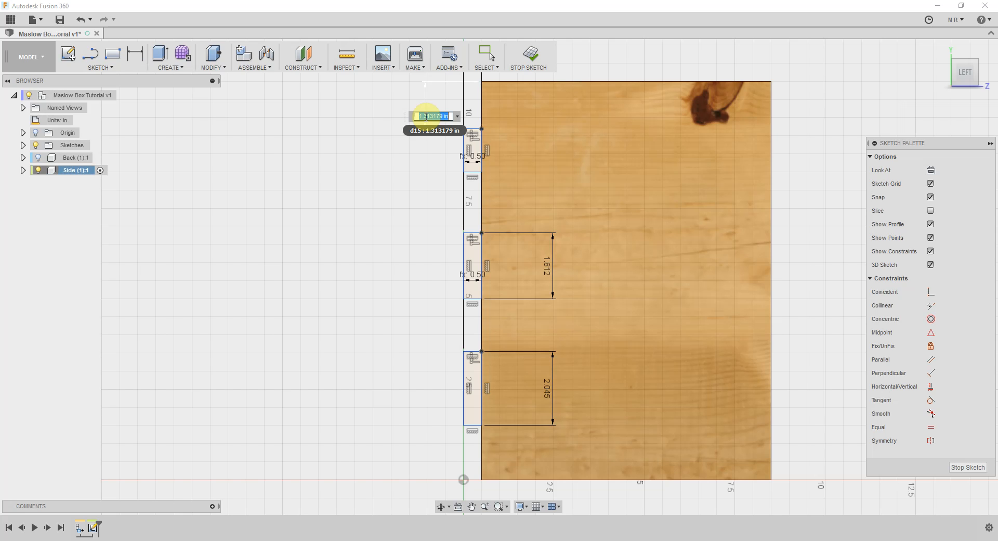
text(11/7)
key(Return)
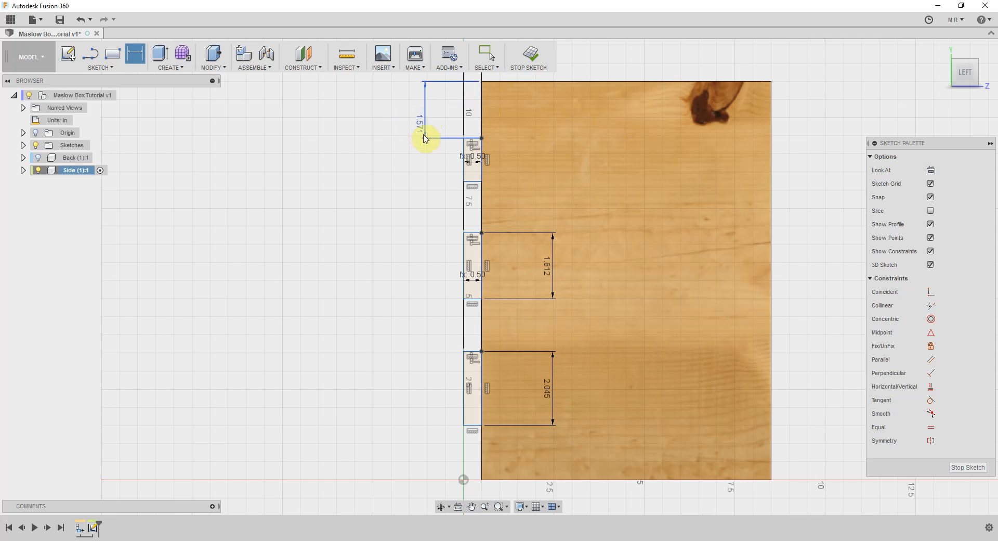
Dimension the uppermost rectangle's height as 11/7 in
click(463, 168)
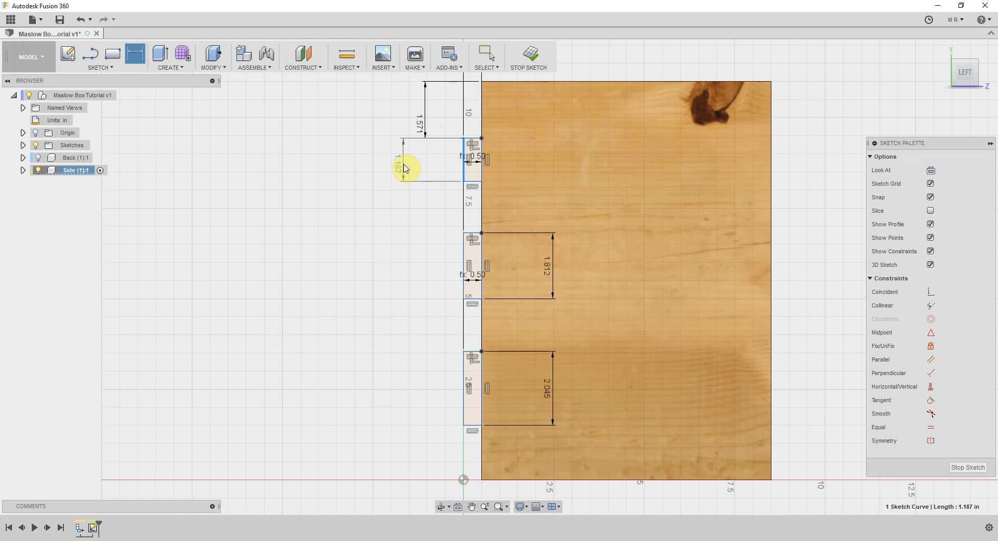
click(404, 167)
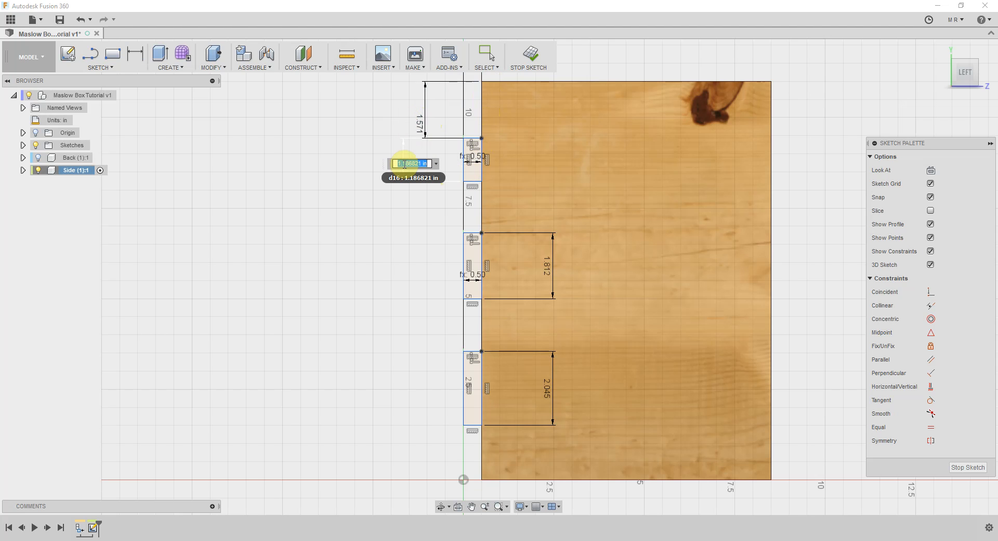
text(11/7)
key(Return)
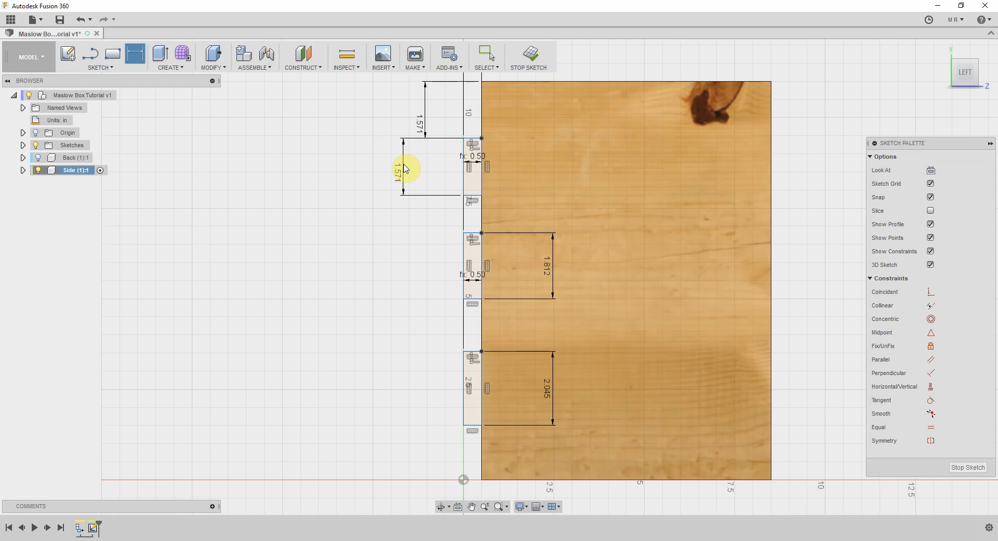
Dimension the gap between the uppermost and middle rectangles on the back edge as 11/7 in
click(463, 198)
click(464, 234)
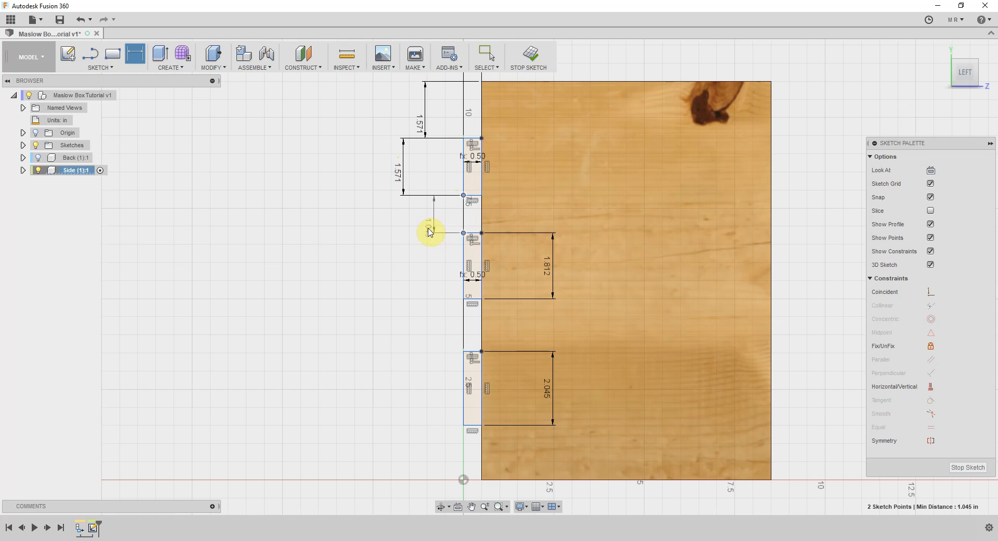
click(418, 222)
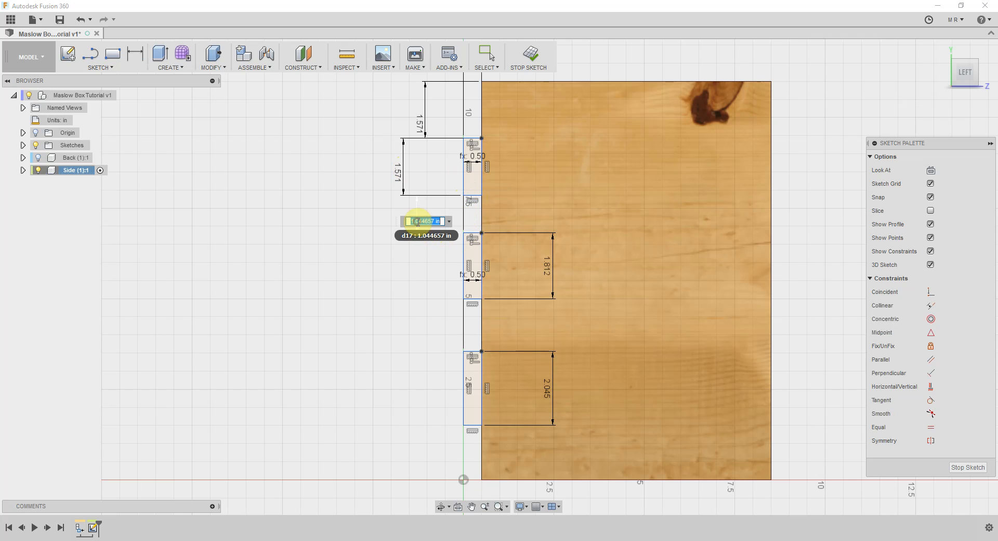
text(11/7)
key(Return)
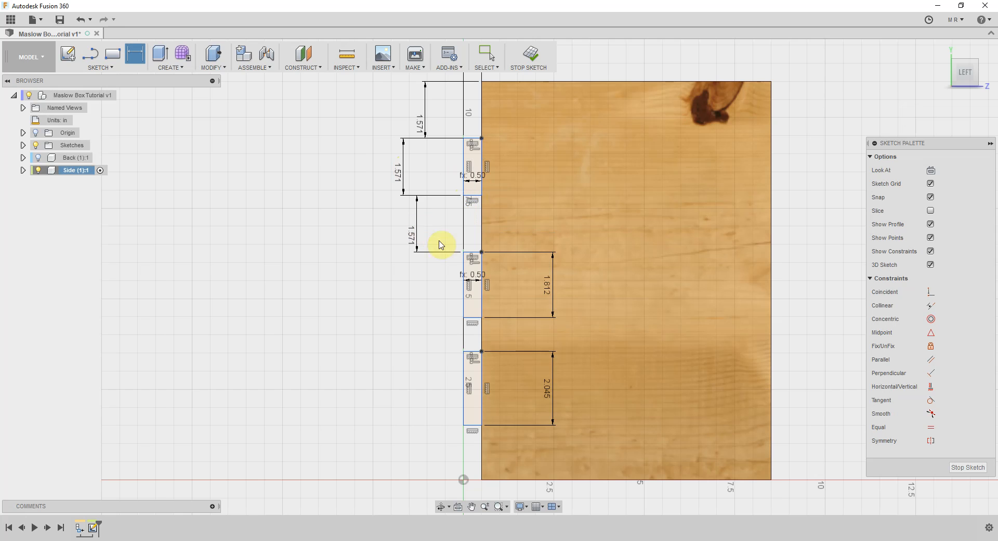
click(465, 298)
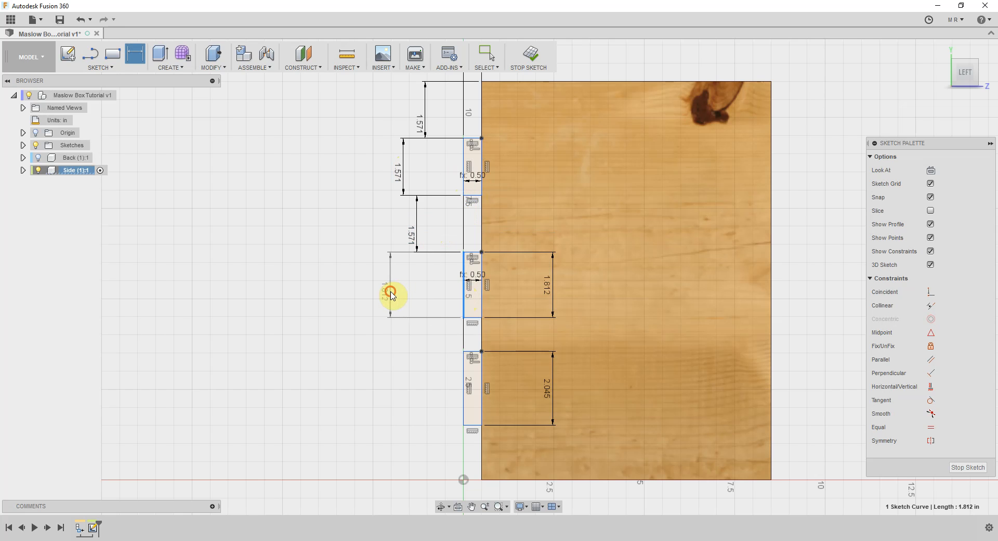
click(392, 295)
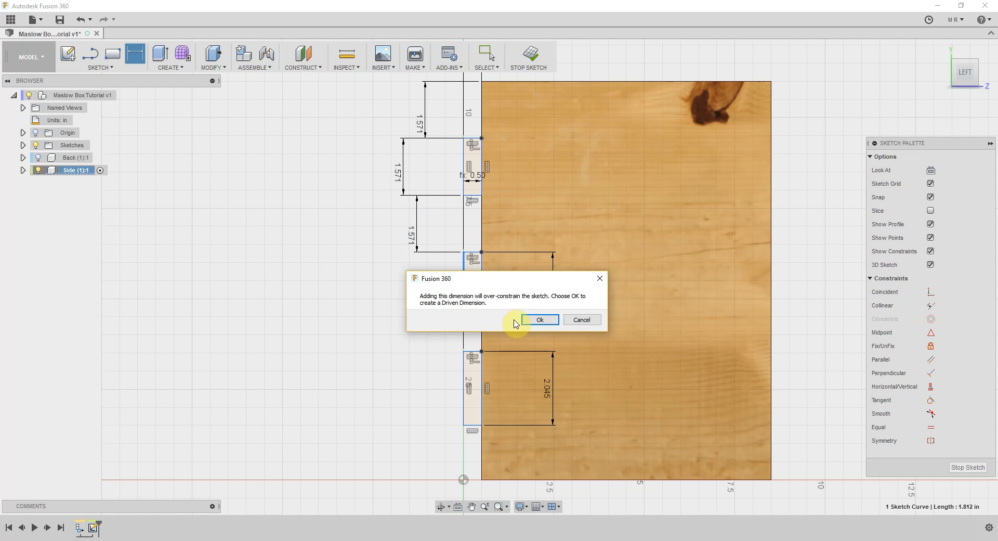
click(575, 320)
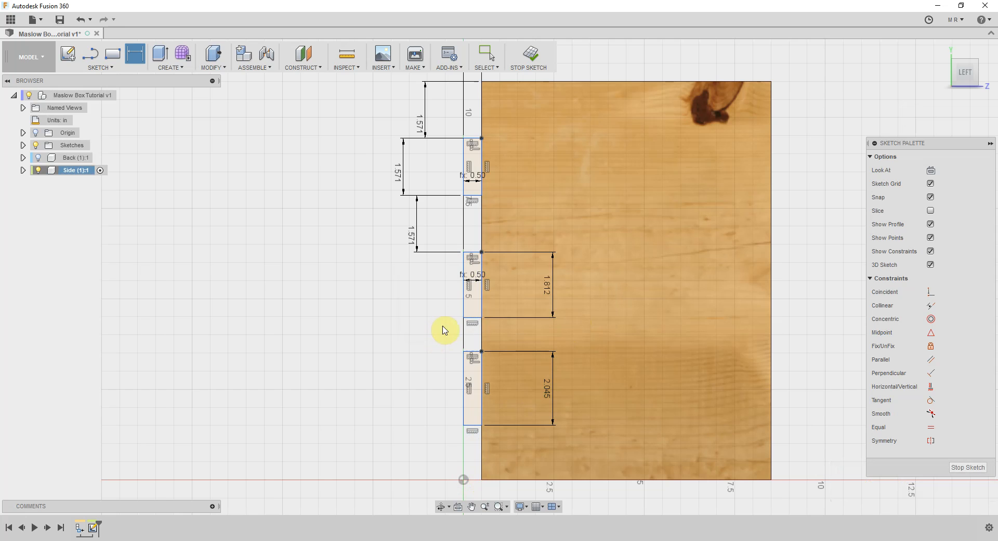
Dimension the gap between the middle and lowest rectangles on the back edge as 11/7 in
click(463, 351)
shift+click(463, 318)
click(406, 337)
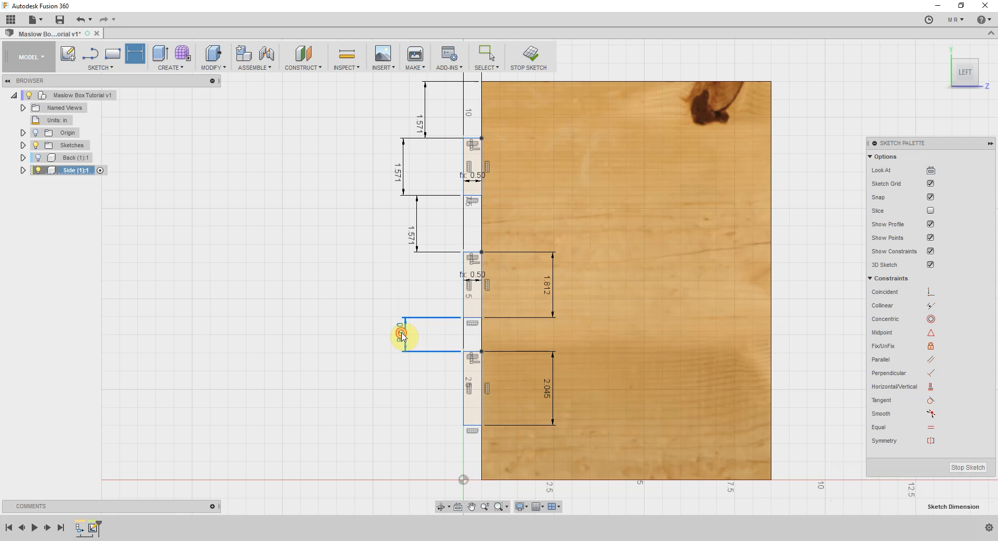
double_click(402, 336)
double_click(401, 332)
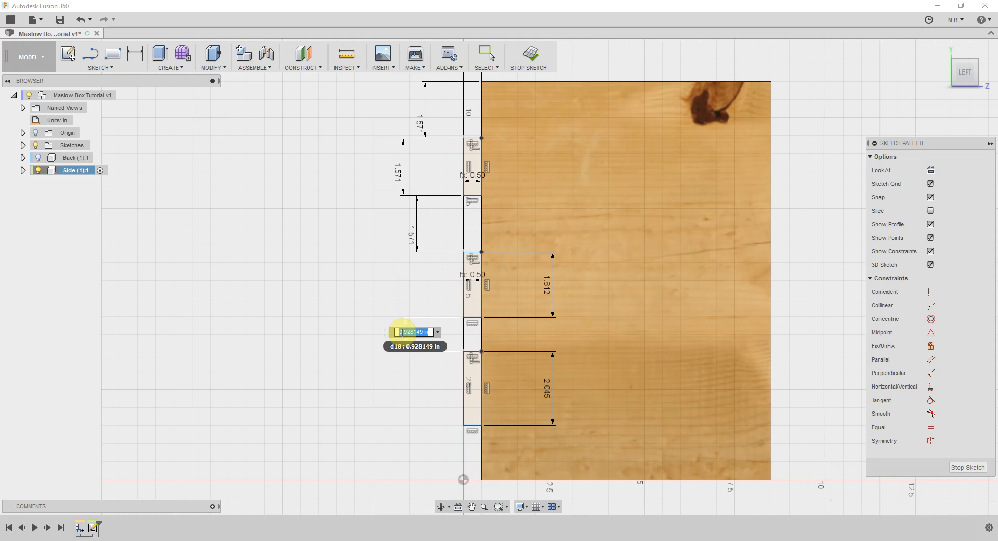
text(11/7)
key(Return)
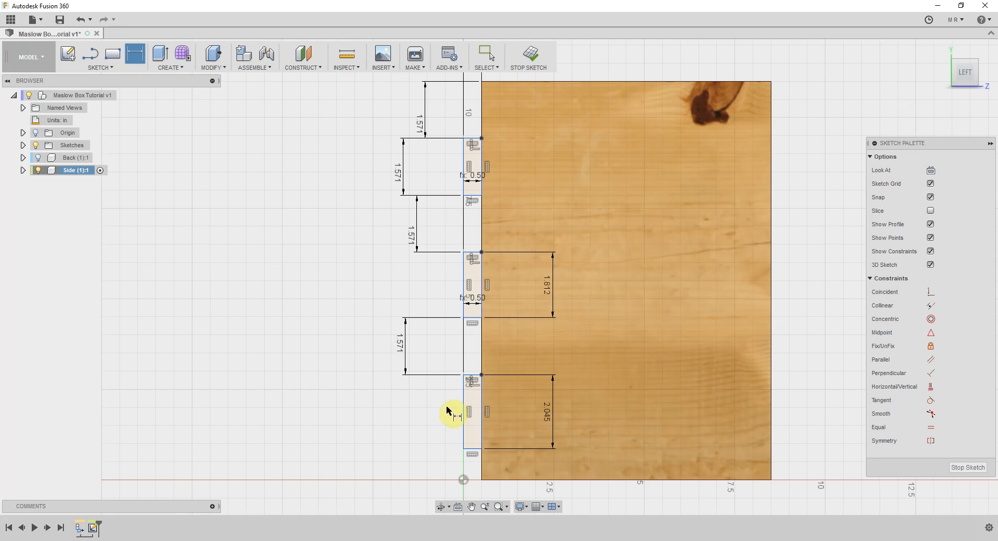
click(462, 416)
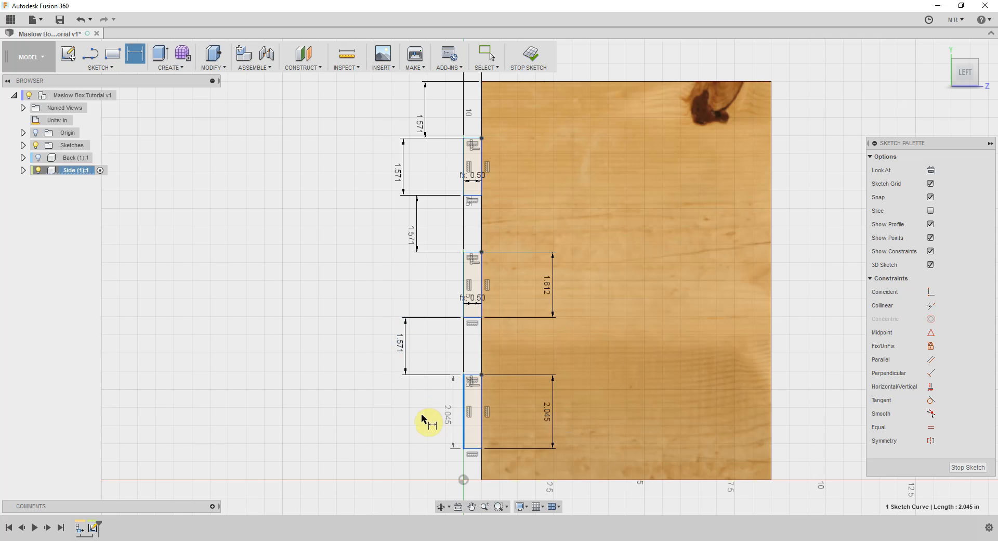
click(420, 418)
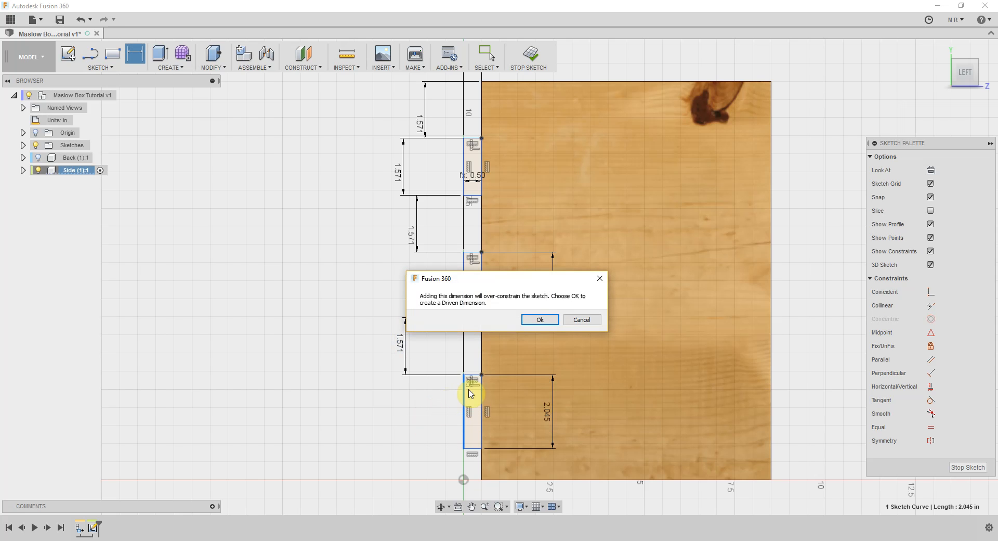
click(571, 323)
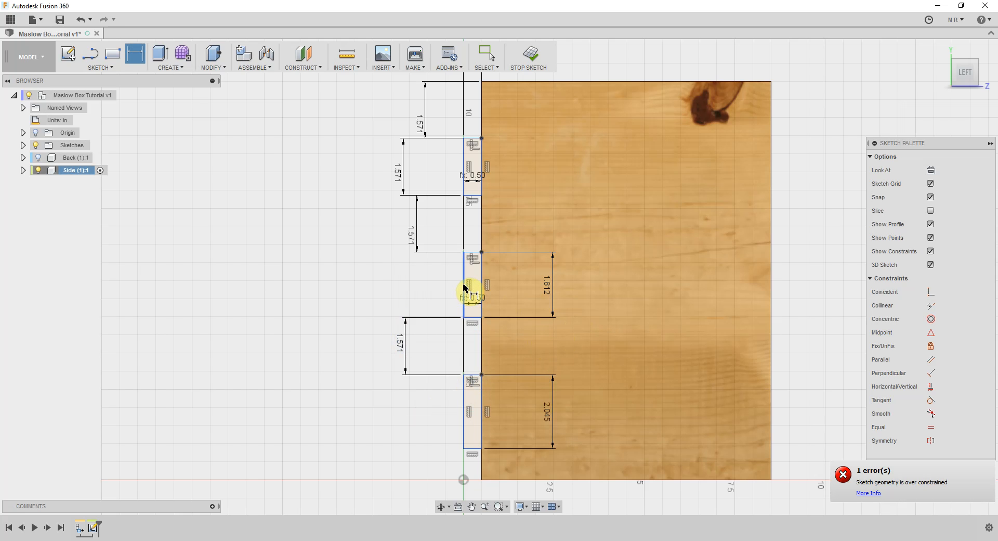
Set the existing height dimensions of the middle and lowest rectangles to 11/7 in each
double_click(549, 284)
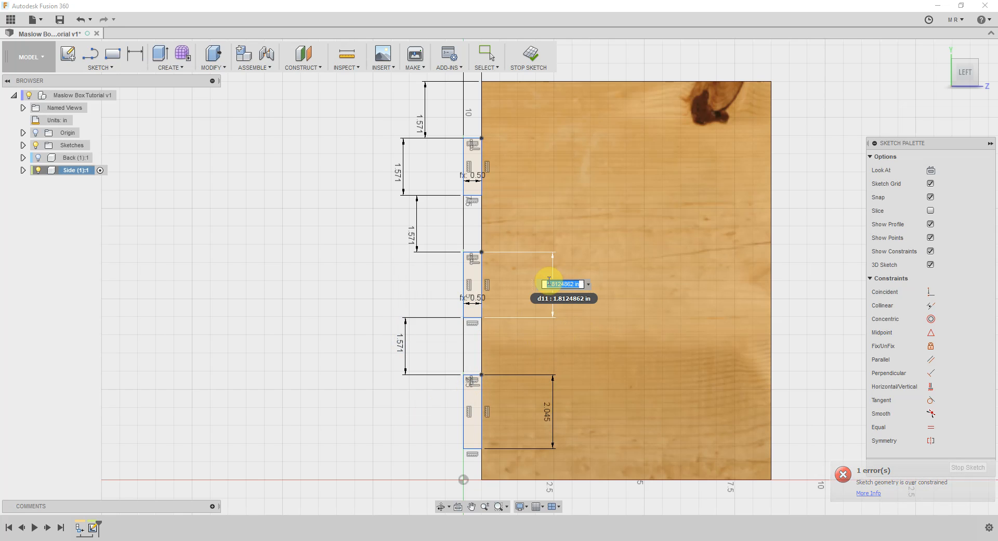
text(11/7)
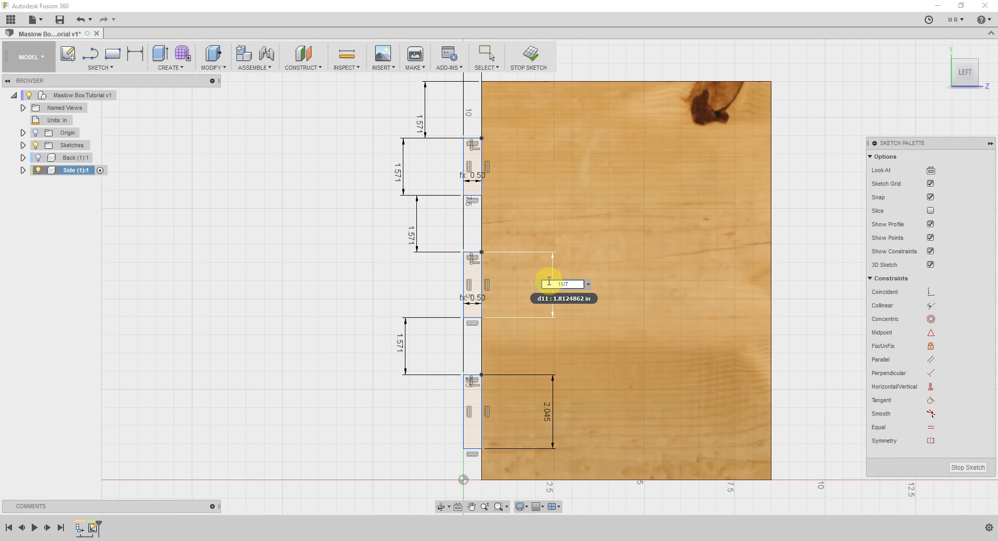
key(Return)
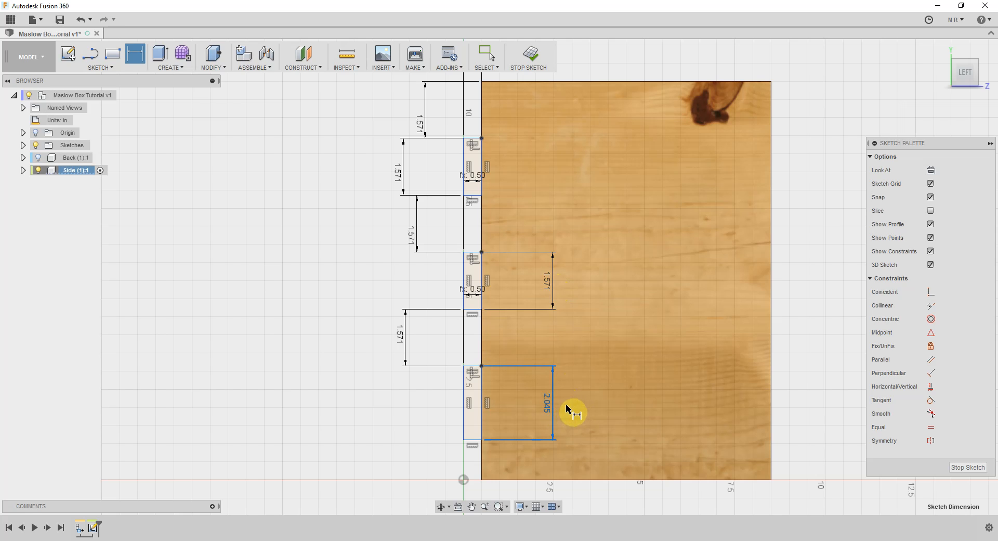
double_click(550, 410)
text(11/7)
key(Return)
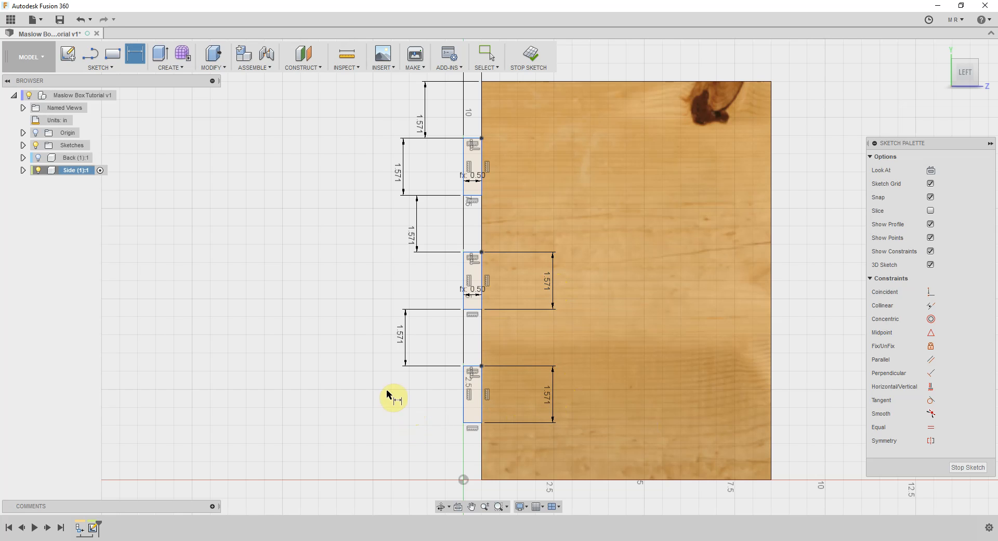
click(464, 423)
click(463, 479)
click(402, 458)
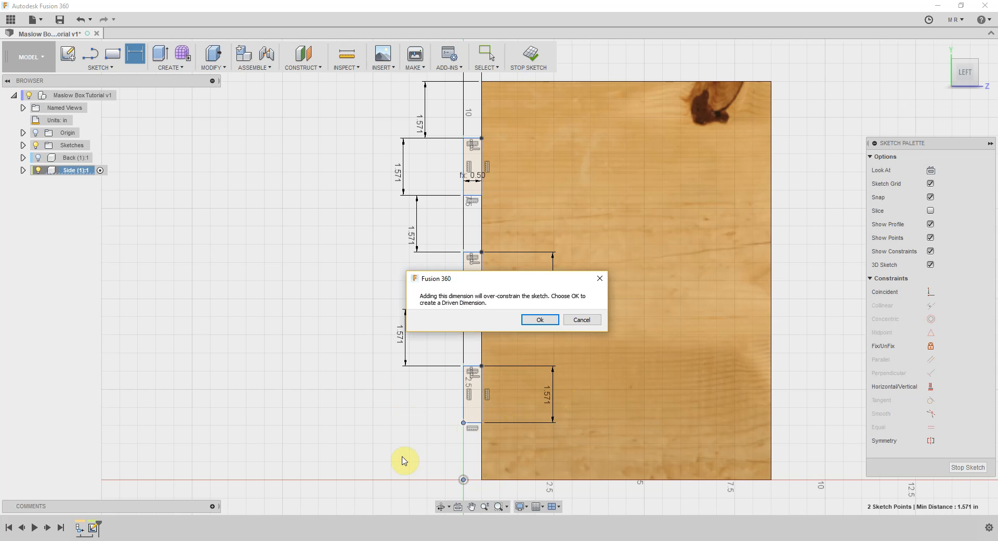
click(580, 320)
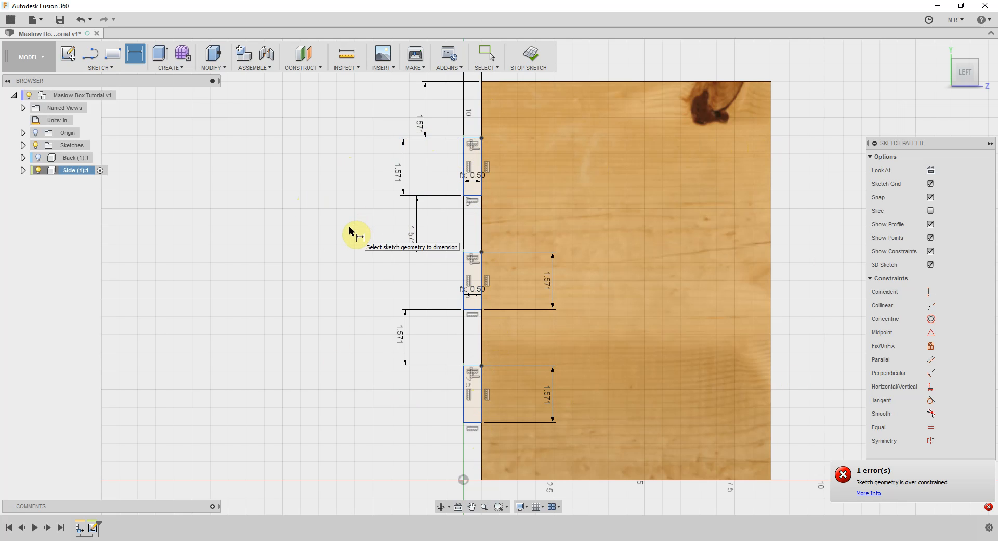
Extrude the three rectangle profiles by -Thickness and join them to the side panel as tabs
key(e)
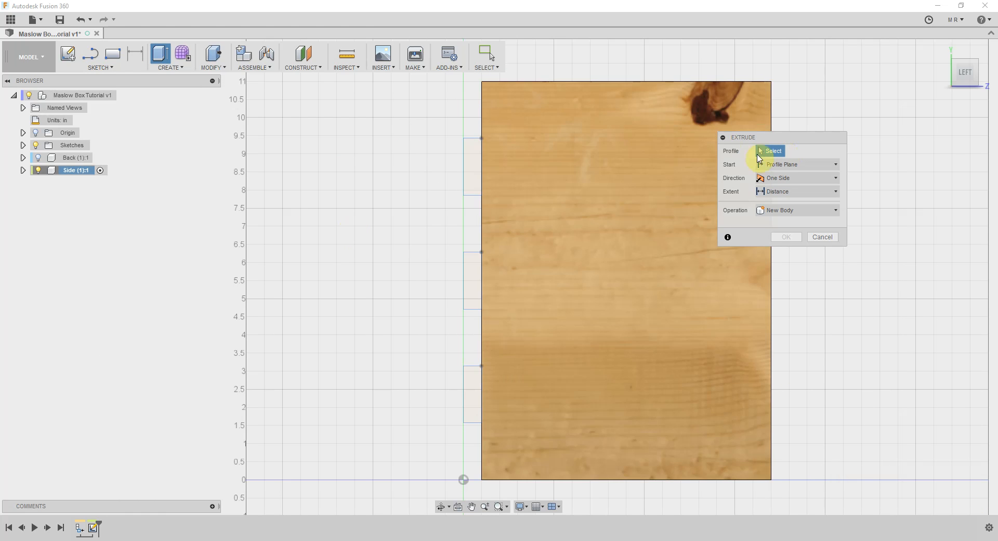
click(473, 163)
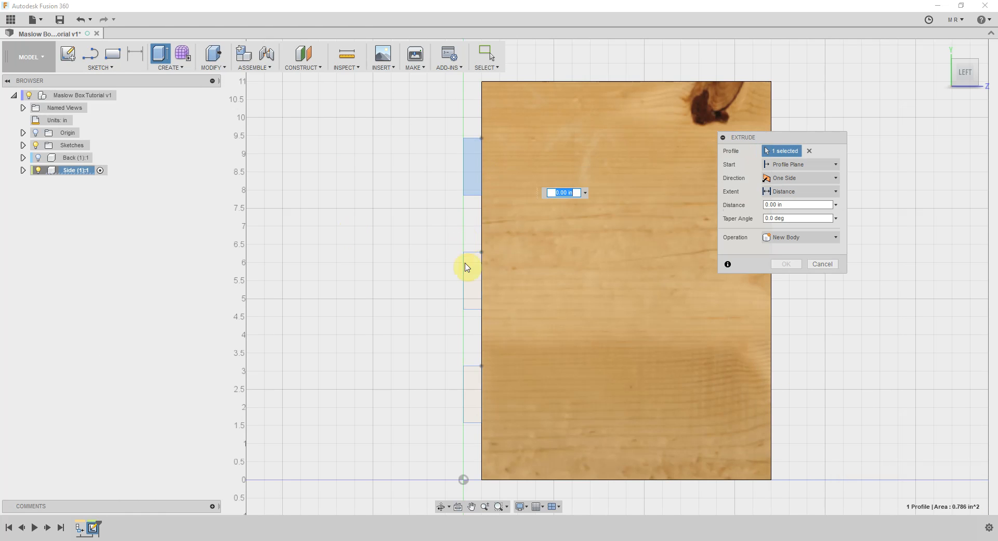
click(469, 281)
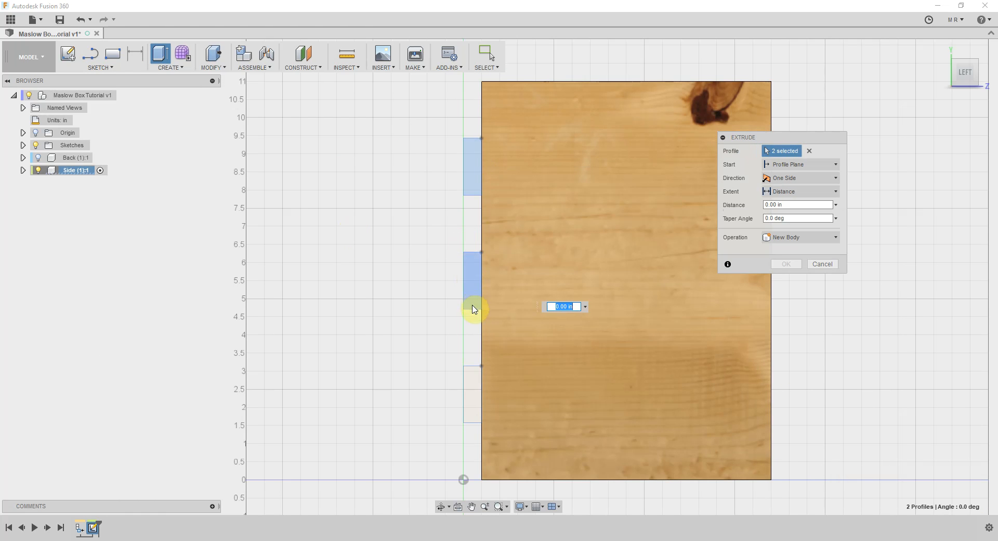
click(471, 397)
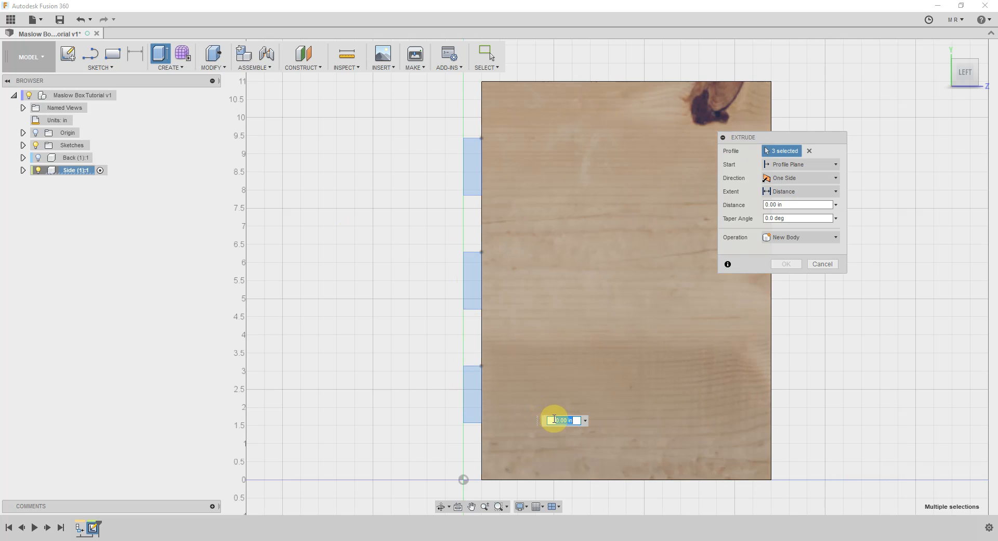
click(957, 75)
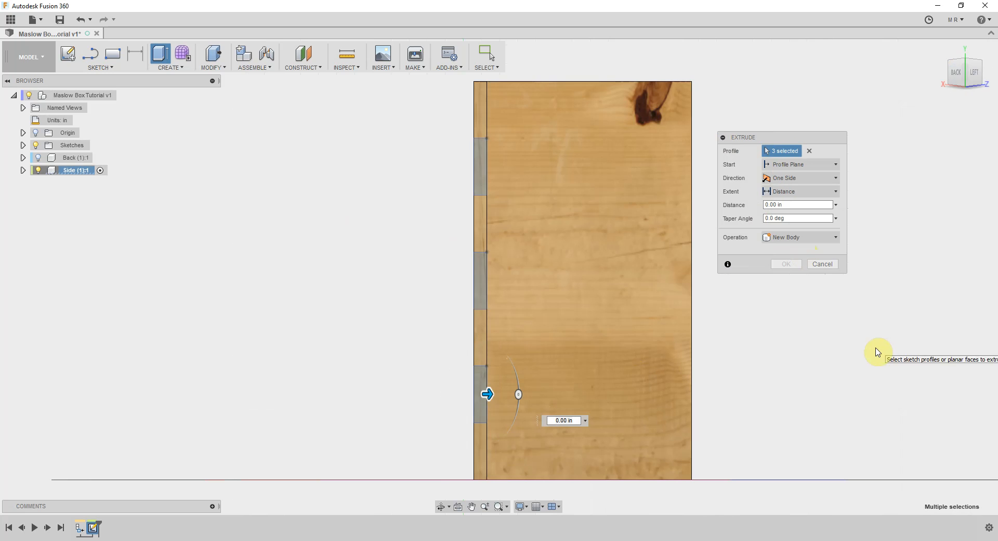
click(562, 420)
double_click(562, 419)
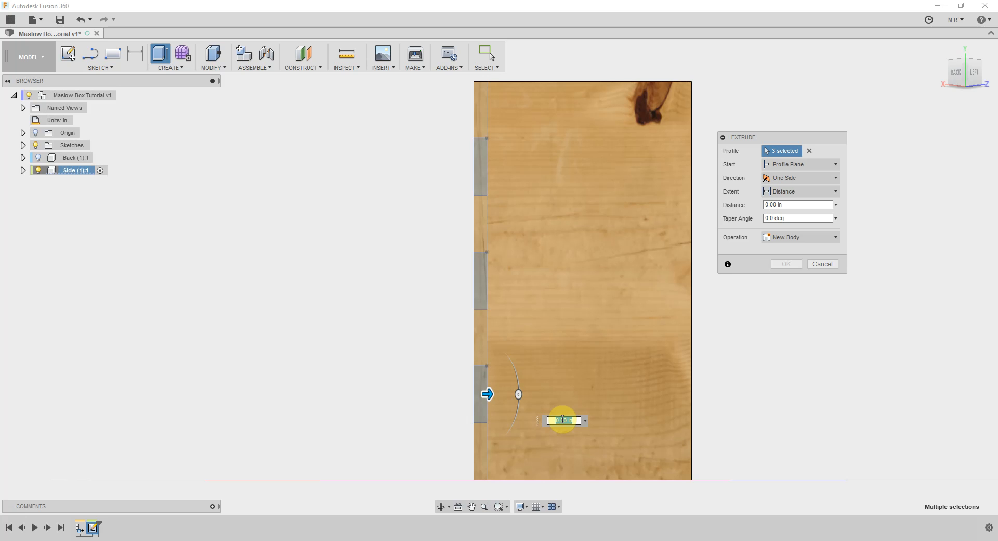
text(th)
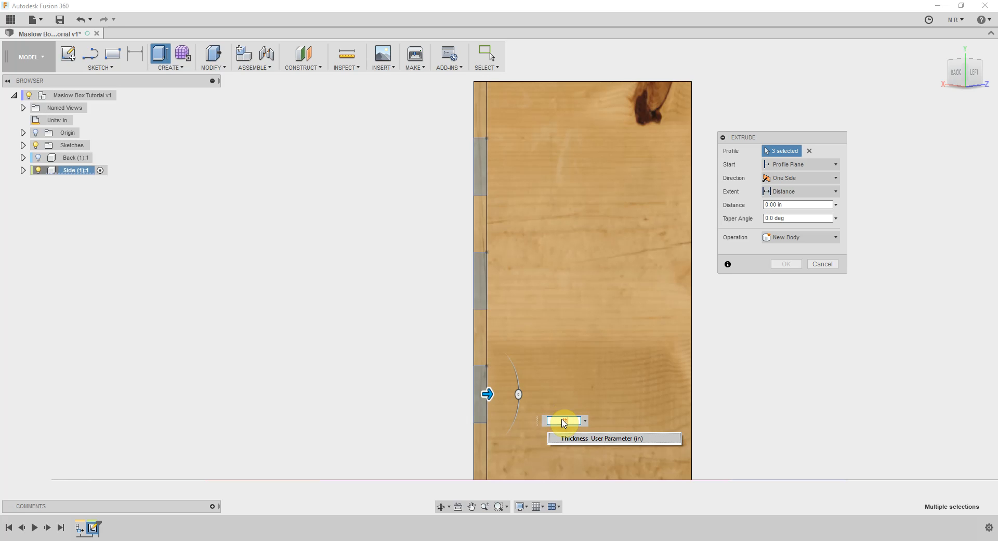
text(ic)
key(Return)
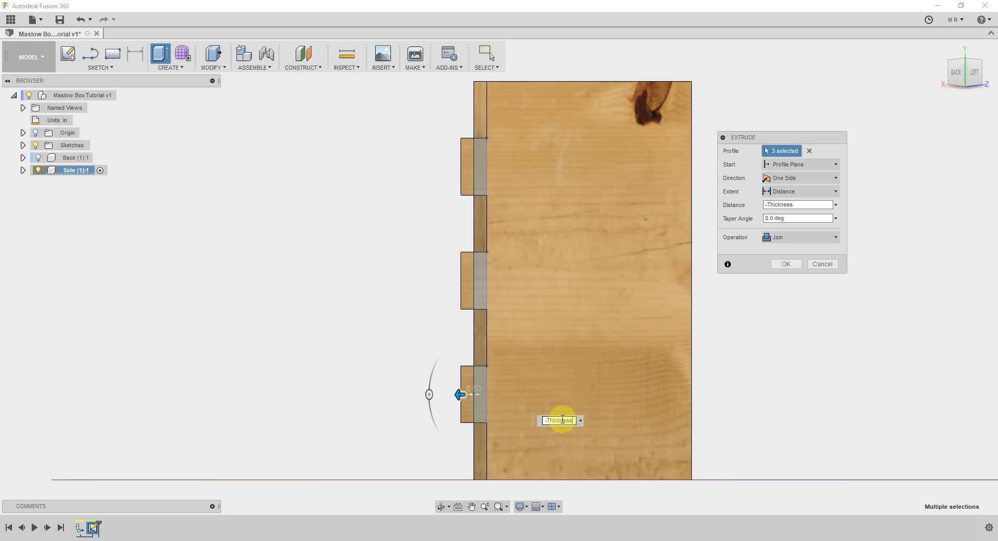
key(Return)
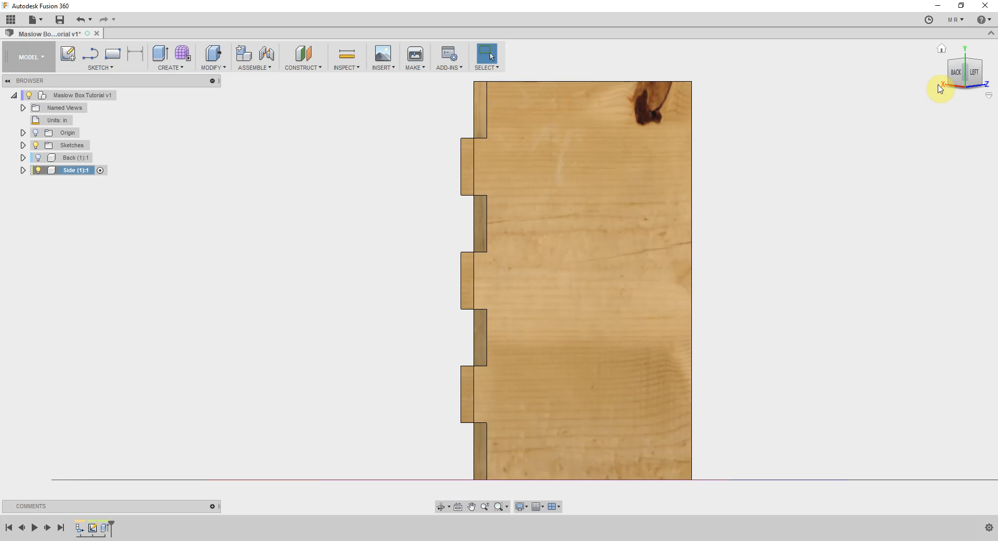
Return to the left view and save the design as a new version described as User Saved
click(977, 74)
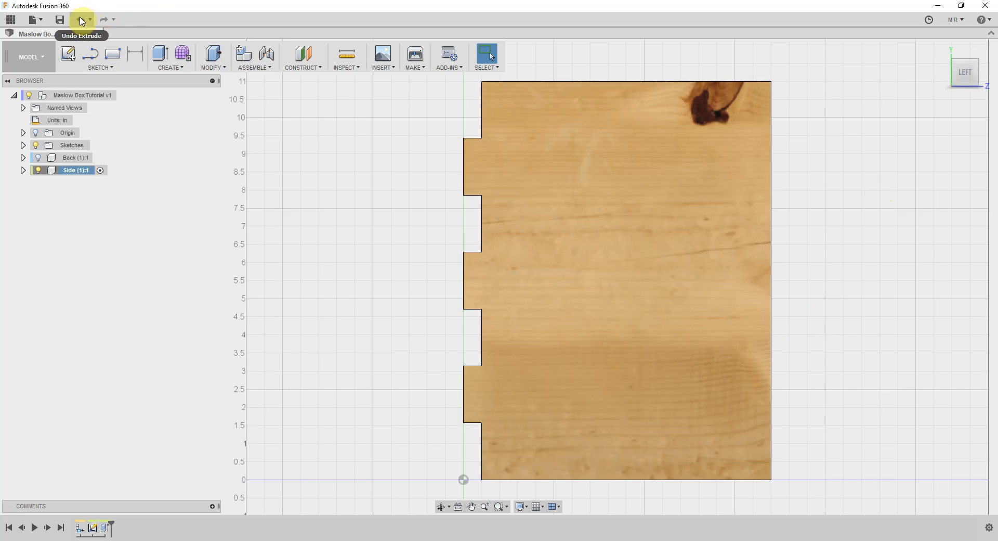
click(60, 19)
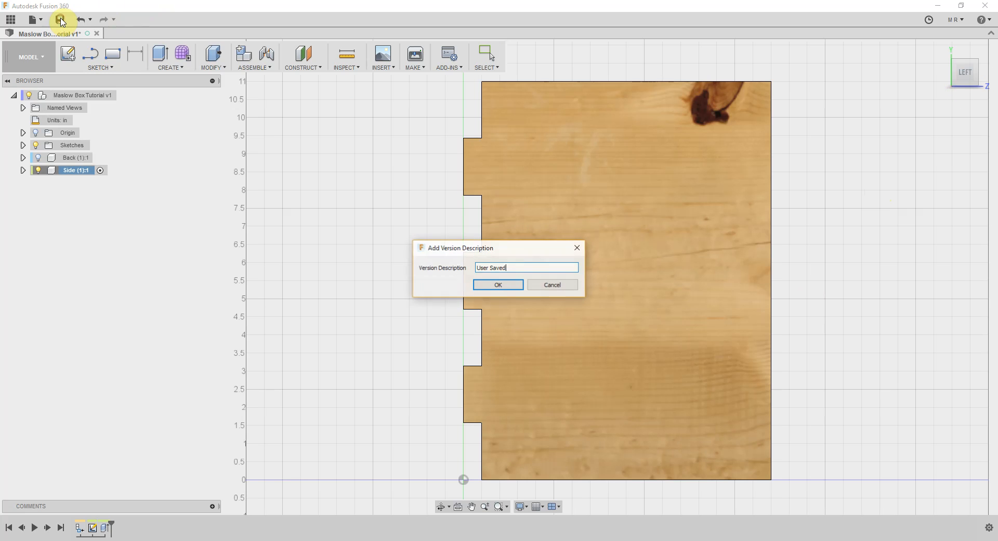
click(486, 285)
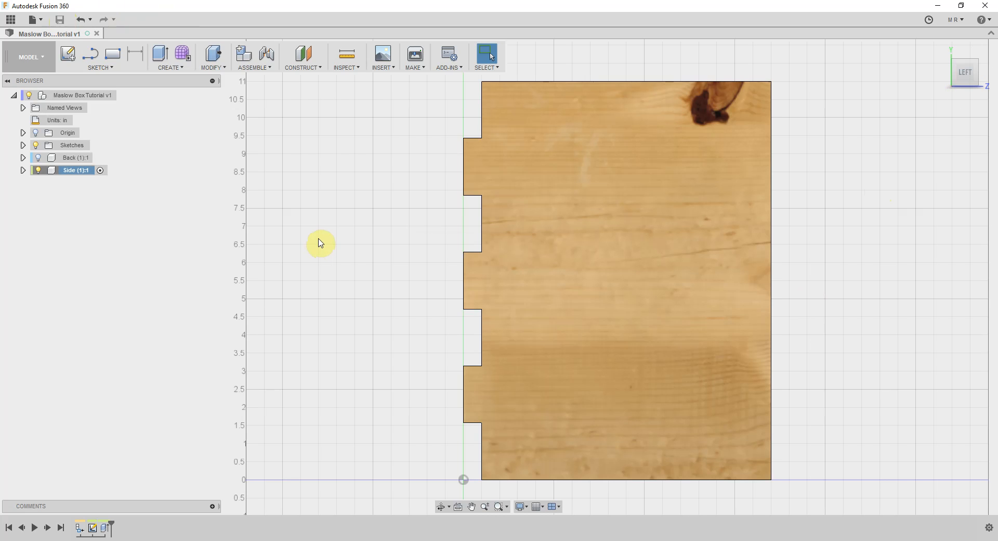
Offset the underside faces of the side panel's three tabs together by -0.06 in with Press Pull
mouse_move(964, 86)
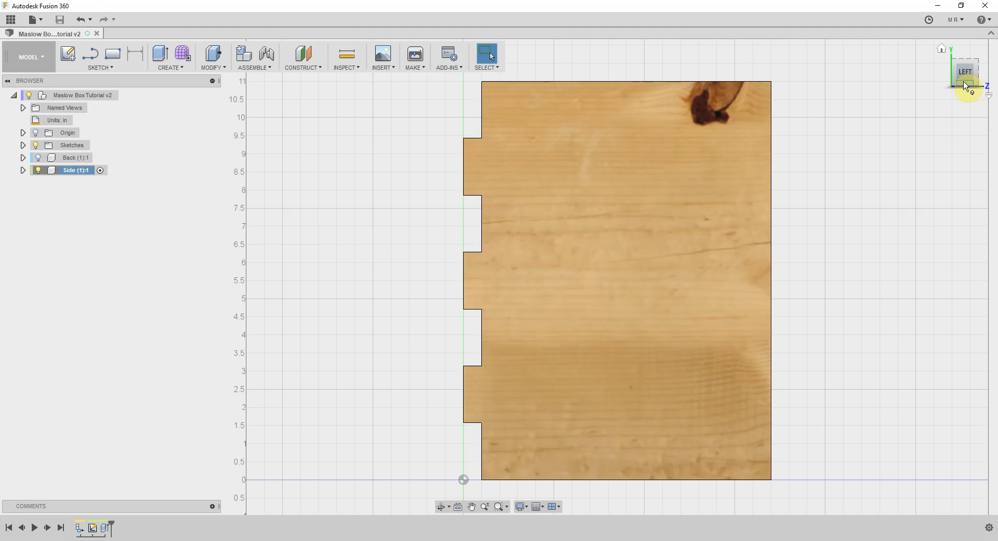
click(965, 86)
click(965, 86)
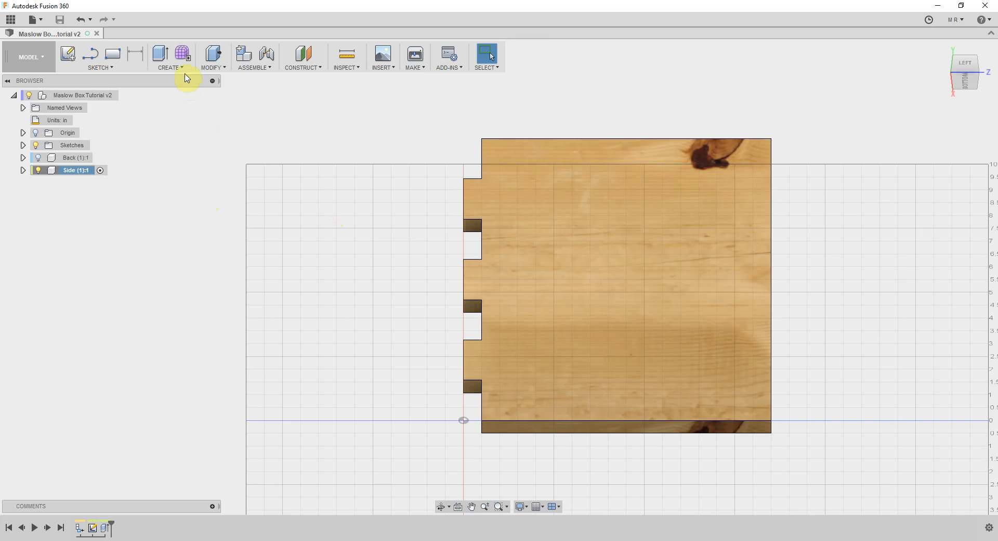
click(212, 64)
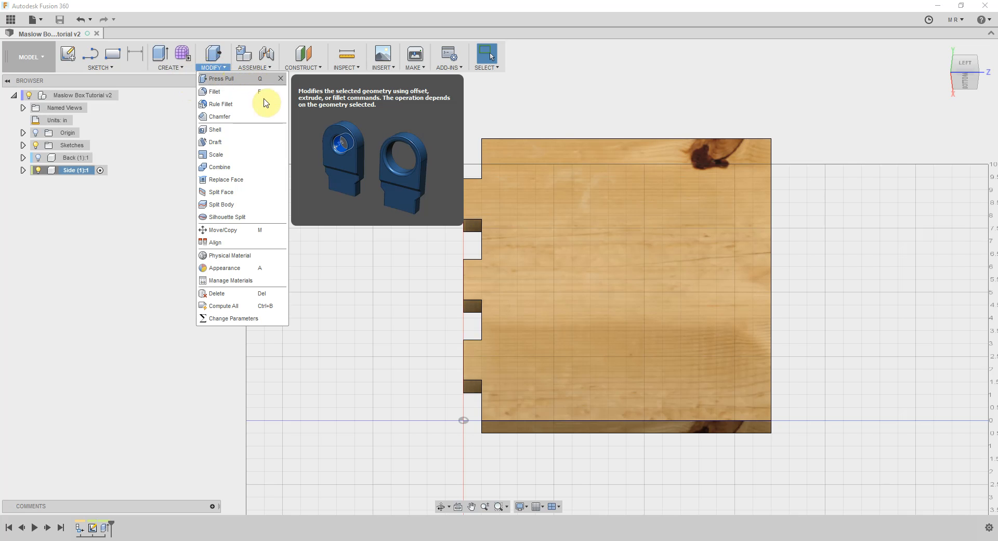
click(363, 214)
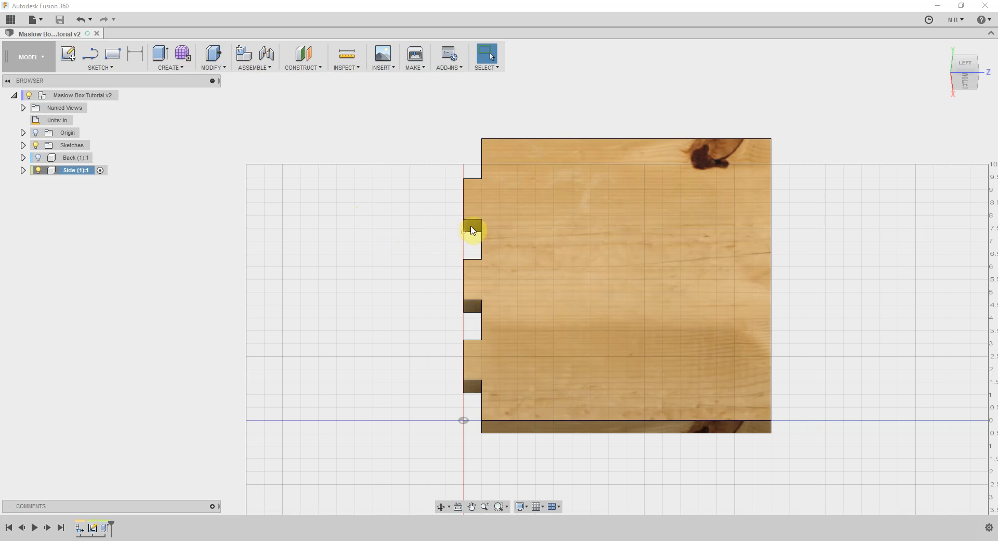
scroll(473, 227, up, 1)
scroll(473, 227, up, 1)
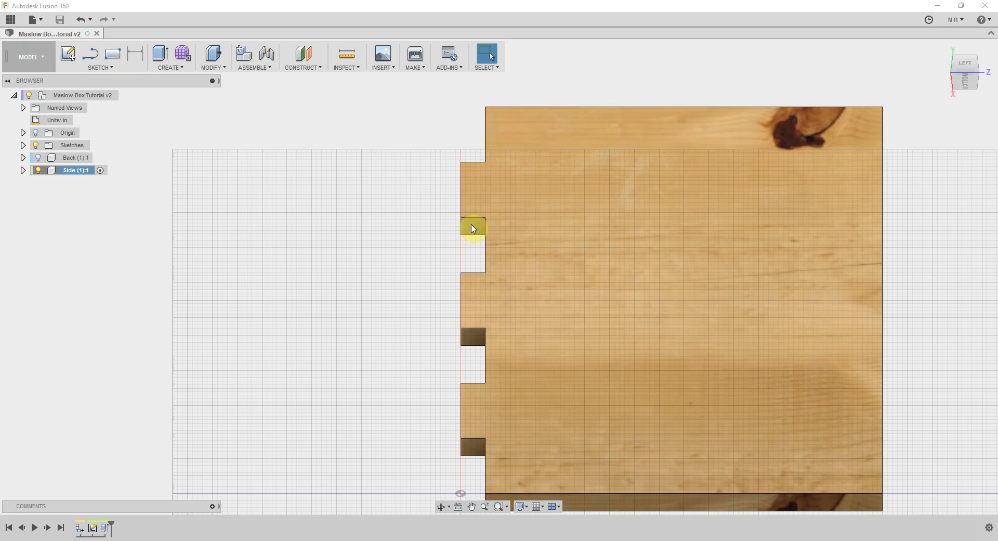
scroll(473, 227, up, 1)
click(473, 228)
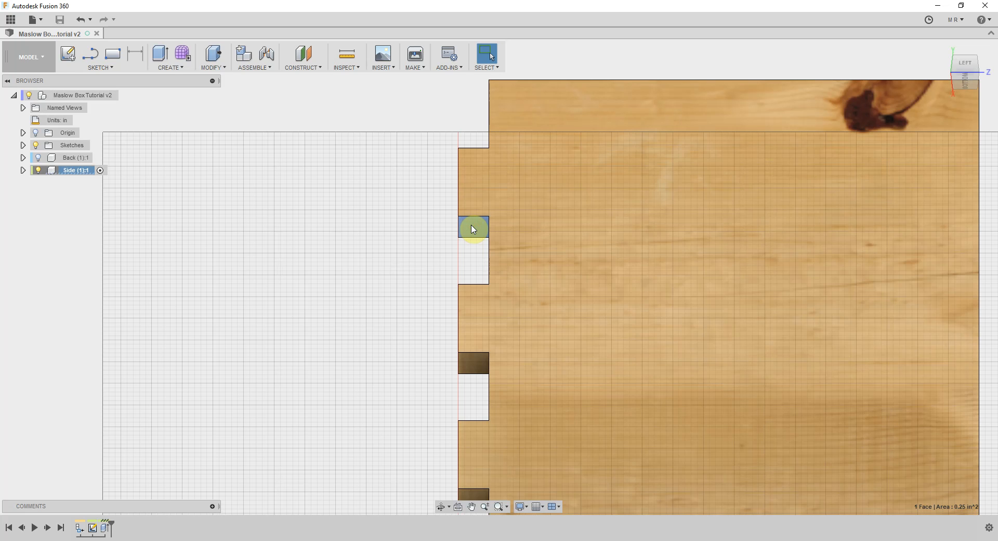
key(q)
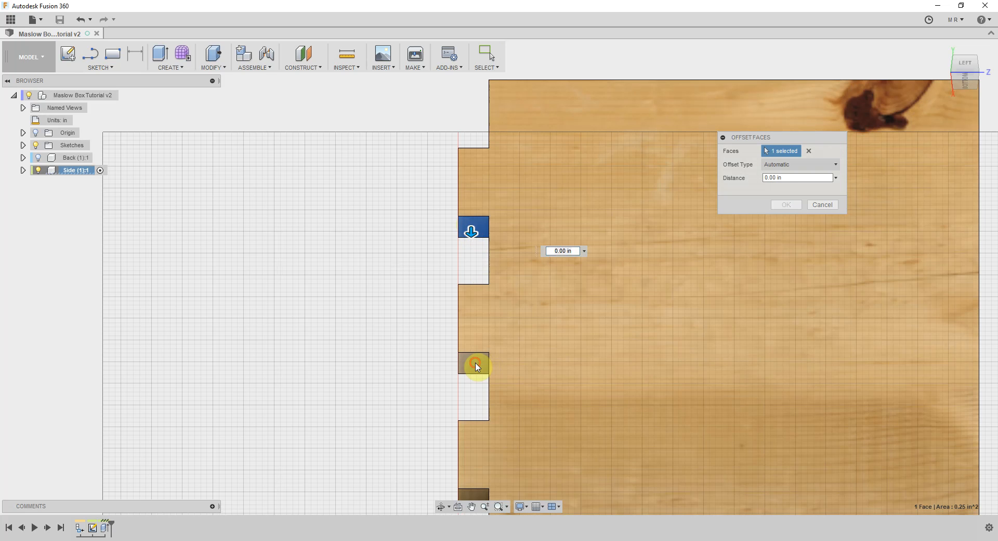
click(475, 362)
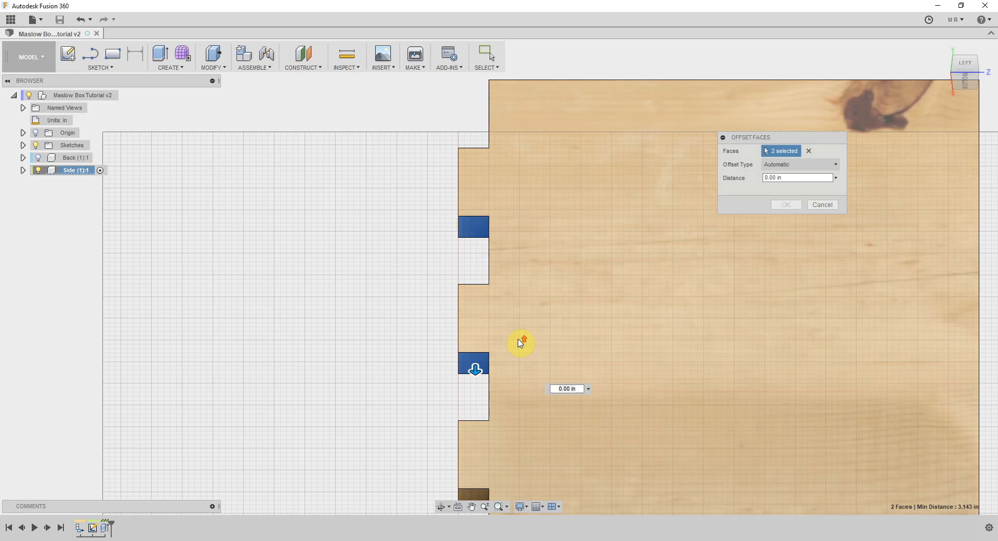
scroll(519, 341, down, 1)
click(477, 484)
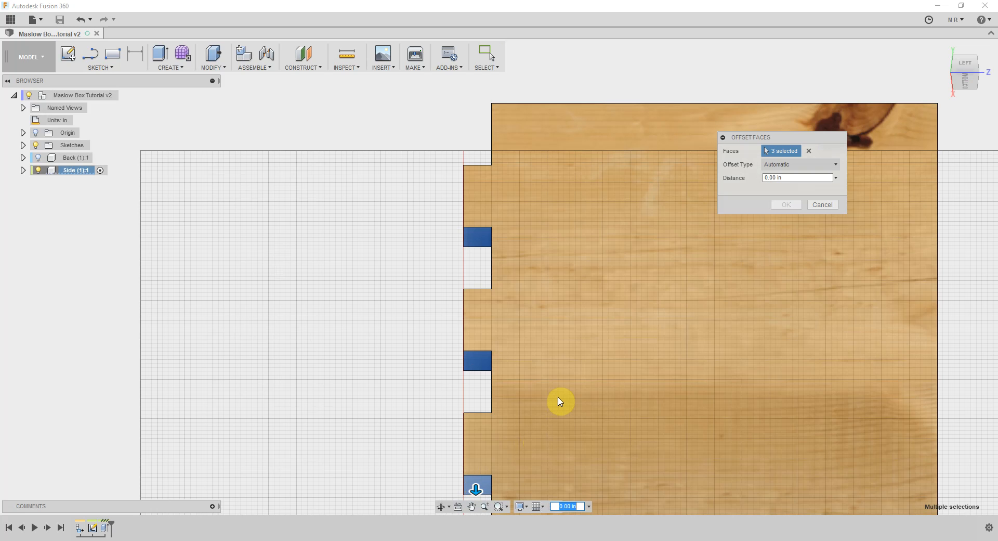
scroll(568, 409, down, 1)
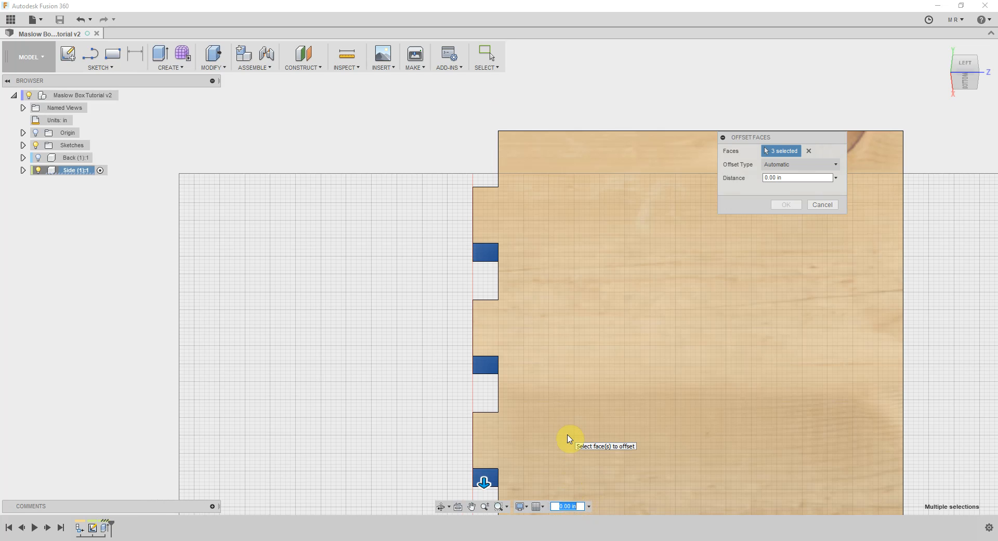
text(-.06)
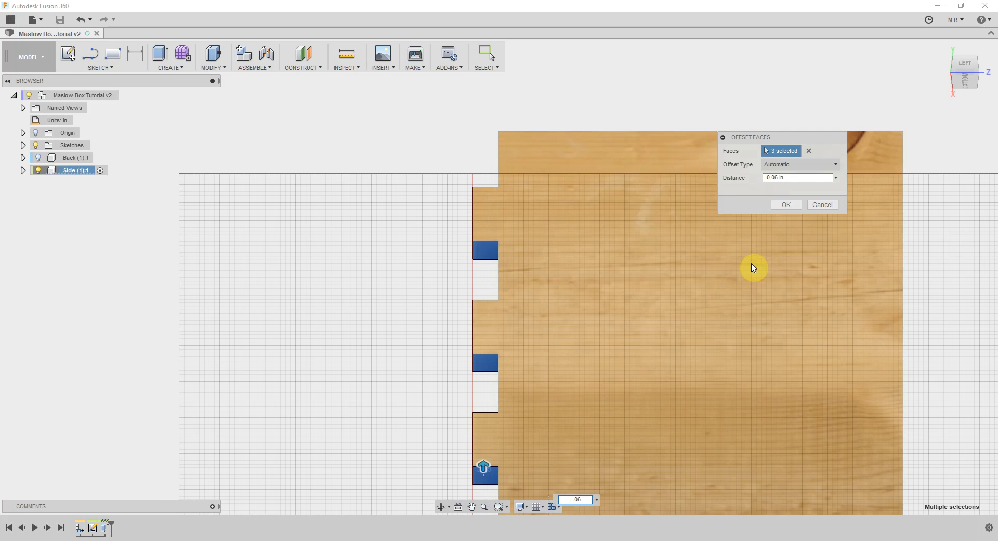
click(780, 206)
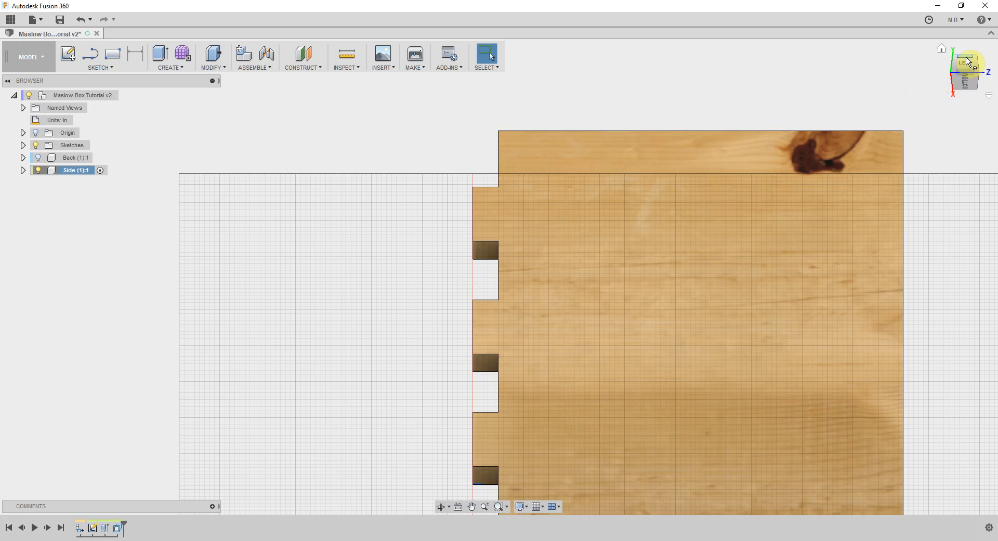
Offset the upper faces of the same three tabs by -0.06 in to add joint clearance
click(966, 57)
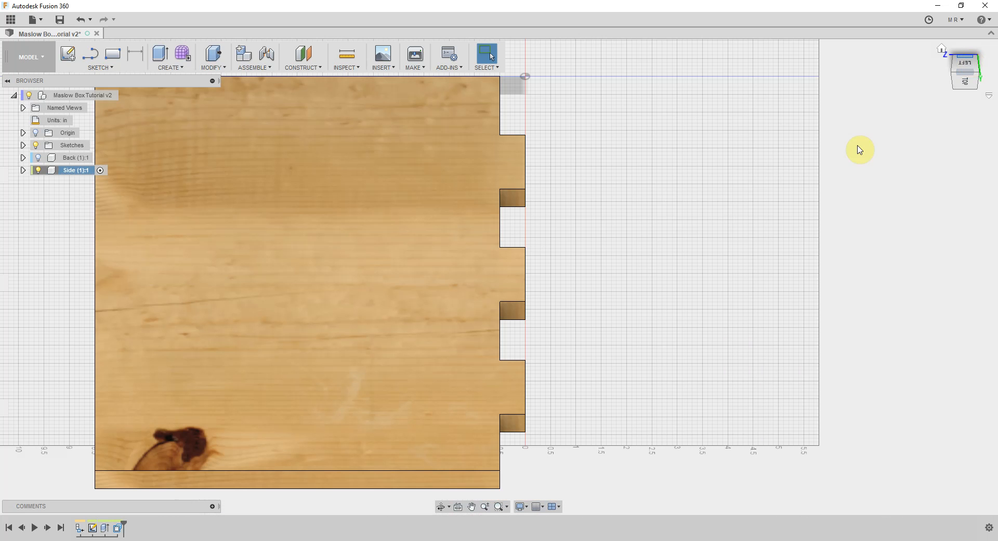
click(518, 203)
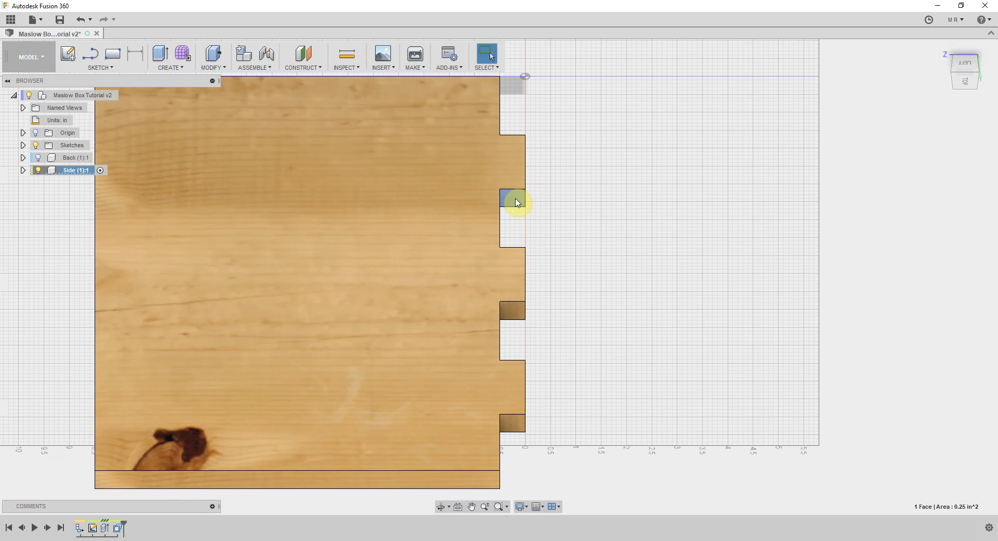
key(q)
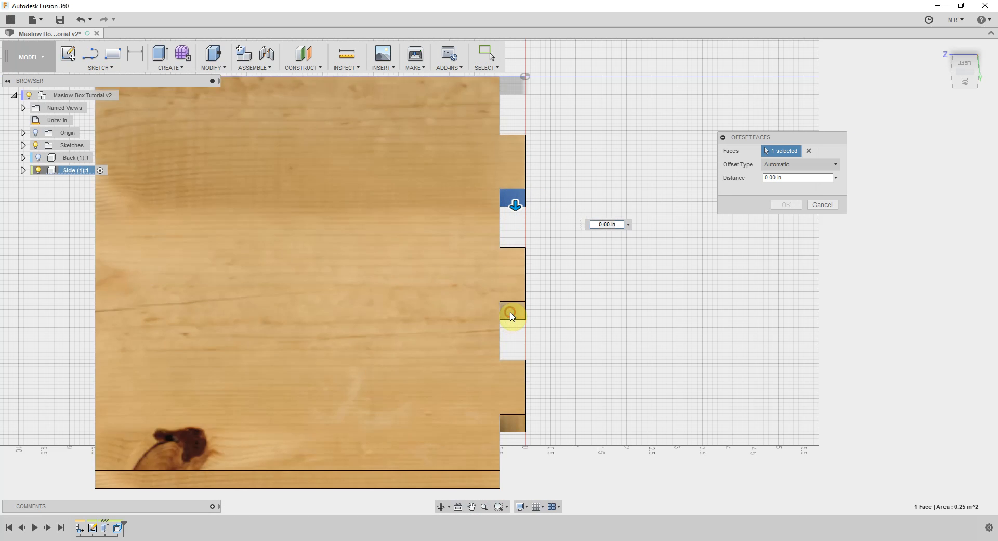
click(510, 316)
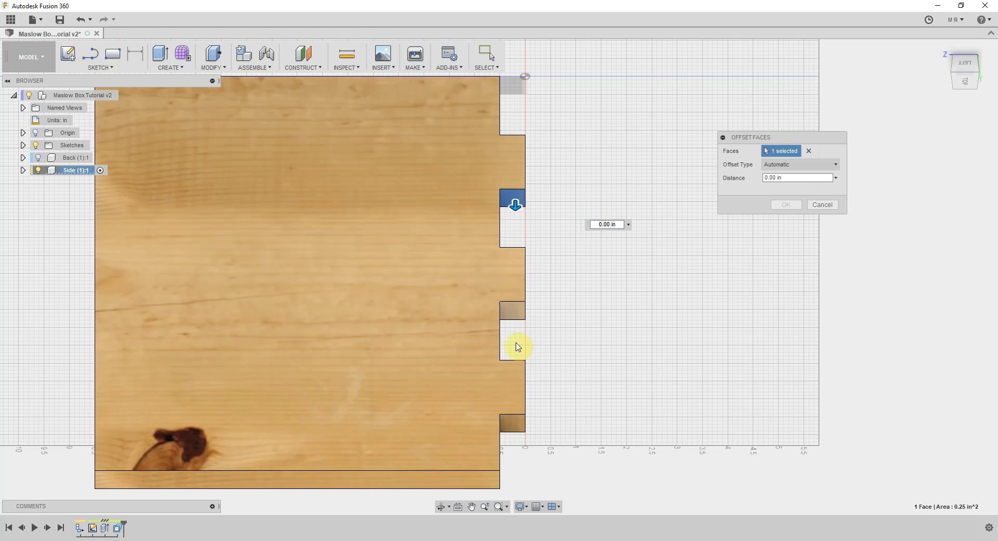
click(517, 424)
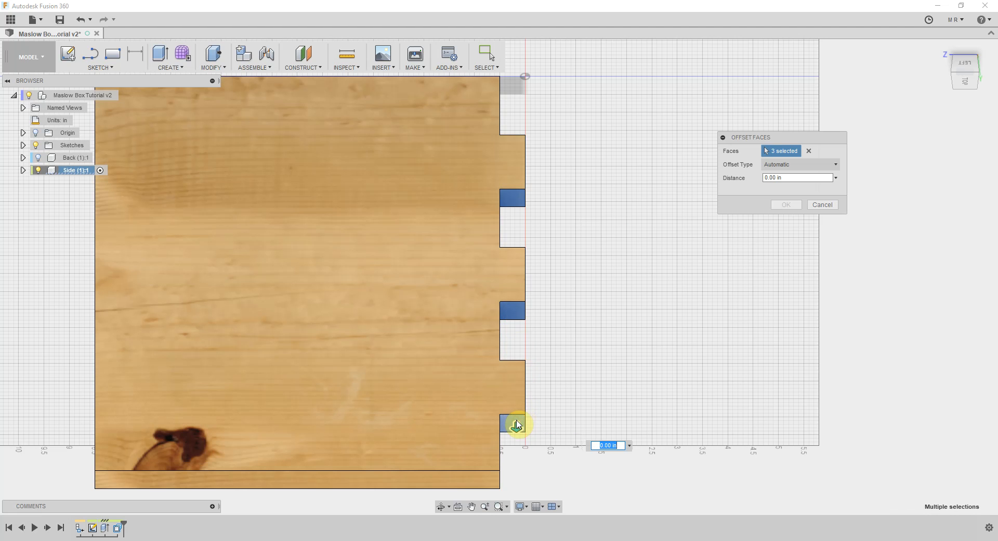
text(-.06)
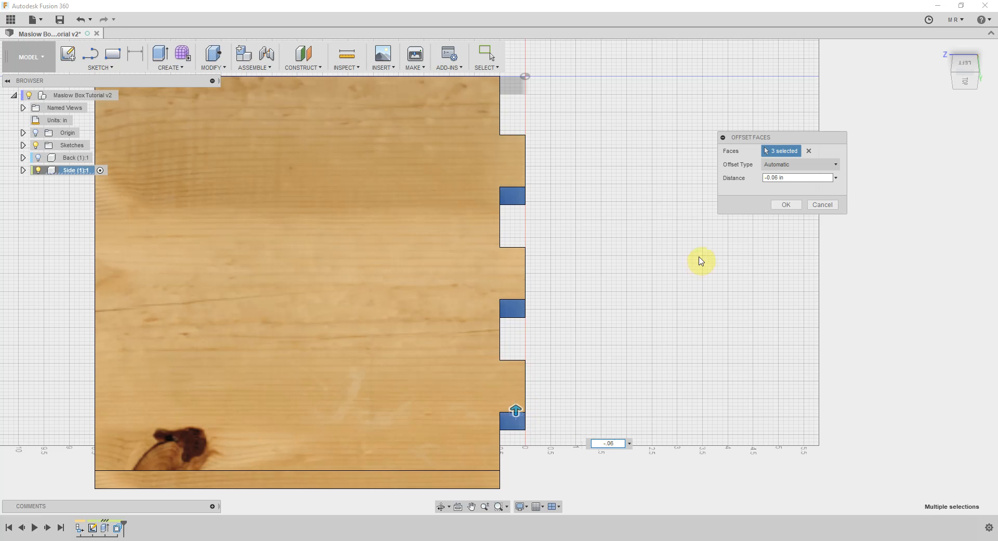
click(783, 205)
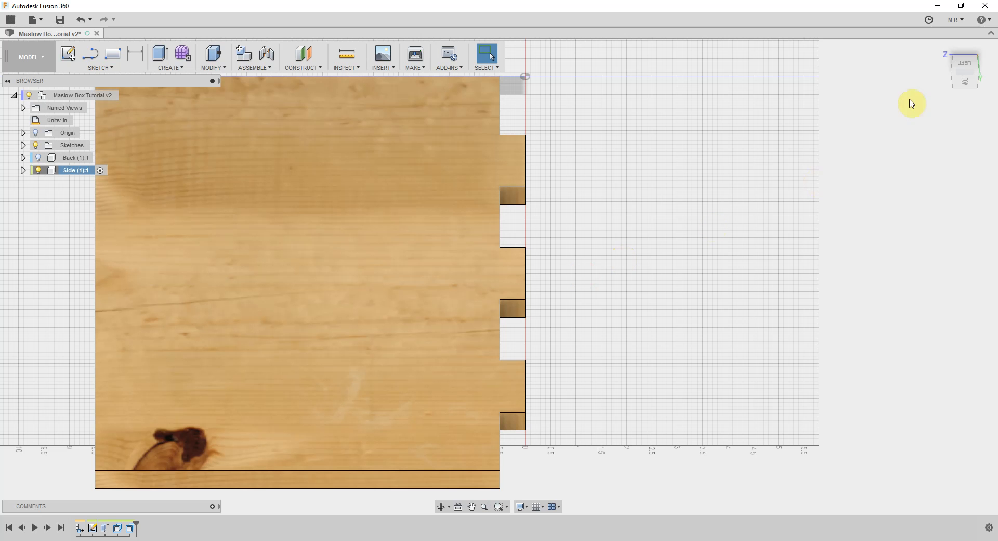
Open the Scripts and Add-Ins manager and bring up its list of add-ins
drag(968, 81, 968, 79)
click(968, 85)
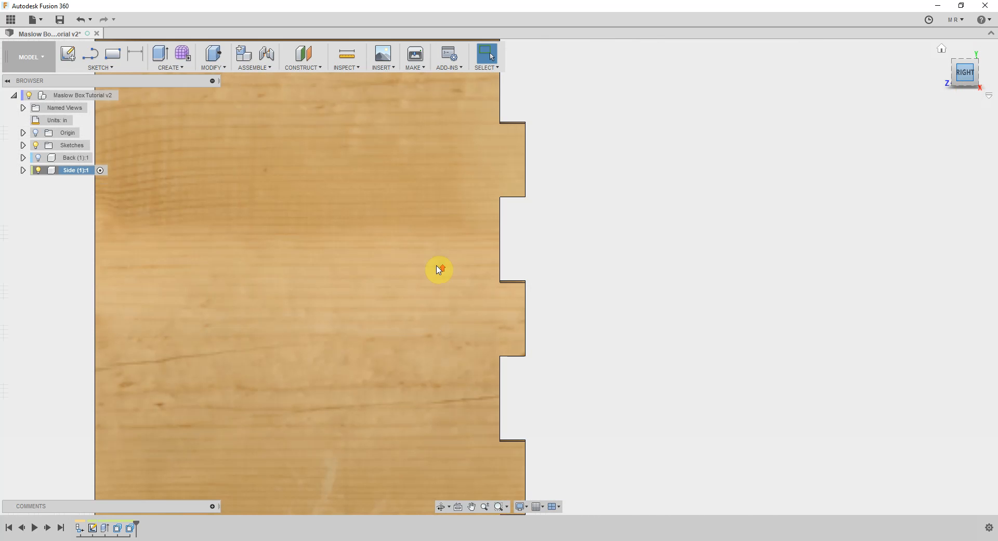
scroll(439, 269, down, 1)
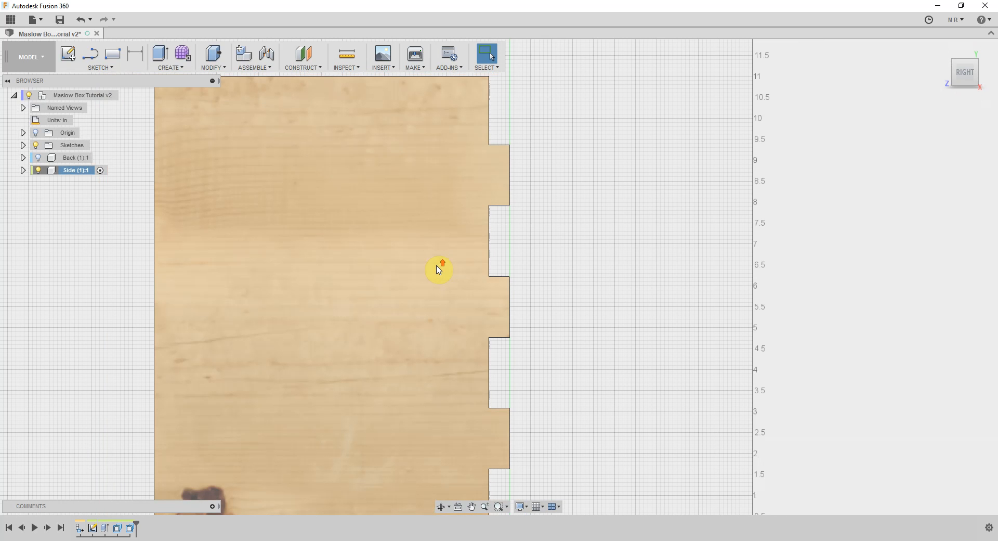
scroll(416, 252, down, 1)
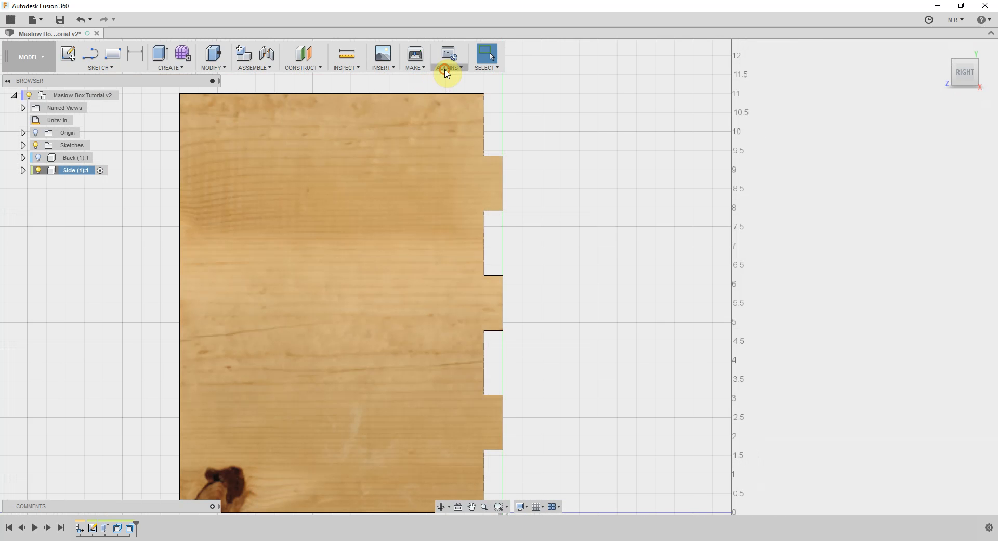
click(446, 68)
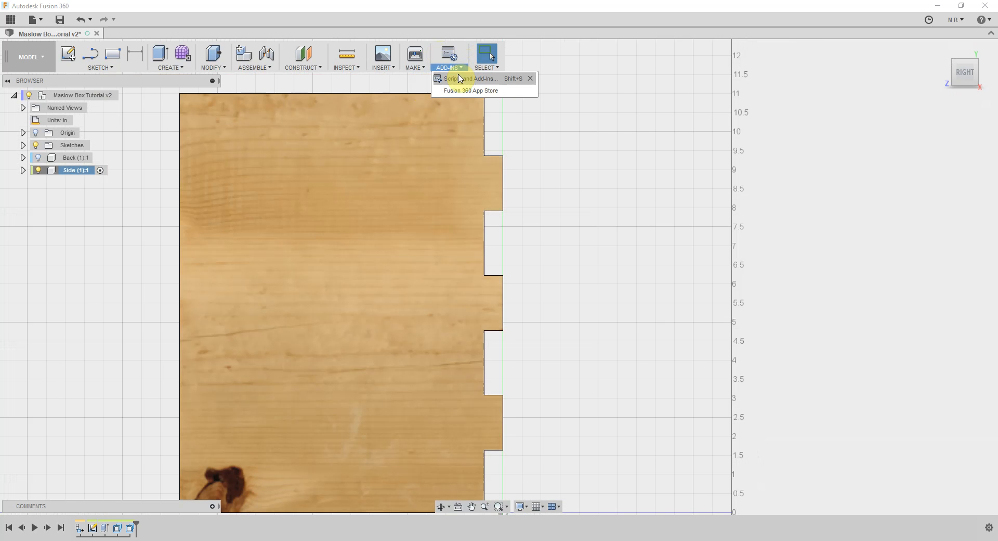
click(457, 78)
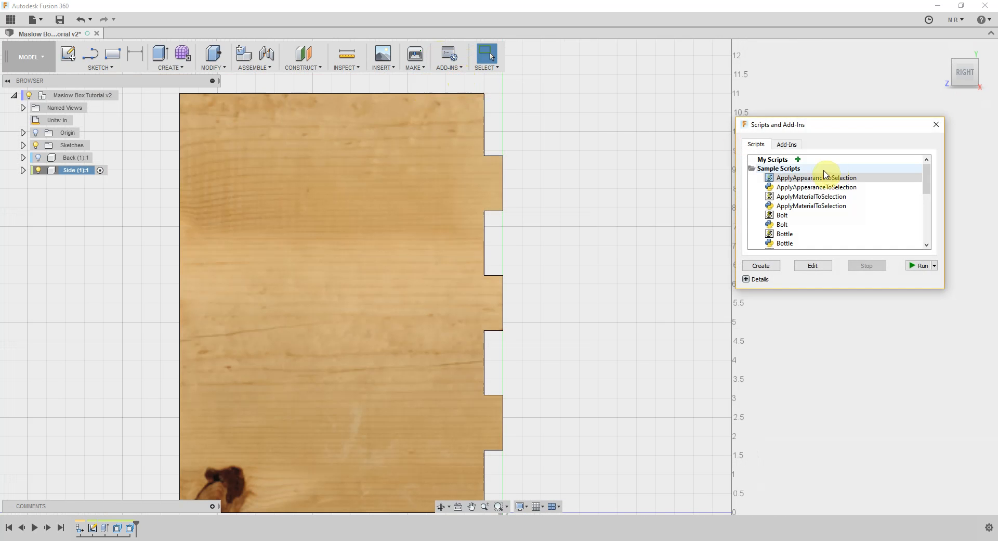
click(797, 148)
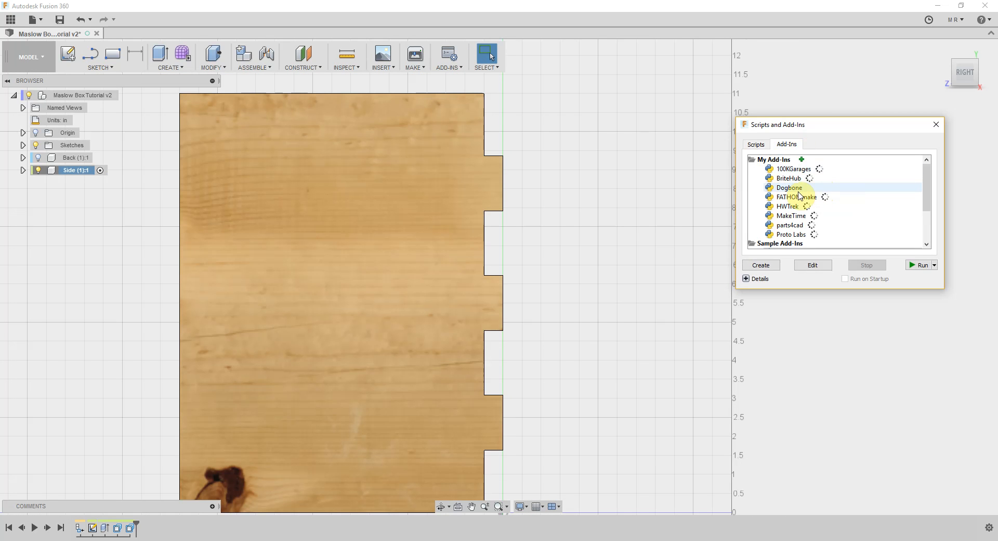
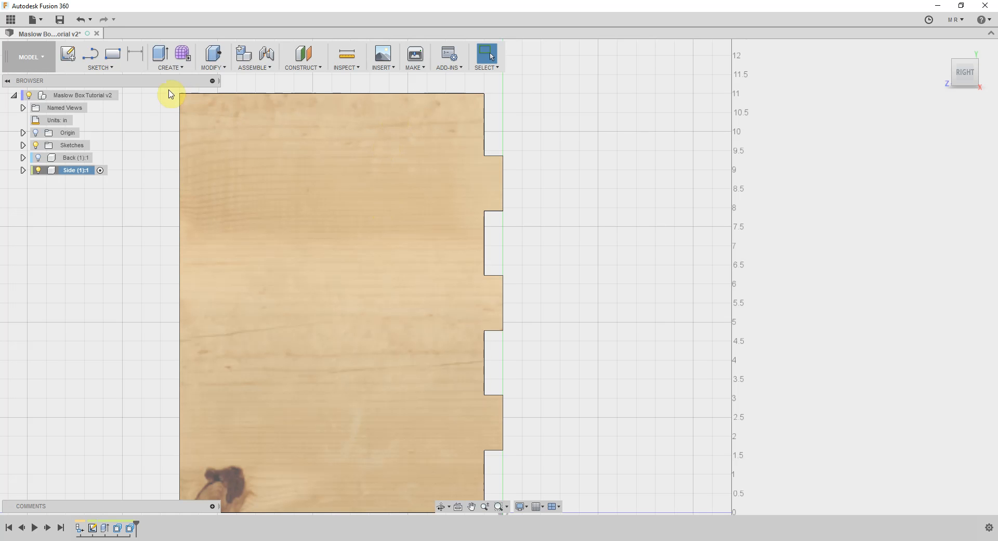
Start a sketch on the Side panel's face and draw a 0.26 in 2-point circle upward from the top tab's upper inner corner
click(111, 68)
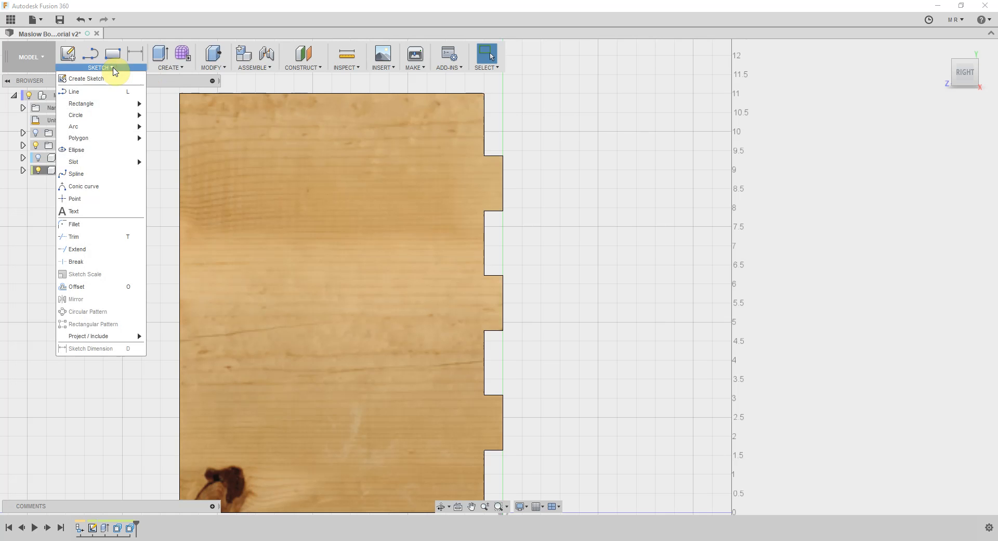
mouse_move(100, 121)
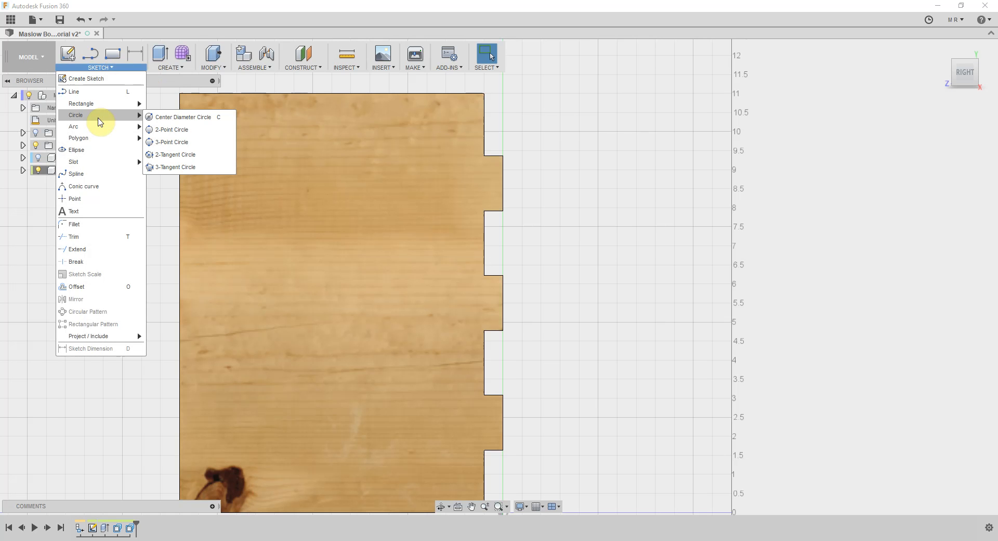
click(165, 130)
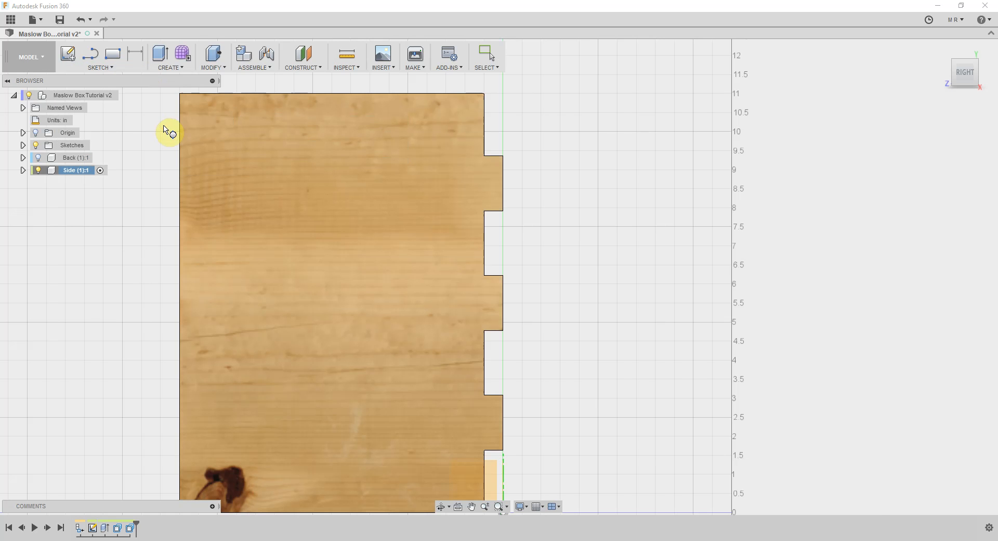
click(281, 135)
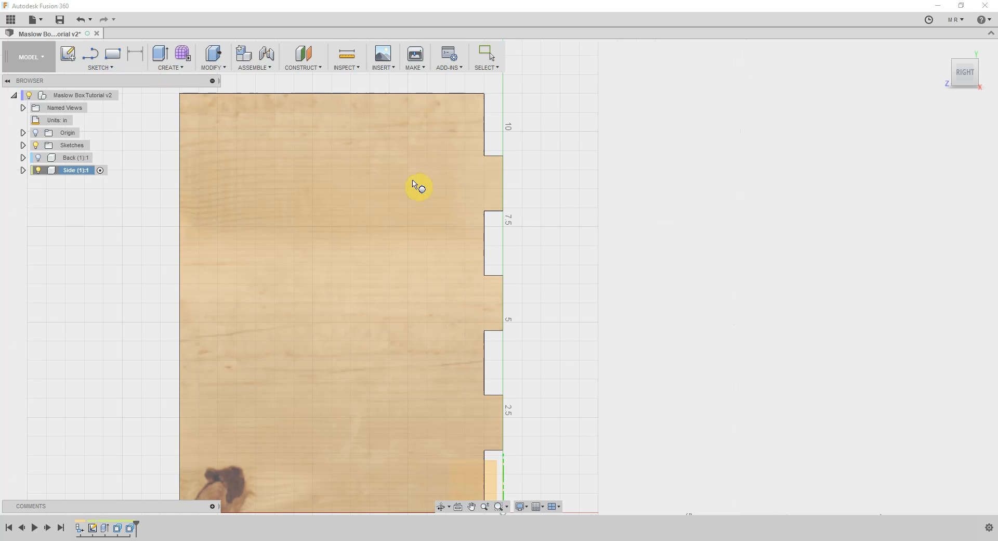
click(390, 193)
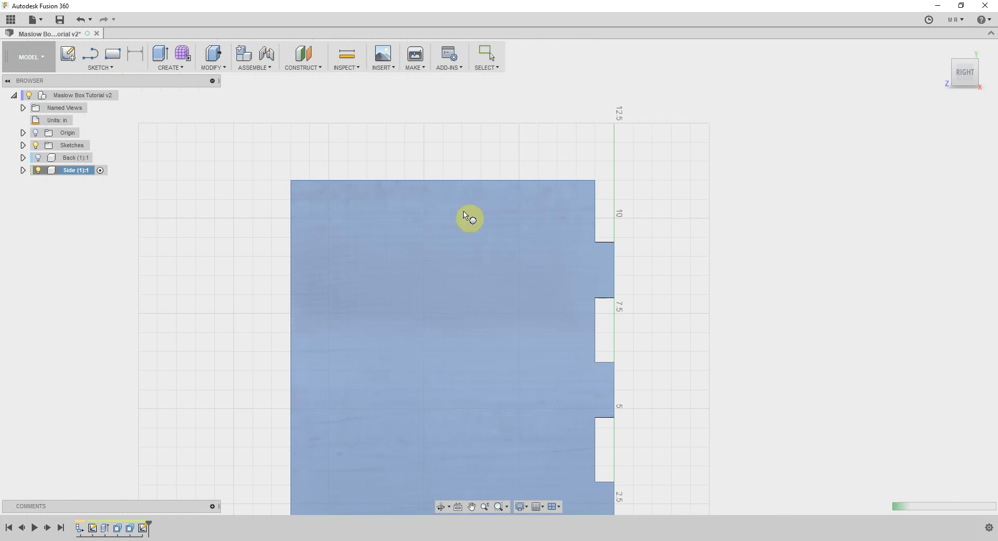
middle_drag(471, 314, 466, 235)
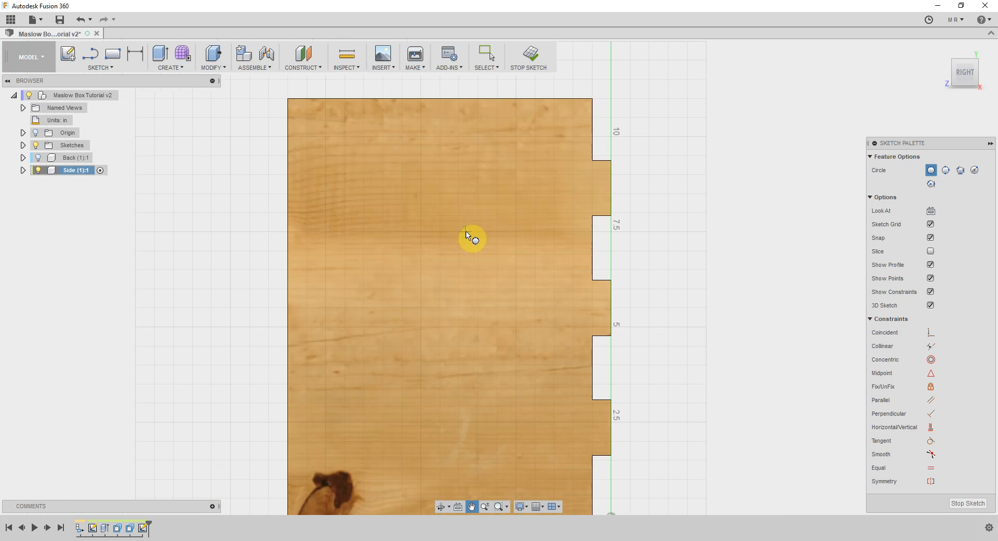
click(593, 160)
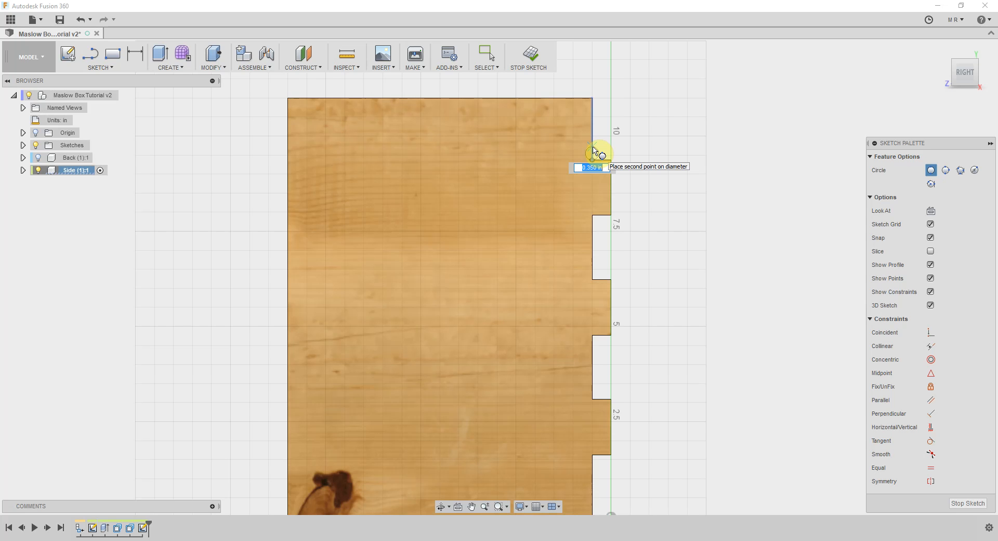
text(.26)
key(Tab)
click(594, 150)
key(Escape)
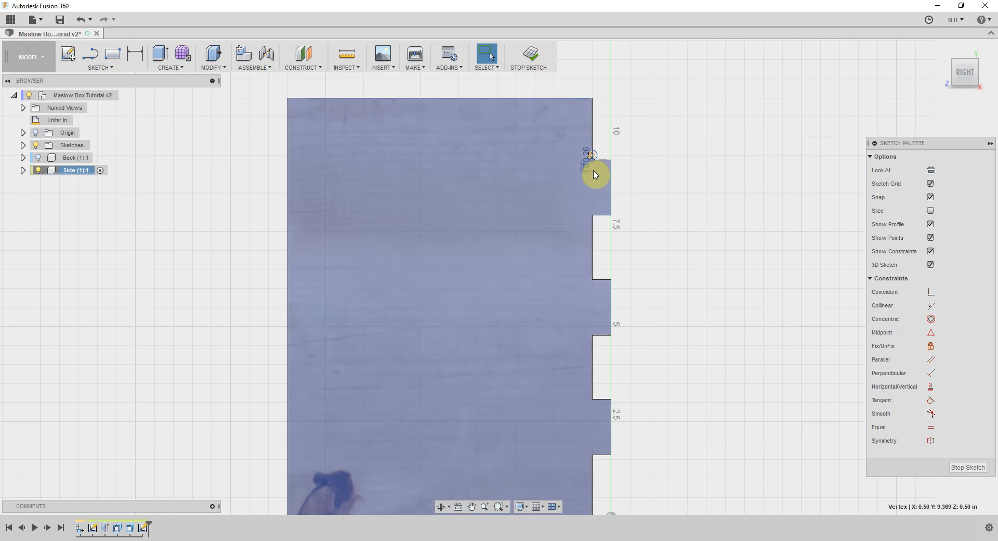
Draw a 0.26 in 2-point circle downward along the panel edge from the top tab's lower inner corner
click(594, 222)
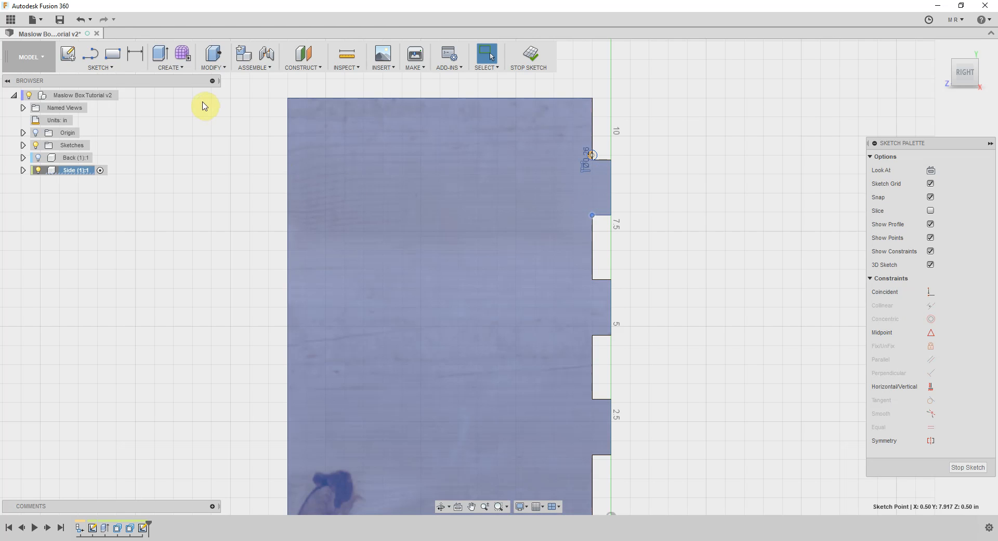
click(107, 66)
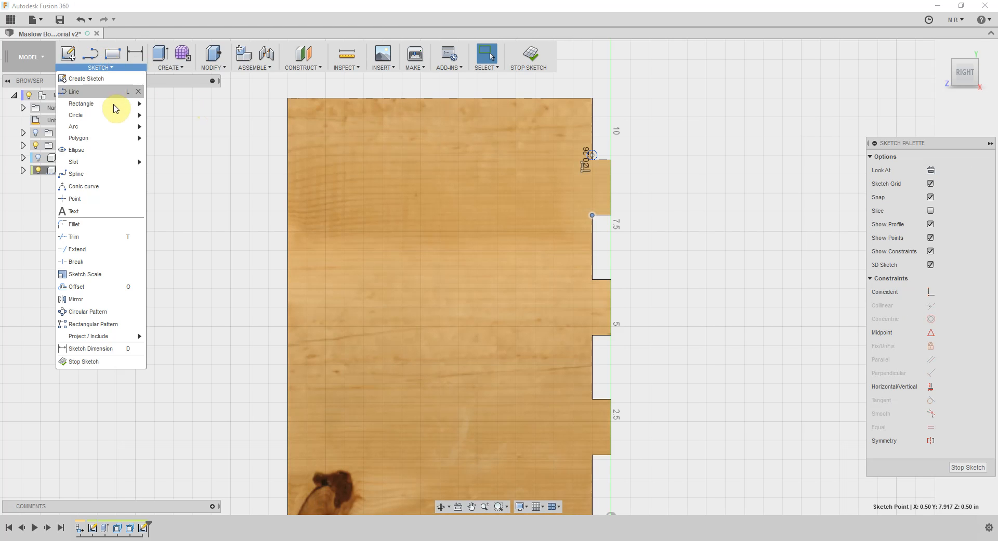
click(169, 125)
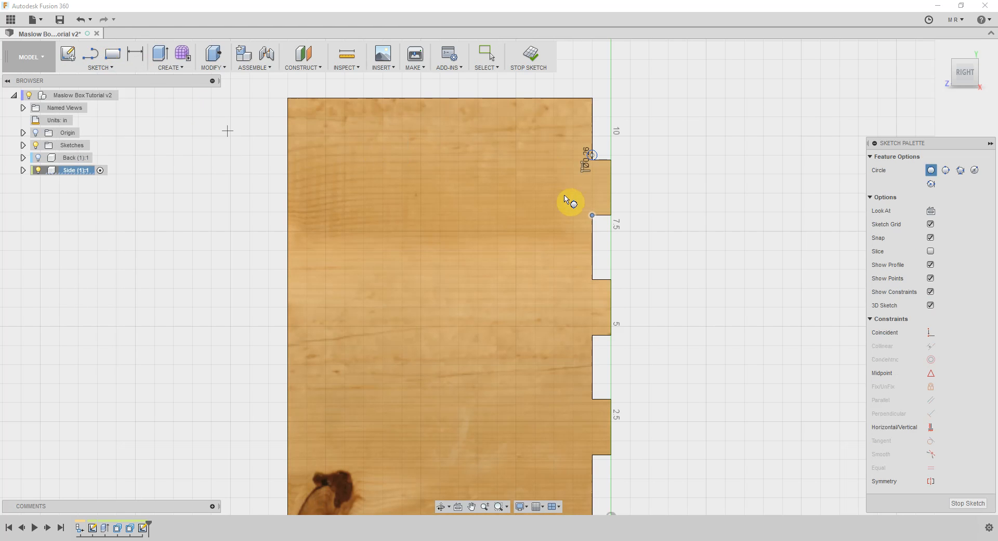
click(592, 215)
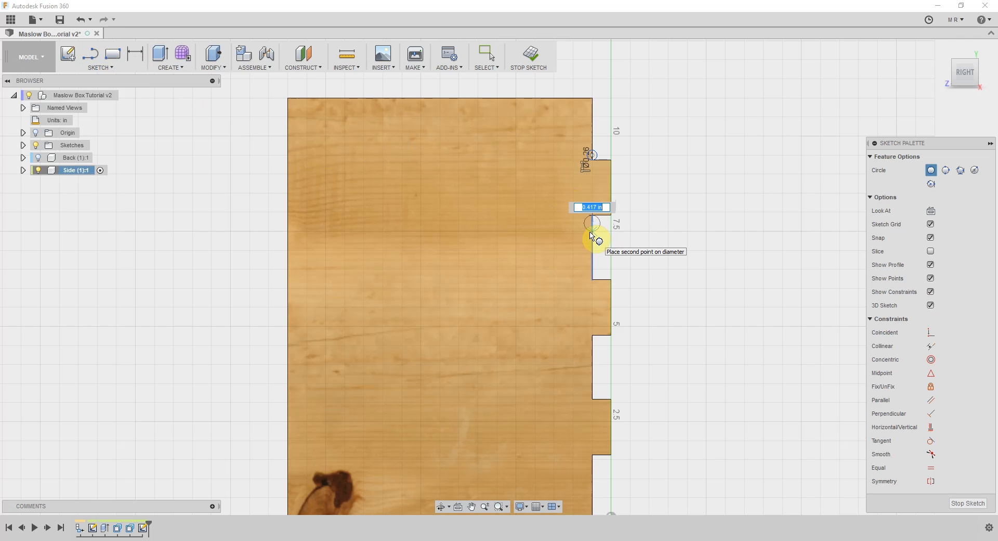
text(26)
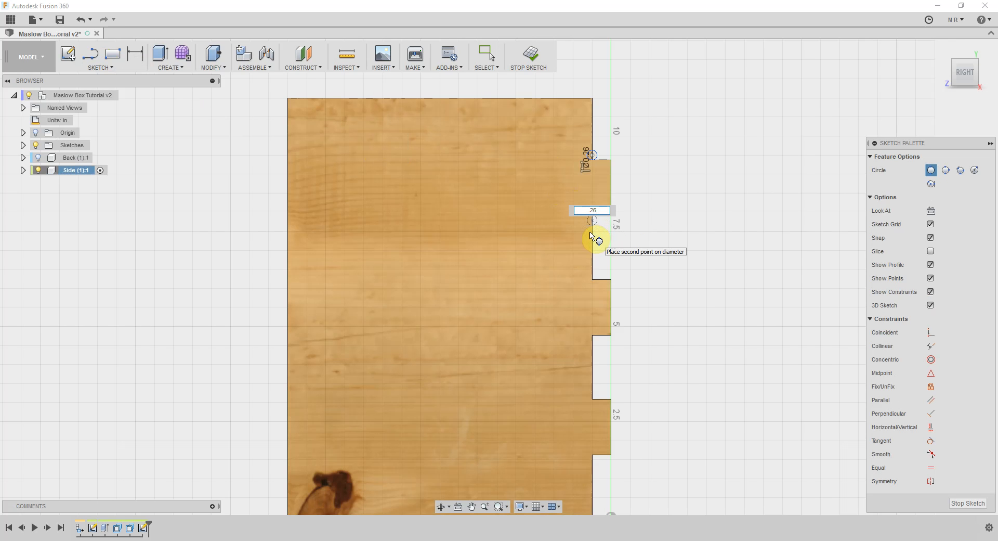
key(Tab)
key(Return)
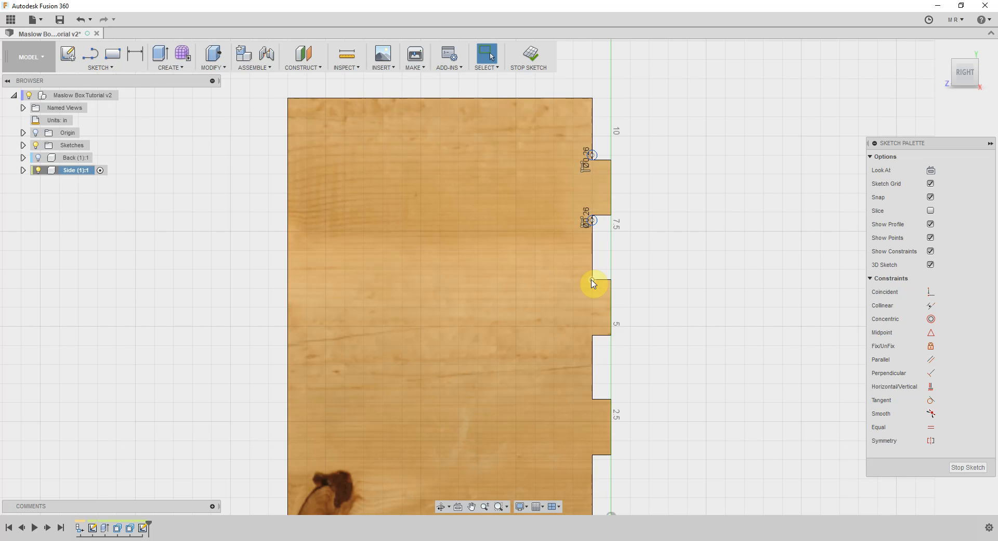
Add a 0.26 in 2-point circle upward along the panel edge from the middle tab's upper inner corner
right_click(593, 283)
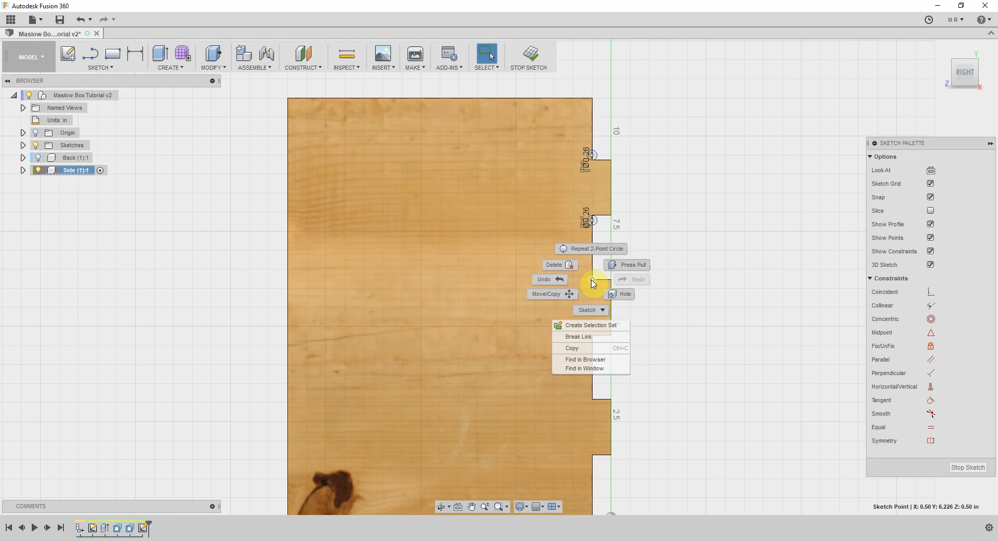
click(594, 252)
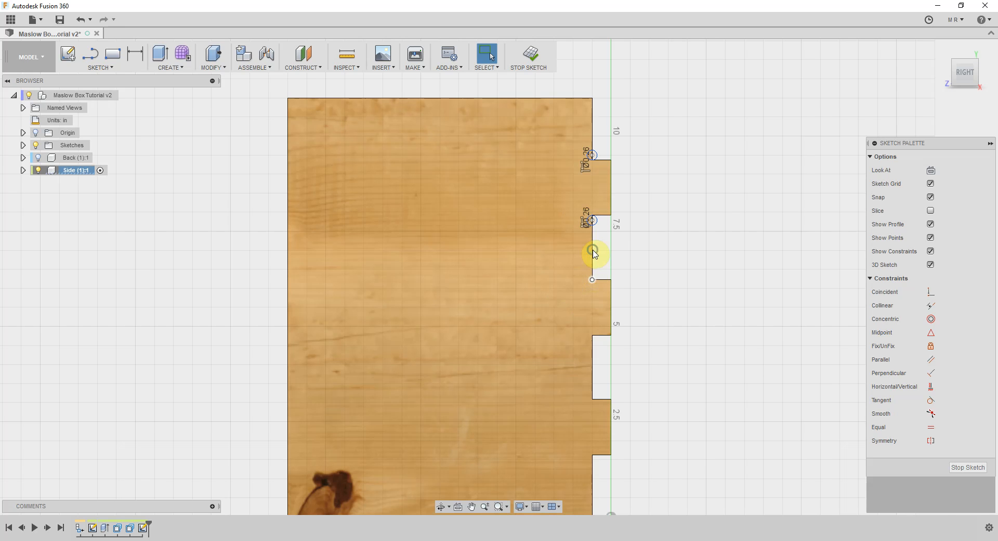
click(594, 280)
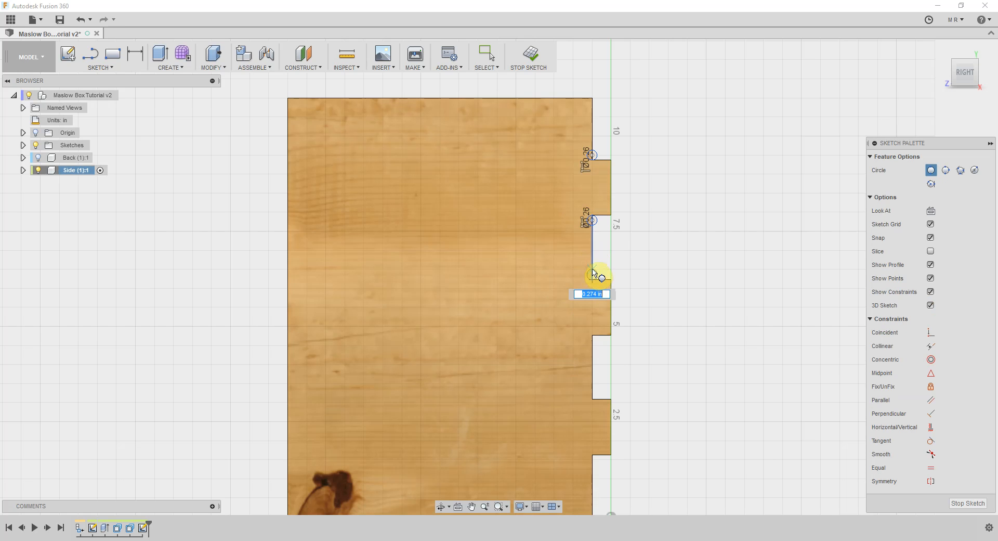
key(BackSpace)
text(.26)
key(Tab)
click(595, 272)
key(Escape)
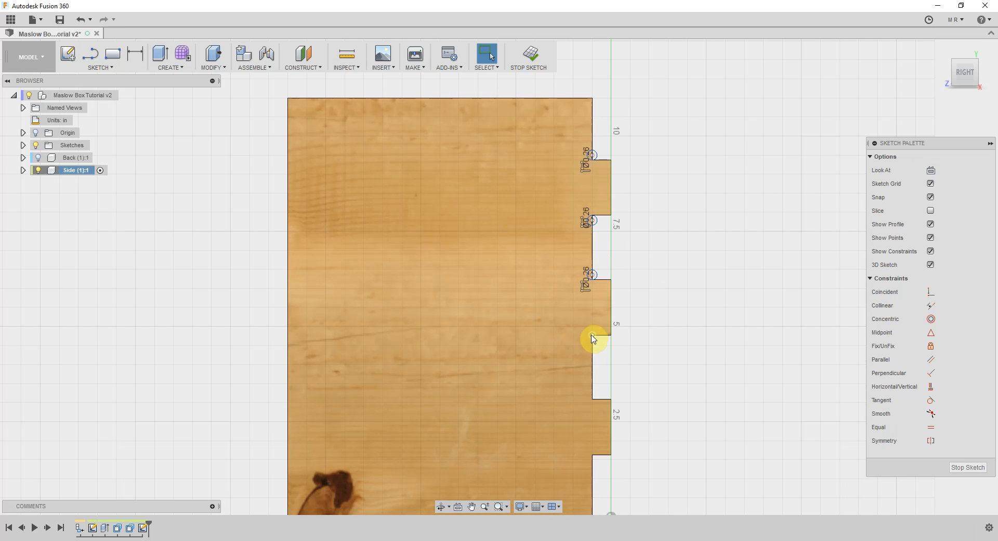
Add a 0.26 in 2-point circle downward along the panel edge from the middle tab's lower inner corner
right_click(592, 334)
click(592, 307)
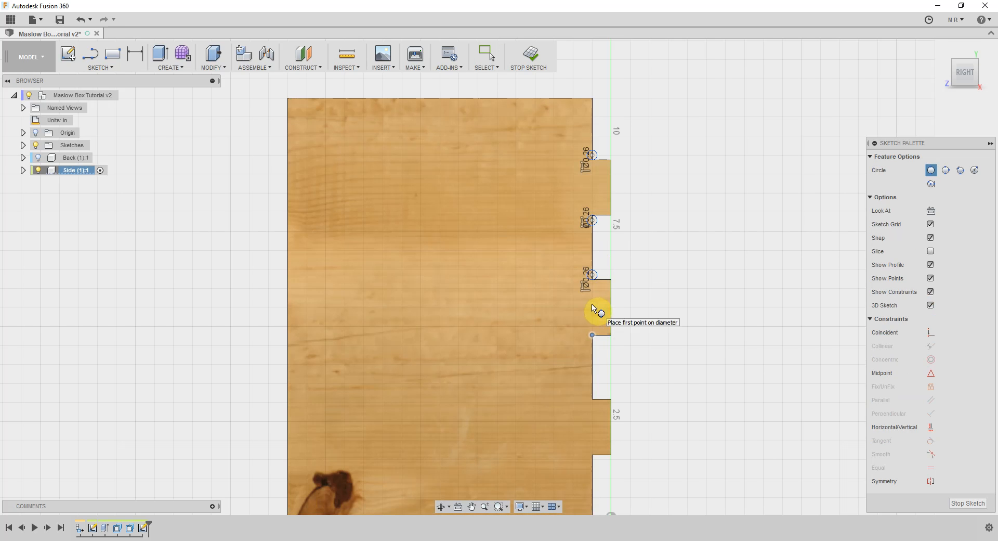
click(593, 336)
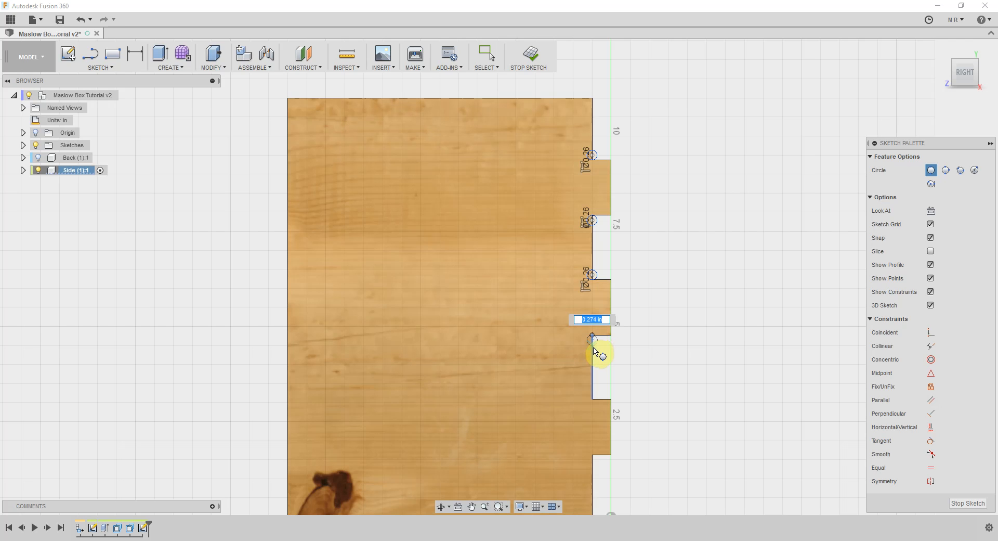
text(0.26)
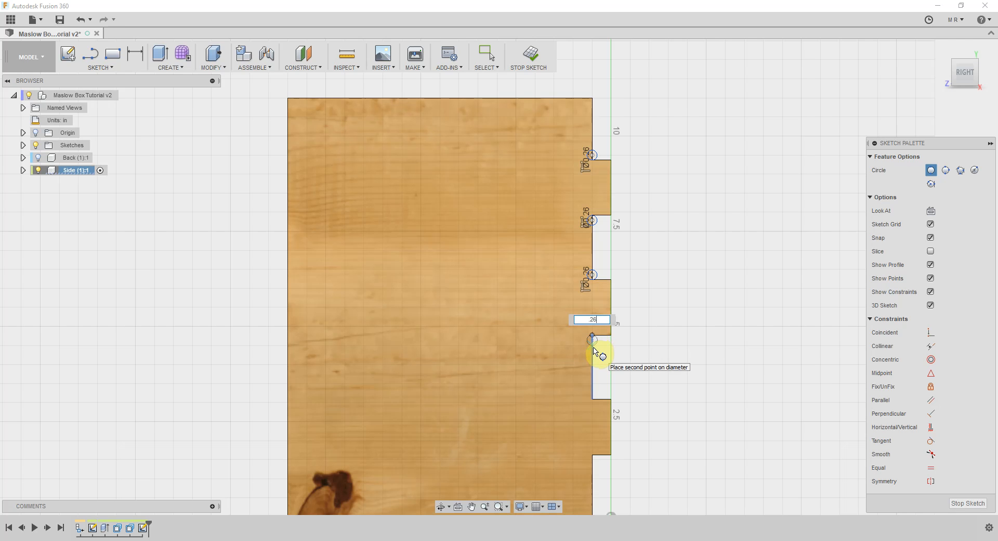
key(Tab)
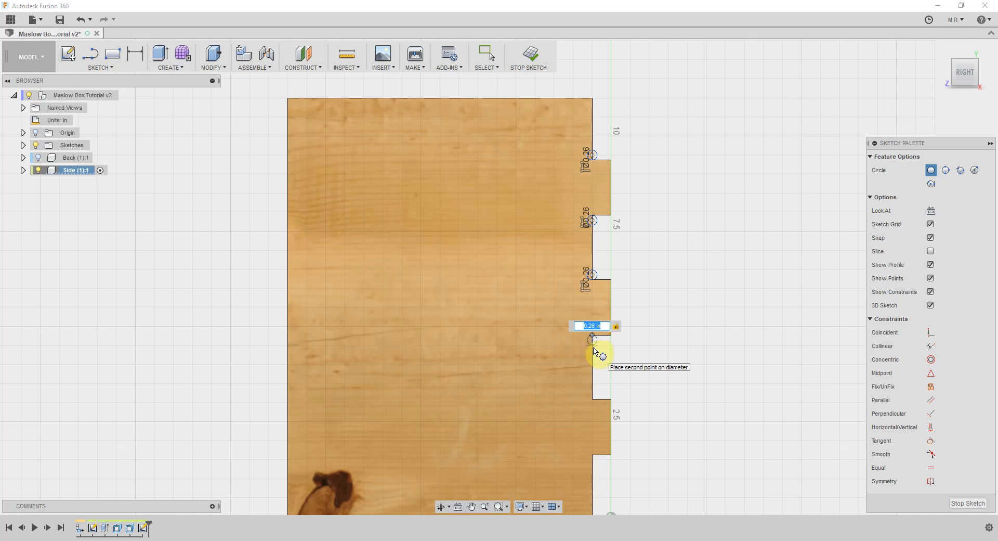
click(596, 352)
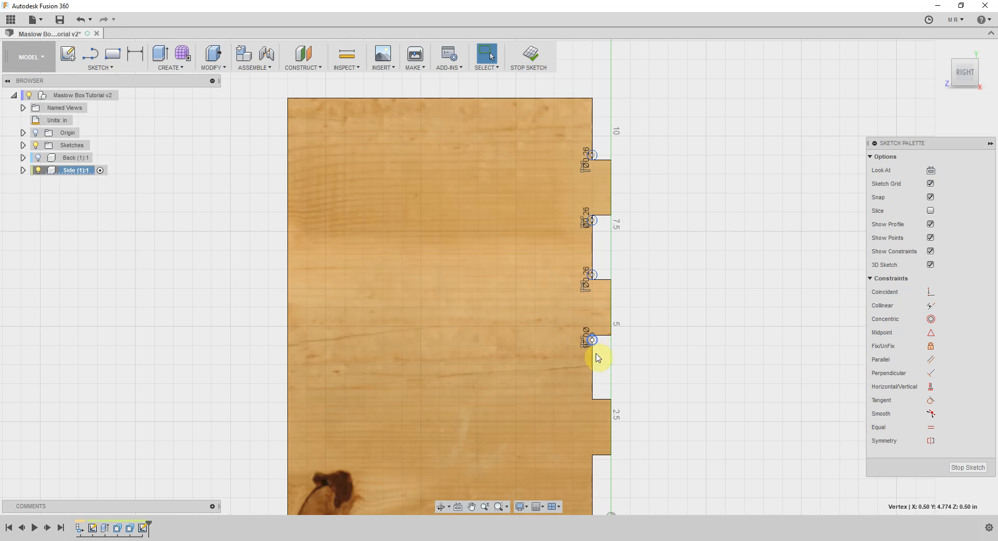
Draw a 0.26 in 2-point circle upward along the panel edge from the lowest tab's upper inner corner
right_click(592, 402)
click(594, 367)
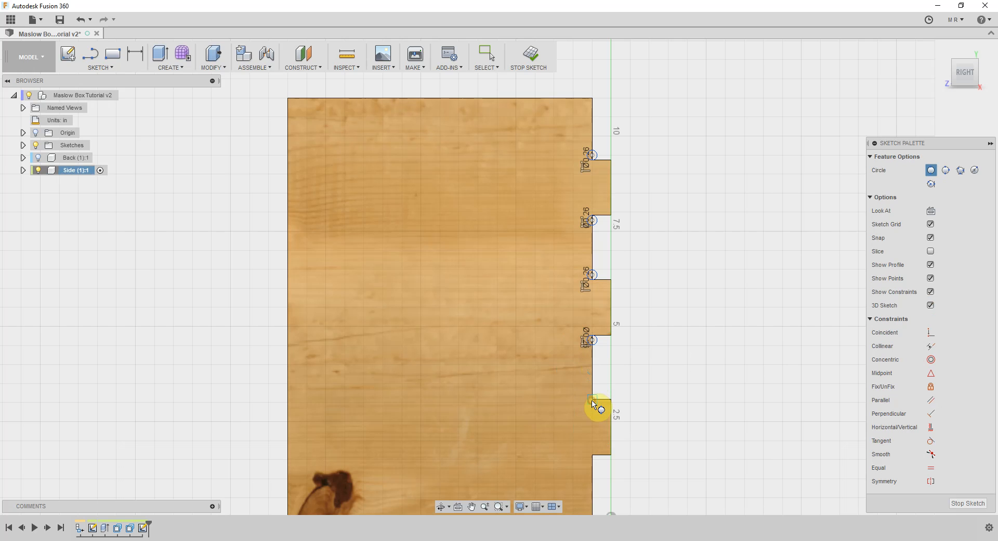
click(593, 402)
key(BackSpace)
text(.26)
key(Return)
key(Escape)
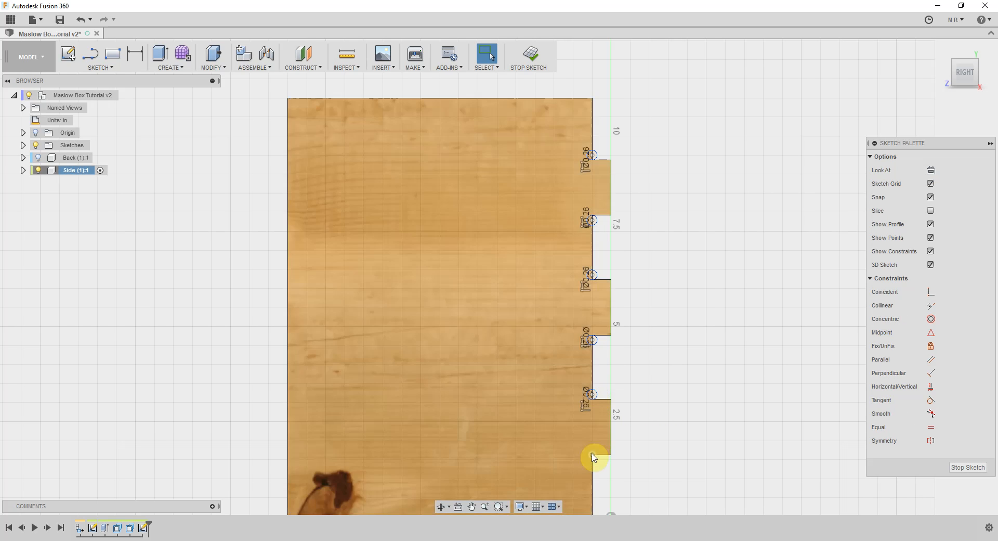
Draw the last 0.26 in 2-point circle downward along the panel edge from the lowest tab's lower inner corner
right_click(593, 457)
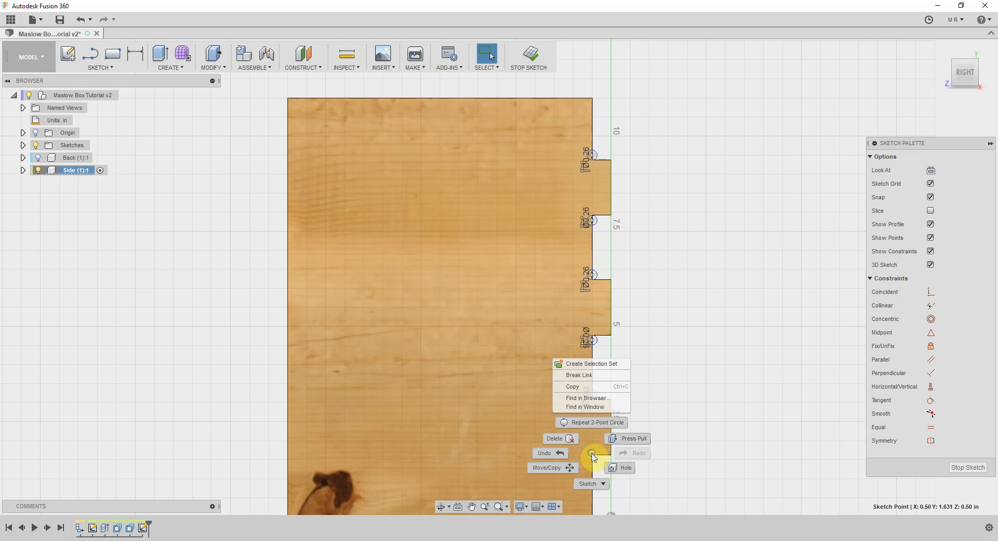
click(593, 423)
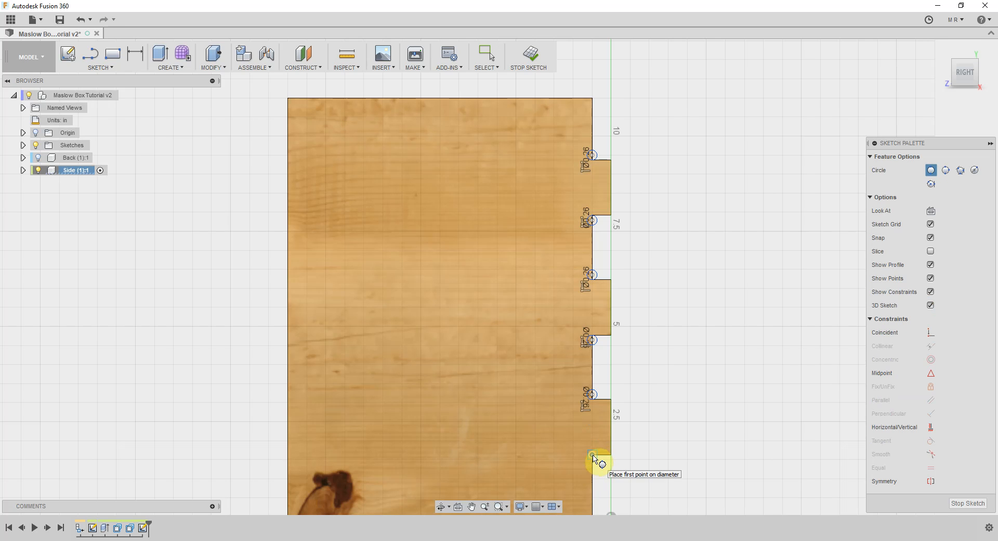
click(594, 455)
key(BackSpace)
key(Tab)
key(Return)
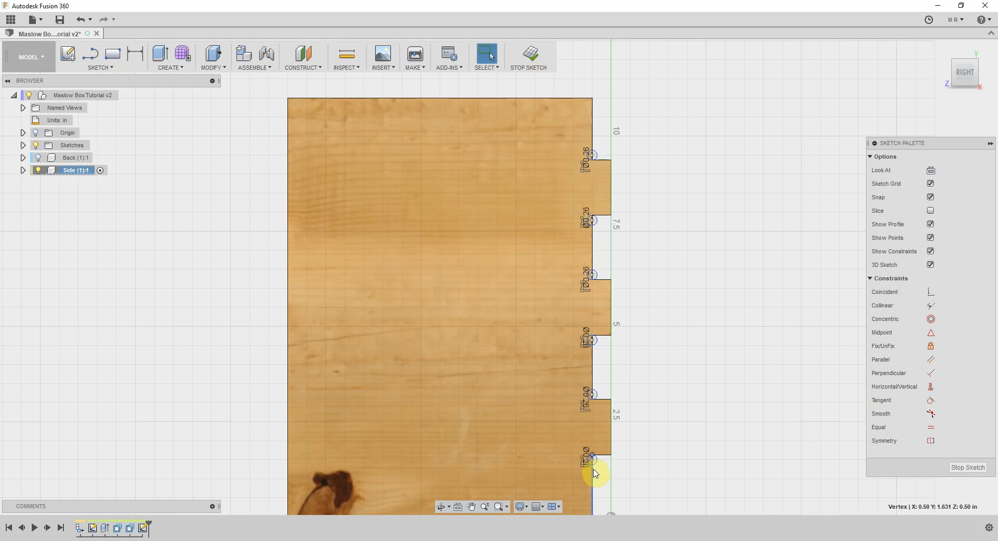
Start an Extrude with the Cut operation and select the six half-circle profiles inside the Side panel beside its tabs
key(e)
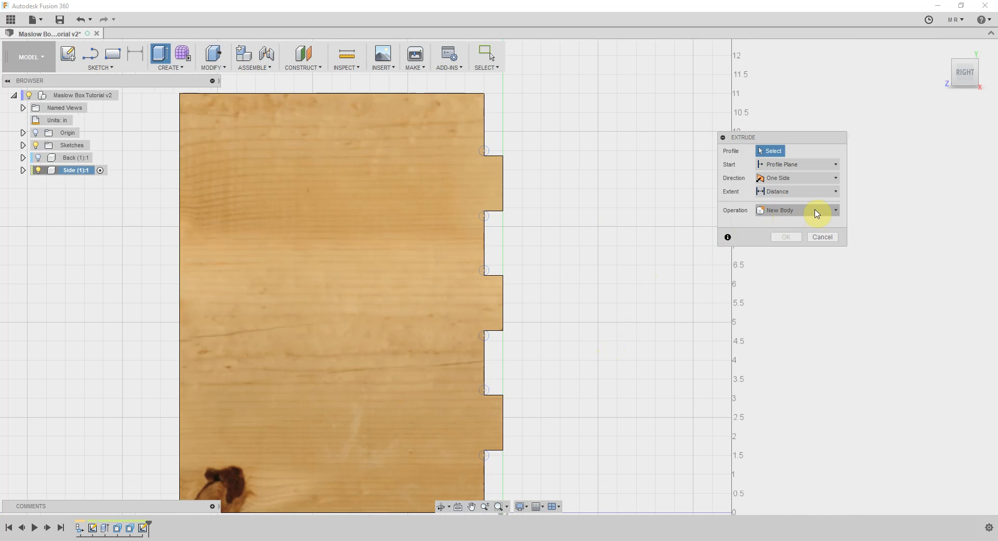
click(836, 211)
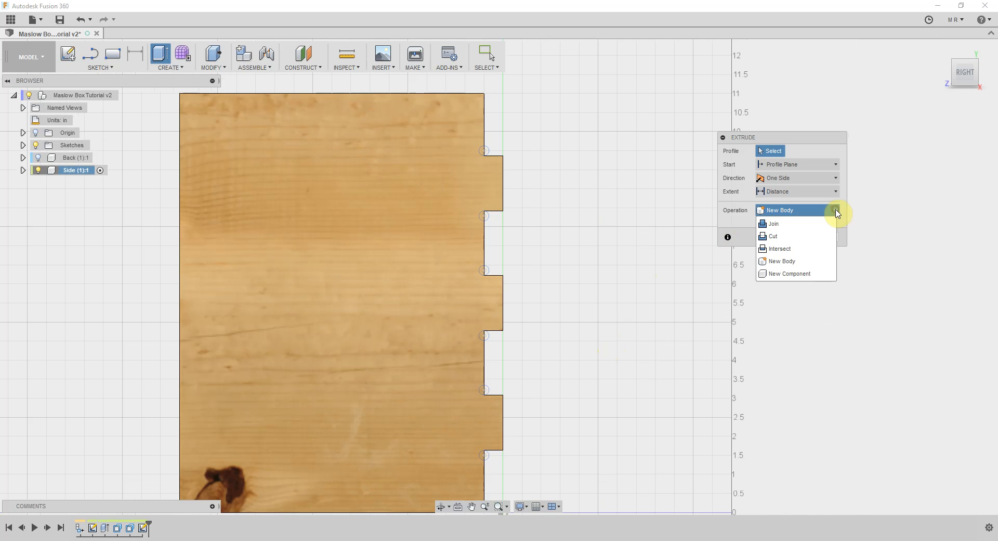
click(809, 235)
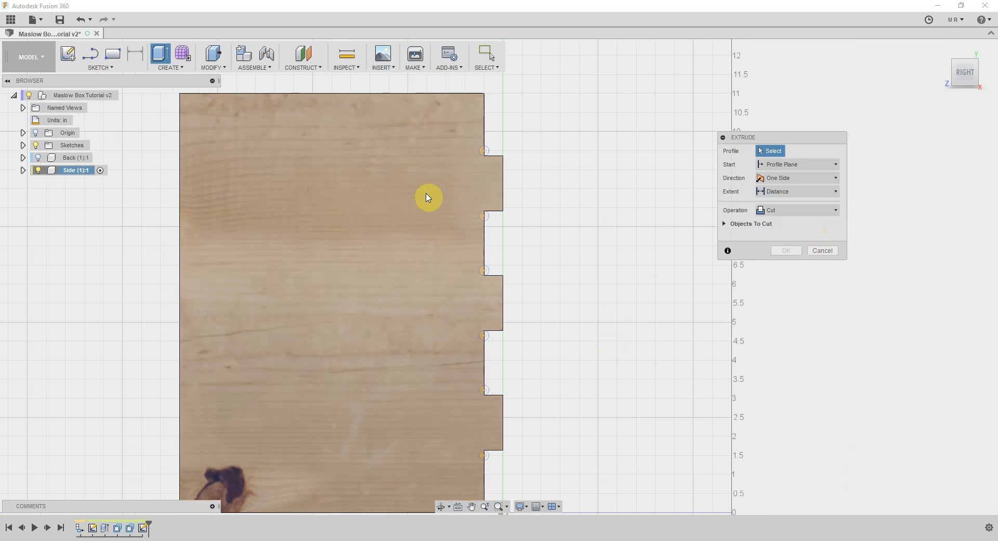
click(481, 152)
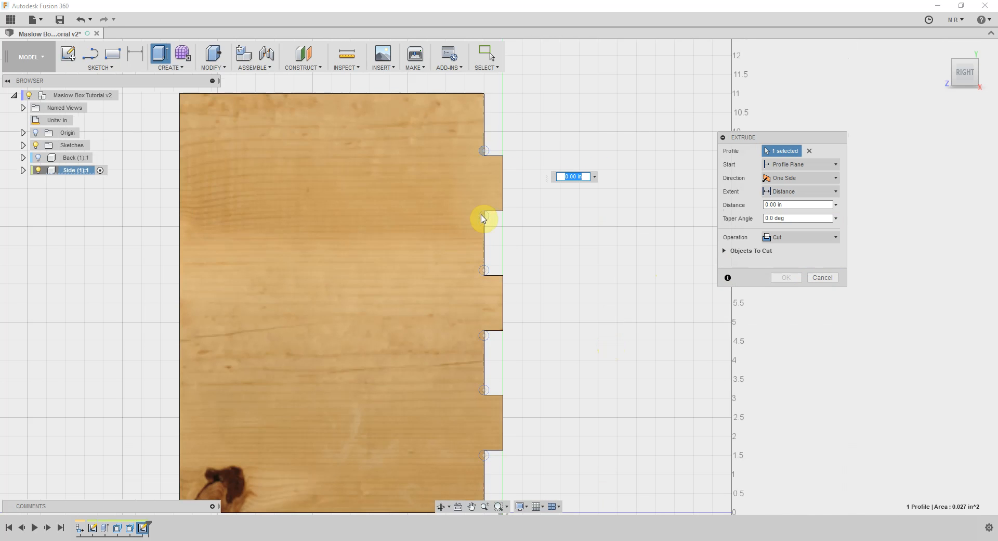
click(484, 216)
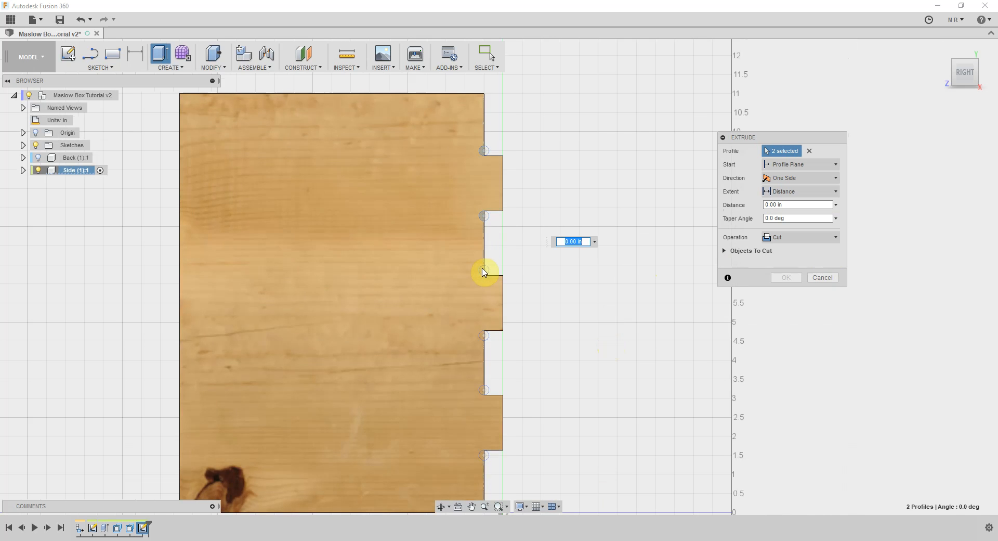
click(483, 272)
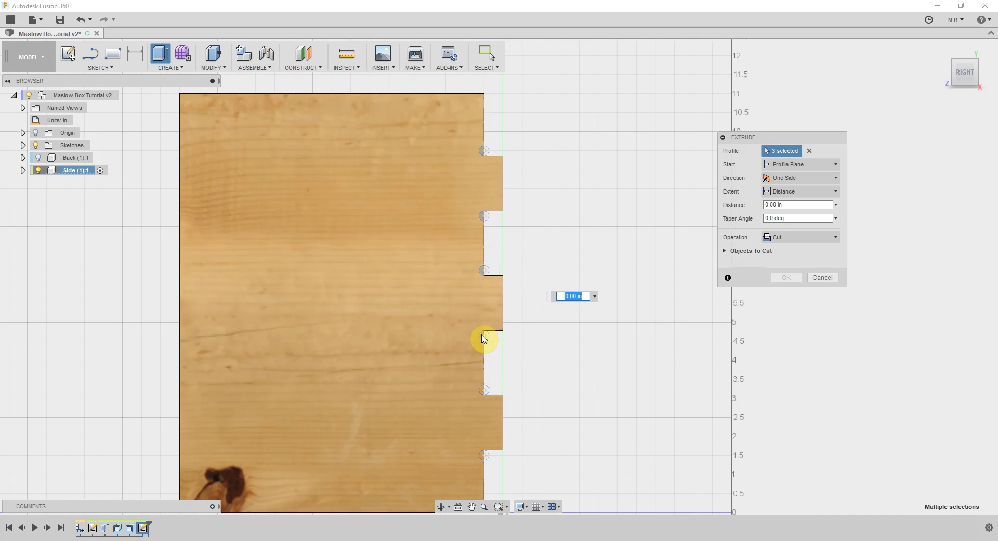
click(483, 336)
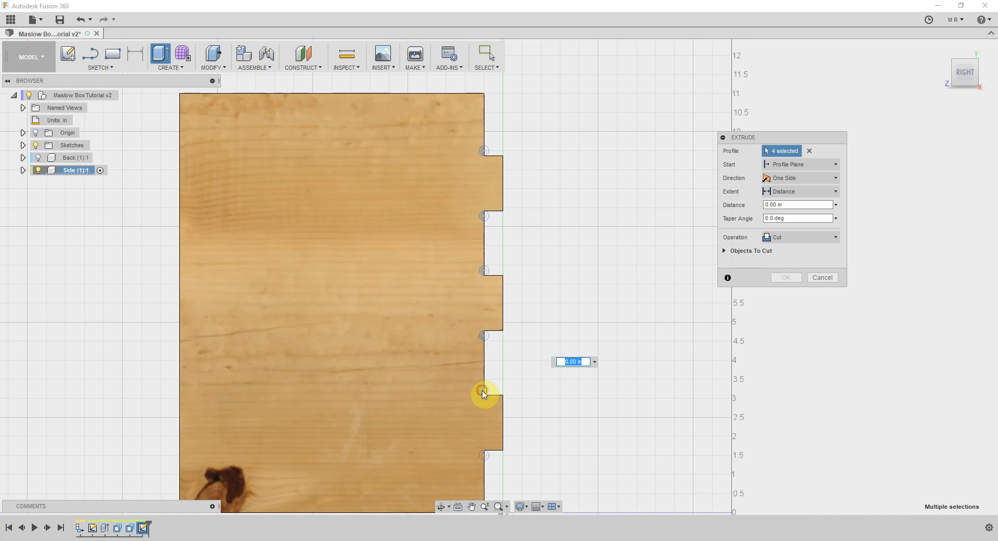
click(483, 392)
click(484, 456)
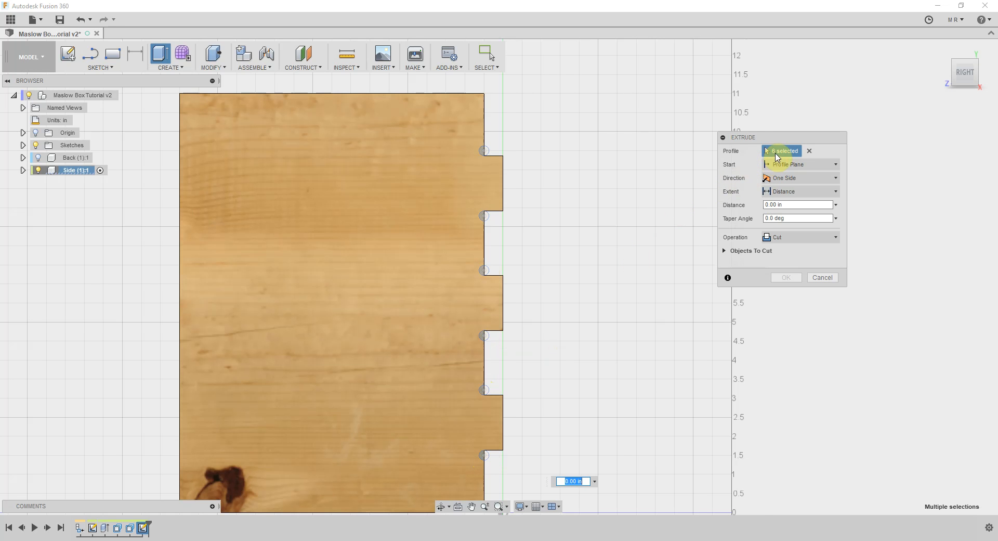
Set the extrusion distance to -Thickness and cut the six corner reliefs through the Side panel
scroll(489, 156, up, 2)
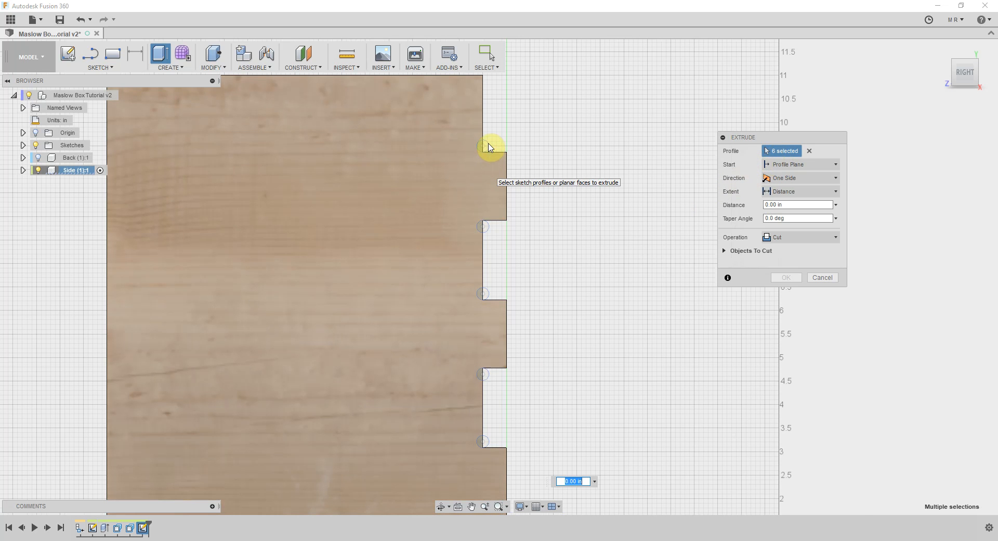
scroll(490, 142, up, 4)
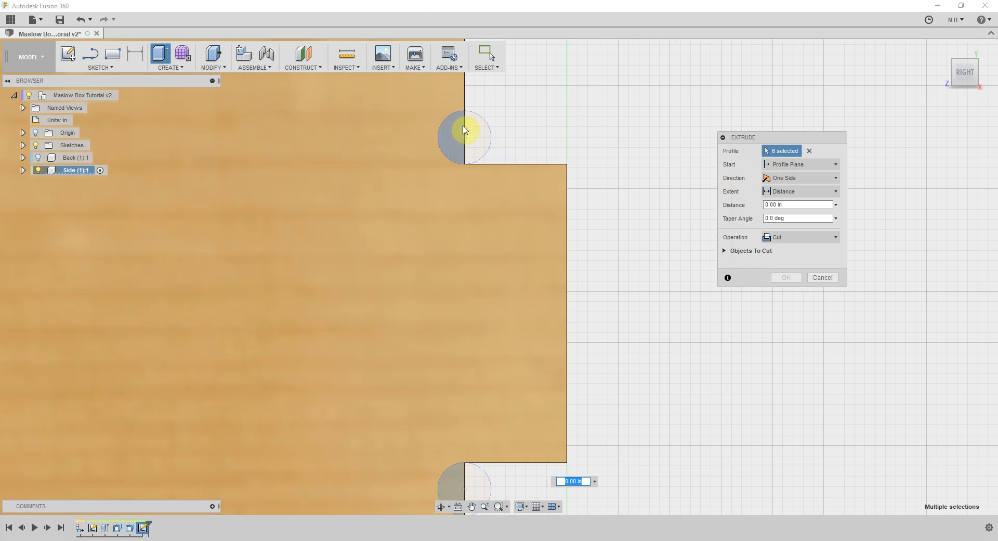
click(976, 76)
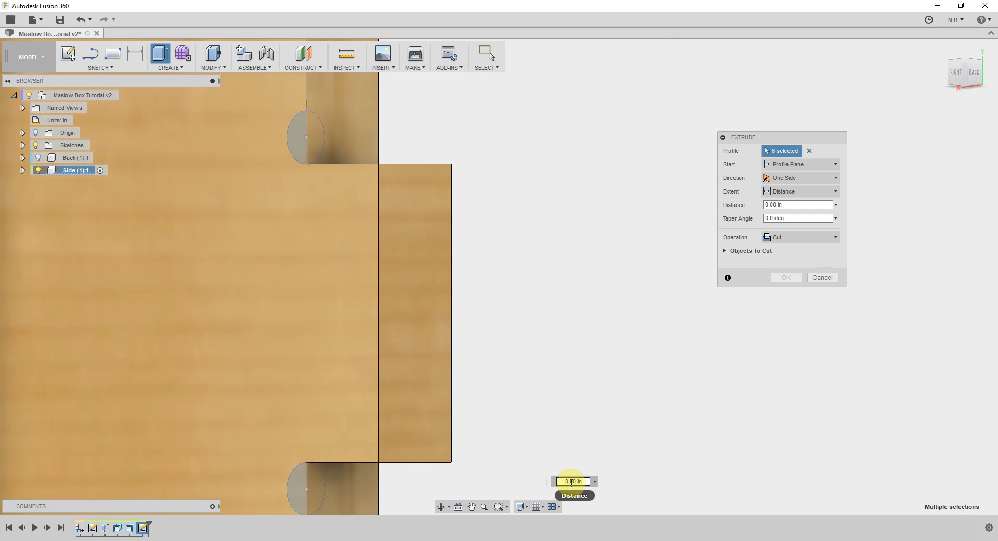
double_click(571, 481)
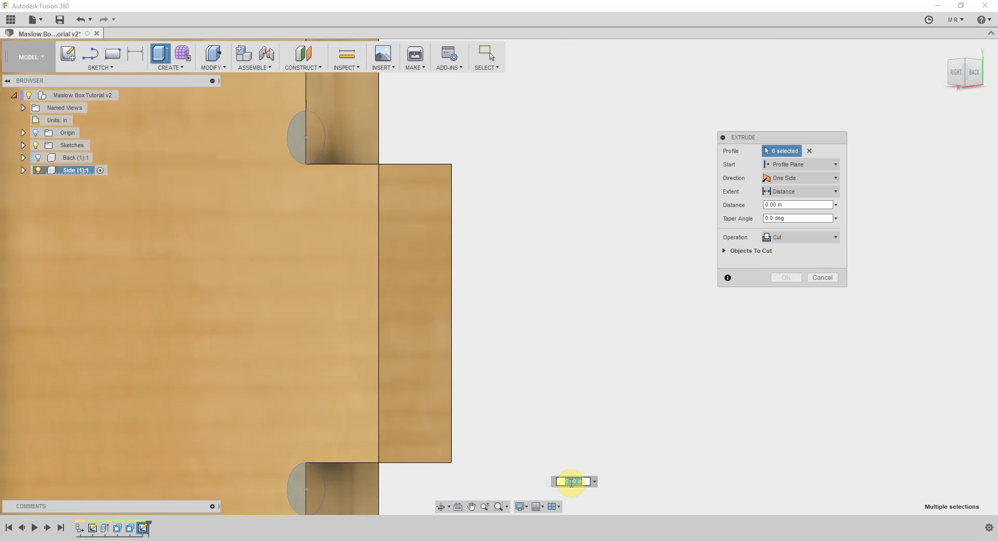
key(BackSpace)
text(th)
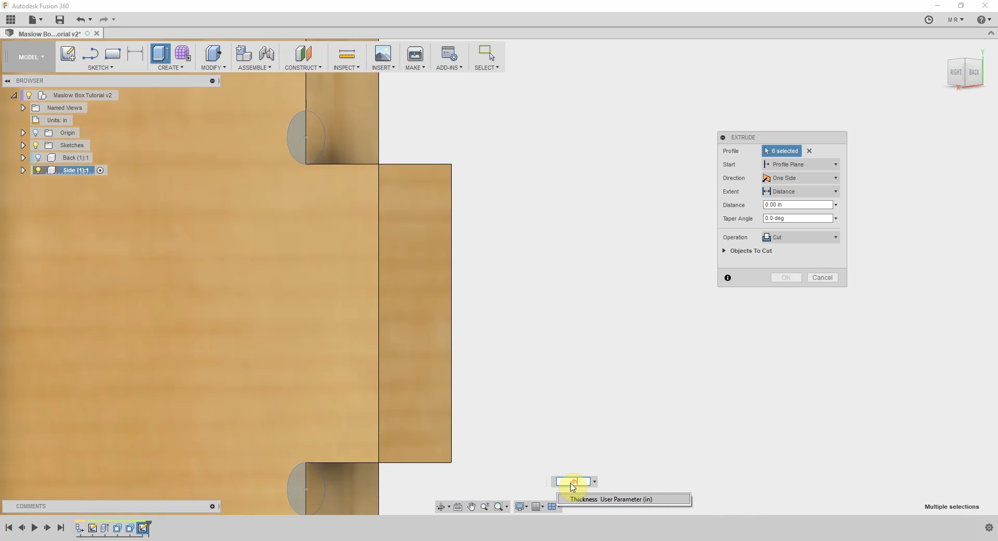
key(Return)
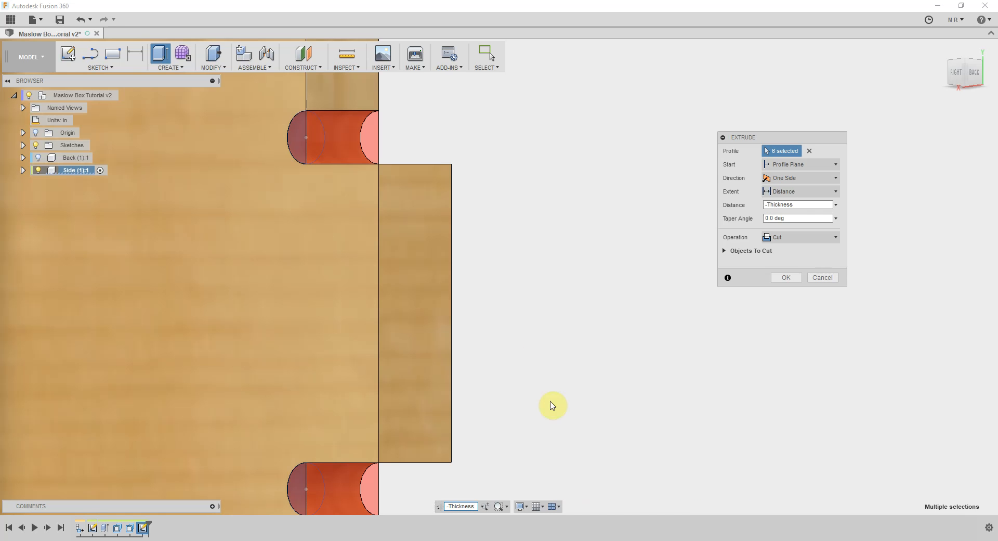
scroll(540, 347, down, 3)
scroll(538, 350, down, 3)
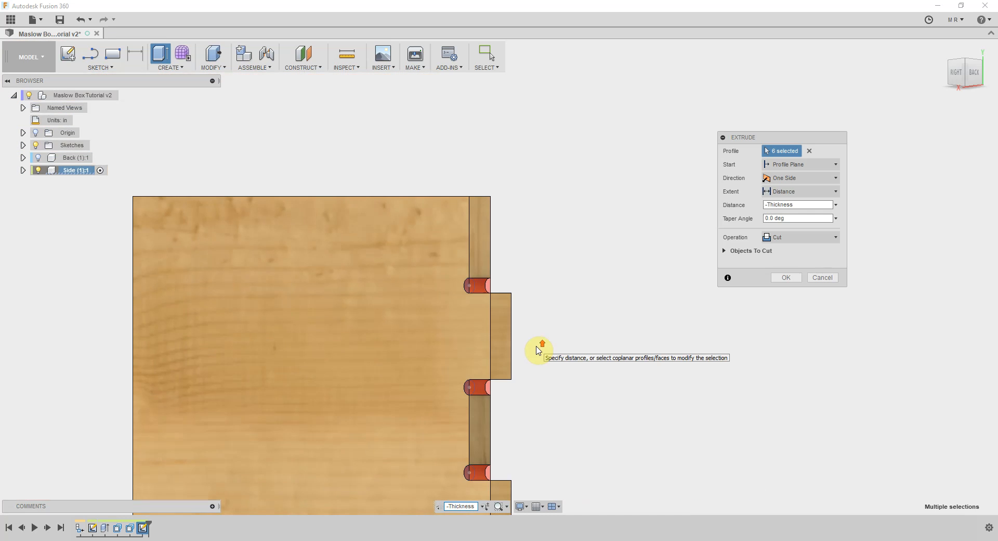
middle_drag(539, 395, 522, 212)
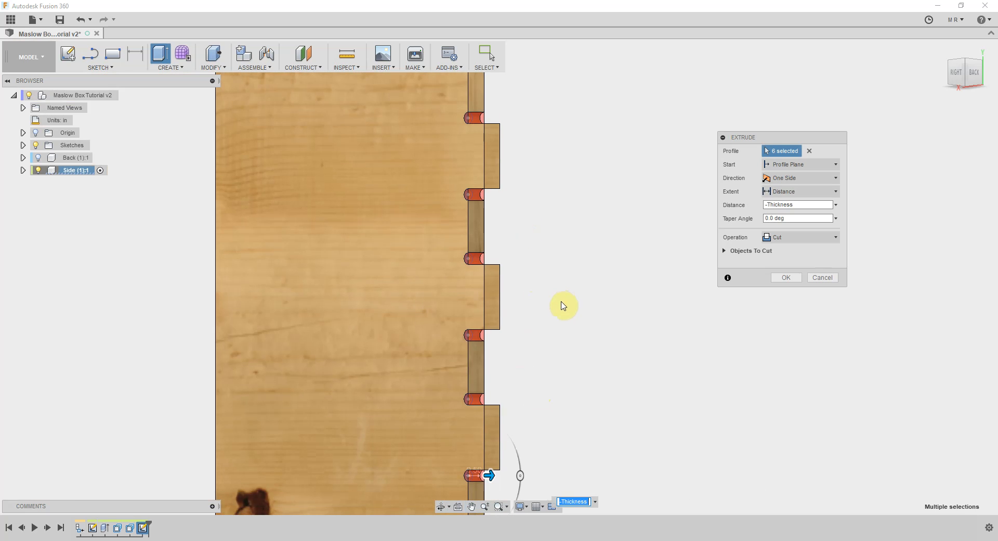
scroll(562, 304, down, 2)
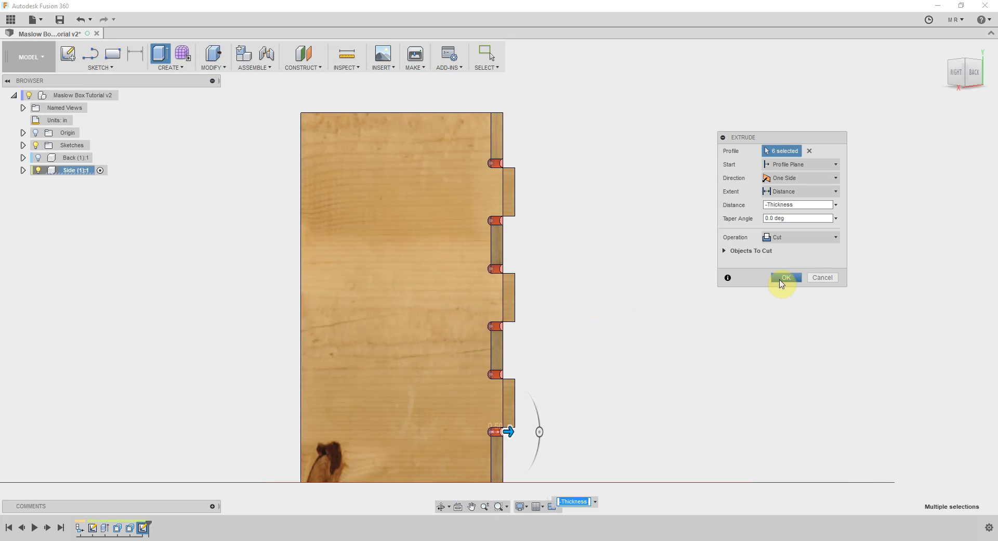
click(786, 278)
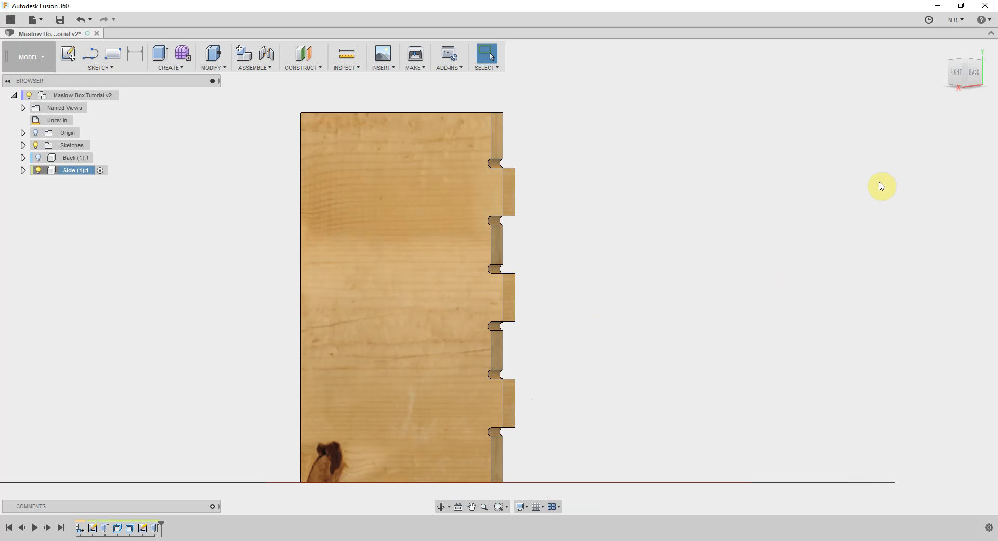
Unisolate the Side component to bring back the Back panel
click(959, 70)
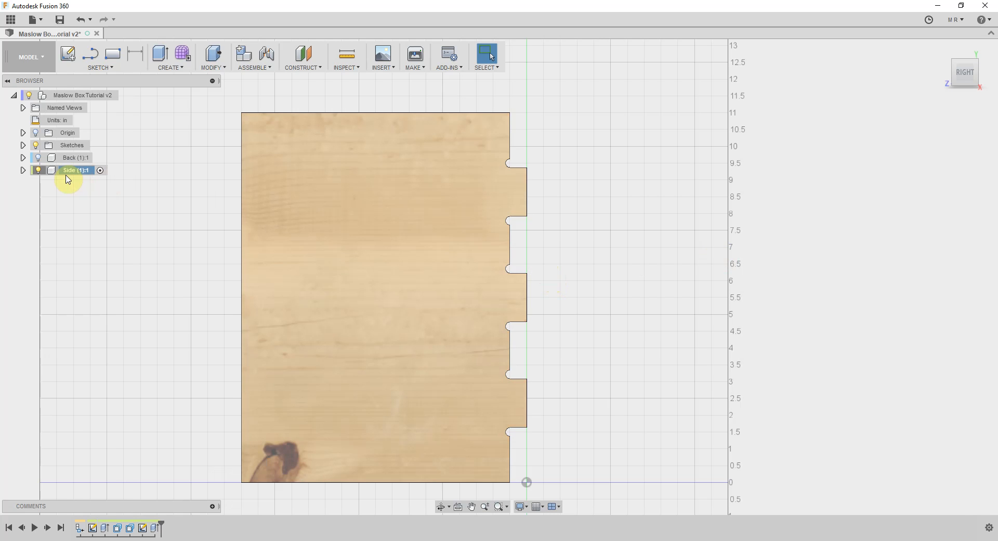
right_click(71, 175)
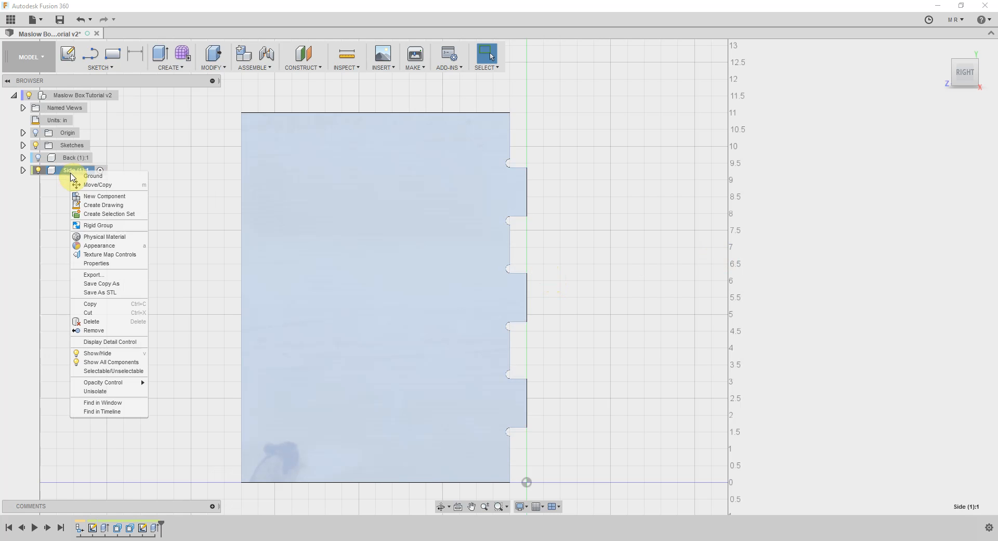
click(107, 393)
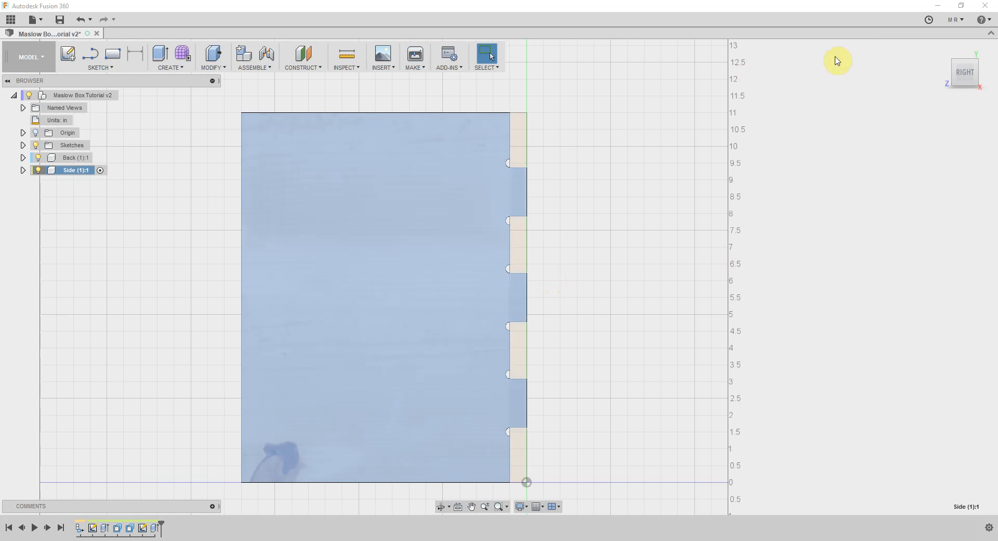
Examine the corner joint between the Side and Back panels from several angles
mouse_move(978, 79)
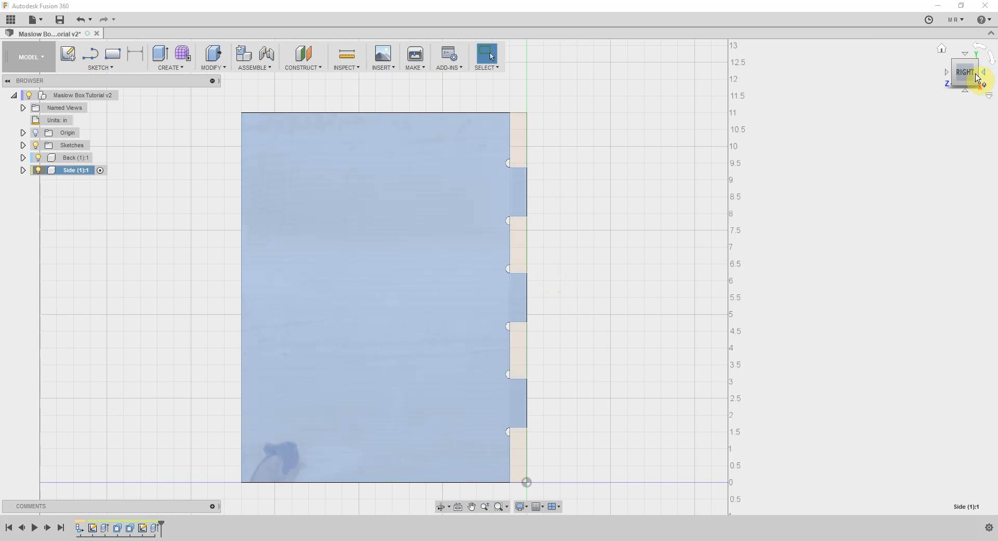
click(981, 74)
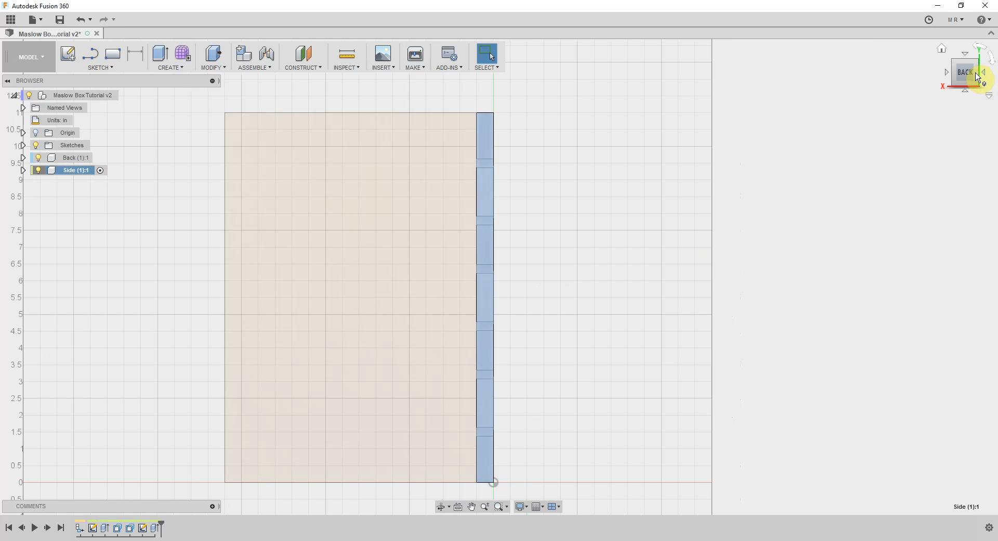
drag(960, 76, 985, 74)
click(979, 75)
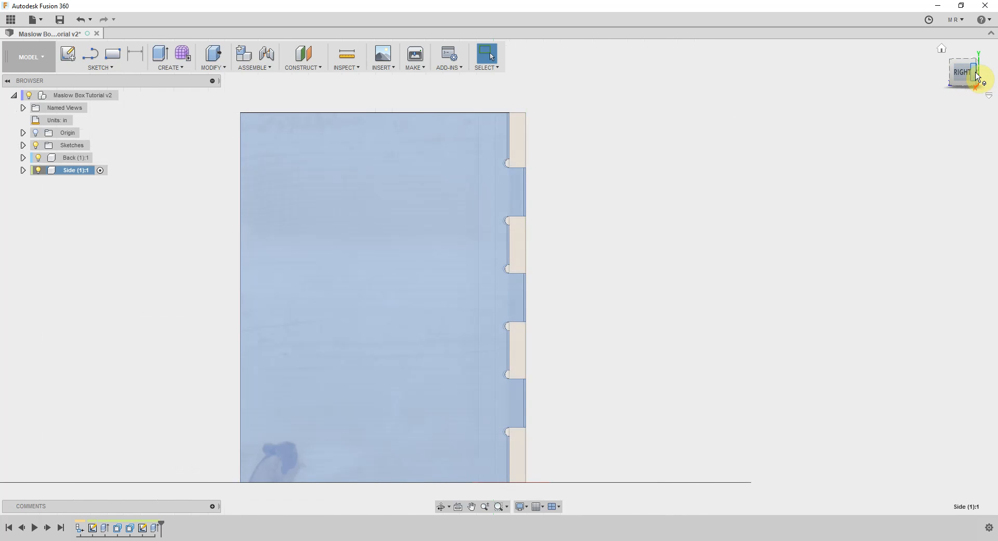
click(961, 71)
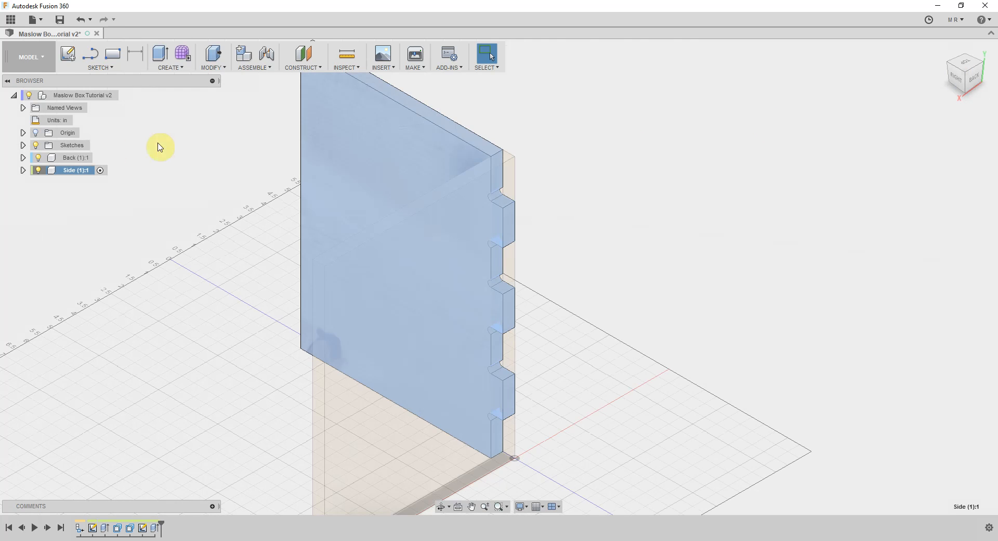
double_click(65, 158)
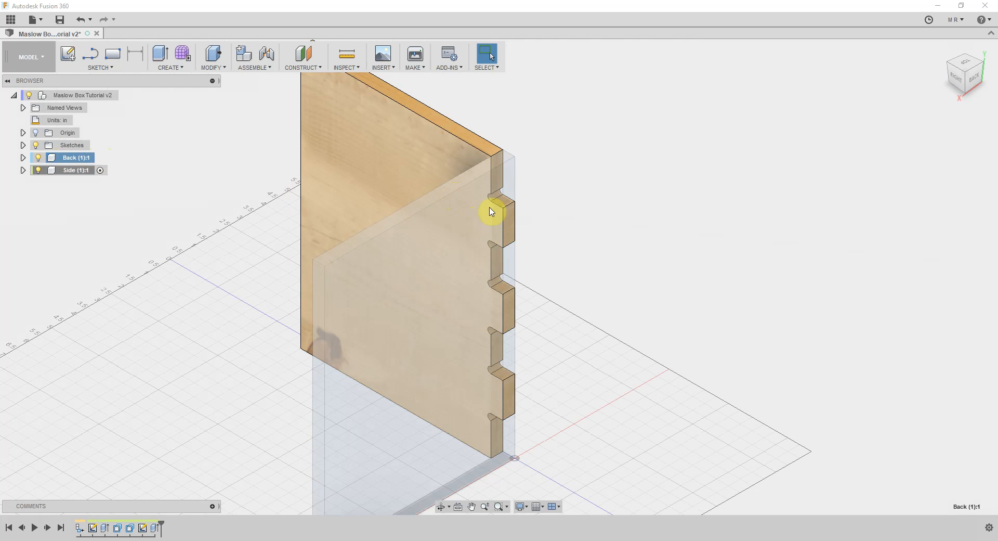
click(956, 81)
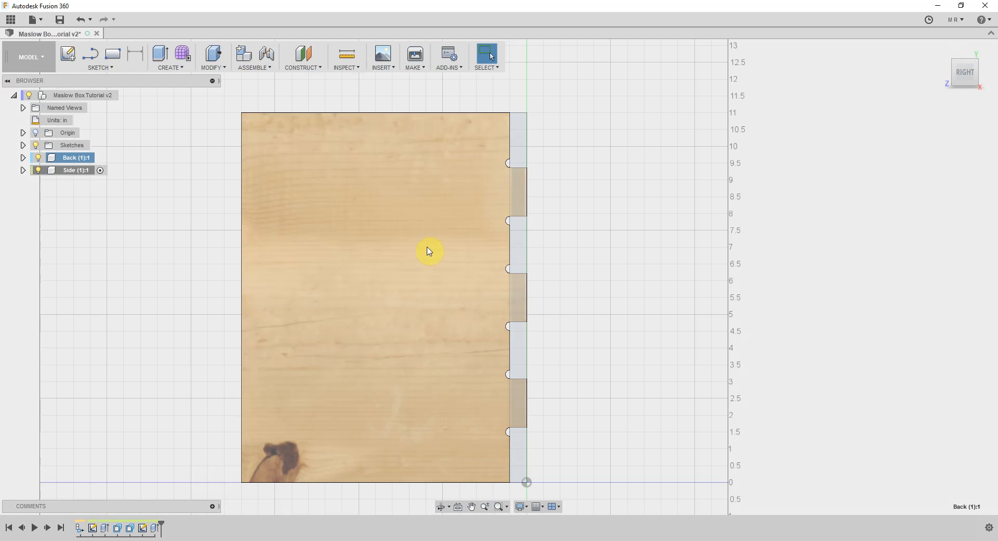
click(957, 76)
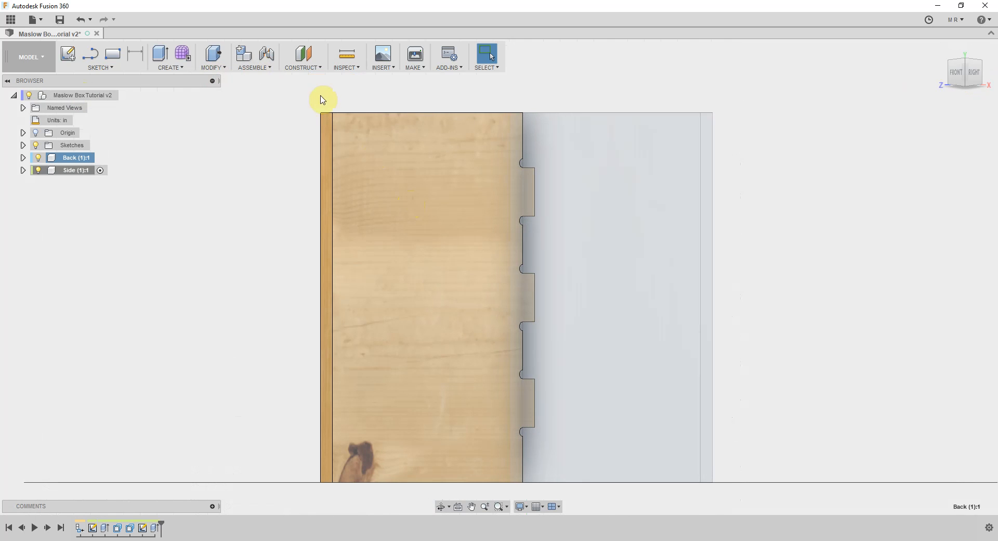
Combine with the Cut operation, using the Back panel as target body and the Side panel as tool body, with Keep Tools enabled
click(224, 71)
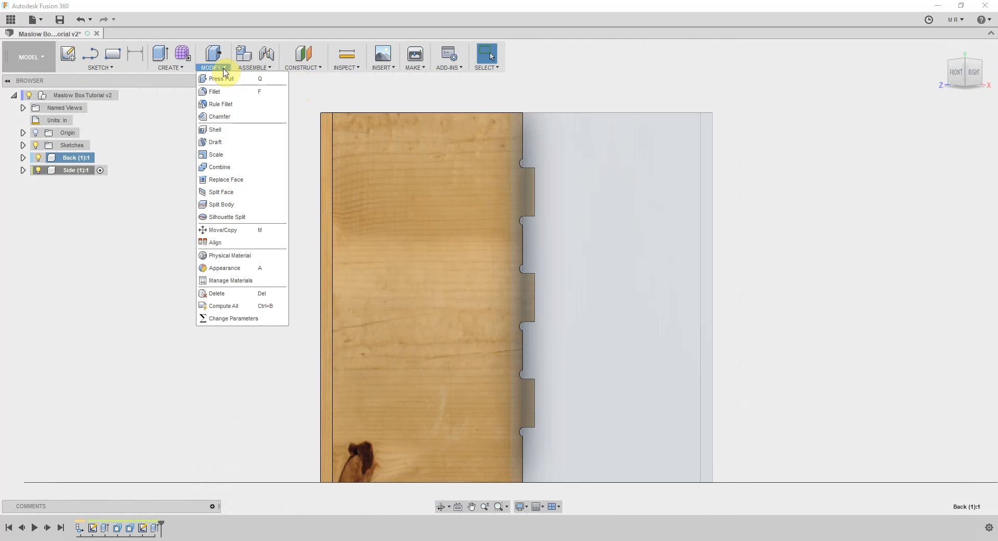
click(219, 167)
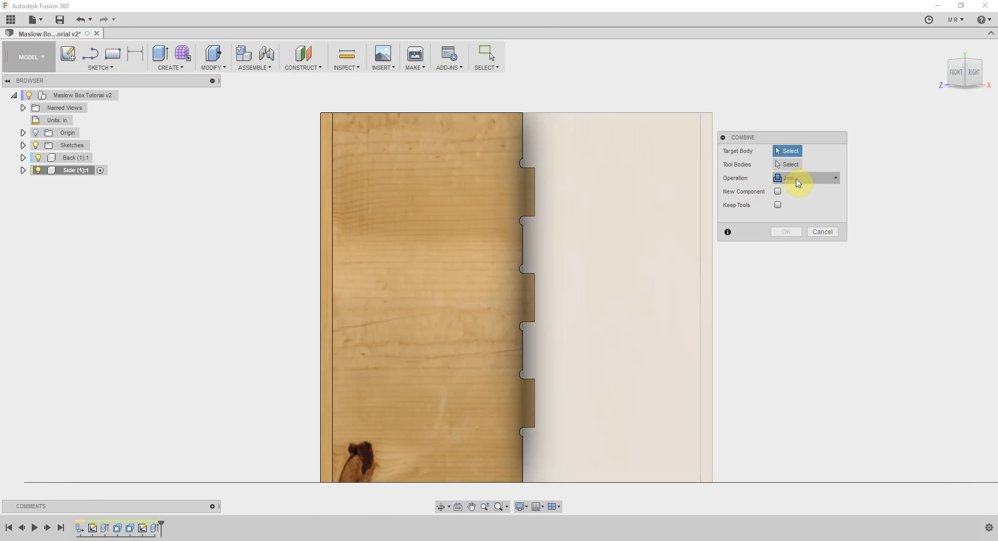
click(834, 178)
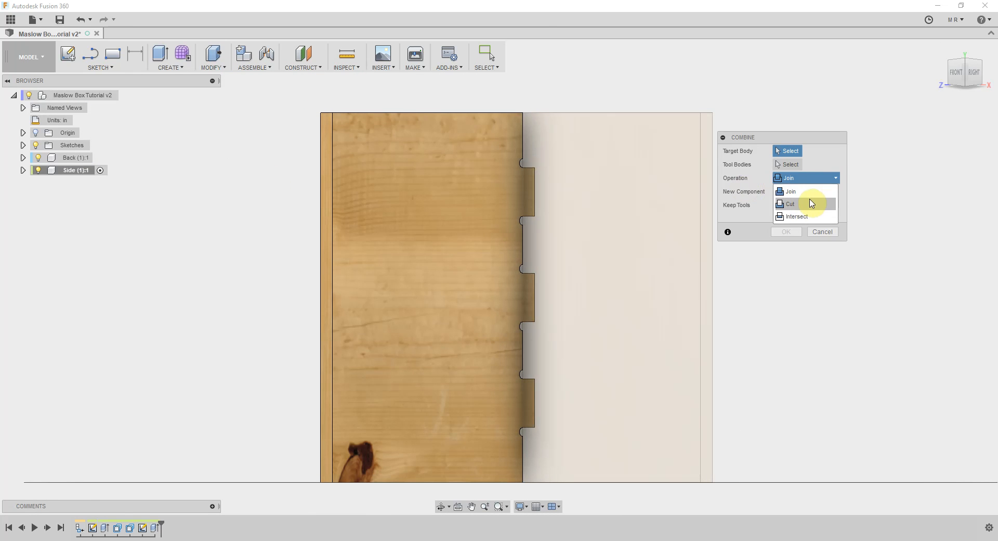
click(812, 203)
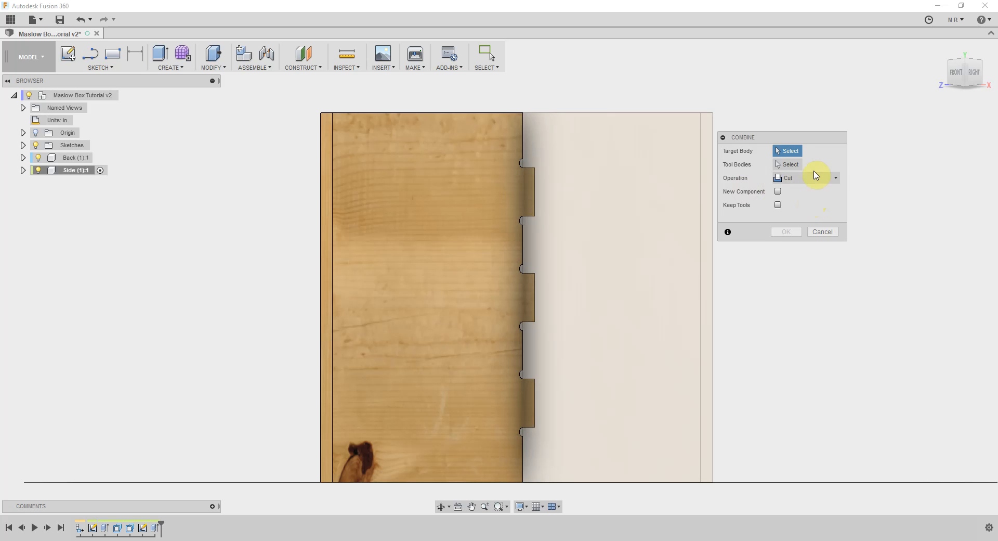
click(645, 238)
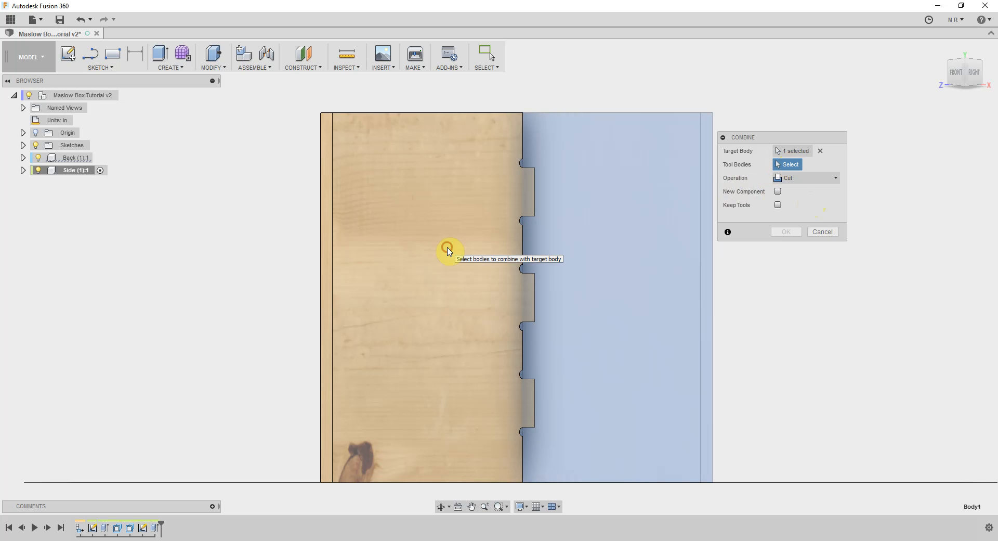
click(450, 251)
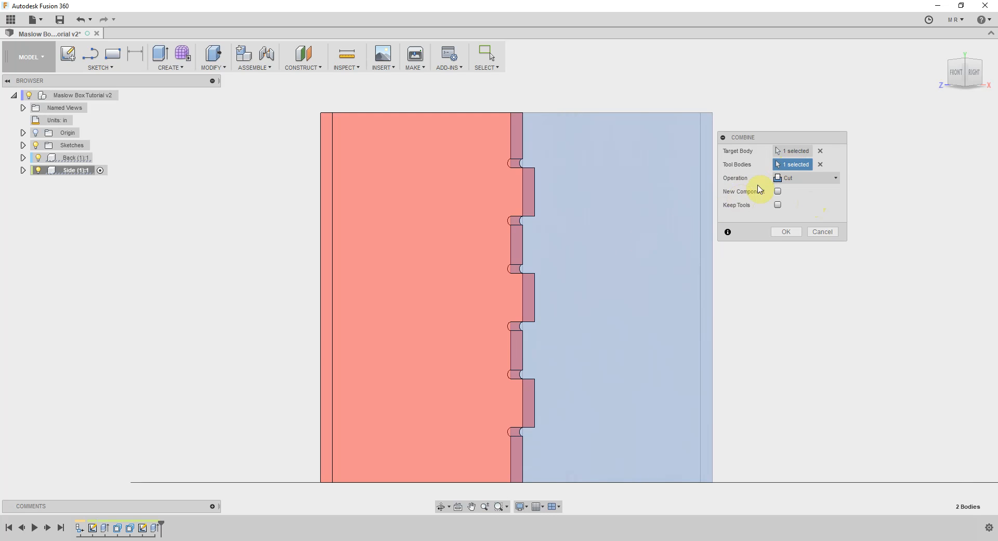
click(777, 205)
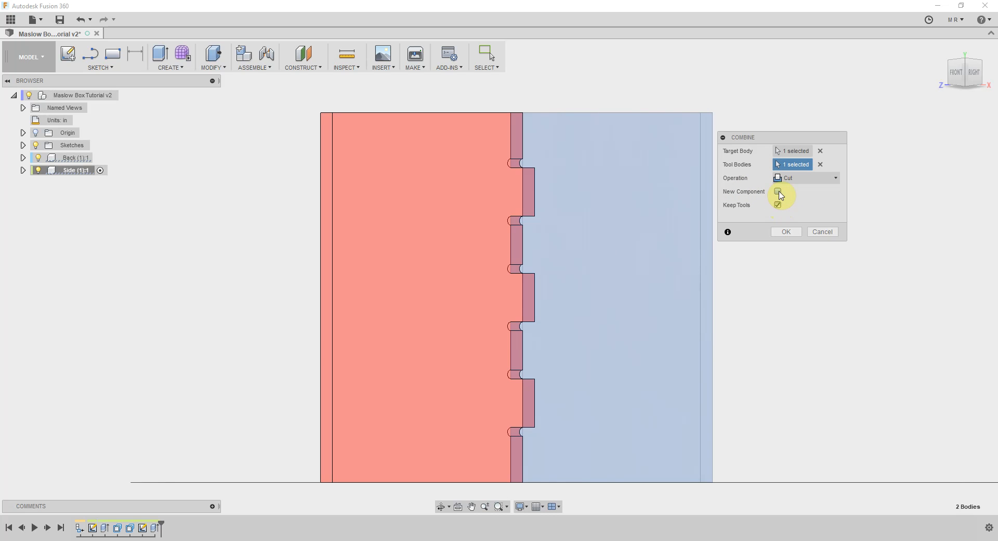
click(785, 232)
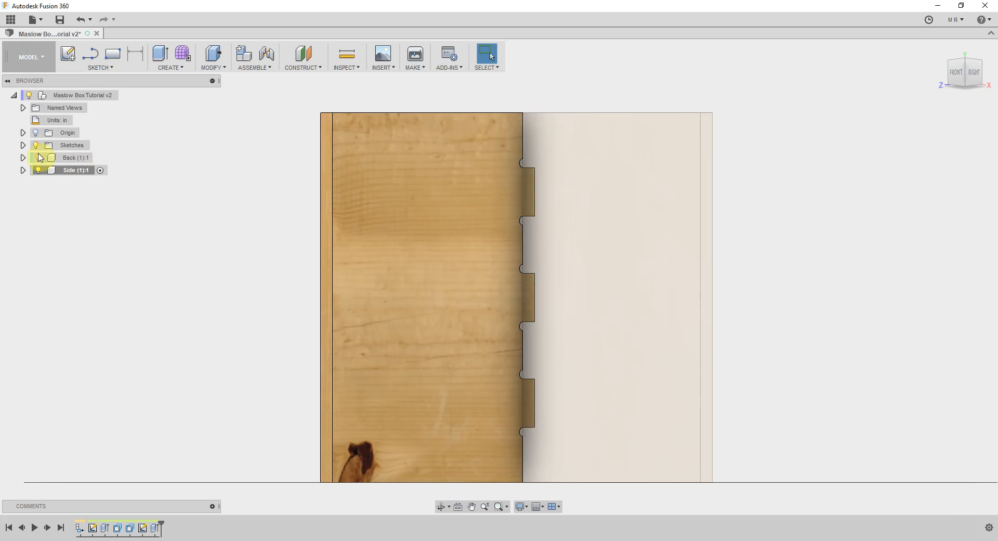
Activate the Back component and isolate it so the Side is hidden
click(76, 157)
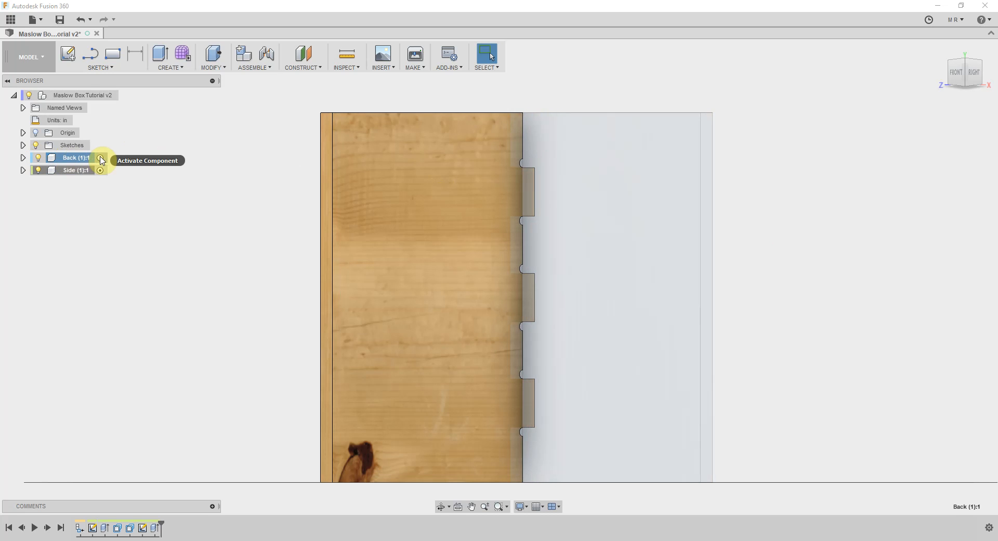
click(100, 158)
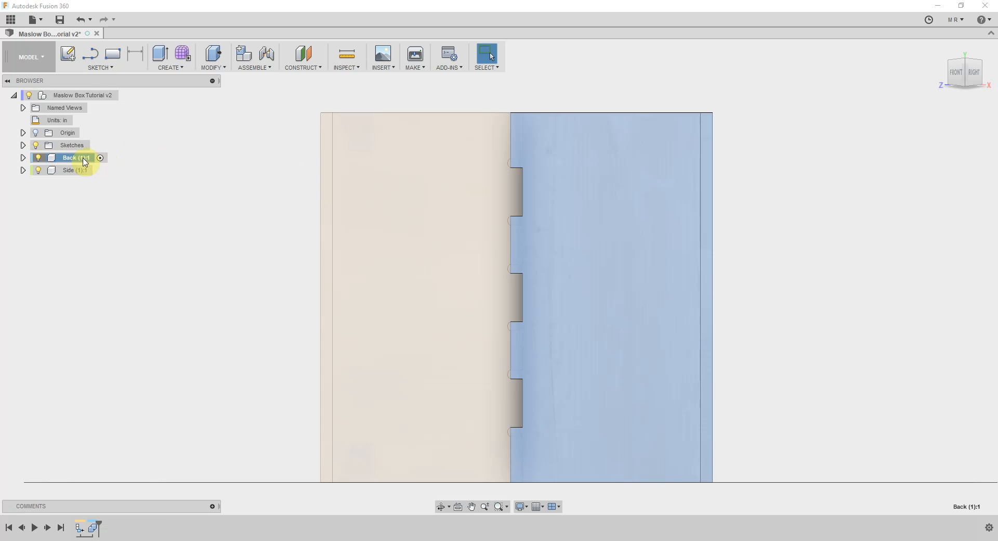
right_click(74, 160)
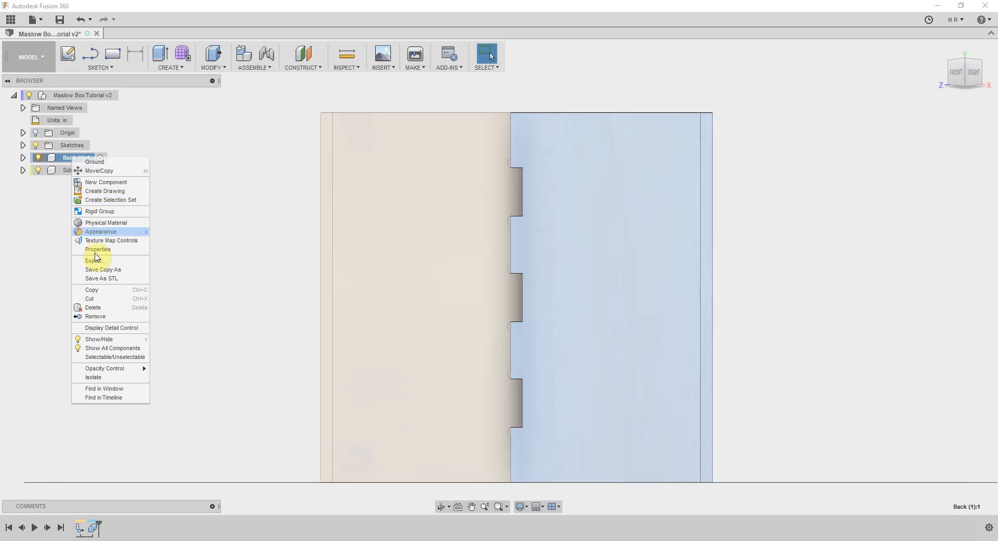
click(115, 378)
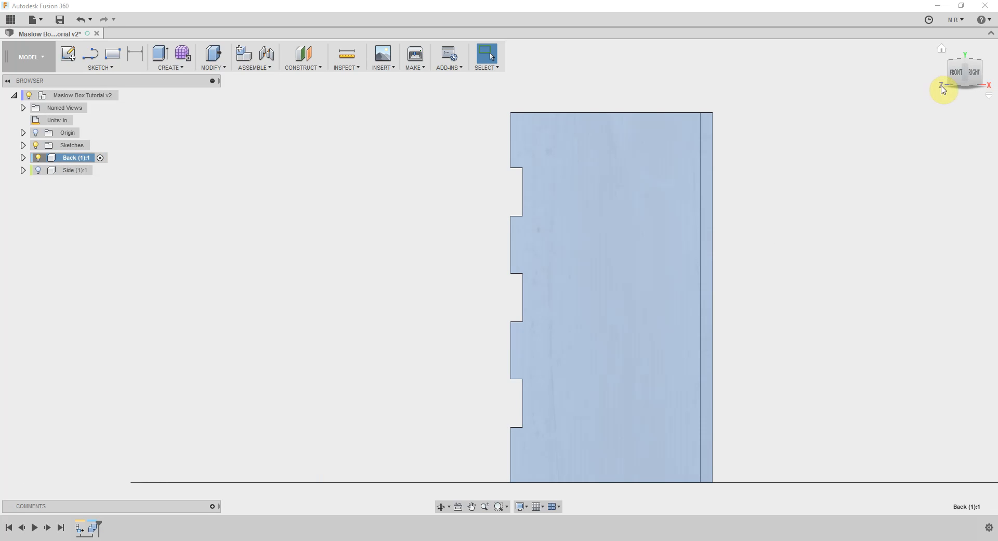
From the front view, measure the height of the Back panel's uppermost slot between its two outer corner vertices
click(960, 75)
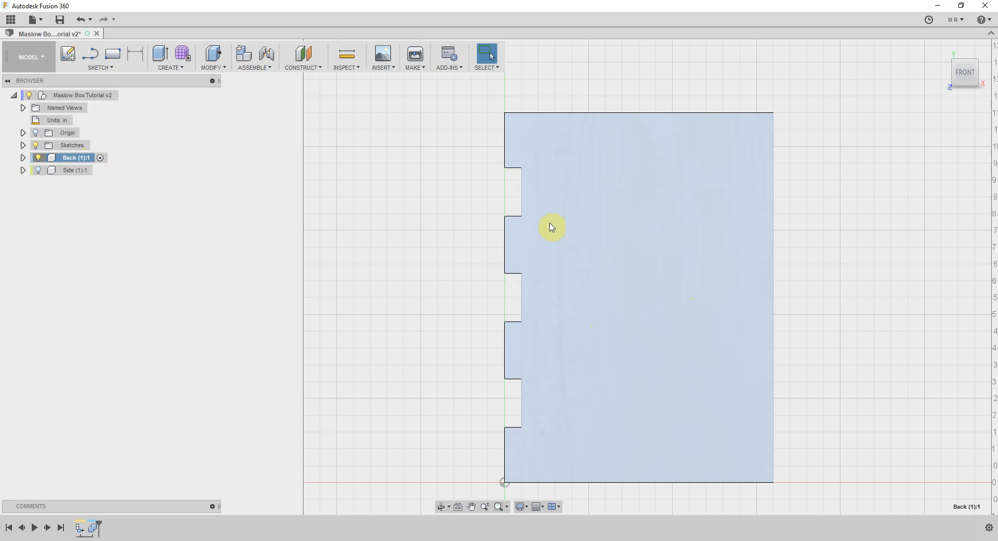
click(358, 68)
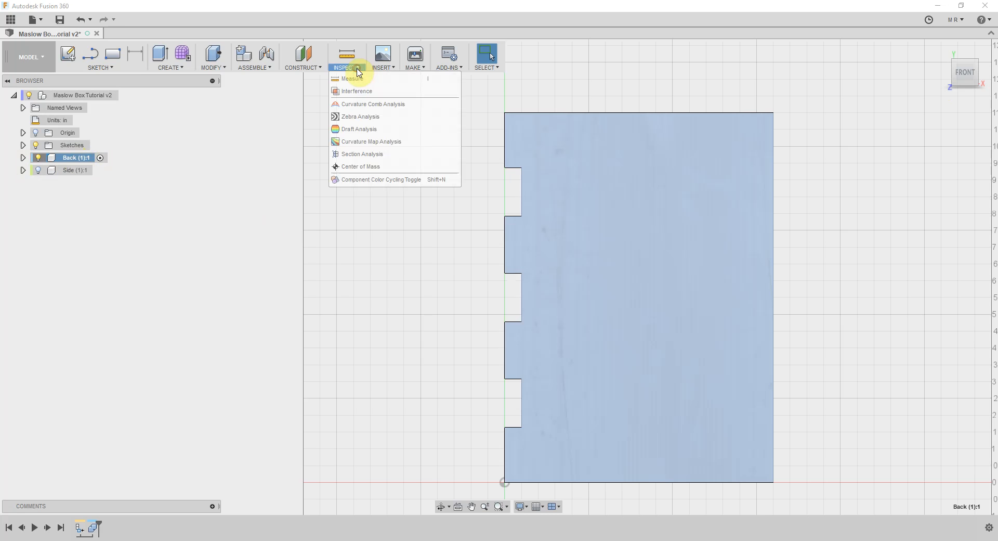
click(350, 85)
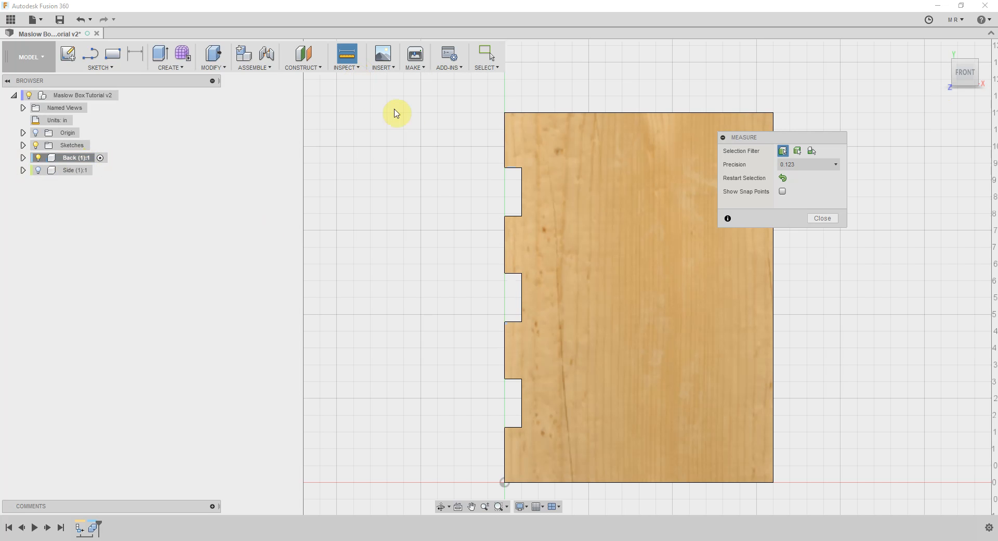
click(505, 167)
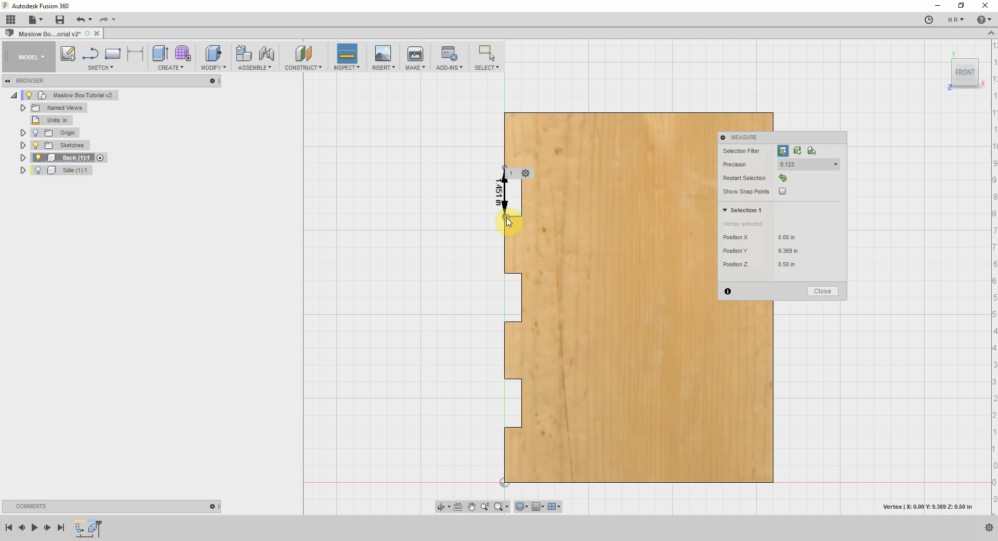
click(506, 216)
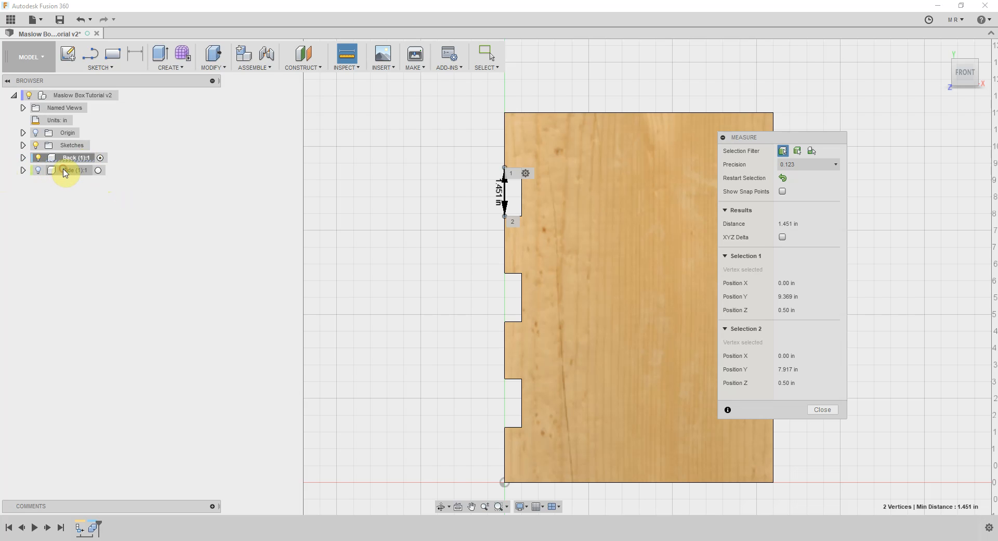
Activate the Side component, switch to the left view and isolate the Side
click(98, 170)
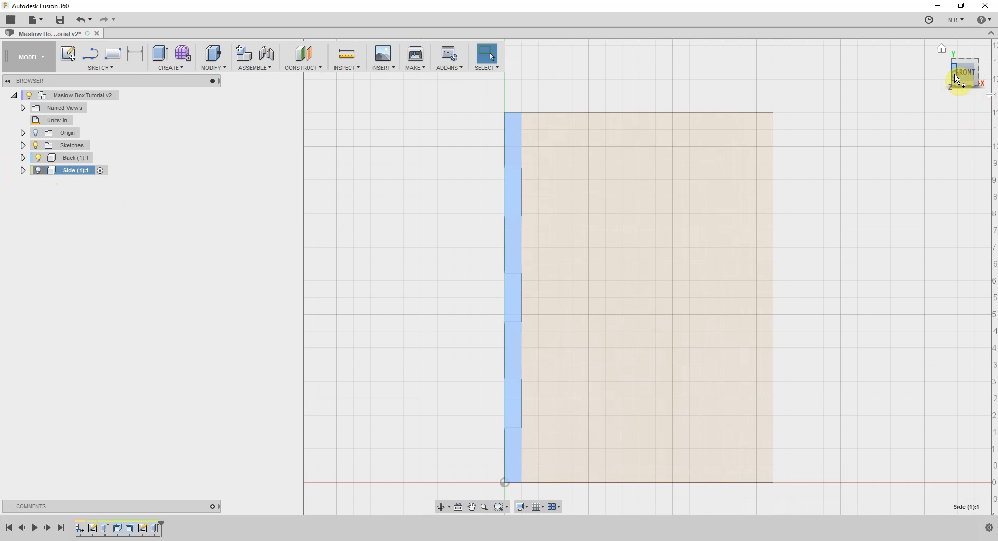
click(957, 78)
click(955, 78)
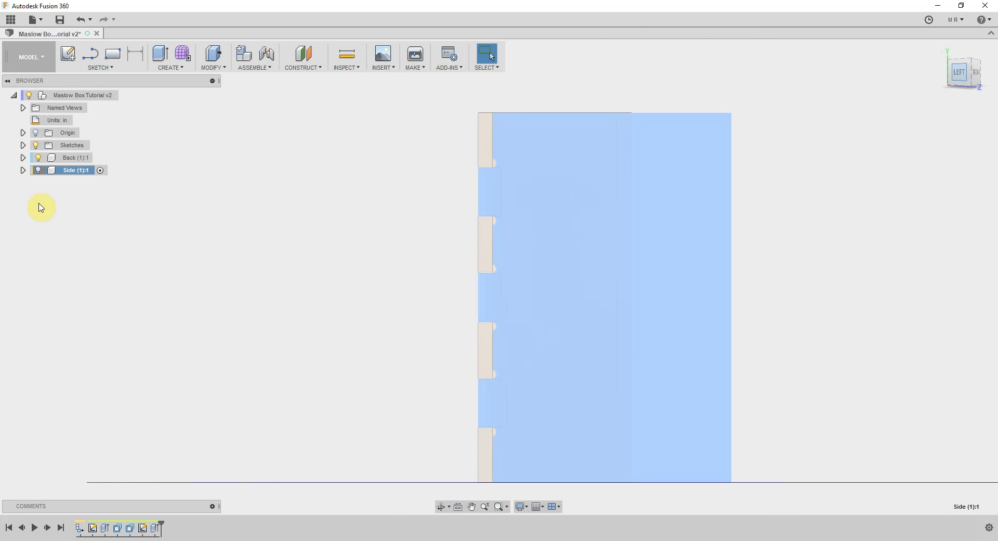
right_click(72, 175)
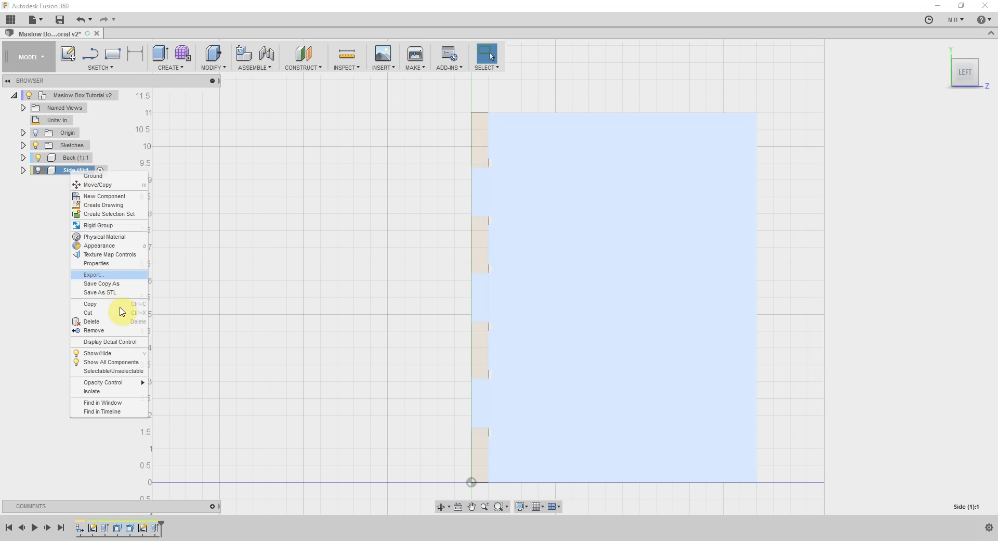
click(112, 396)
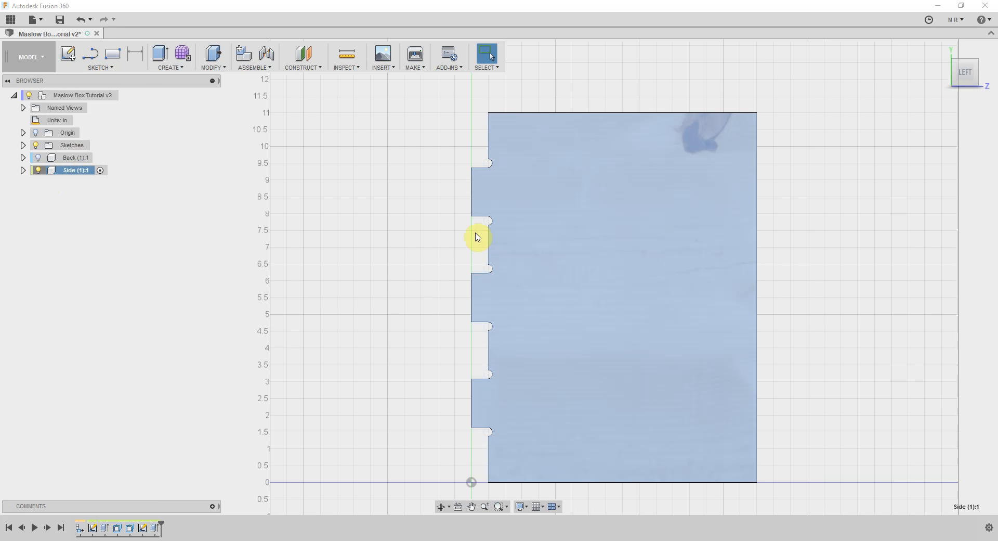
click(355, 69)
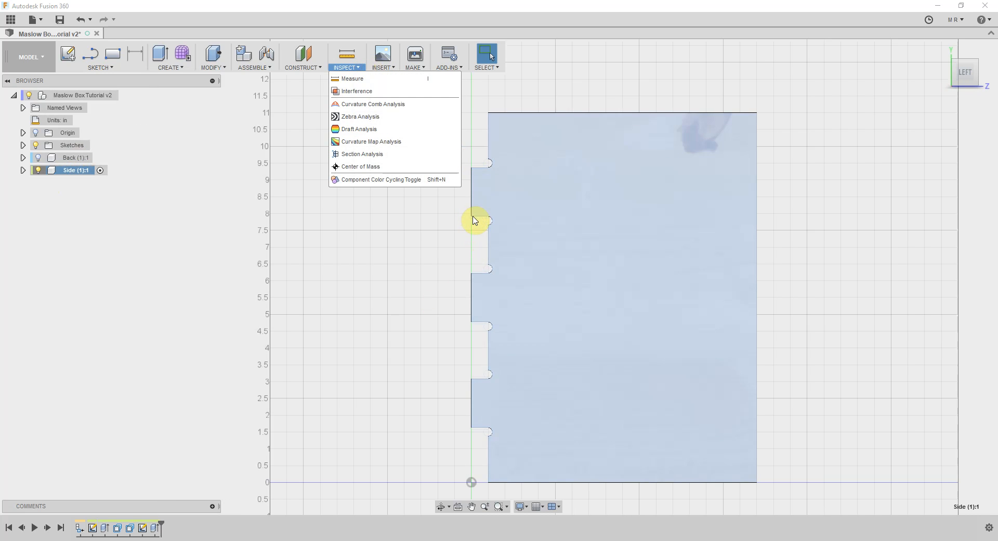
click(470, 284)
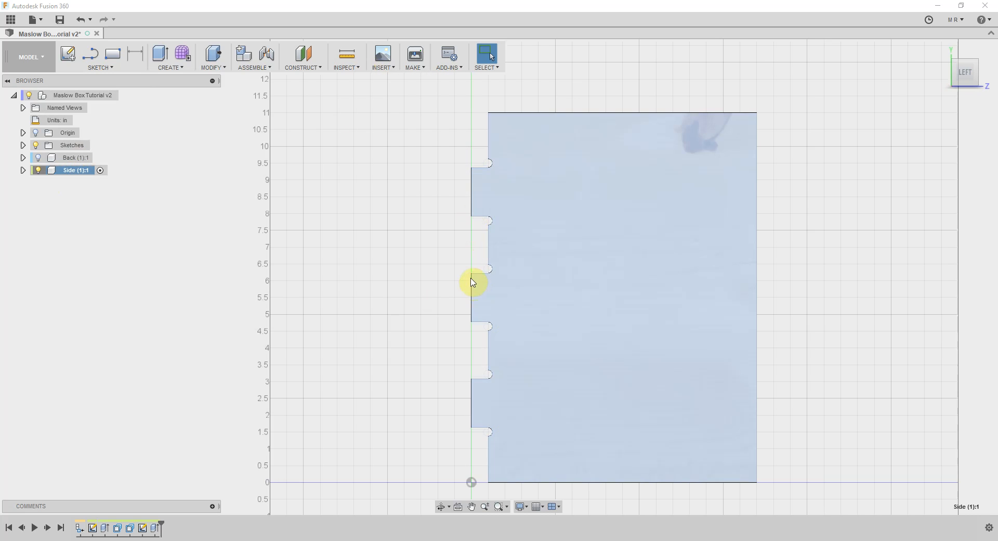
click(471, 273)
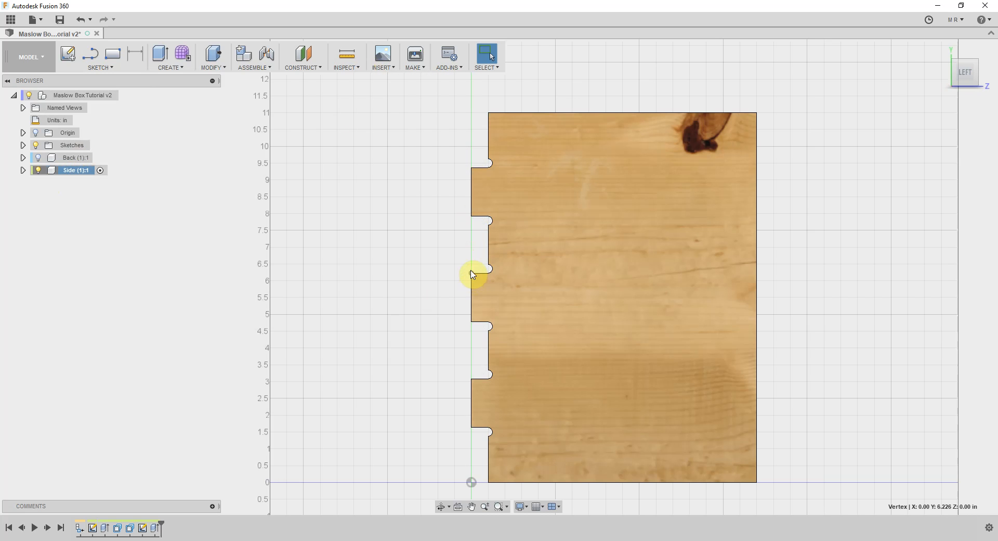
click(472, 216)
click(347, 66)
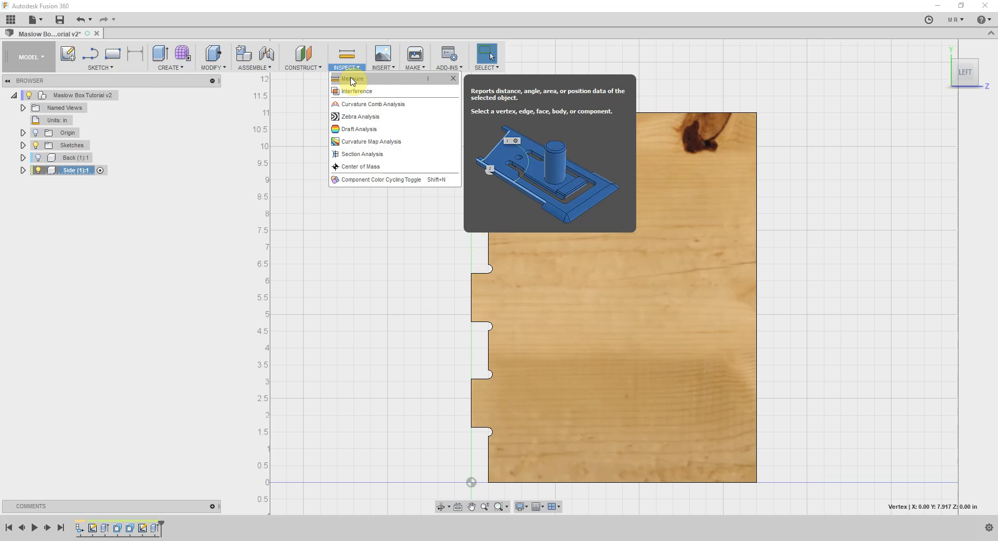
click(353, 80)
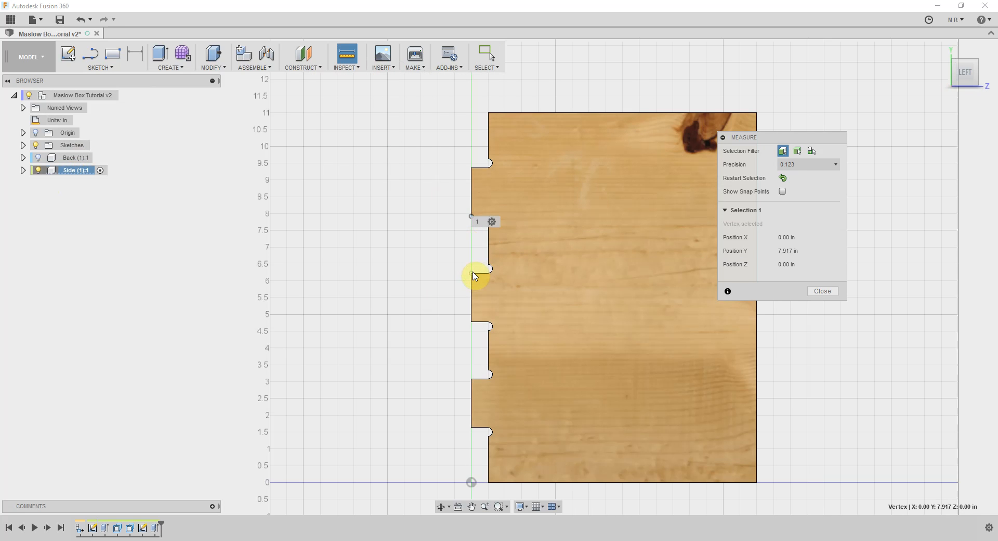
click(474, 275)
click(473, 216)
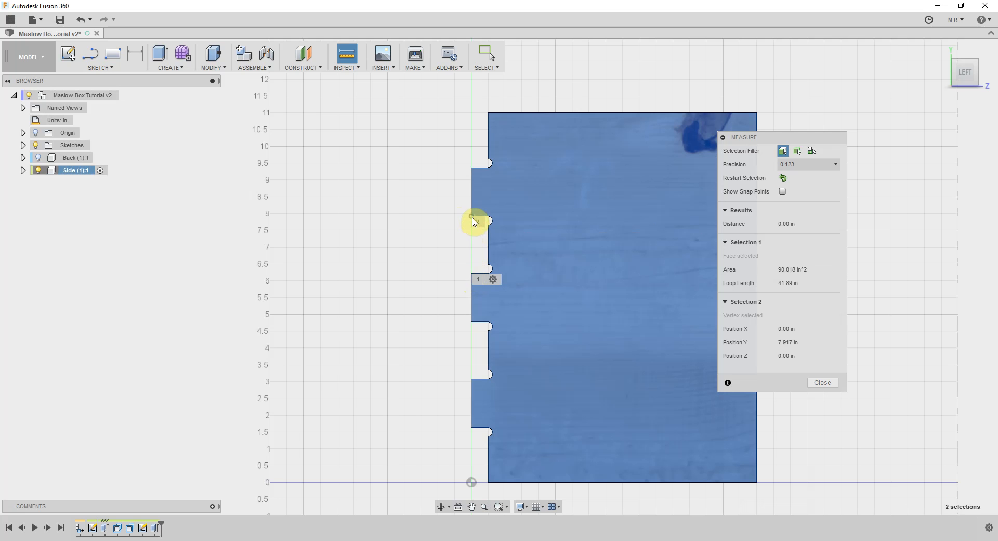
Measure the gap between the upper and middle tabs of the Side panel from corner vertex to corner vertex
click(347, 68)
click(350, 82)
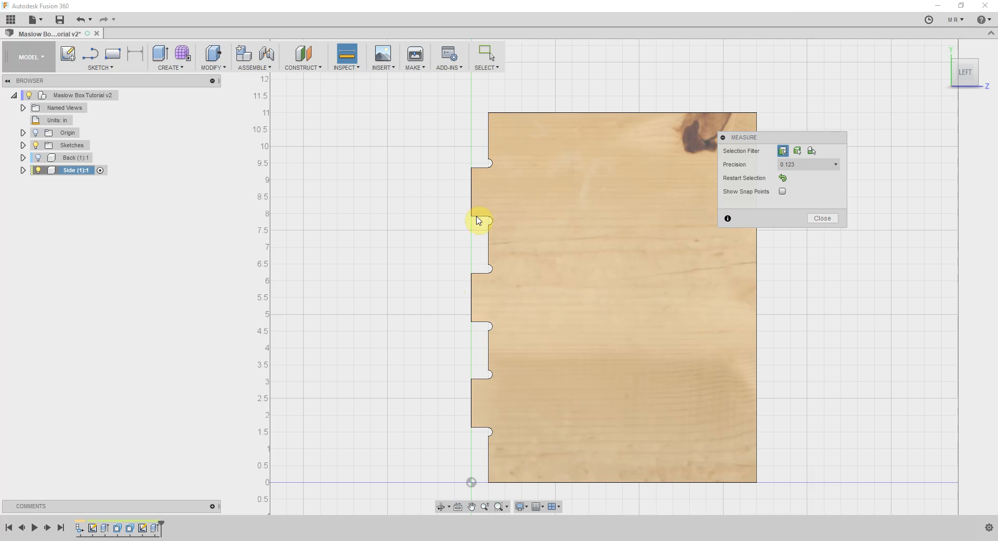
click(472, 217)
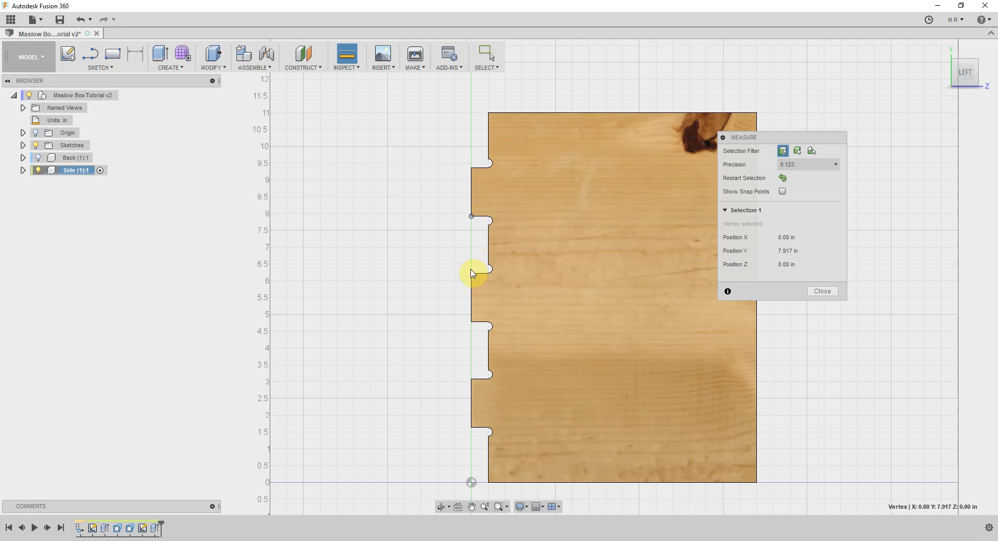
click(472, 273)
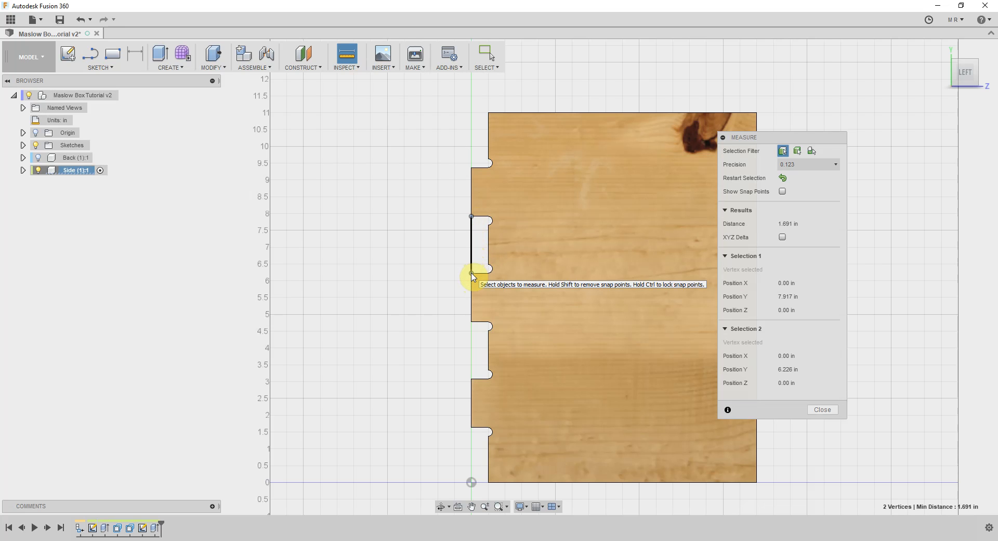
Restart the measurement and measure the height of the Side panel's uppermost tab between its outer corner vertices
click(448, 214)
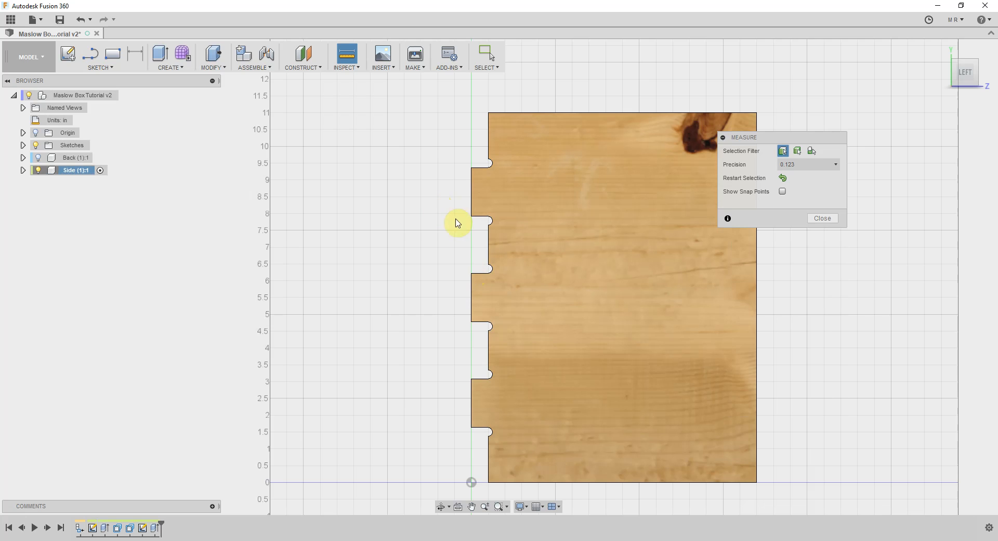
click(471, 216)
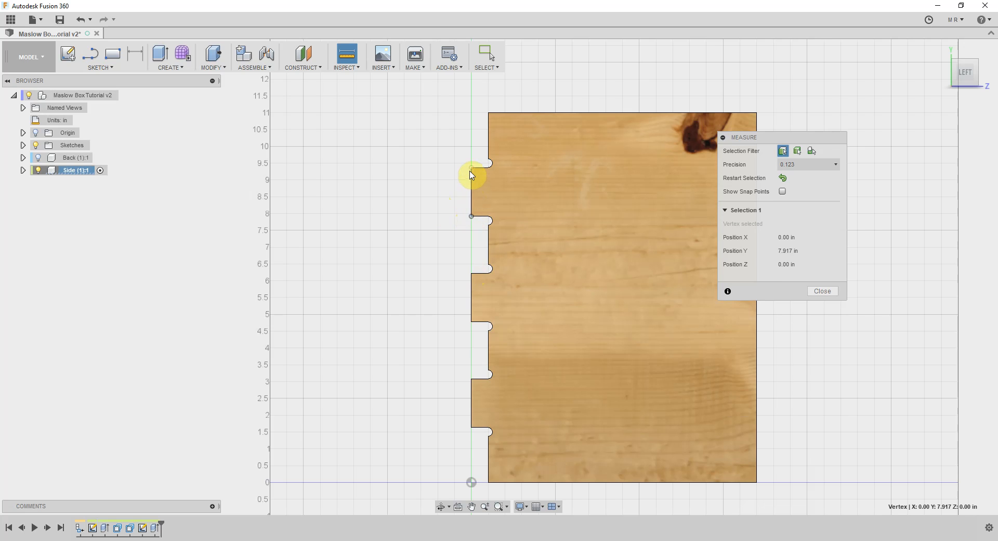
click(471, 167)
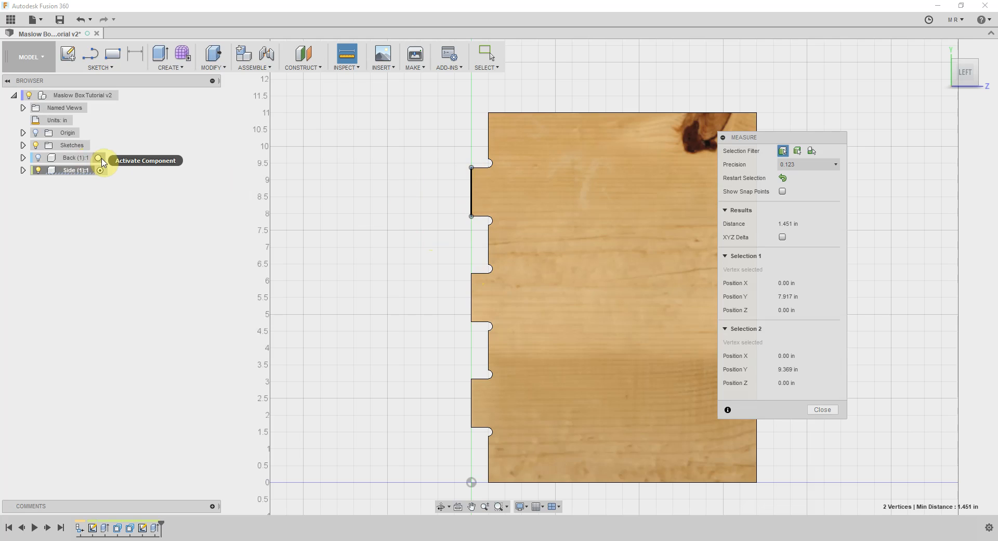
Activate the Back component, unisolate the Side and isolate the Back instead
click(99, 159)
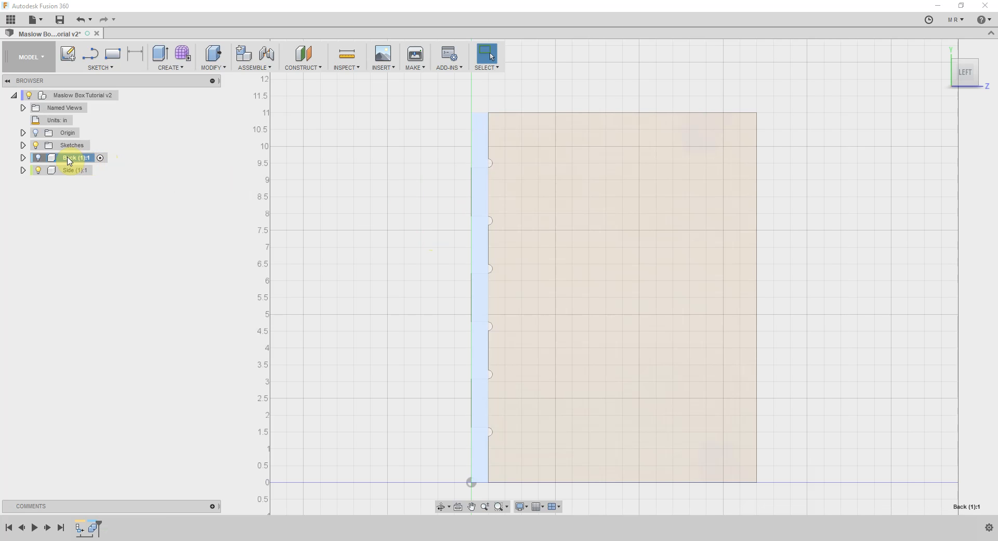
right_click(69, 160)
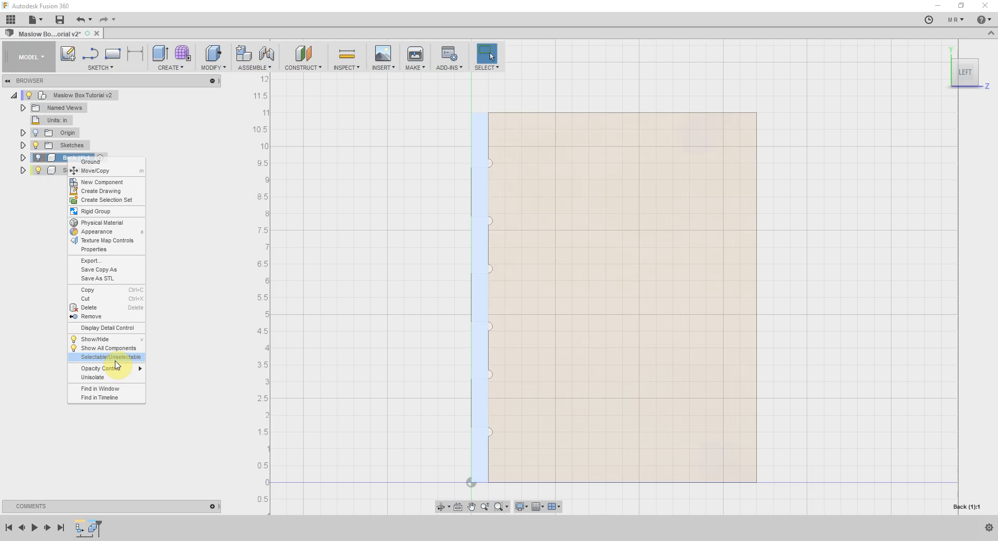
click(186, 224)
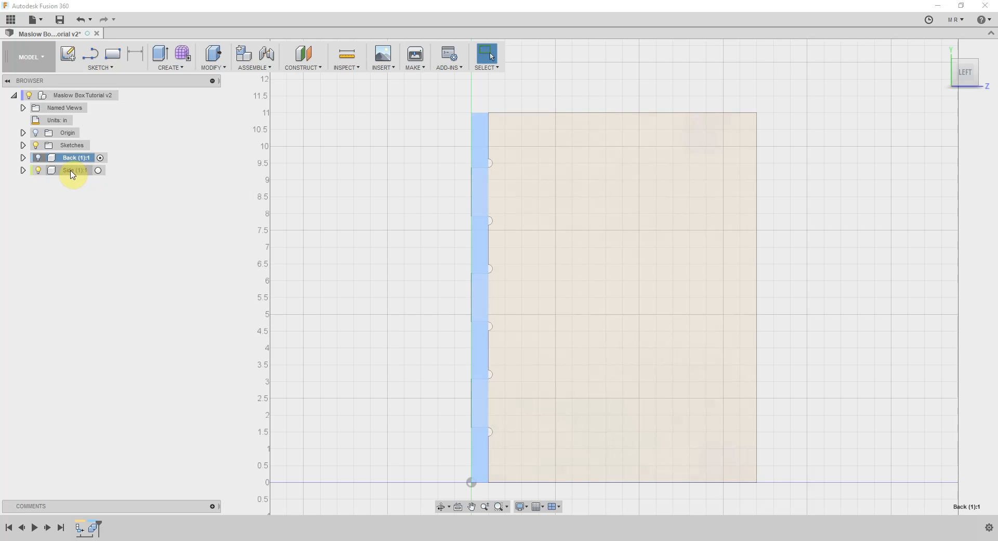
right_click(72, 173)
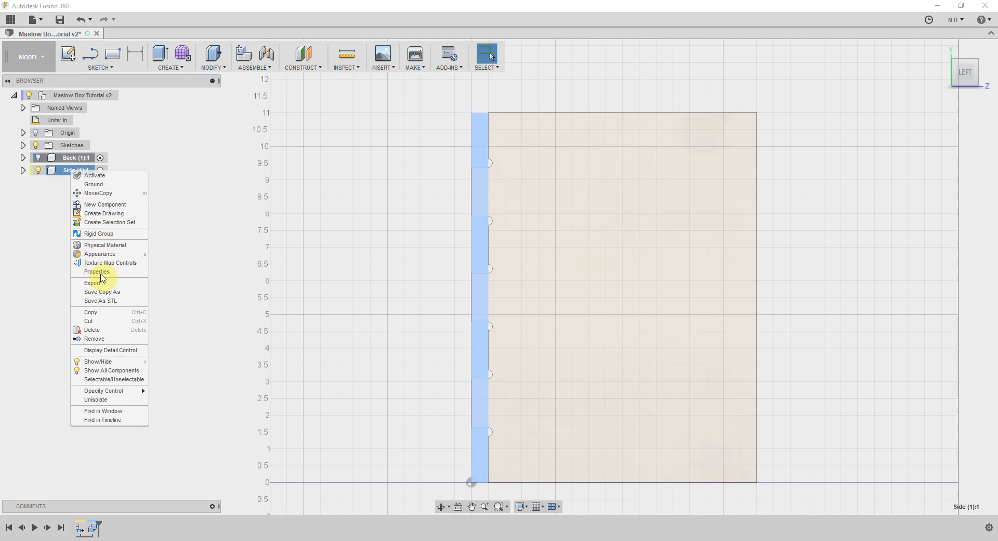
click(104, 399)
right_click(81, 162)
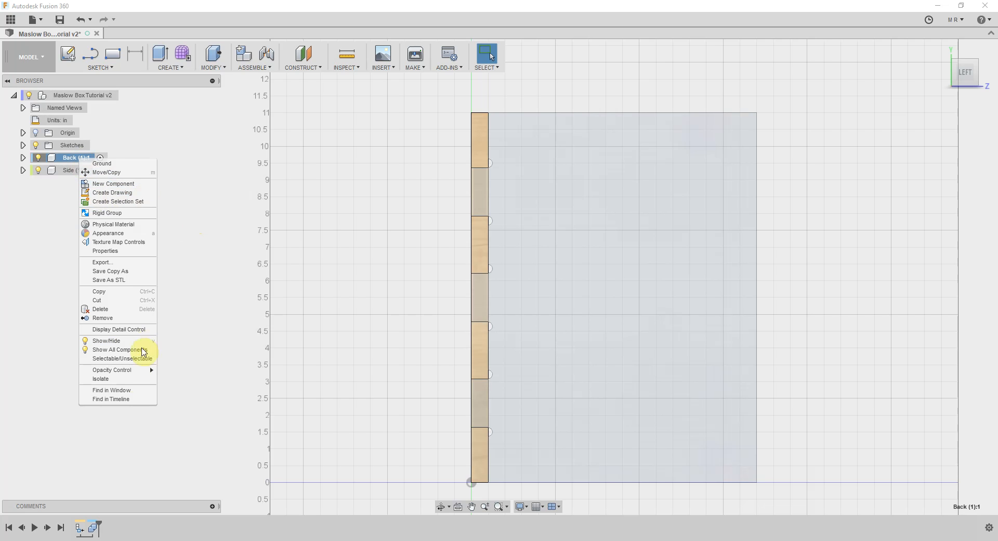
click(134, 380)
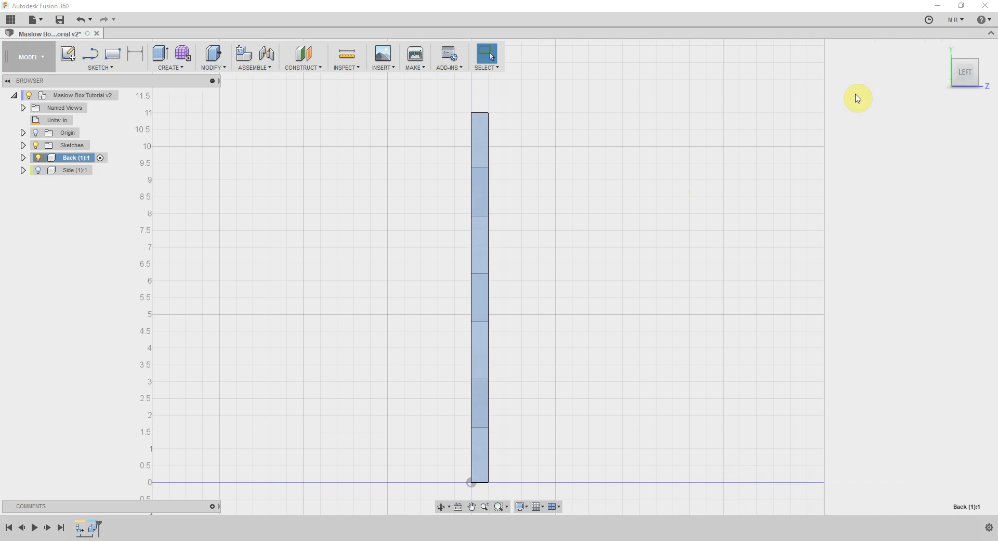
Offset the upper face of the Back's uppermost slot by -0.12 in with Press Pull
click(976, 72)
click(976, 72)
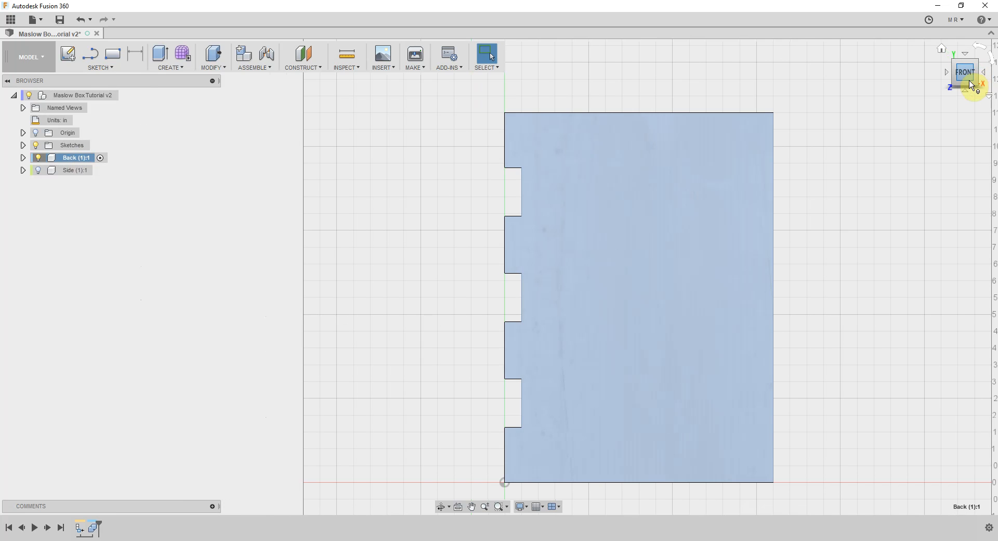
click(969, 87)
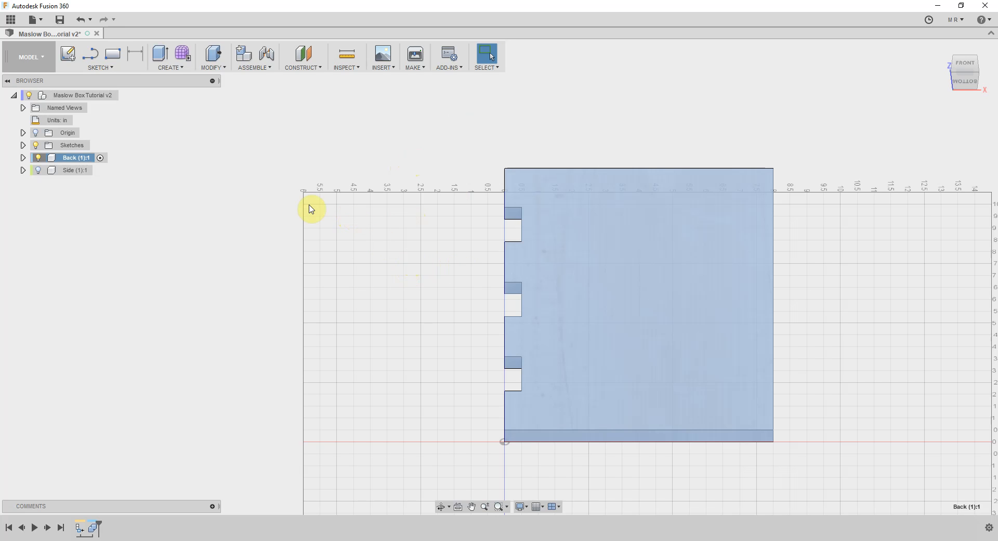
click(513, 214)
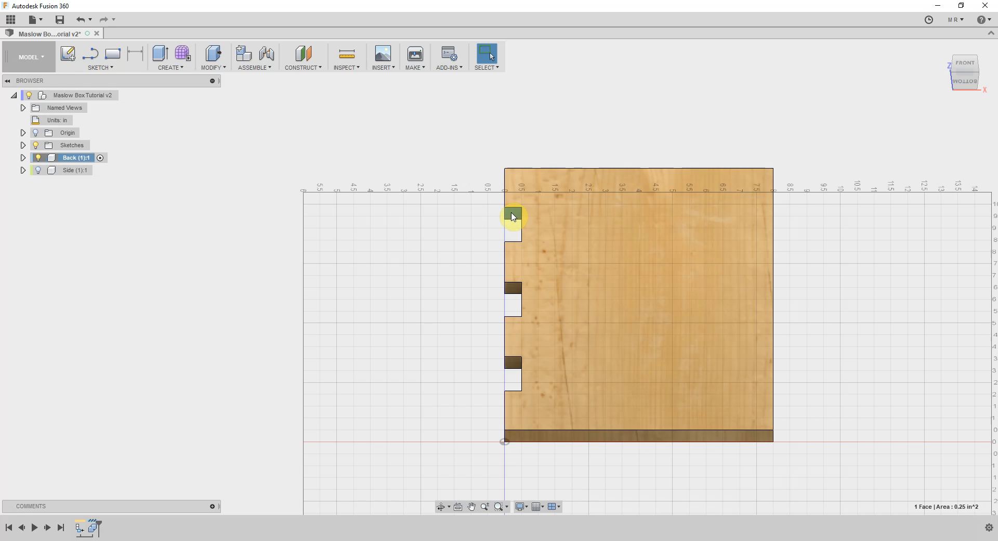
scroll(513, 217, up, 1)
scroll(513, 217, up, 3)
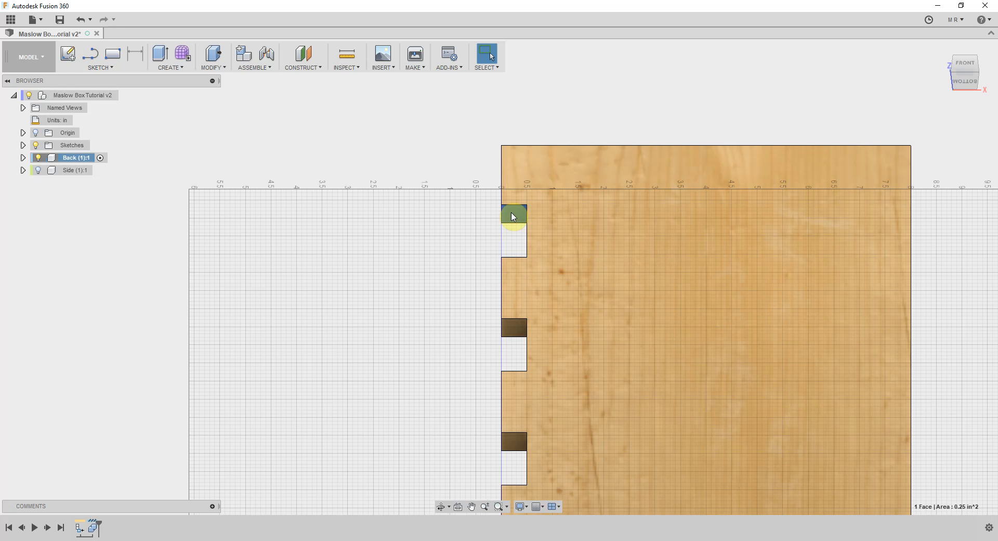
key(q)
scroll(513, 217, down, 2)
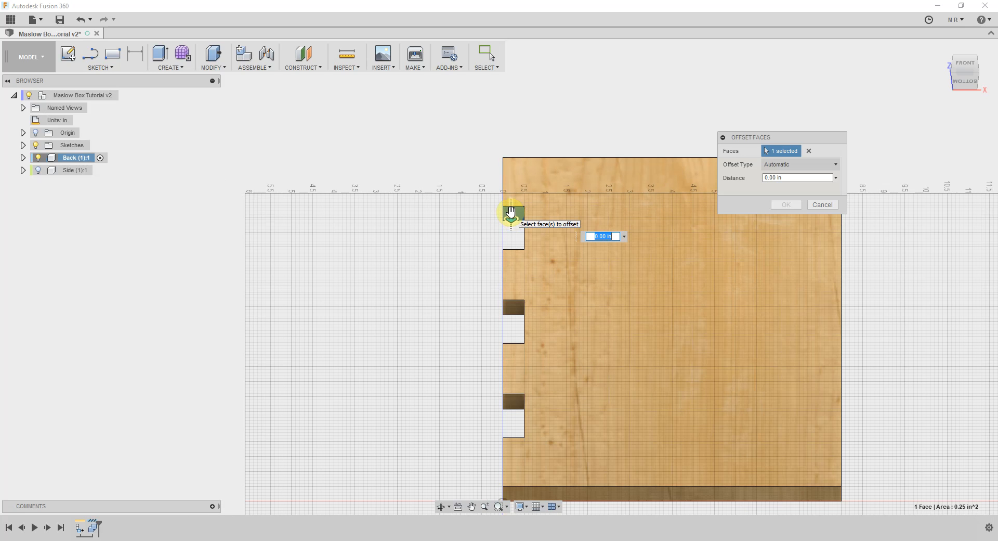
text(-.12)
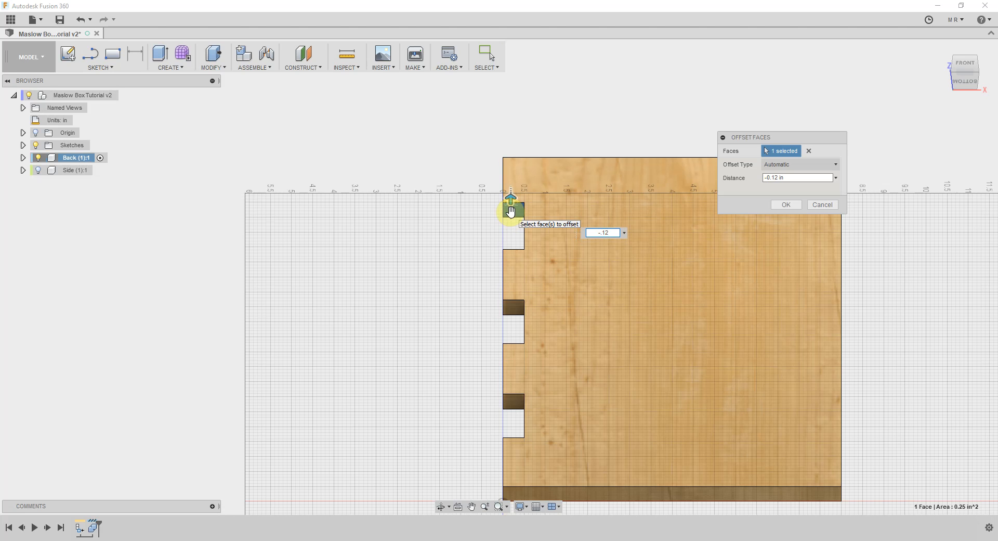
key(Return)
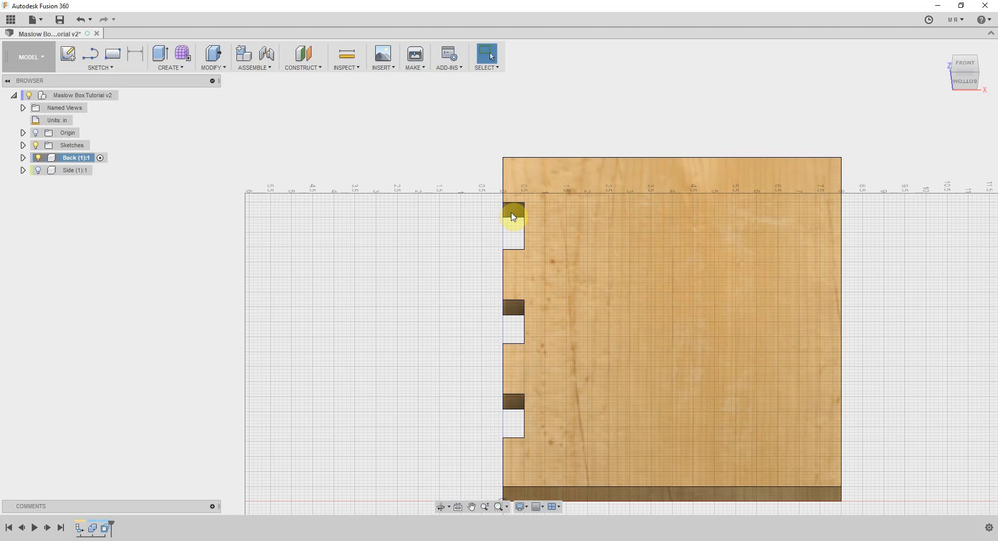
Offset the upper faces of the Back's middle and lowest slots together by -0.12 in
click(512, 312)
key(q)
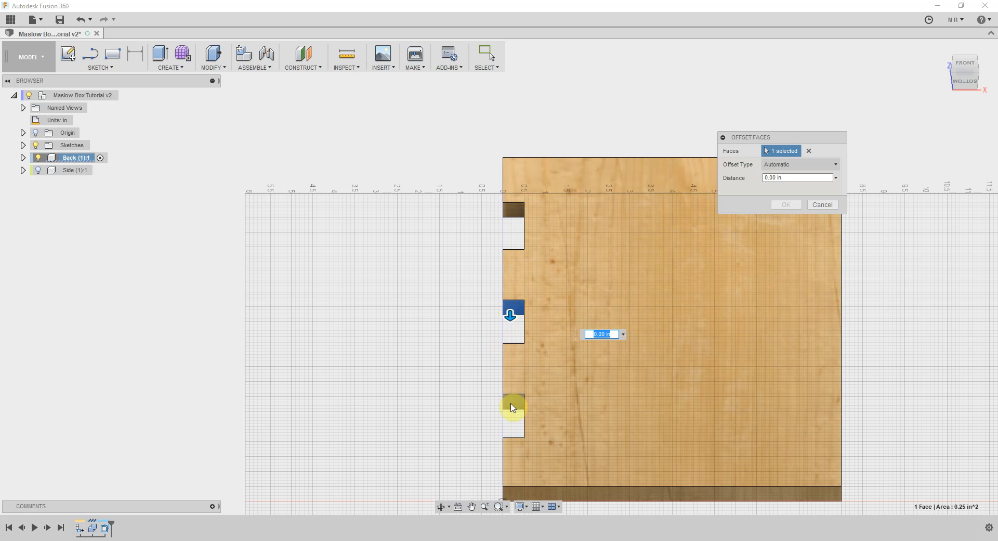
click(511, 404)
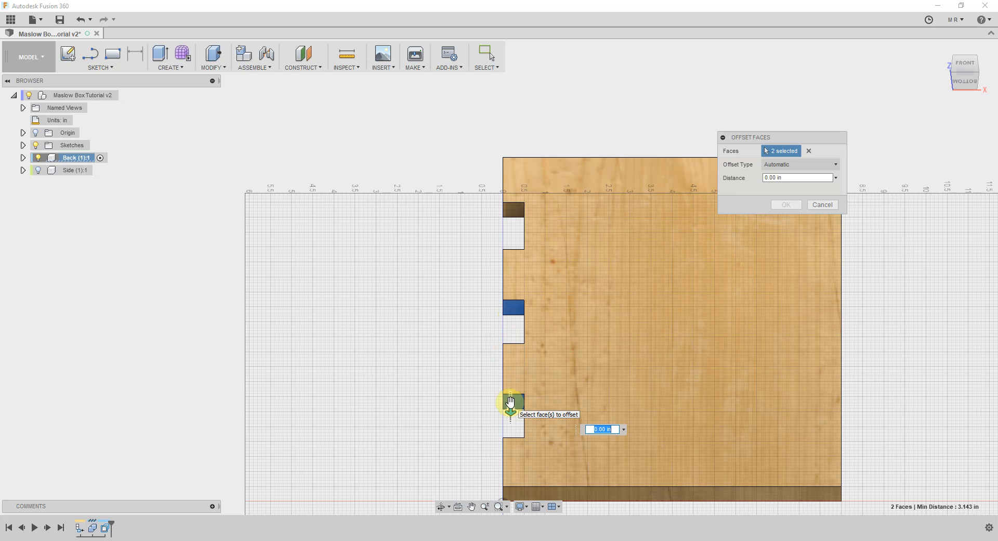
text(-.12)
key(Return)
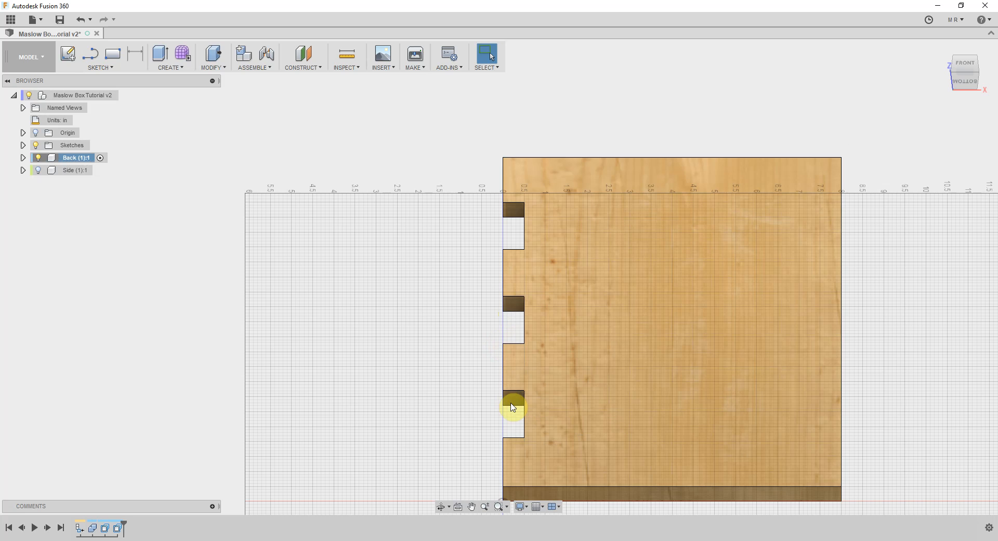
Offset the lower faces of all three Back slots together by -0.12 in
click(967, 61)
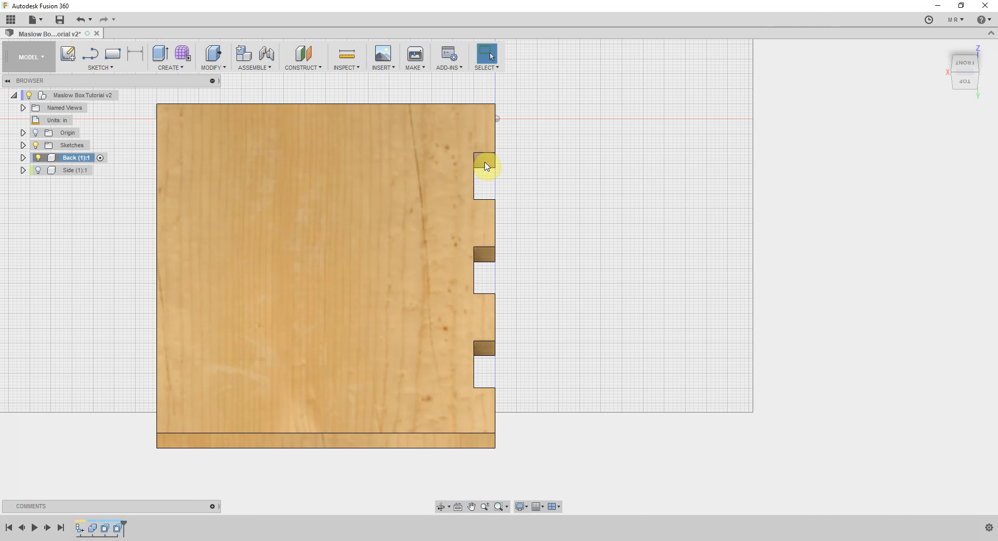
click(484, 162)
key(q)
click(484, 254)
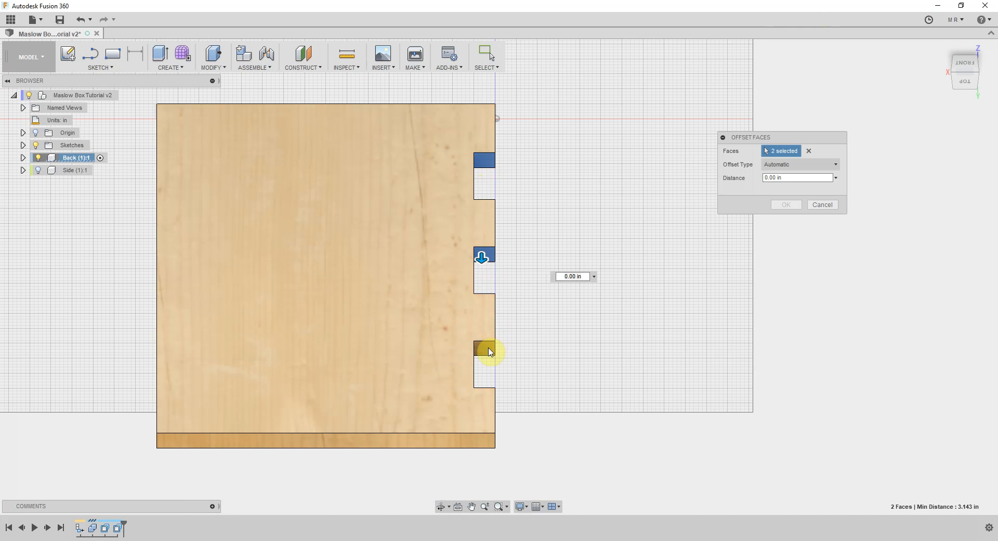
click(488, 351)
text(-)
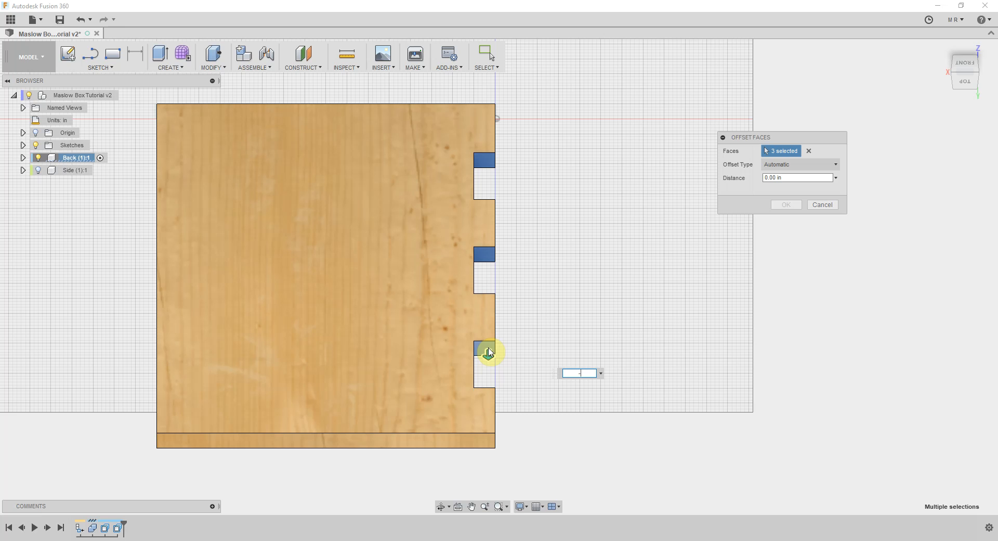
text(.1)
key(Return)
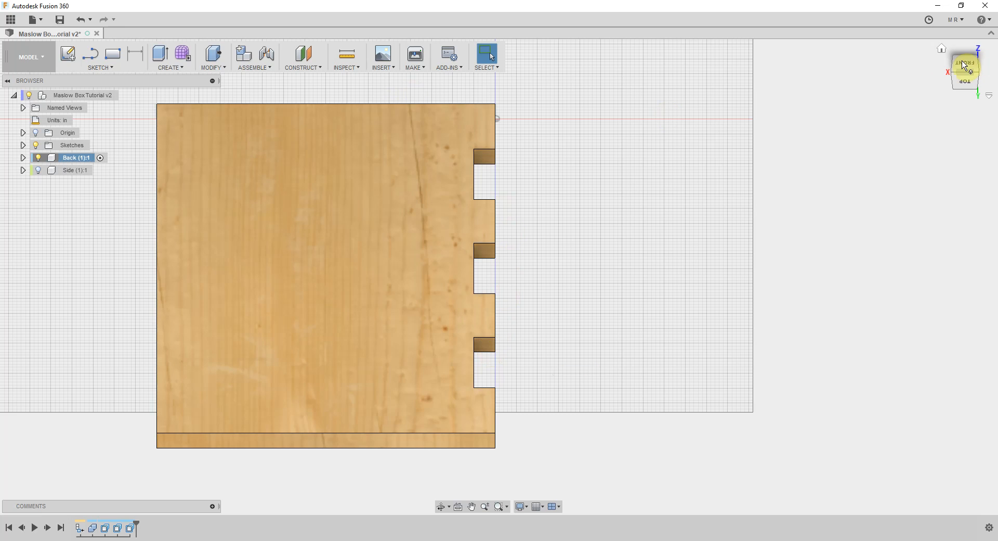
Measure the height of the Back's tab between the lowest and middle slots from corner vertex to corner vertex
click(964, 65)
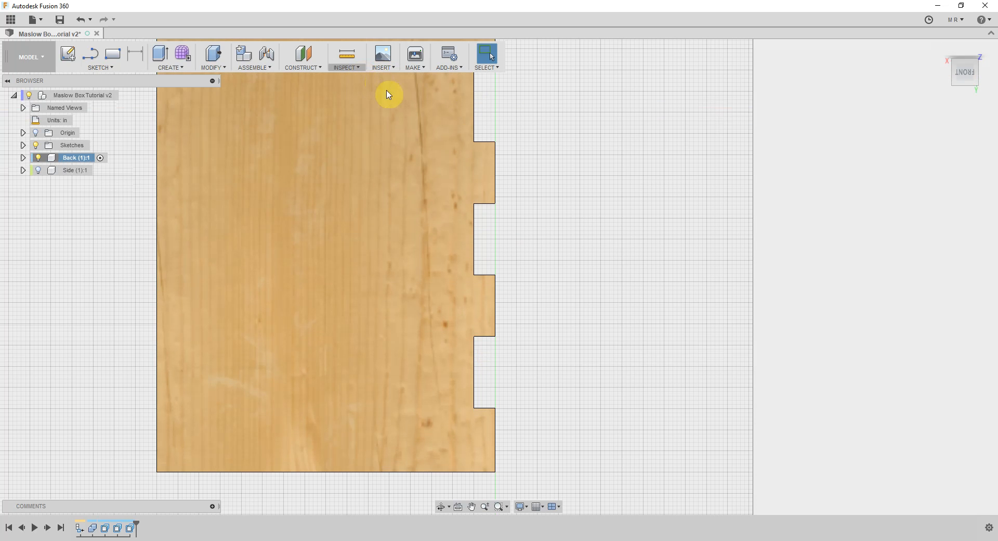
click(378, 82)
click(497, 148)
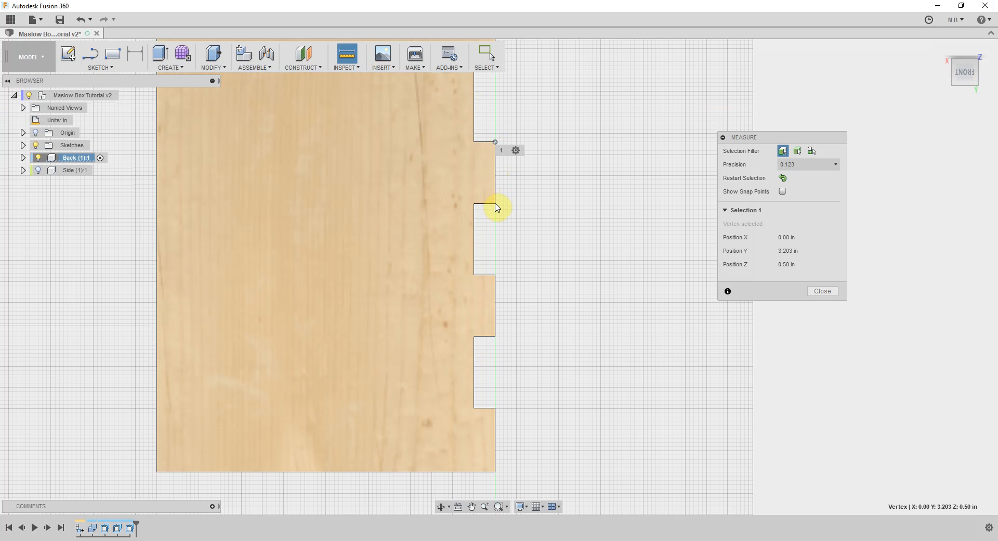
click(496, 204)
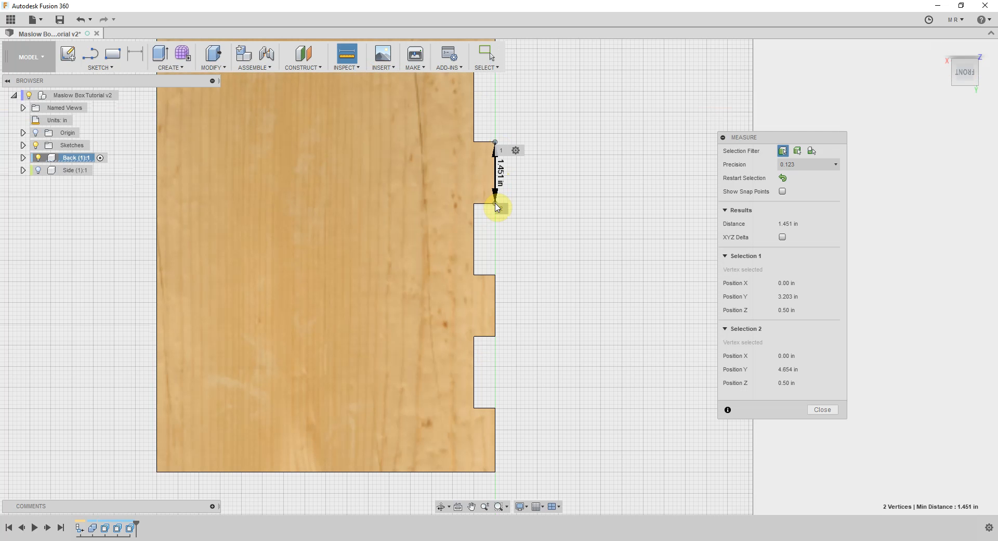
Measure the opening height of the Back's middle slot between its outer corner vertices, then clear the selection
click(496, 276)
click(496, 276)
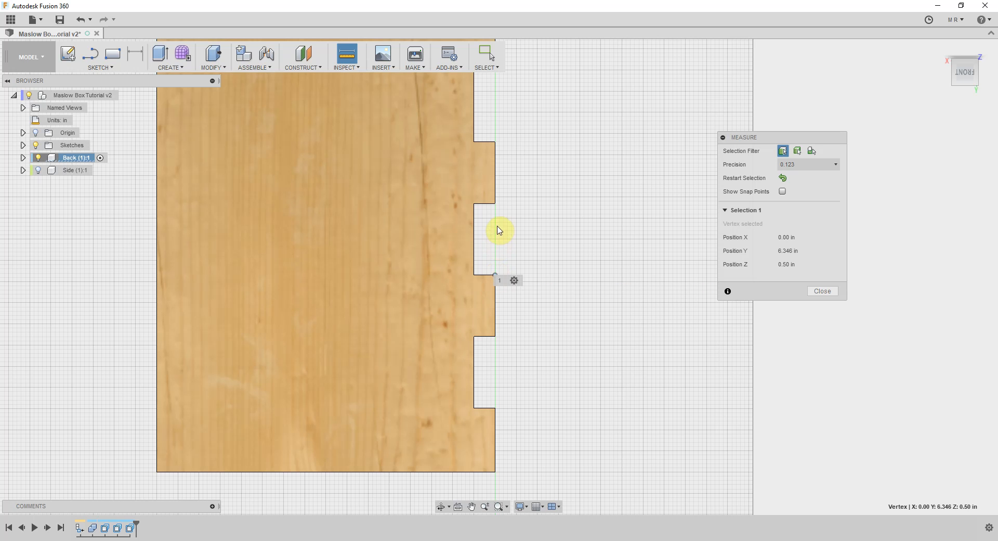
click(496, 204)
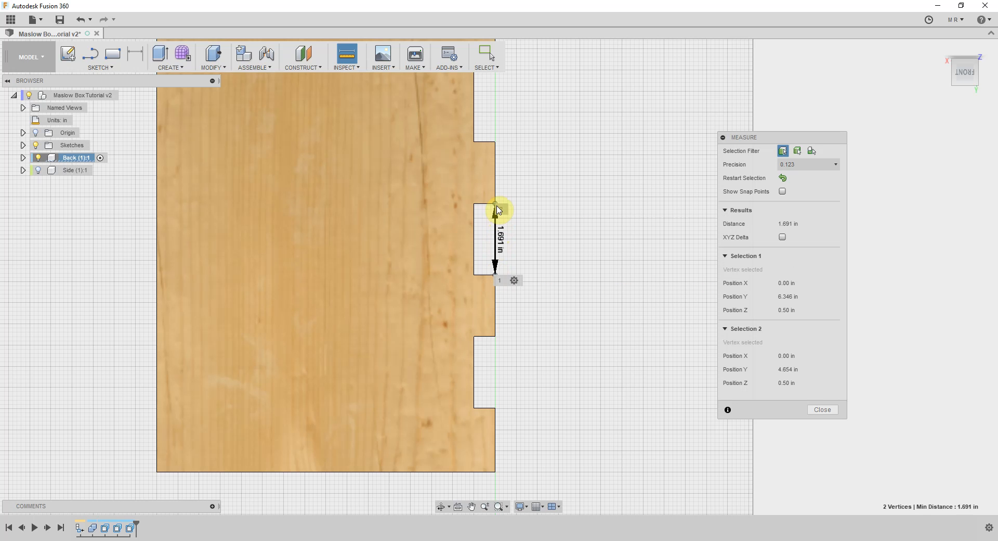
click(576, 151)
Start a sketch on the Back's large face and draw a 0.26 in two-point circle at the uppermost slot's upper inner corner
scroll(556, 218, down, 2)
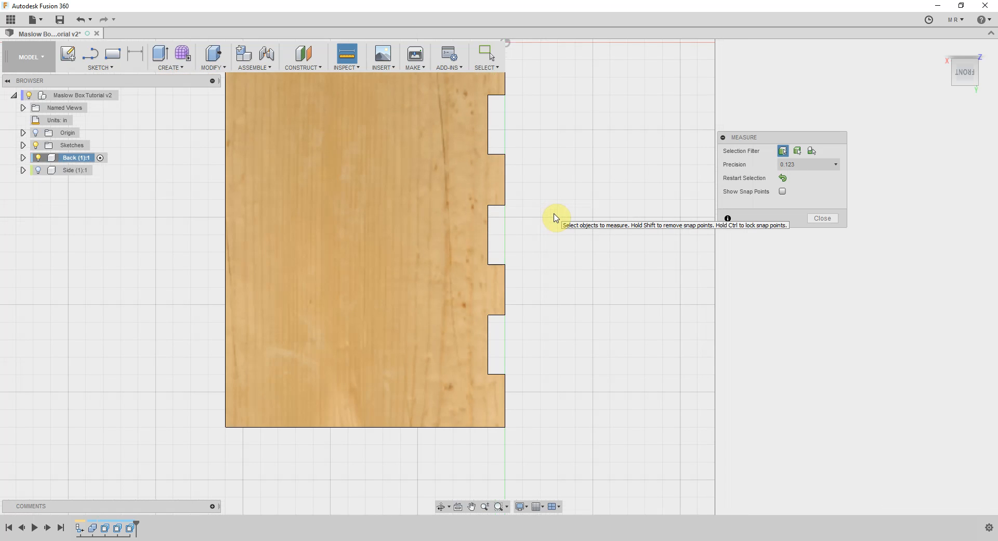
scroll(555, 217, down, 1)
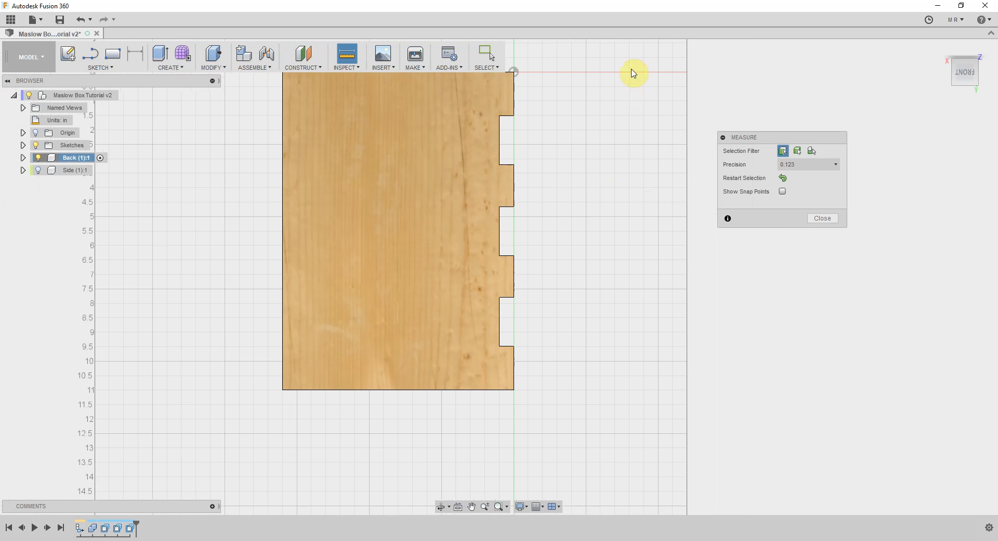
scroll(632, 91, down, 1)
scroll(606, 113, up, 2)
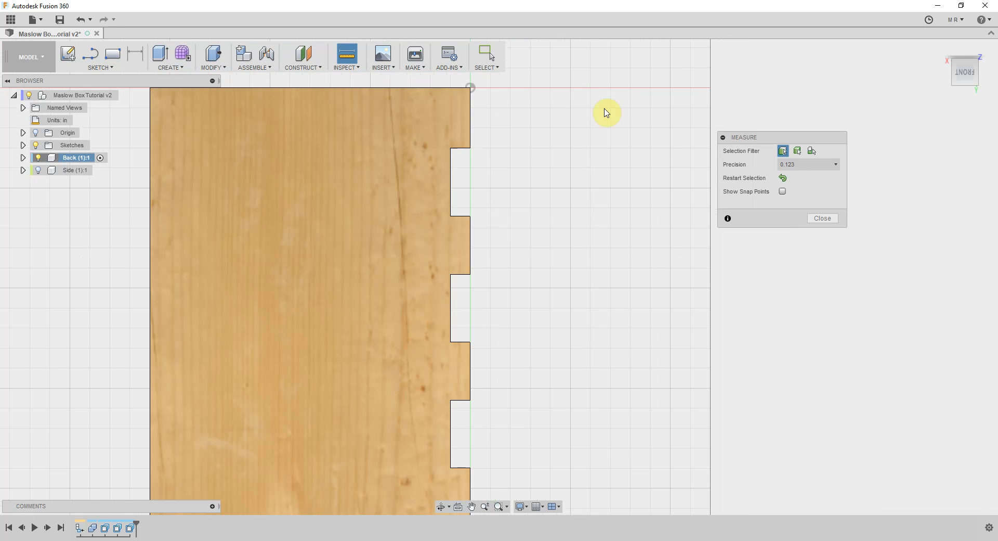
click(119, 68)
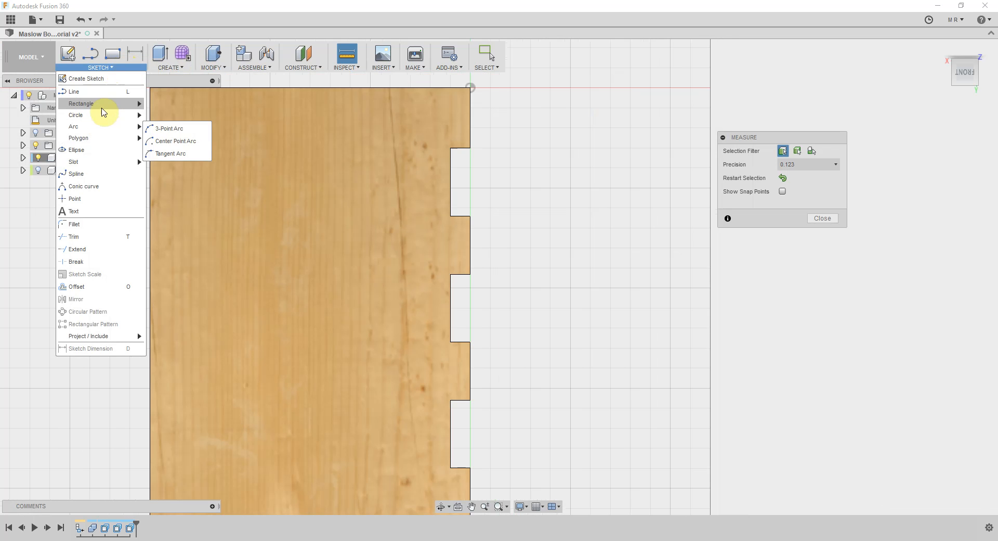
mouse_move(103, 114)
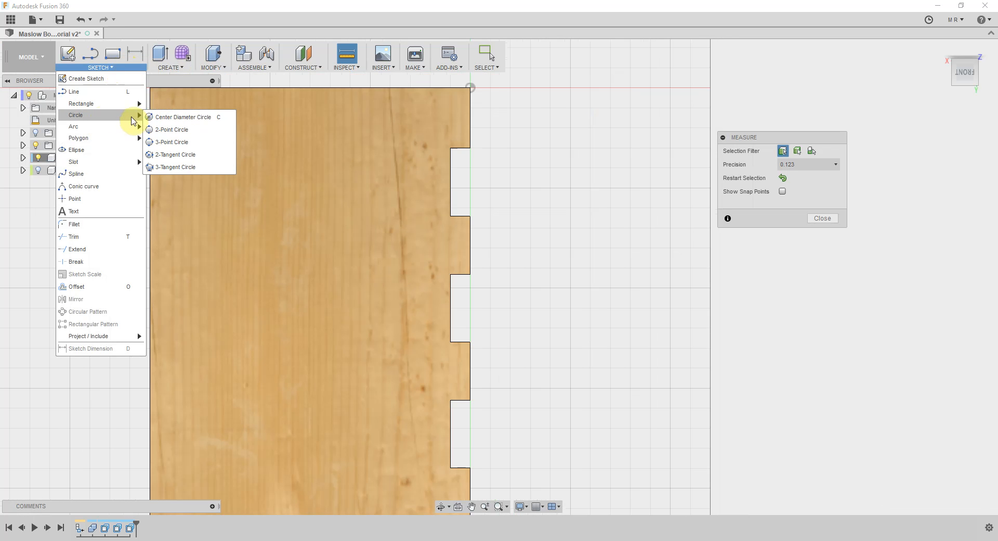
click(162, 130)
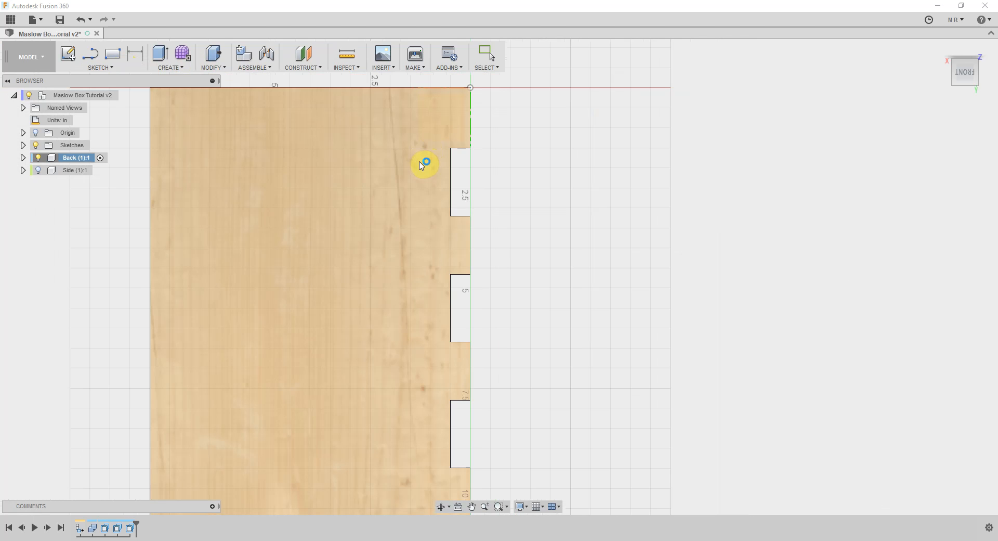
click(421, 164)
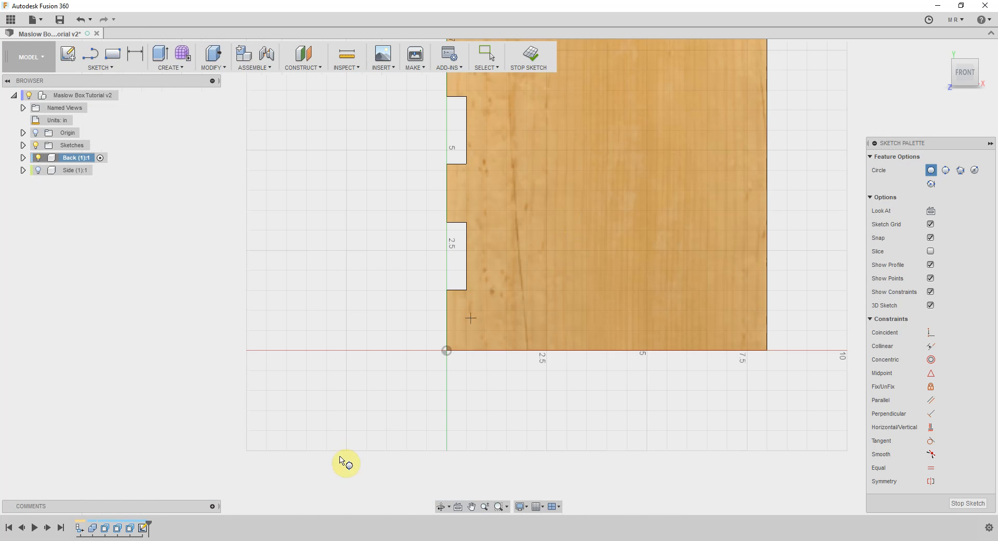
scroll(357, 416, down, 2)
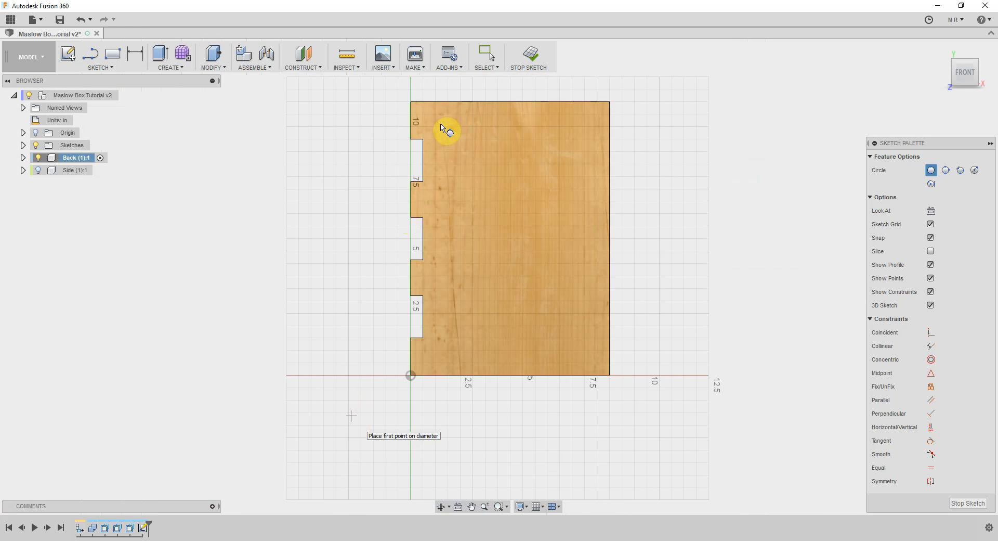
click(421, 139)
text(0.26)
key(Tab)
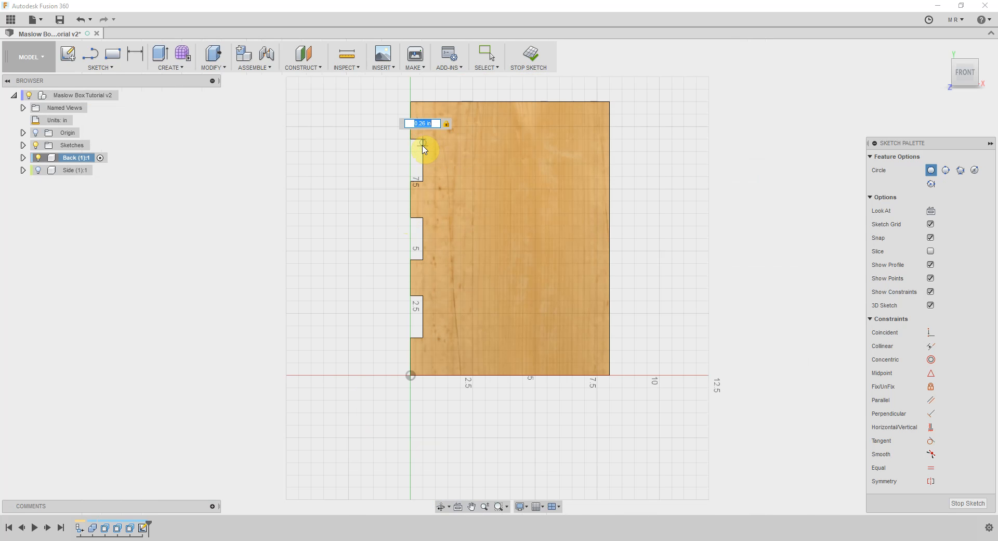
key(Return)
key(Escape)
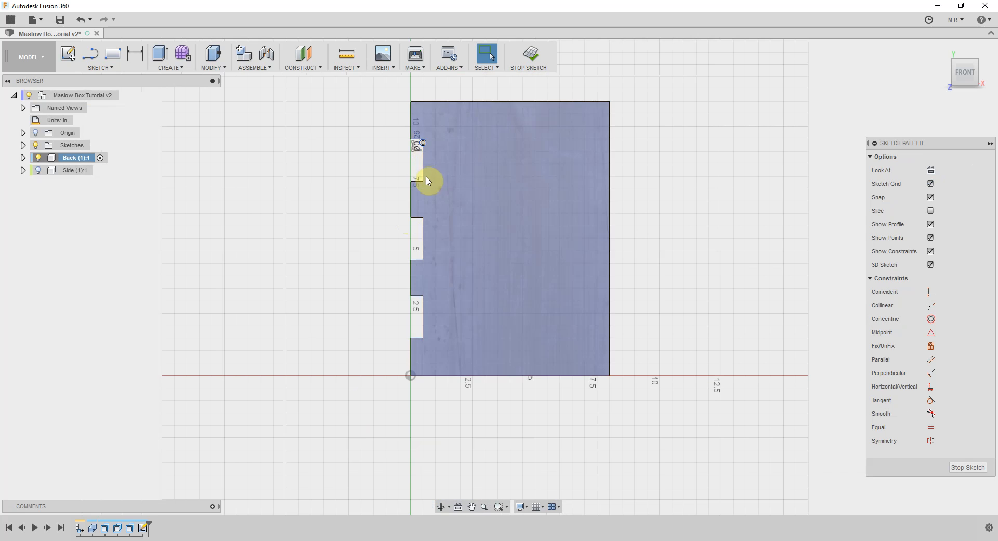
Draw another two-point circle, 0.26 in in diameter, at the lower inner corner of the uppermost slot
right_click(424, 185)
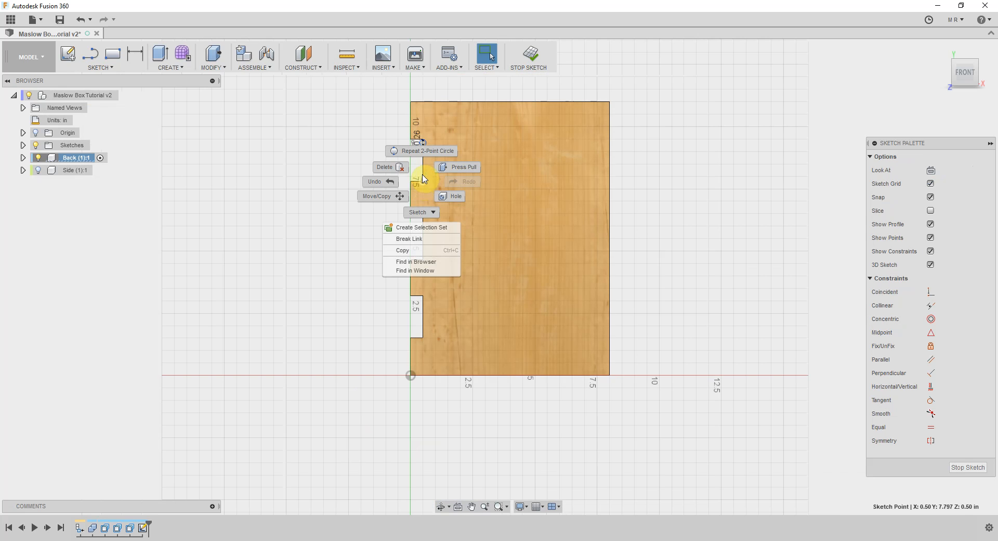
click(415, 142)
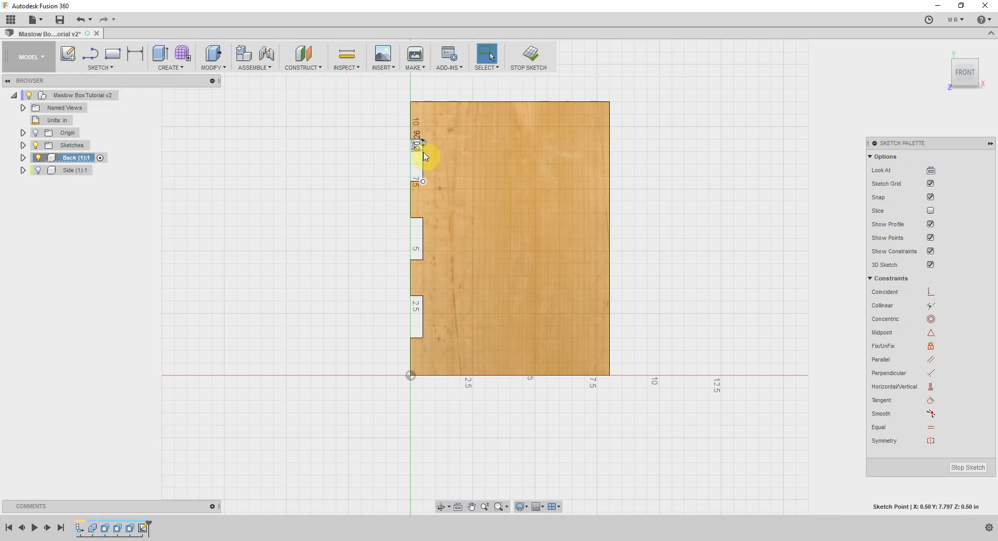
click(424, 178)
key(BackSpace)
key(Return)
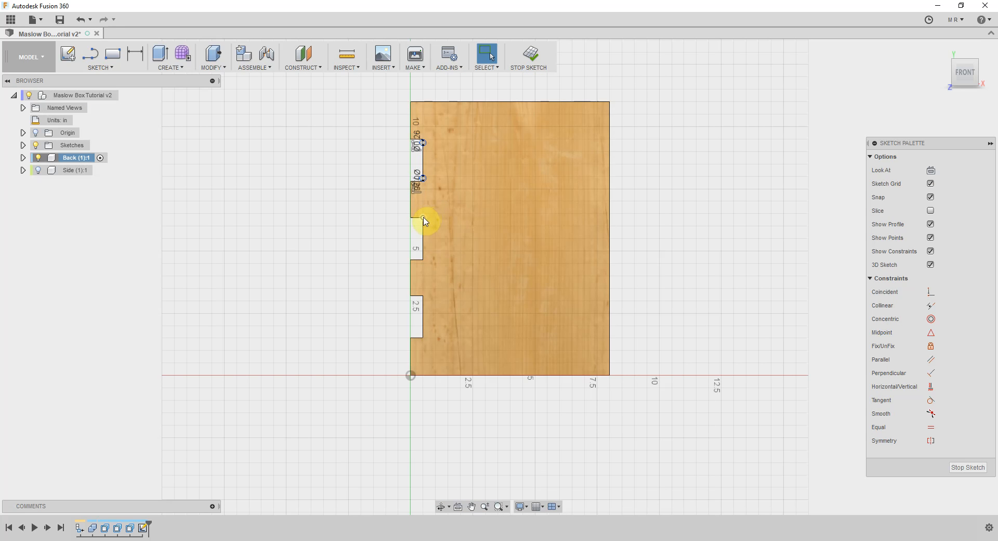
Draw a 0.26 in two-point circle at the upper inner corner of the Back's middle slot
right_click(423, 217)
right_drag(423, 194, 423, 194)
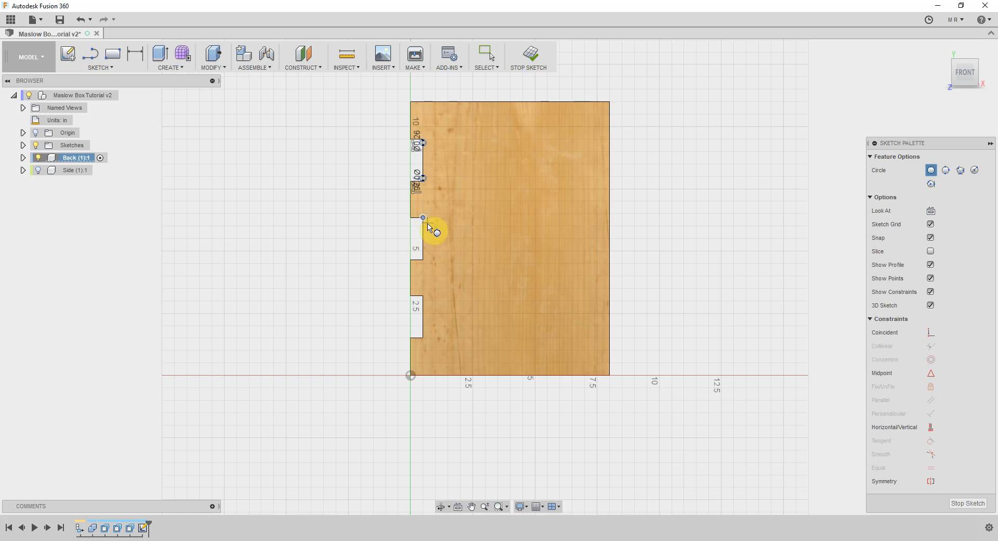
click(424, 218)
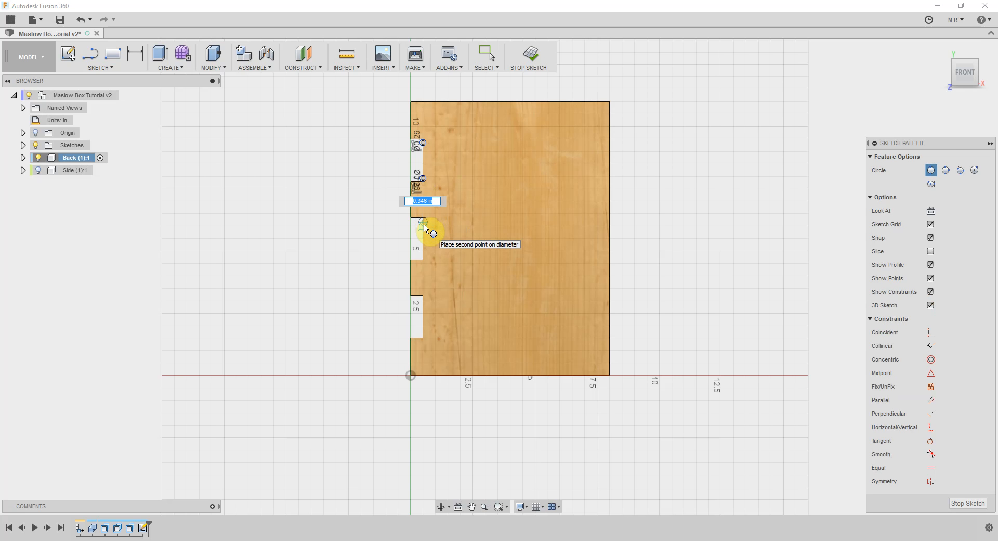
key(Return)
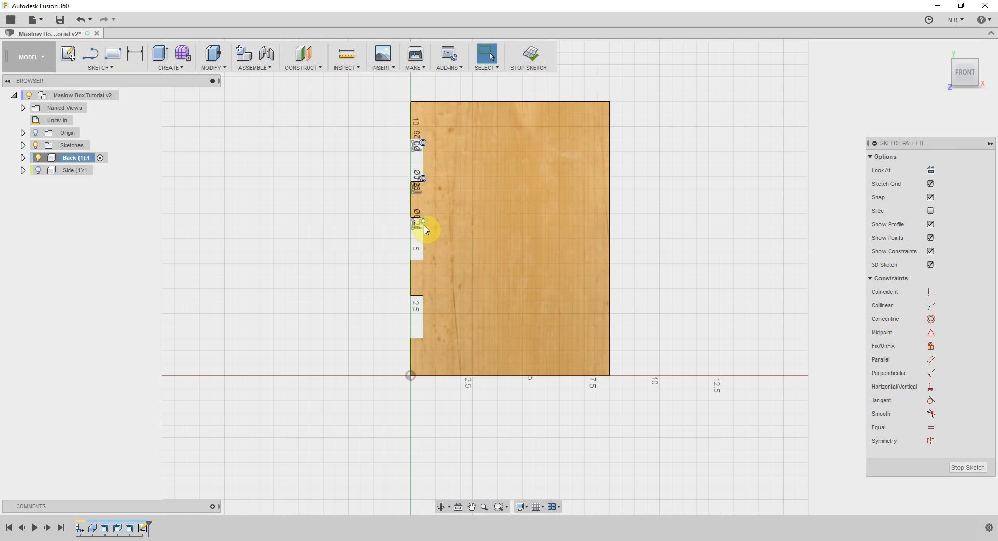
Draw a 0.26 in two-point circle at the lower inner corner of the Back's middle slot
right_click(423, 261)
click(425, 229)
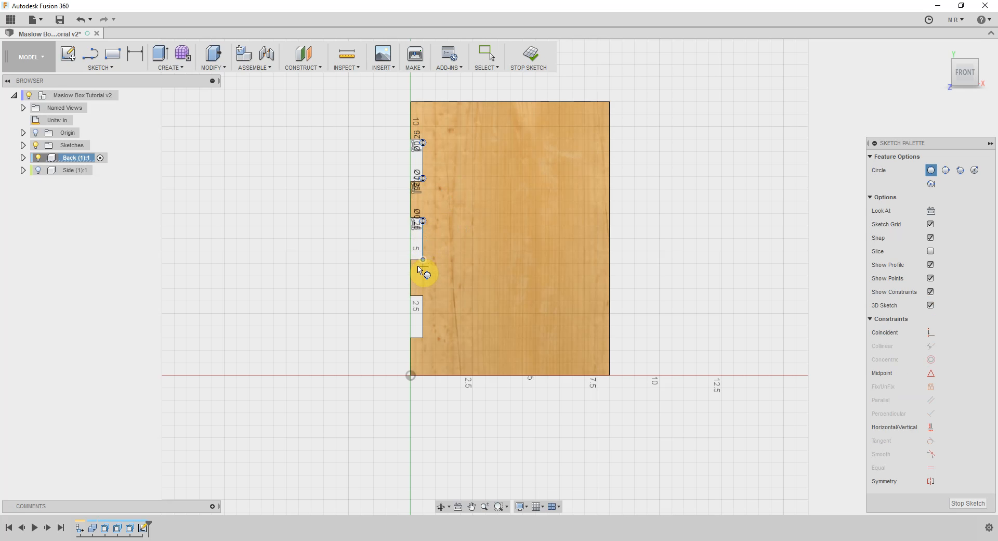
click(424, 259)
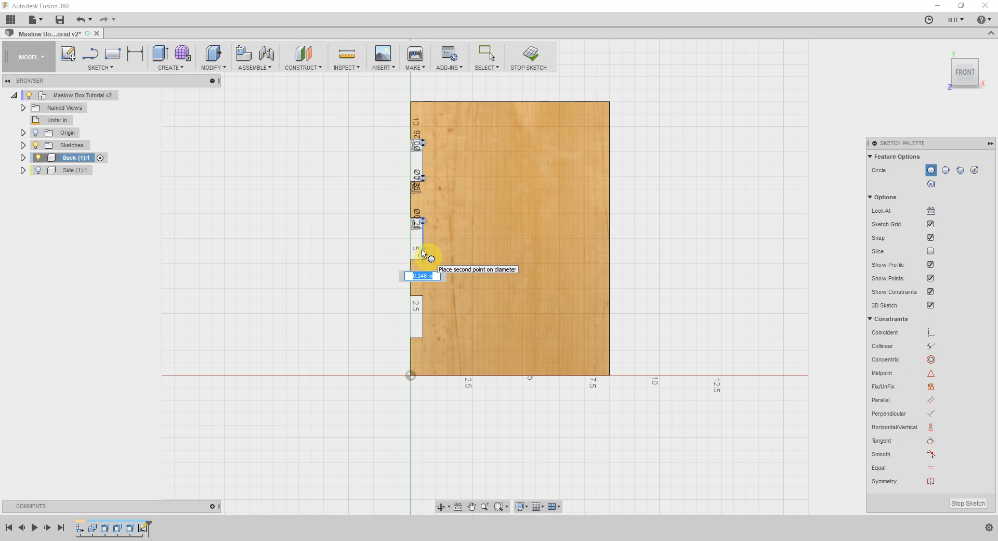
text(.26)
key(Return)
key(Escape)
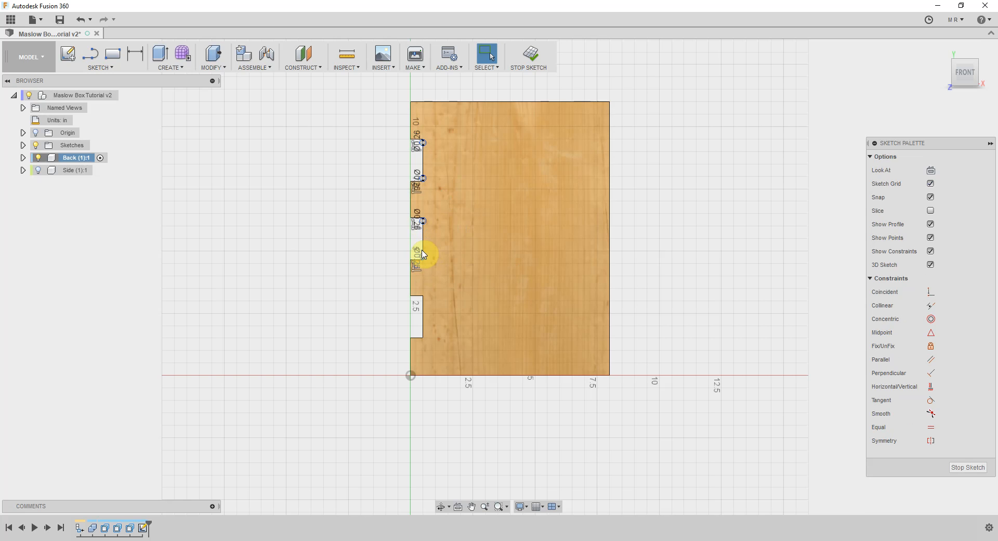
Draw a 0.26 in two-point circle at the upper inner corner of the Back's lowest slot
right_click(423, 295)
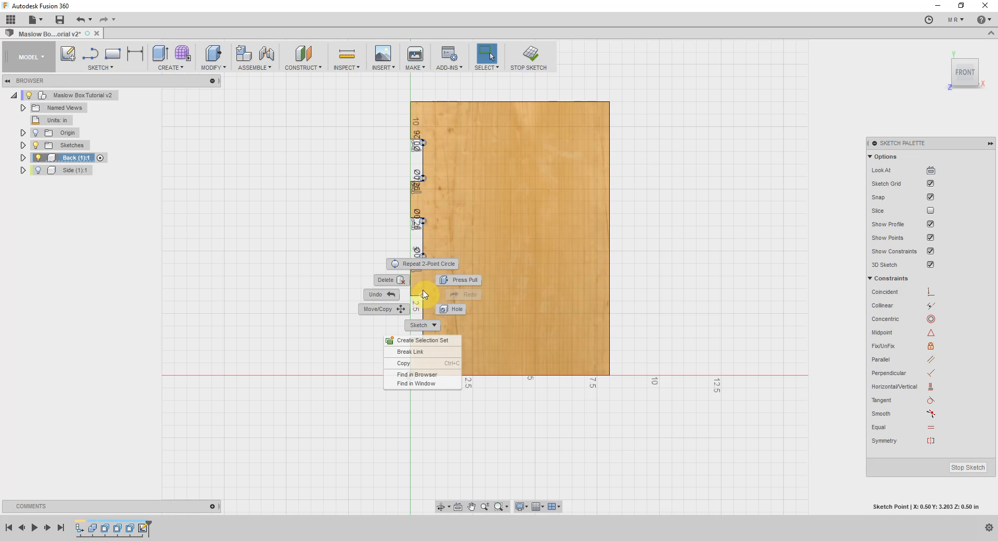
click(428, 265)
click(424, 296)
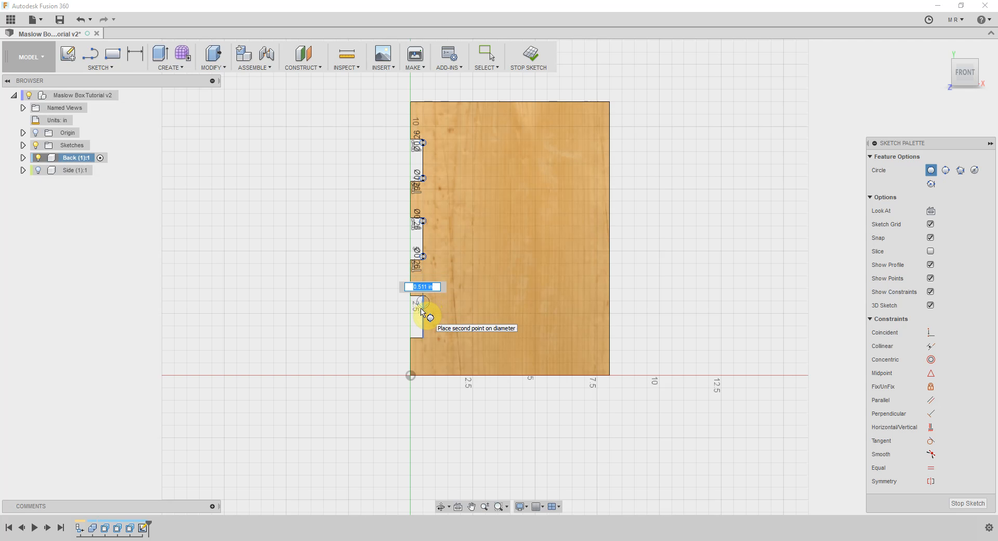
key(Return)
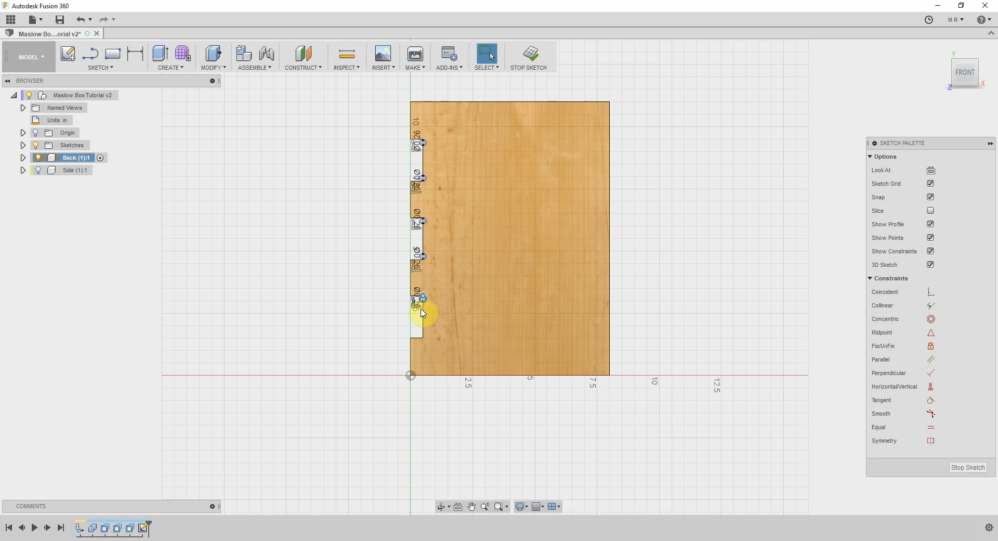
Draw a 0.26 in two-point circle at the lower inner corner of the Back's lowest slot
click(423, 336)
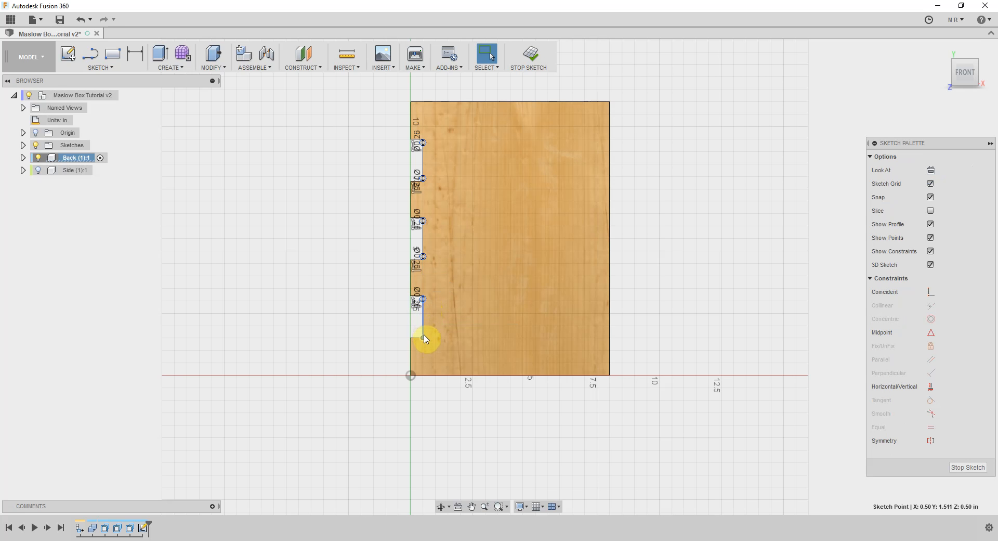
right_click(424, 337)
click(421, 312)
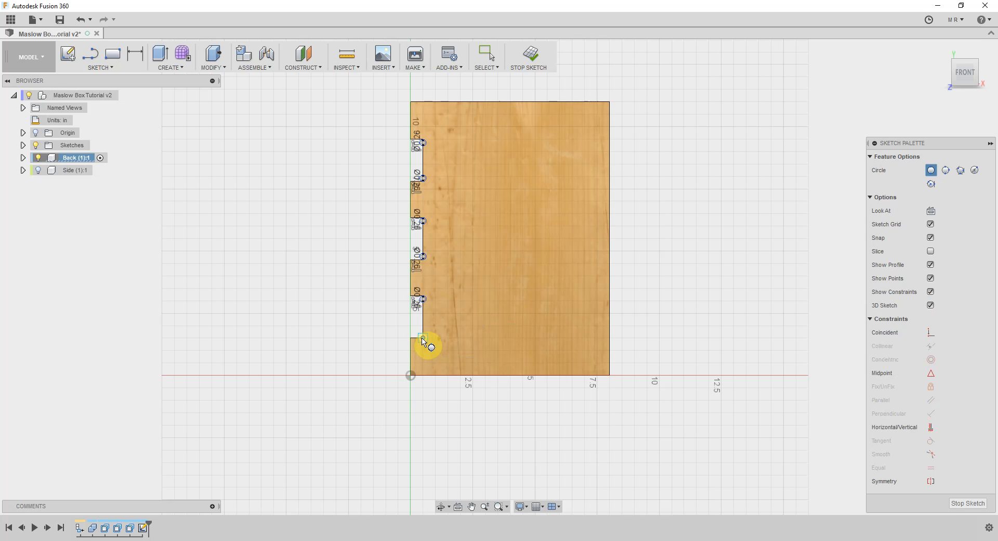
click(422, 337)
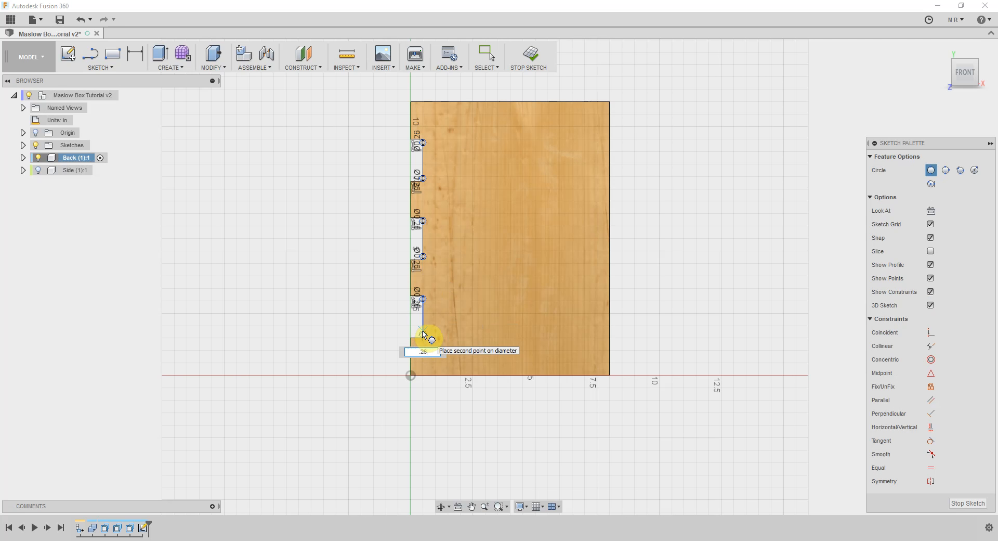
click(424, 335)
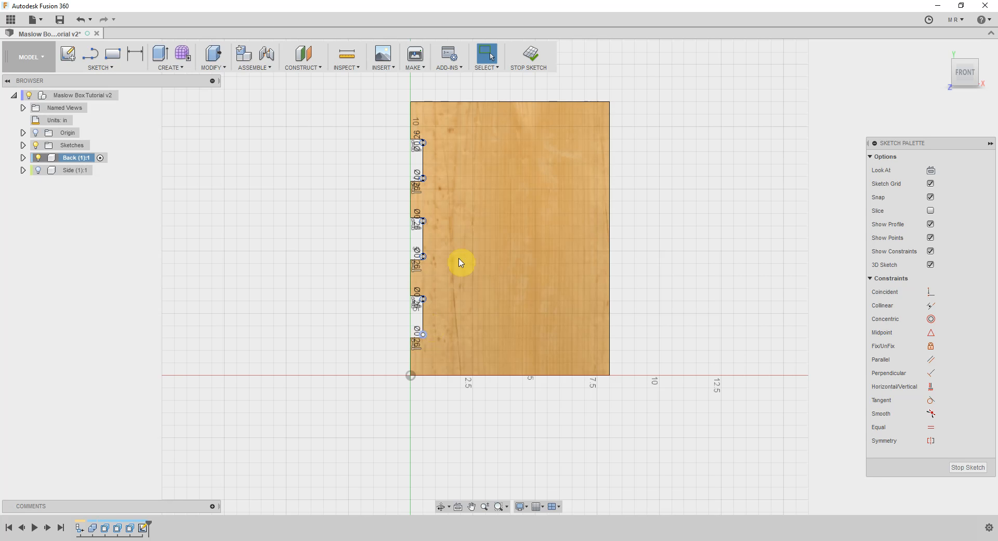
Extrude the six half-circle profiles inside the Back's slot corners as a cut with a distance of -Thickness
scroll(436, 164, up, 2)
scroll(436, 164, up, 2)
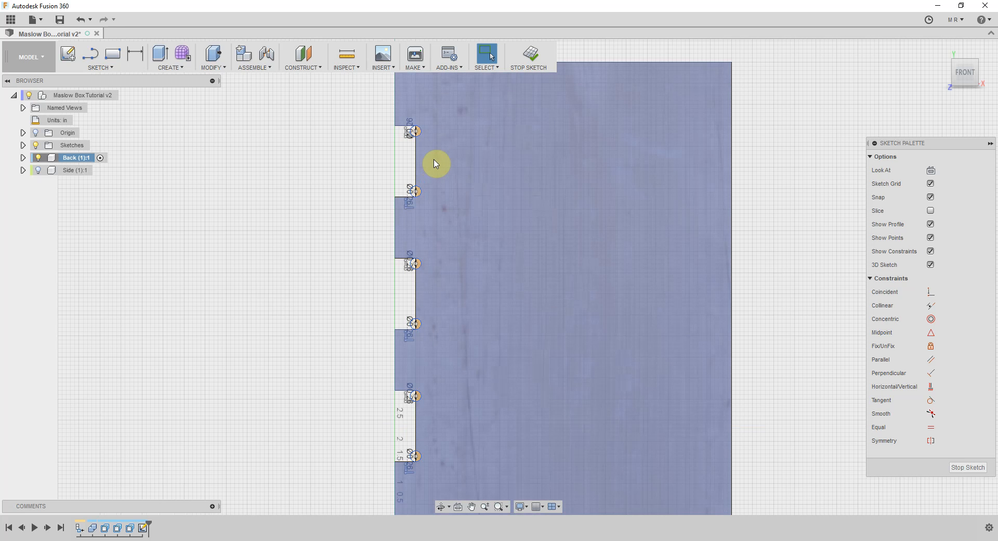
key(e)
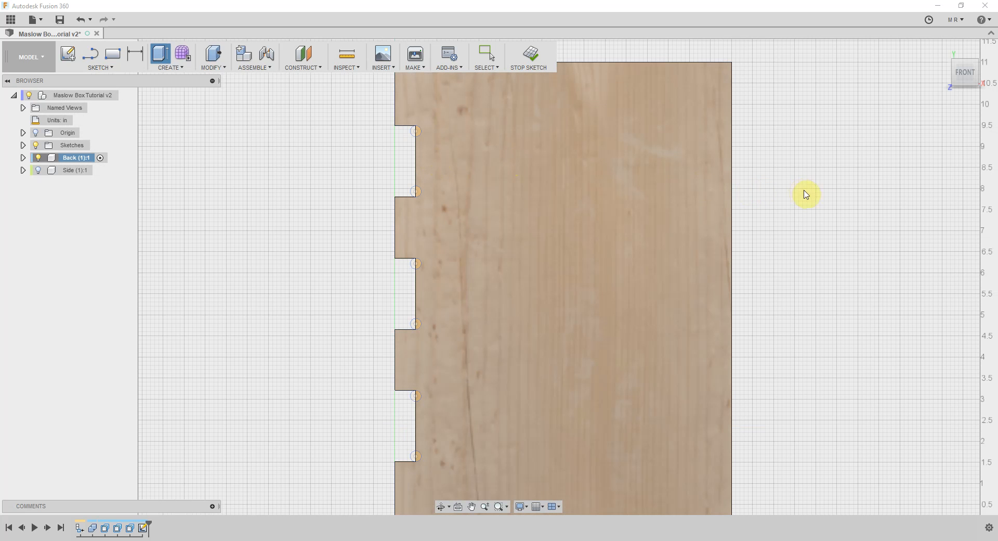
click(832, 210)
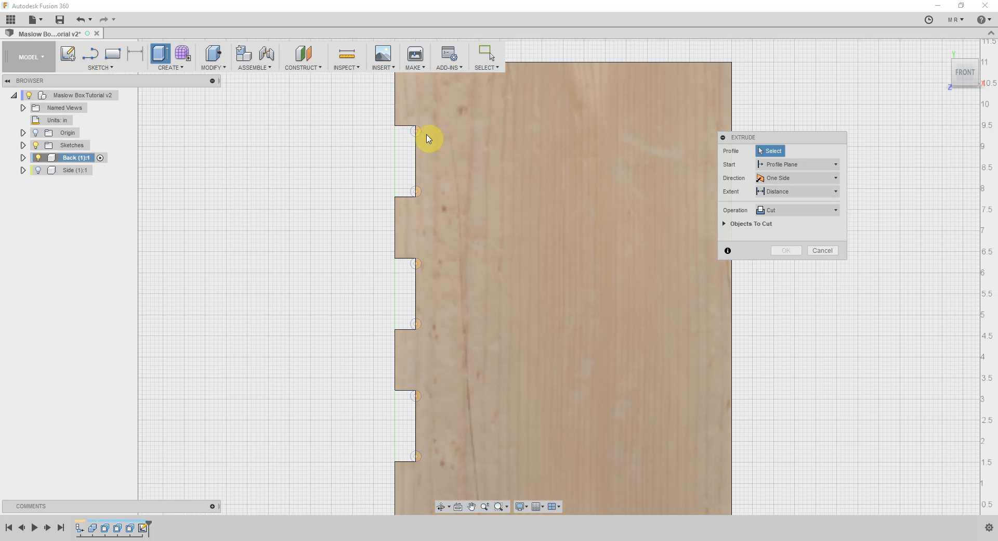
click(421, 133)
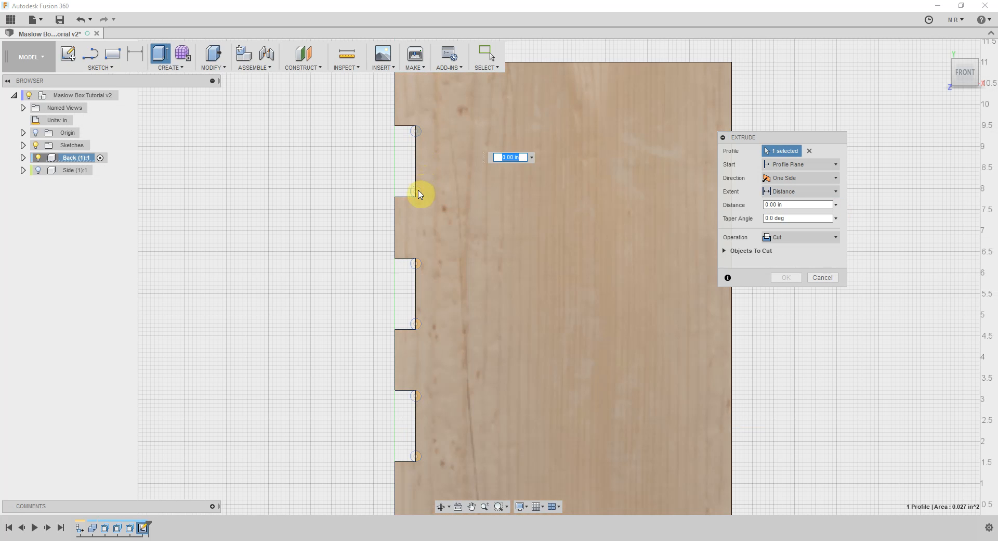
click(419, 266)
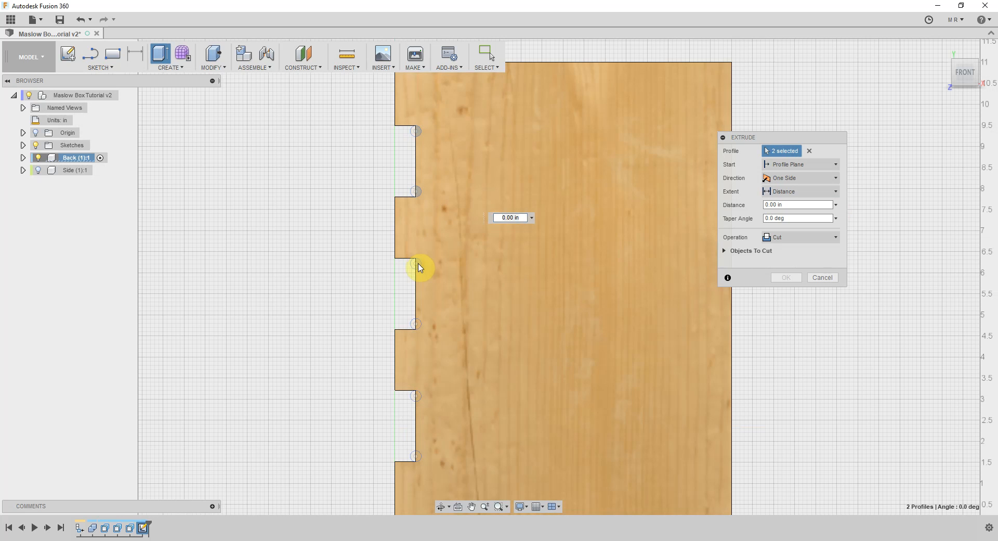
click(418, 265)
click(419, 326)
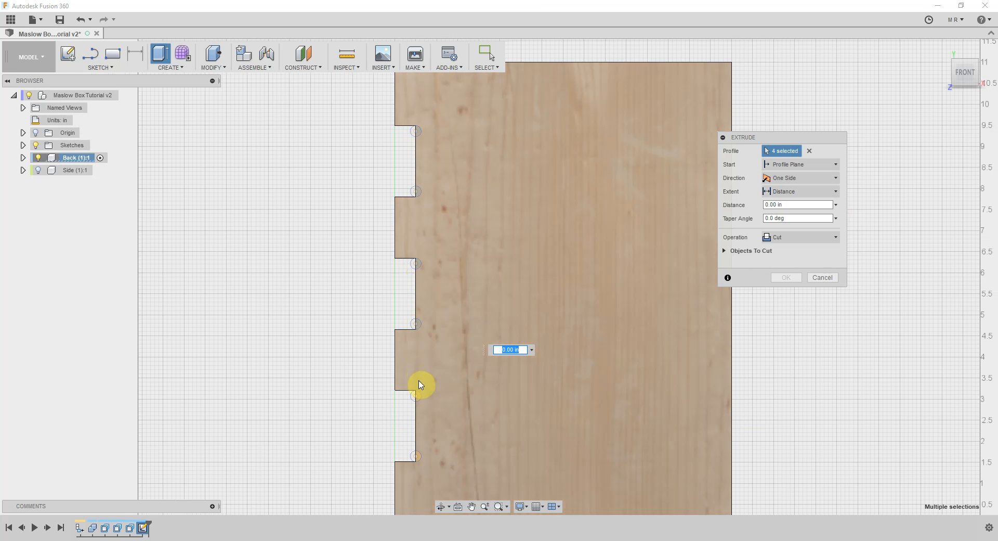
click(418, 397)
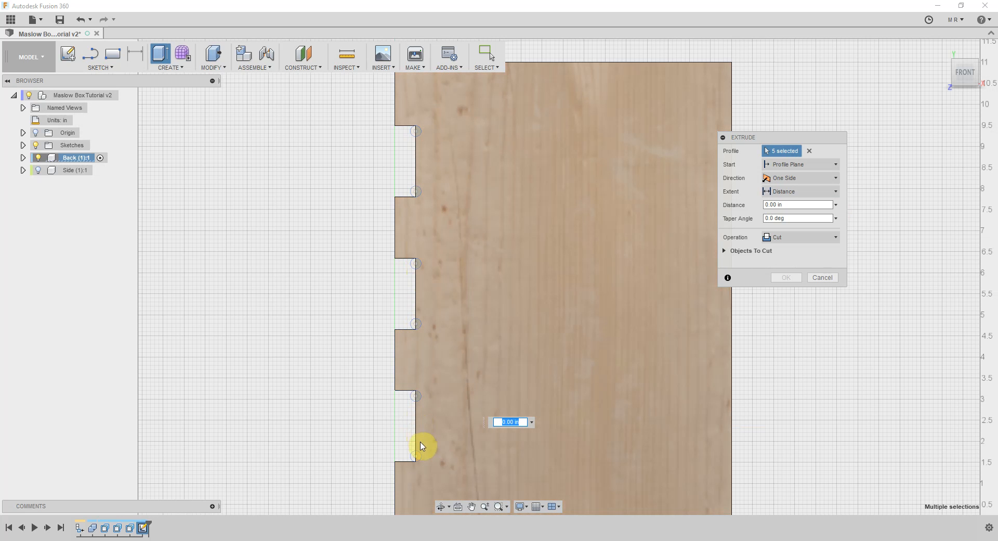
click(421, 460)
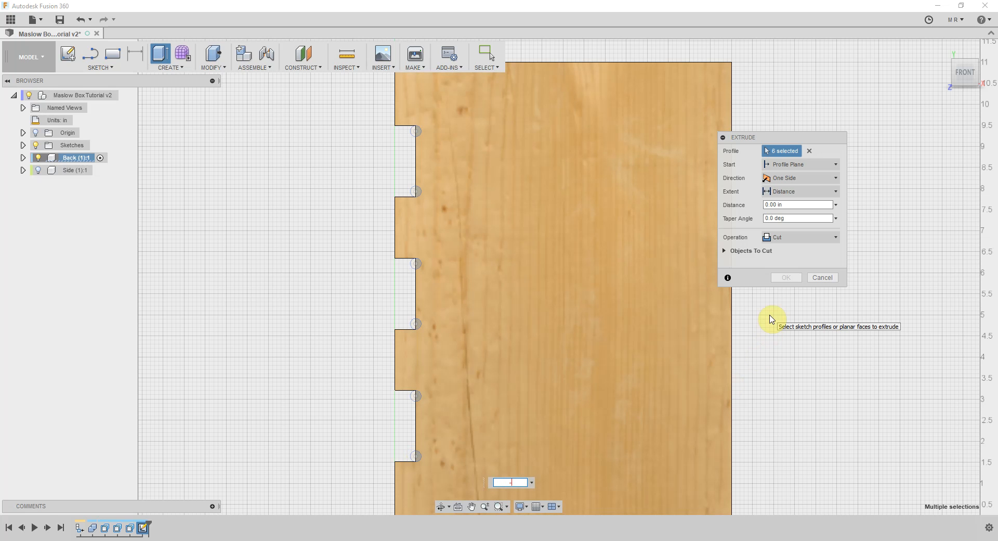
text(-)
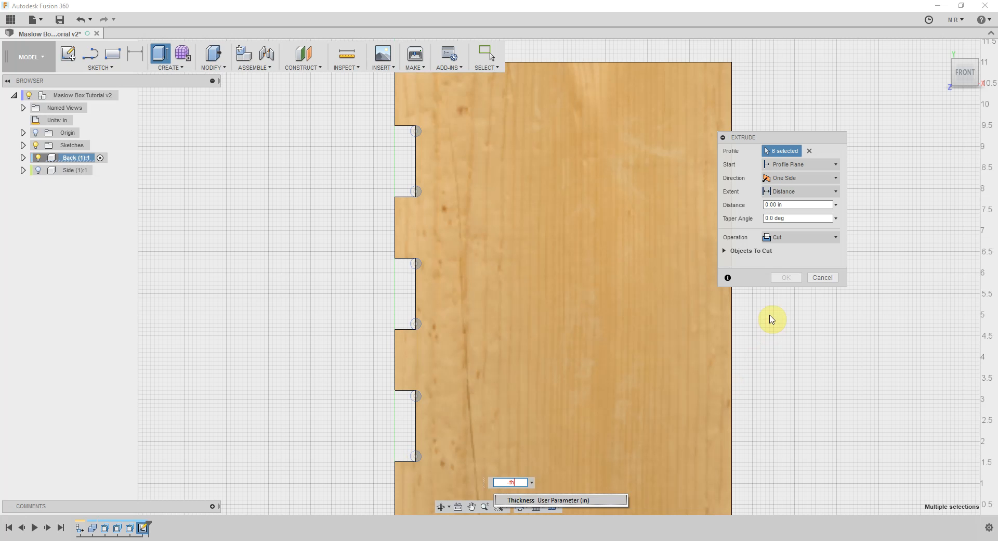
text(th)
key(Return)
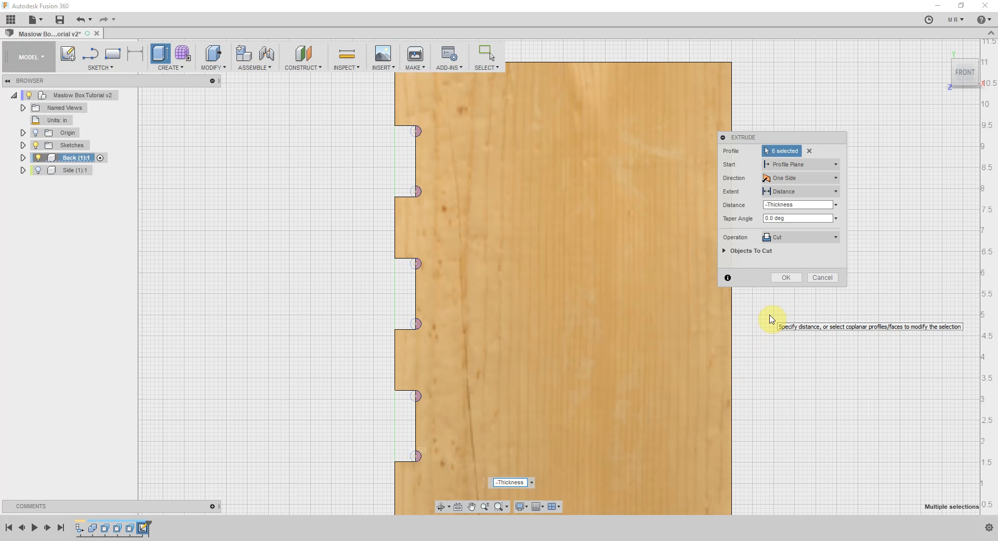
mouse_move(940, 68)
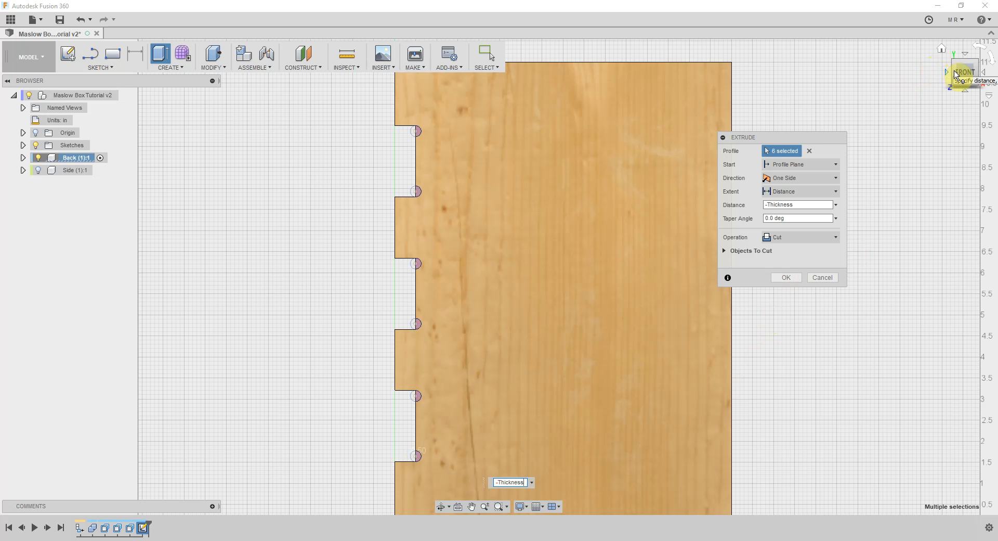
click(954, 75)
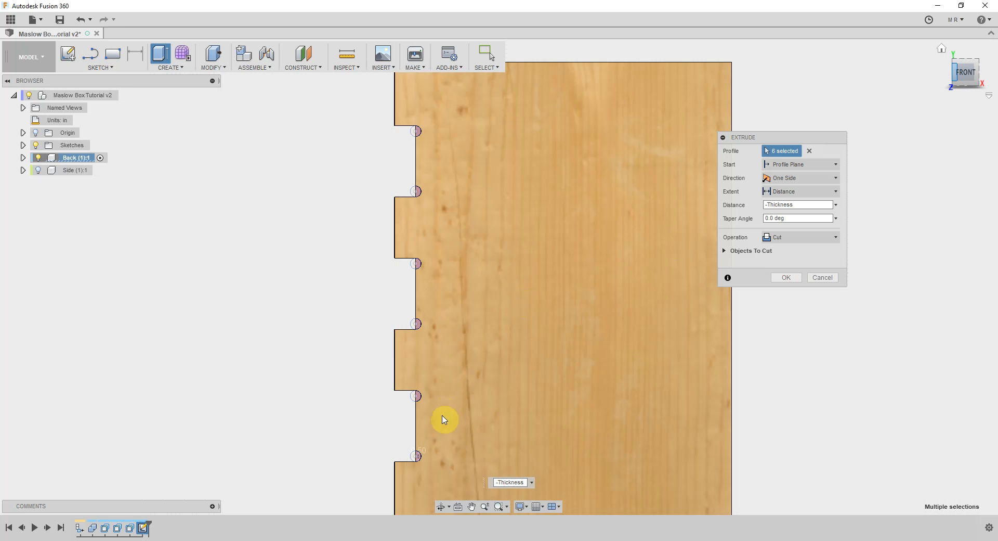
click(788, 279)
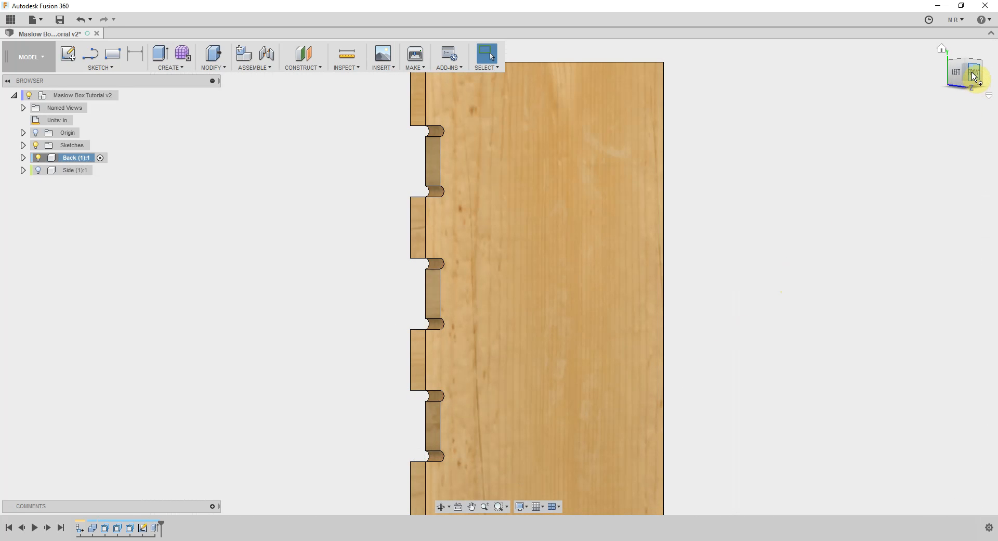
Return to the front view of the Back and save the design with the version description "User Saved"
click(974, 77)
scroll(551, 287, down, 2)
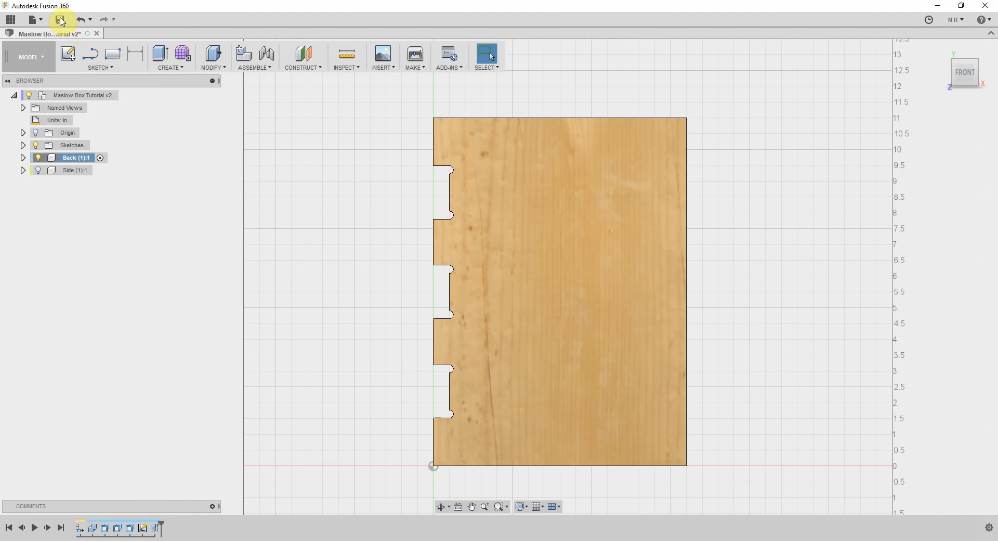
click(60, 20)
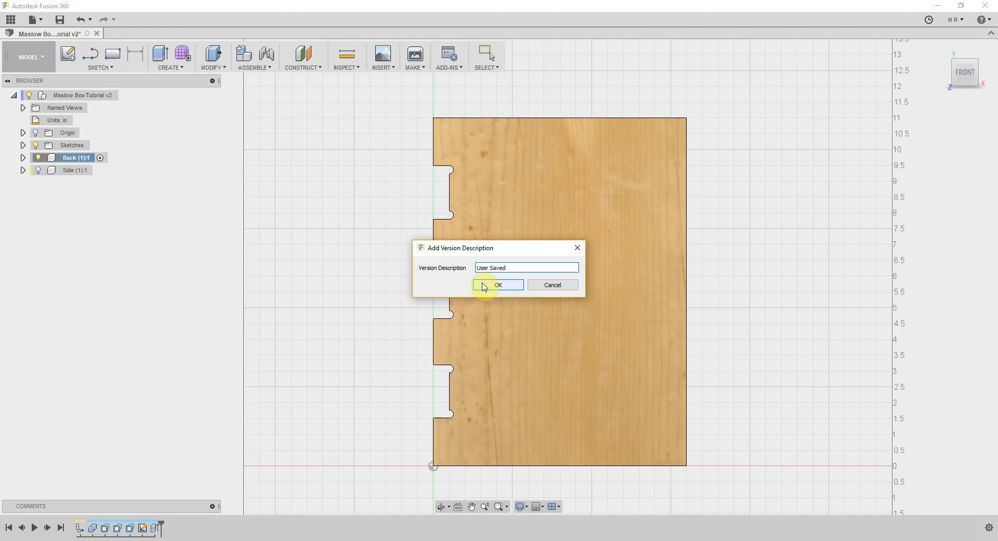
click(498, 285)
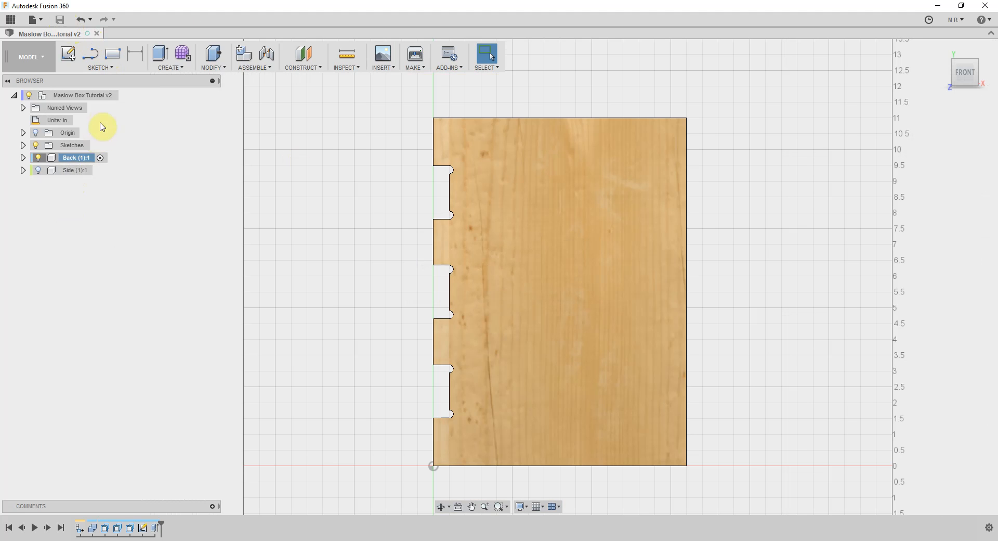
Unisolate the Back component to bring the Side back into the display
click(78, 162)
right_click(78, 163)
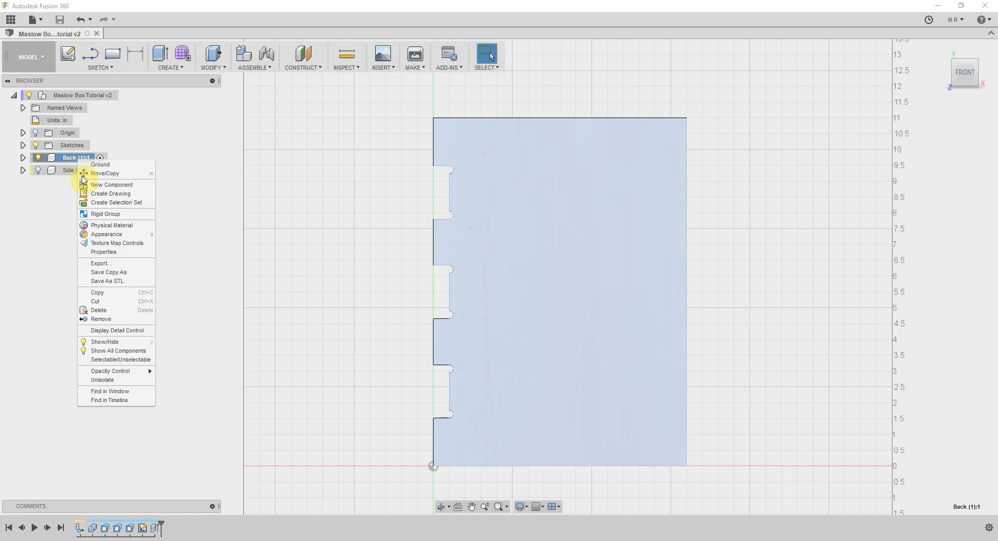
click(127, 381)
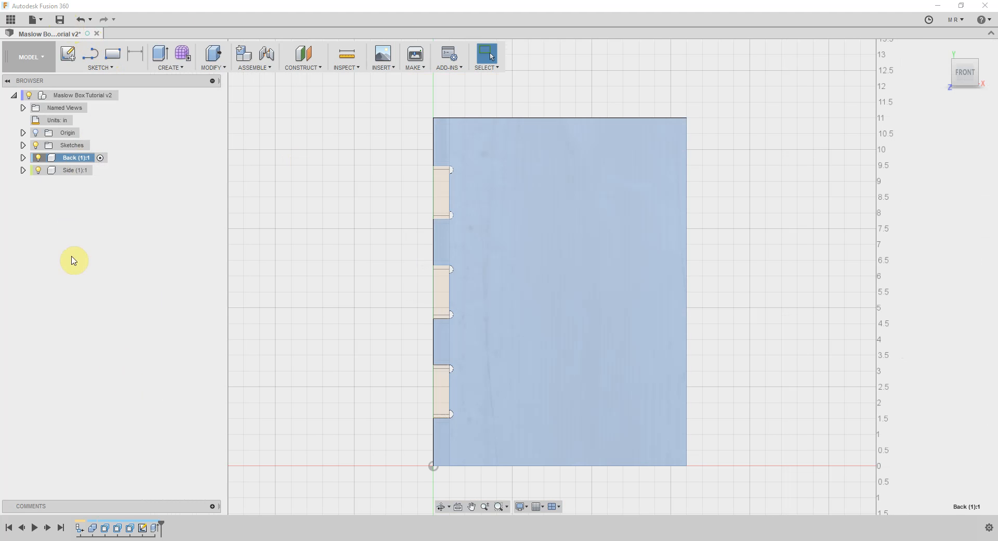
Activate the top-level Maslow Box Tutorial component and view the joined panels from the front and above
right_click(68, 172)
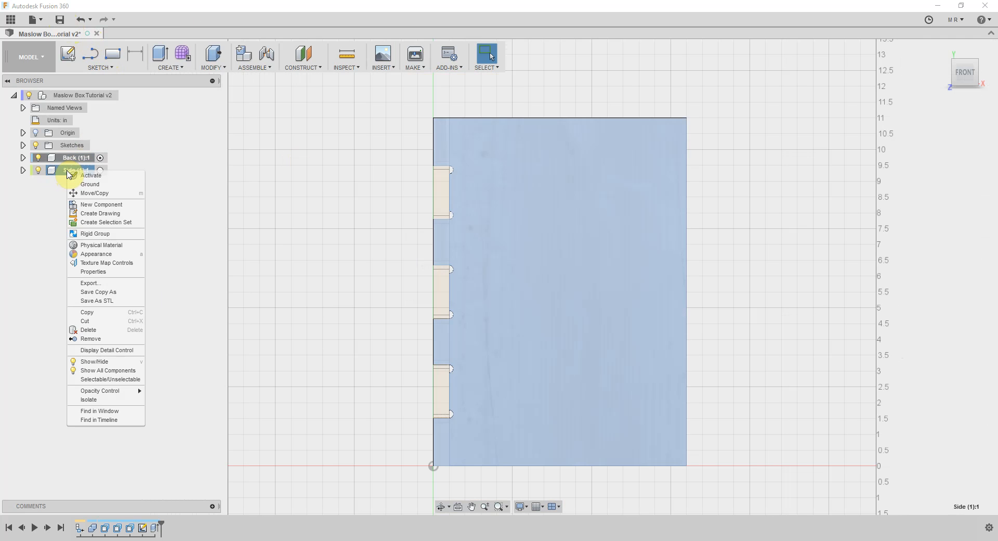
click(162, 150)
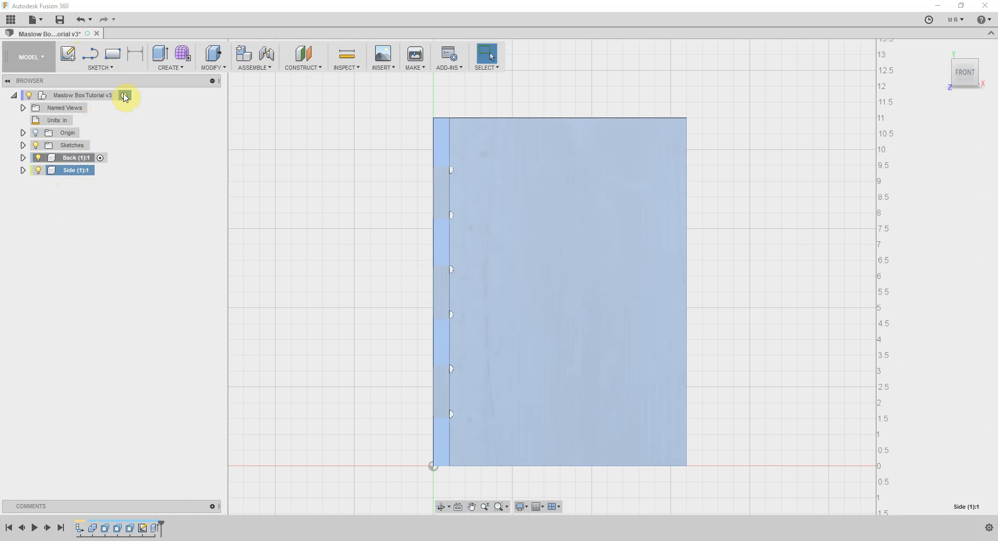
click(125, 96)
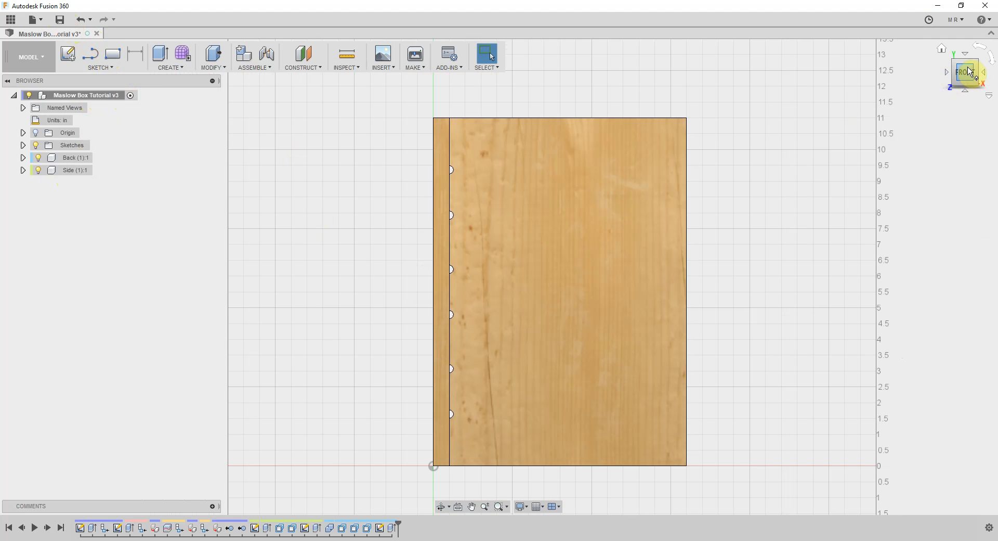
click(969, 66)
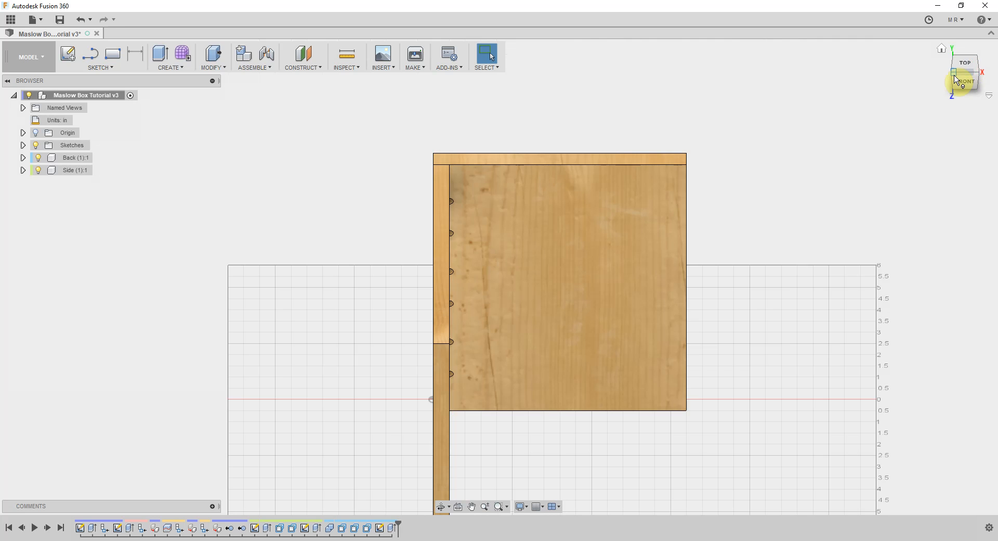
Activate the Side component and show both whole panels in an angled view
click(956, 79)
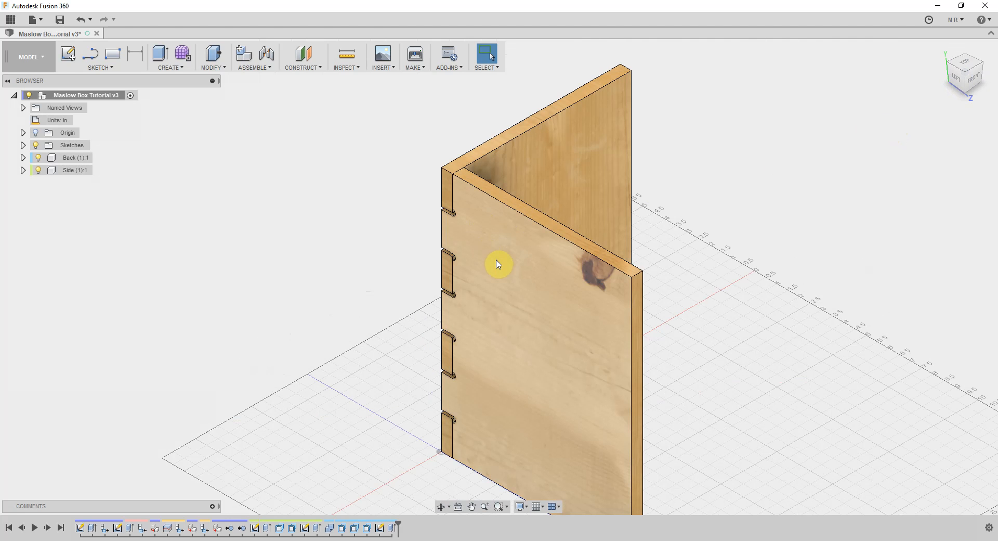
click(498, 264)
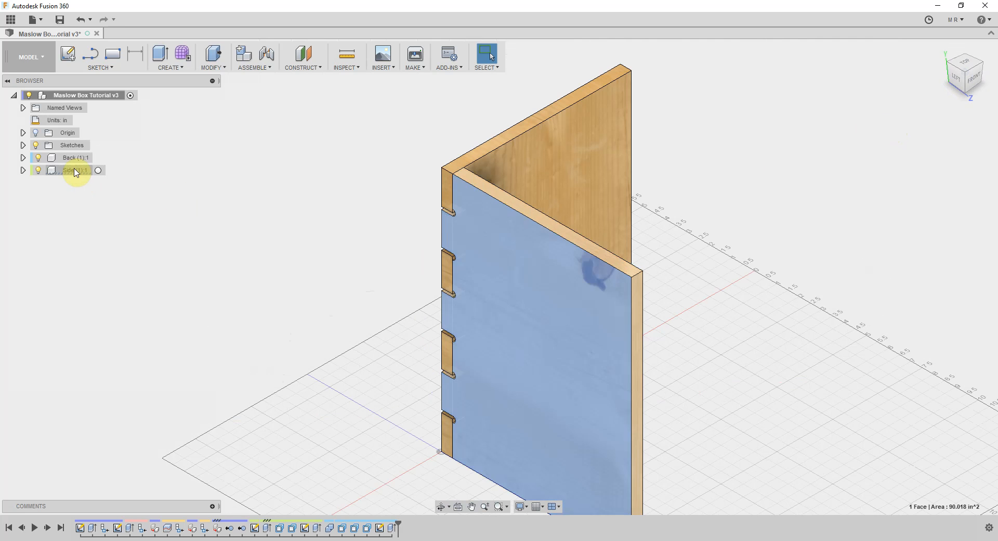
right_click(77, 172)
click(104, 173)
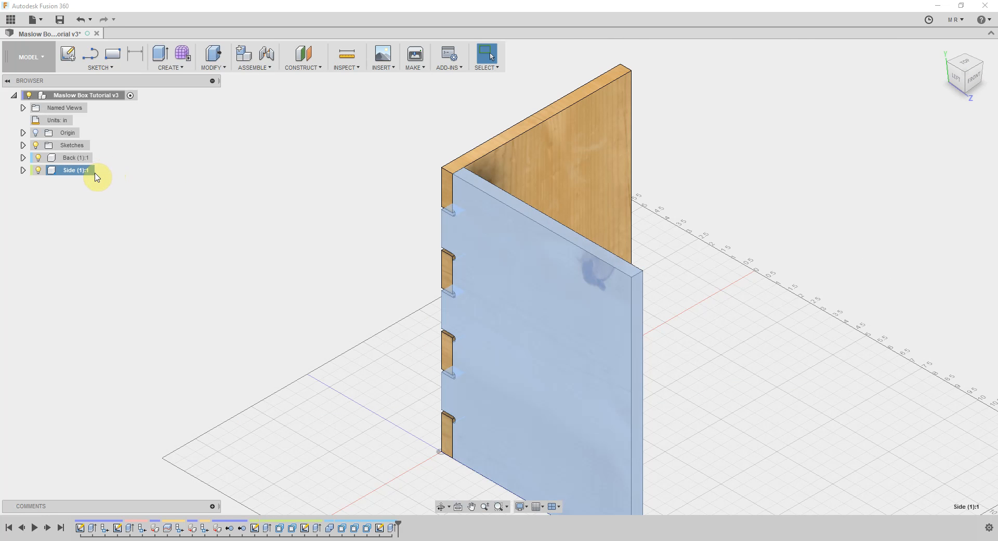
click(100, 170)
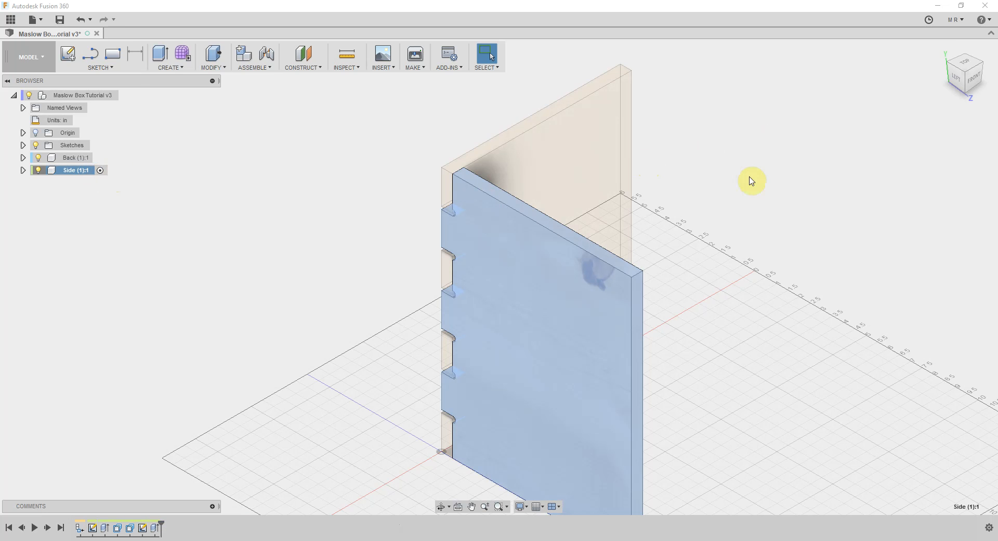
scroll(339, 196, down, 3)
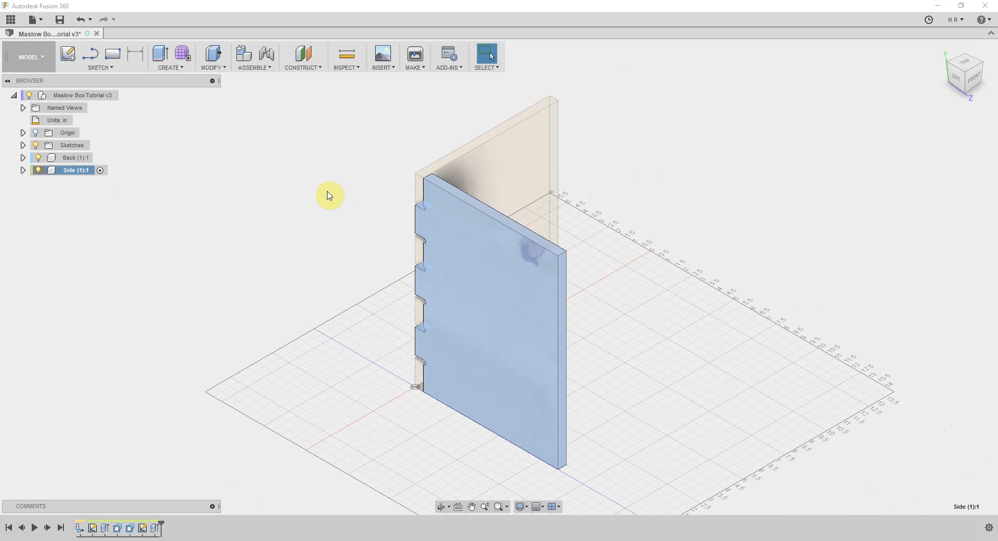
right_click(466, 228)
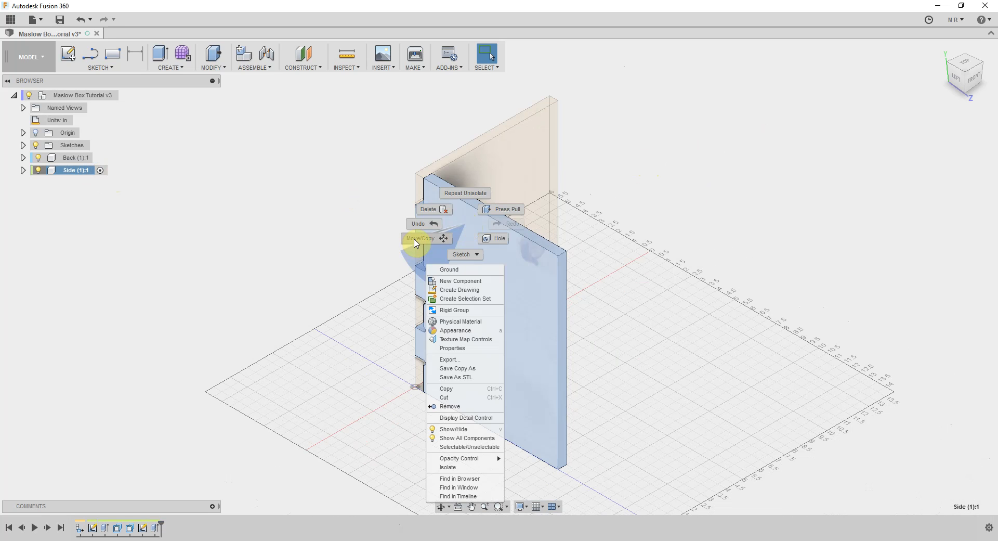
click(416, 243)
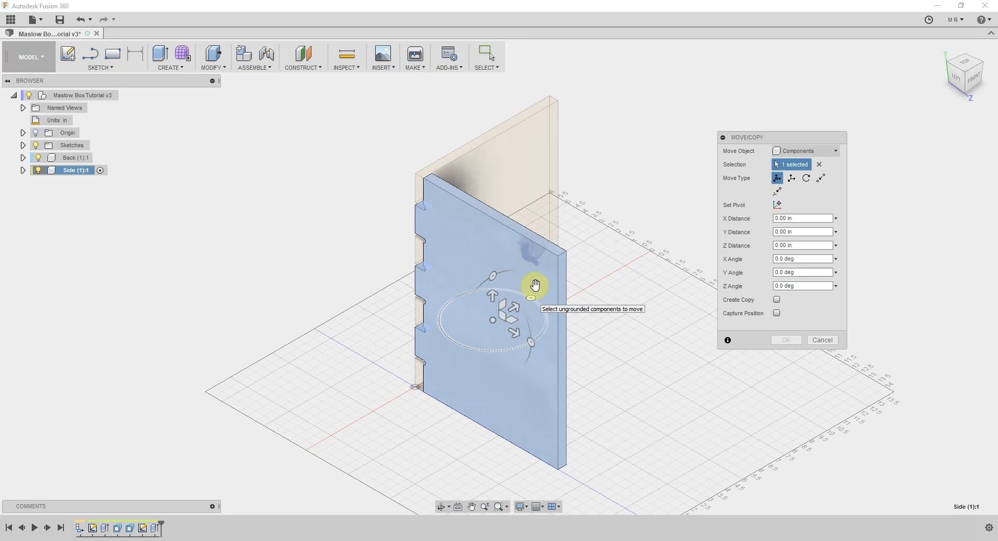
mouse_move(486, 329)
mouse_down()
mouse_move(462, 341)
mouse_move(476, 332)
mouse_up()
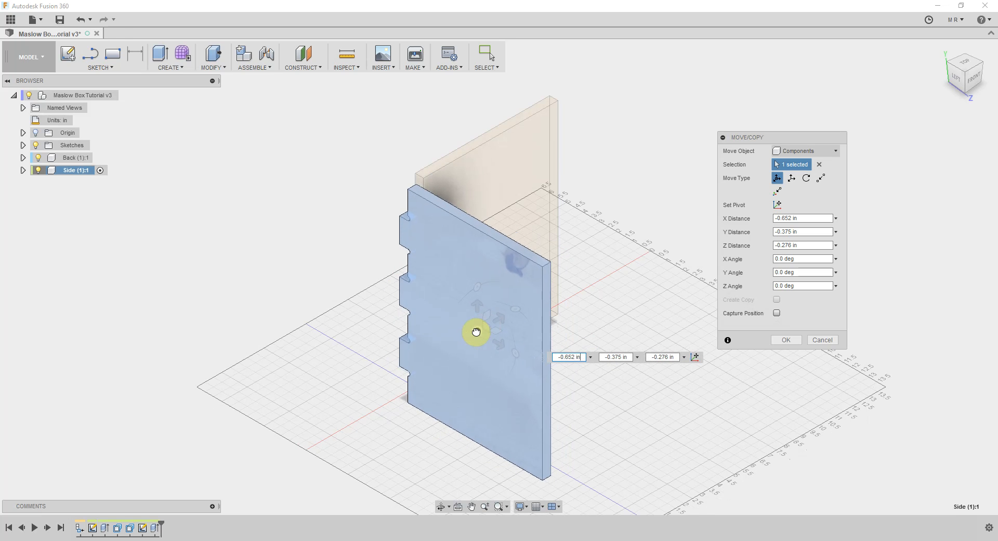
key(Return)
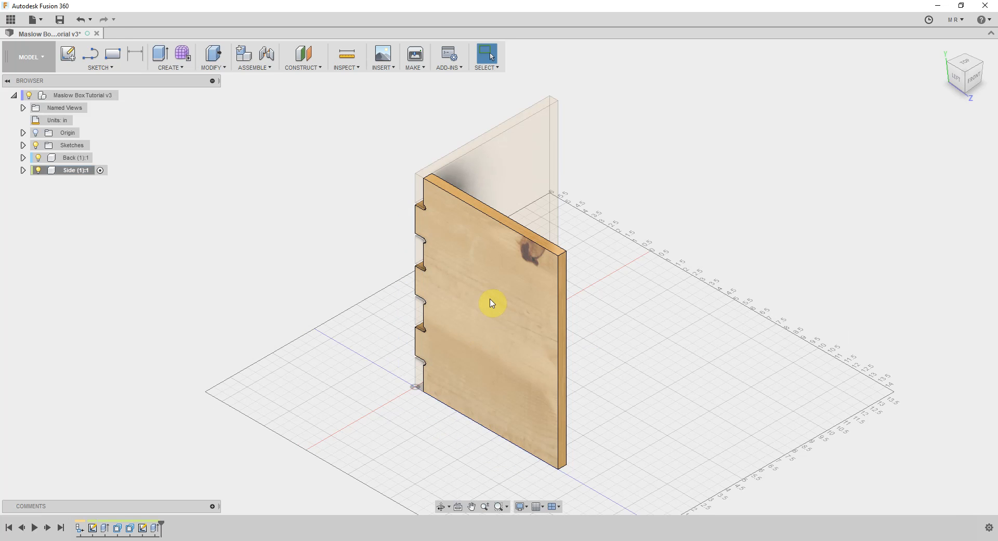
right_click(491, 303)
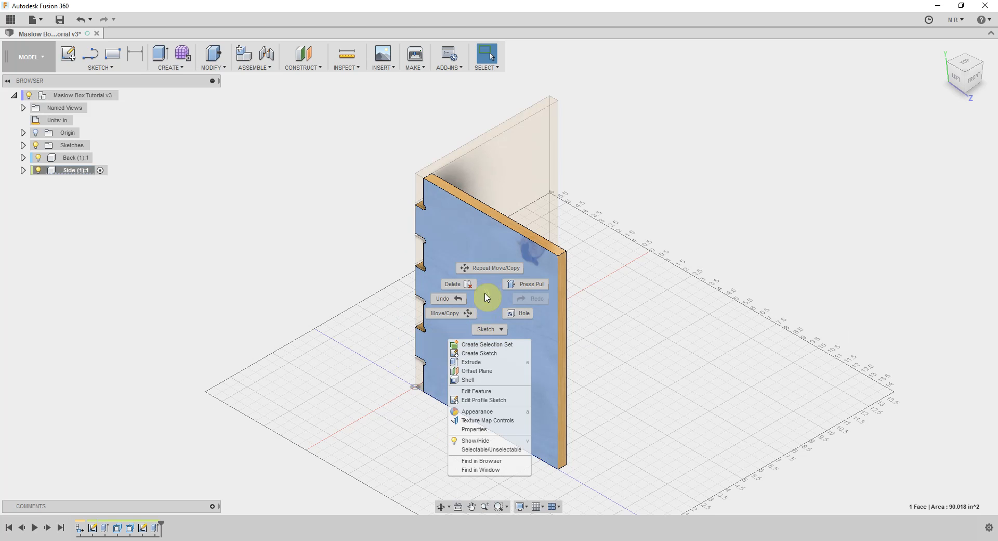
click(446, 313)
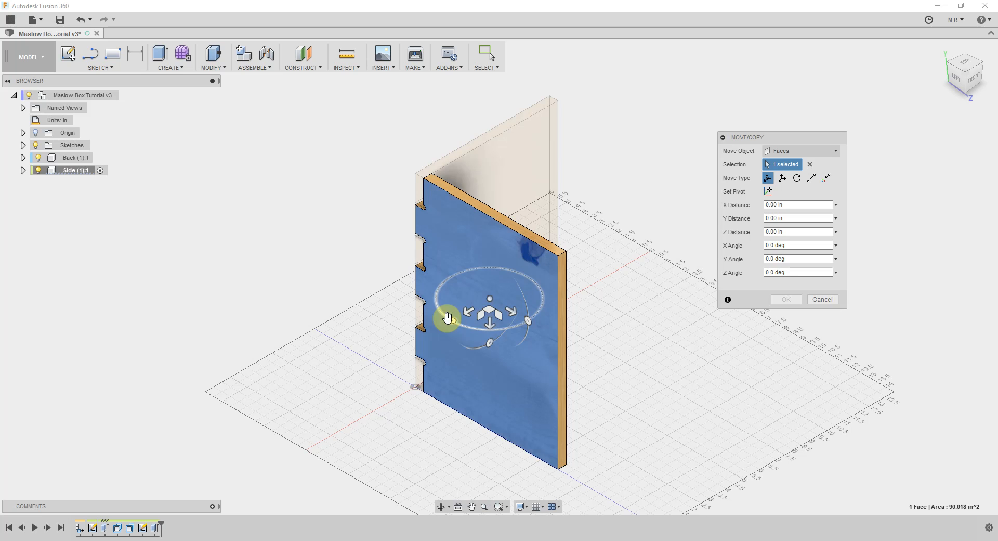
drag(449, 317, 439, 283)
key(Escape)
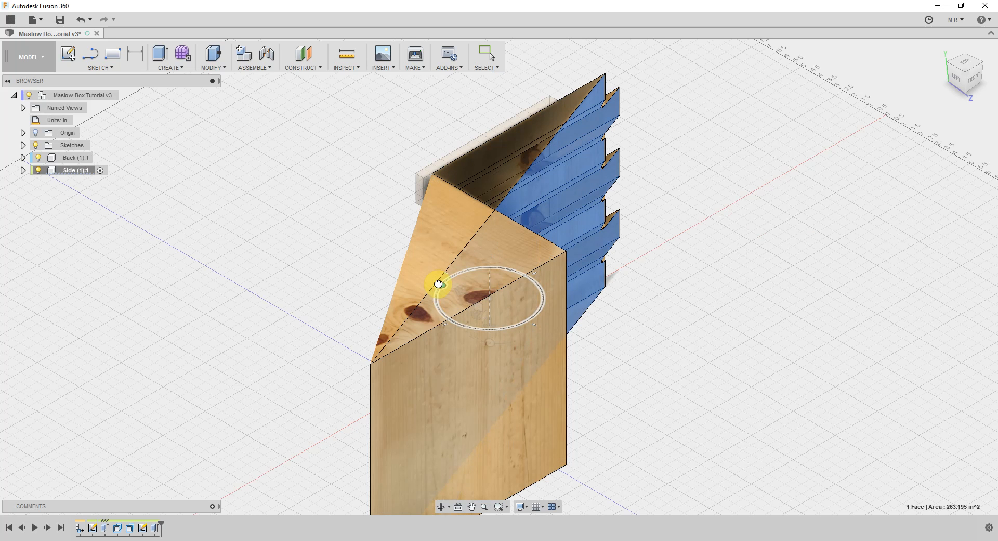
Start moving the whole Side component and rotate it -90 degrees about Y so it stands parallel to the Back
right_click(74, 174)
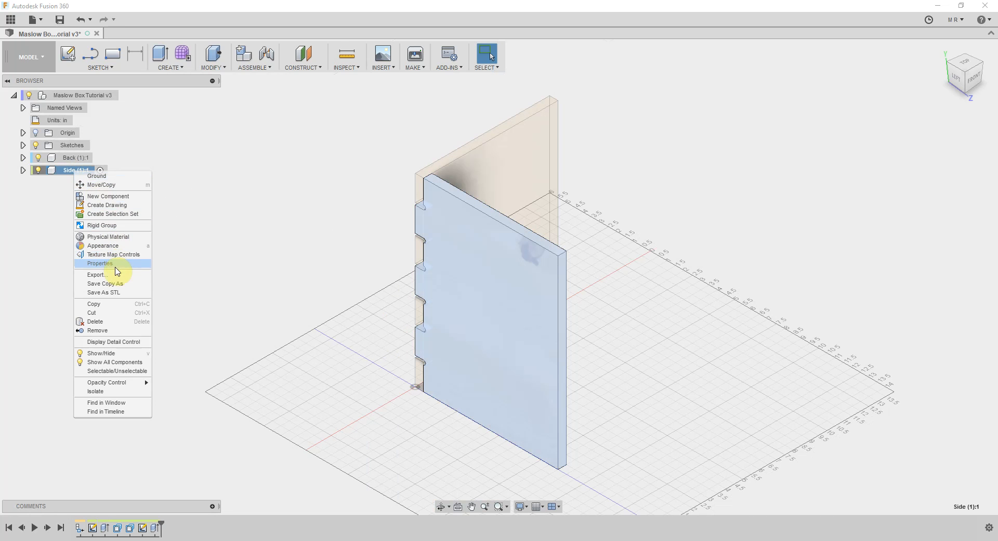
click(101, 184)
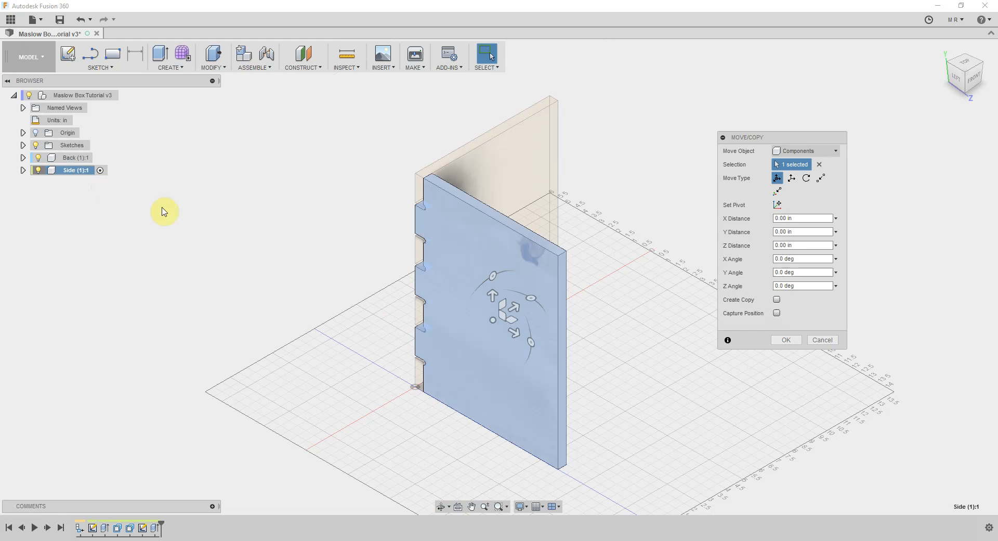
click(533, 300)
drag(535, 304, 529, 341)
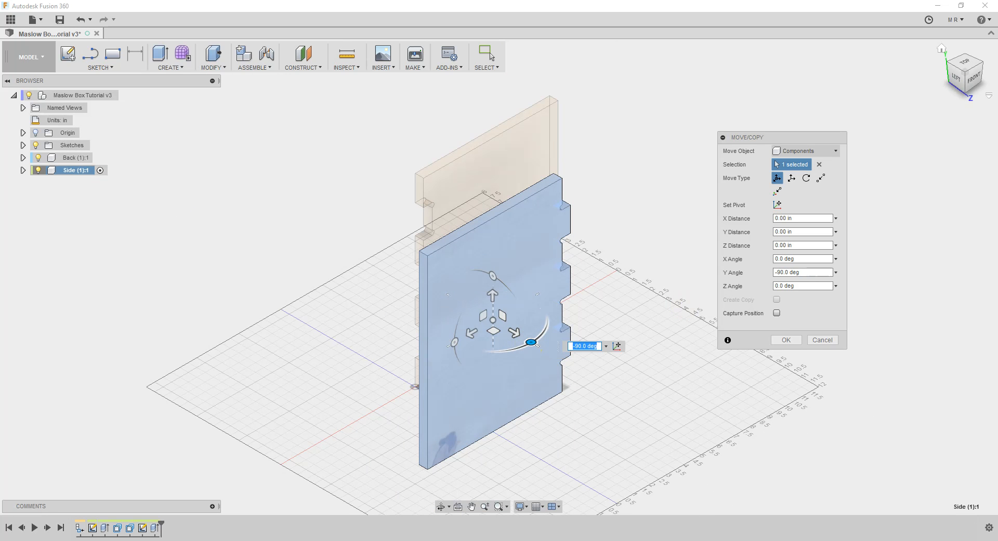
In the left view, slide the rotated Side about -4.10 in along X toward the plane of the Back
click(957, 78)
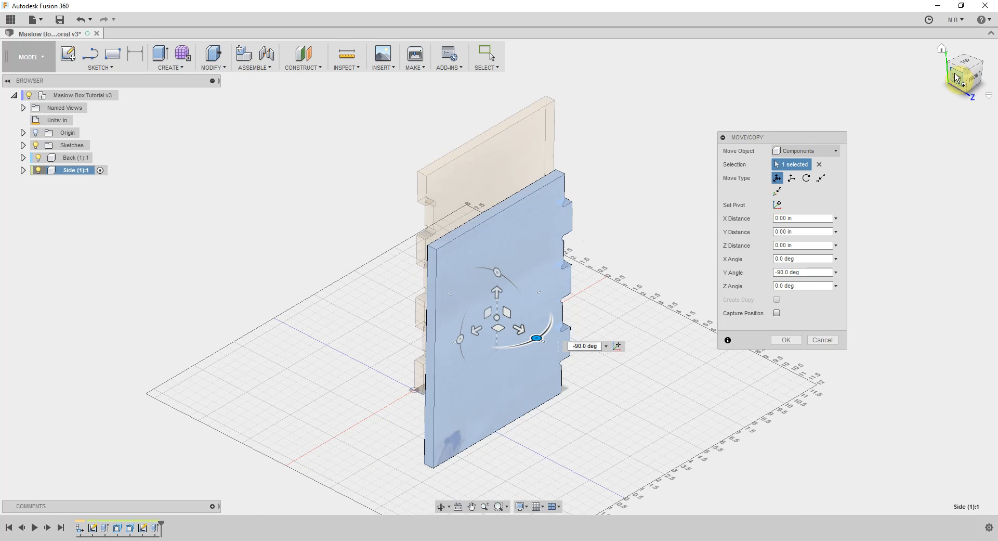
drag(588, 270, 489, 258)
scroll(488, 259, up, 4)
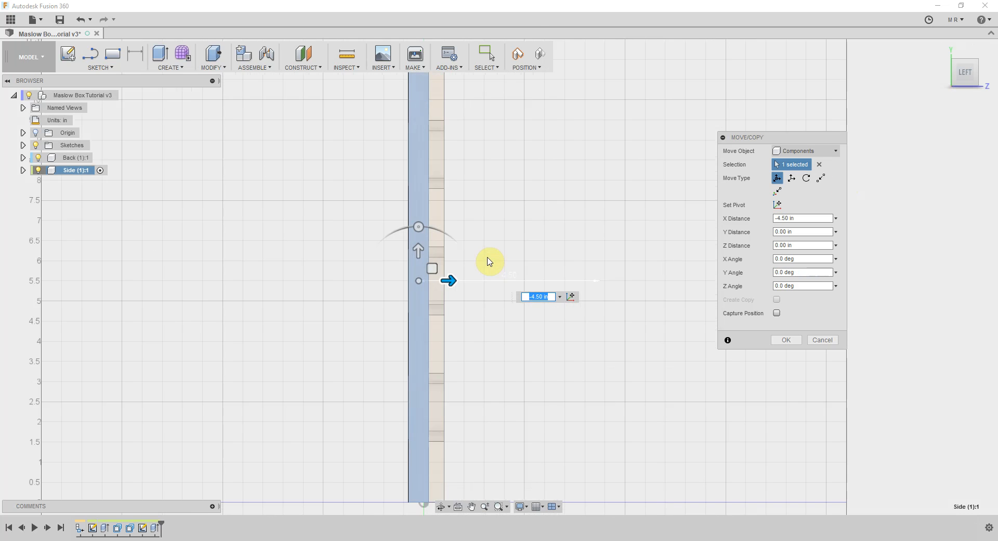
drag(385, 300, 418, 301)
scroll(418, 300, down, 2)
scroll(421, 192, up, 5)
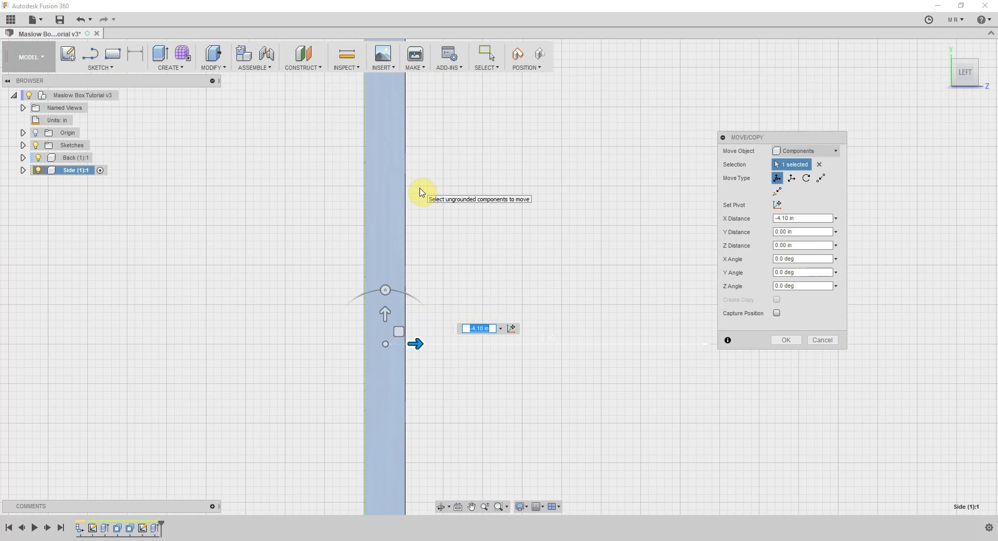
scroll(412, 245, down, 6)
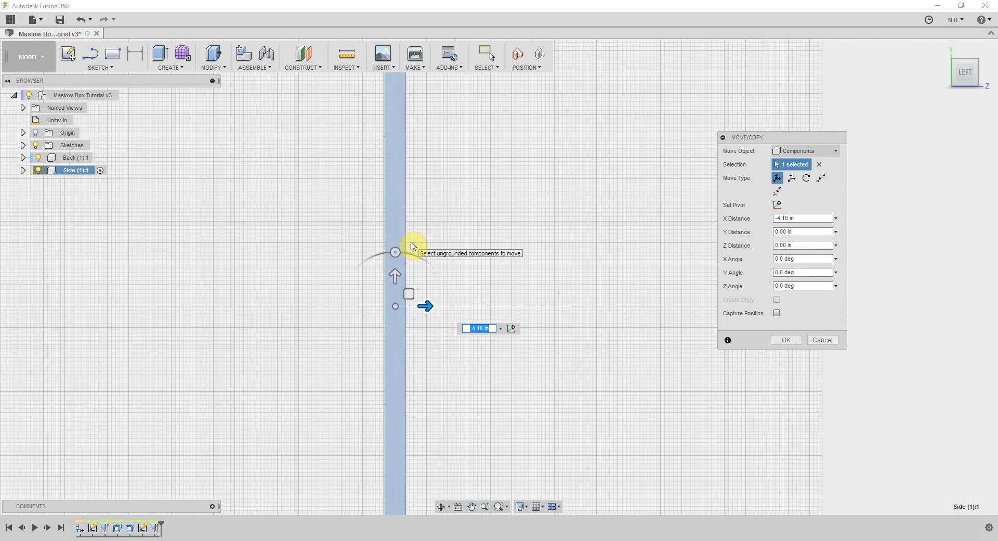
scroll(390, 225, up, 4)
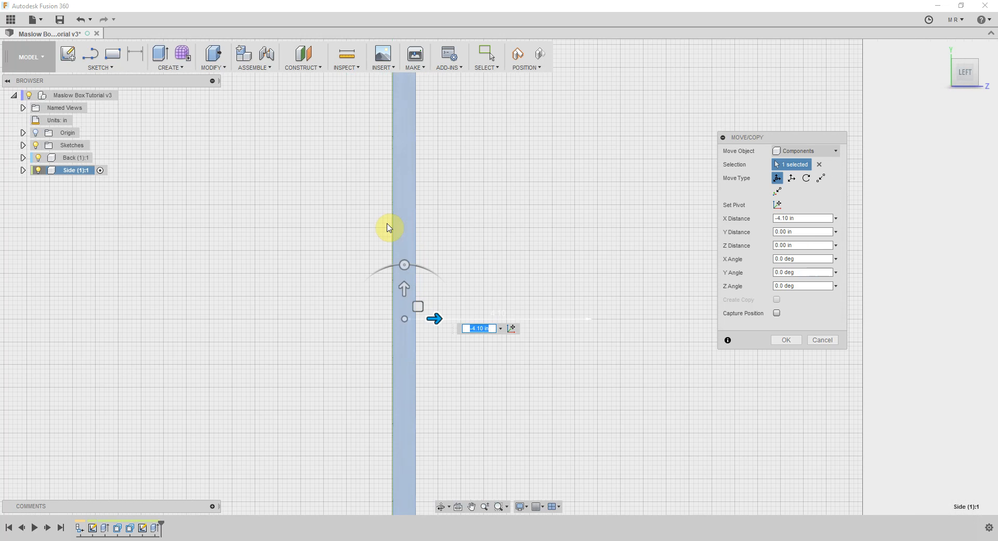
scroll(415, 246, up, 4)
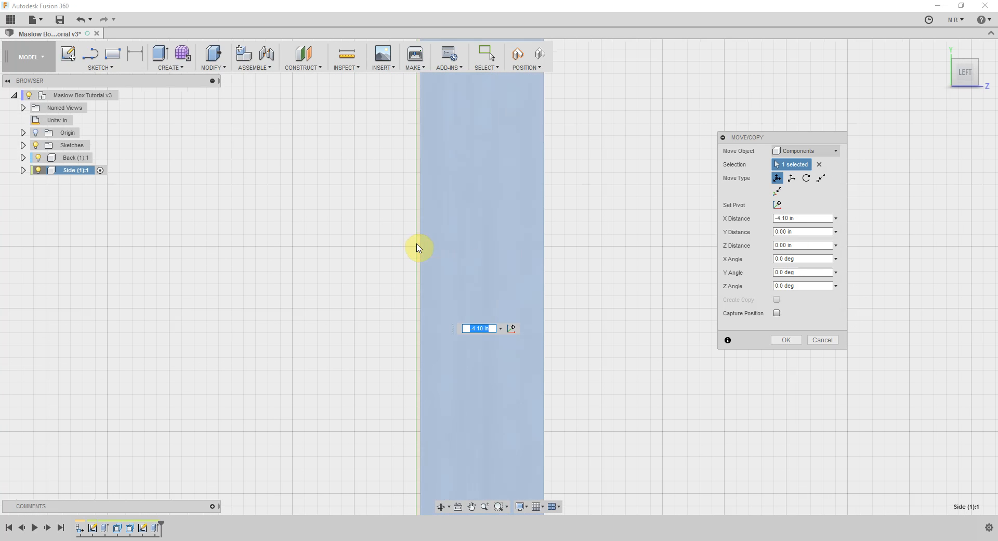
Fine-tune the Side's position along X until its faces are roughly flush with those of the Back, ending with a nudge of about -0.019 in
click(416, 244)
drag(416, 248, 540, 234)
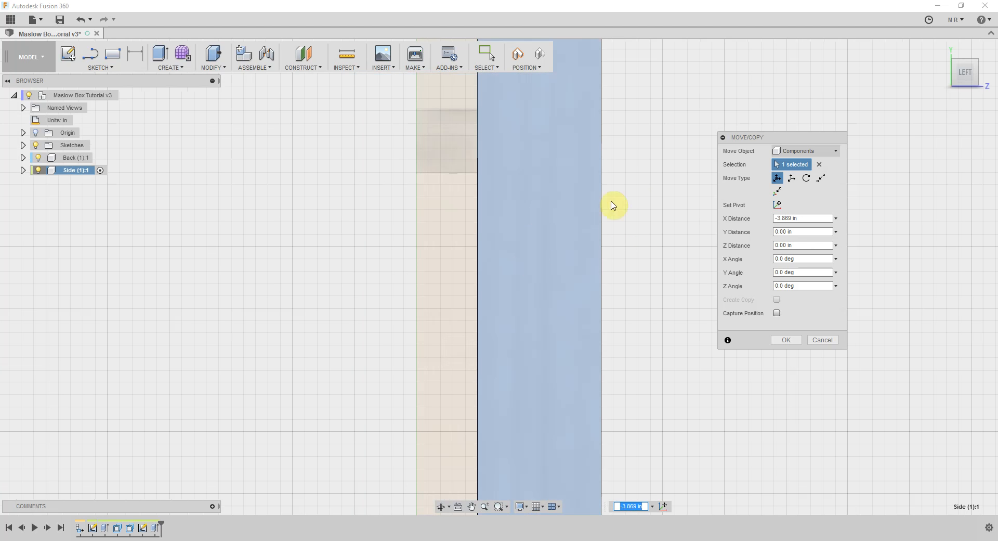
scroll(640, 202, up, 1)
scroll(598, 290, down, 4)
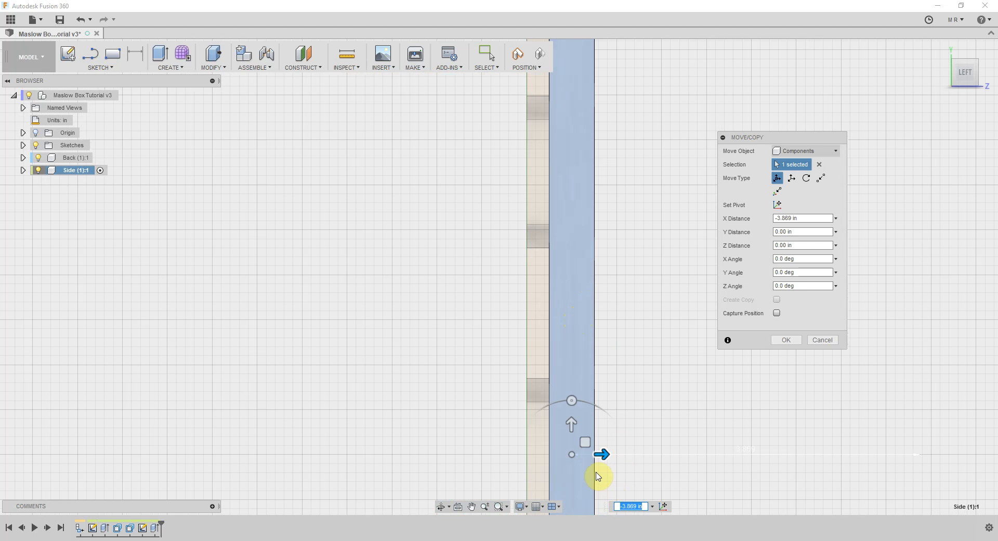
scroll(597, 472, up, 4)
drag(581, 426, 493, 428)
scroll(411, 441, up, 2)
scroll(411, 442, up, 4)
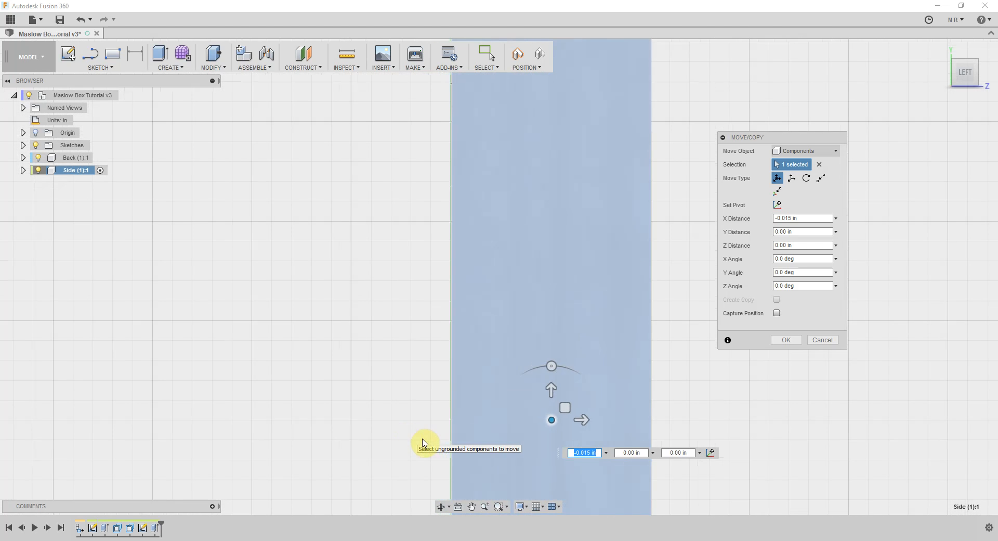
drag(656, 404, 655, 403)
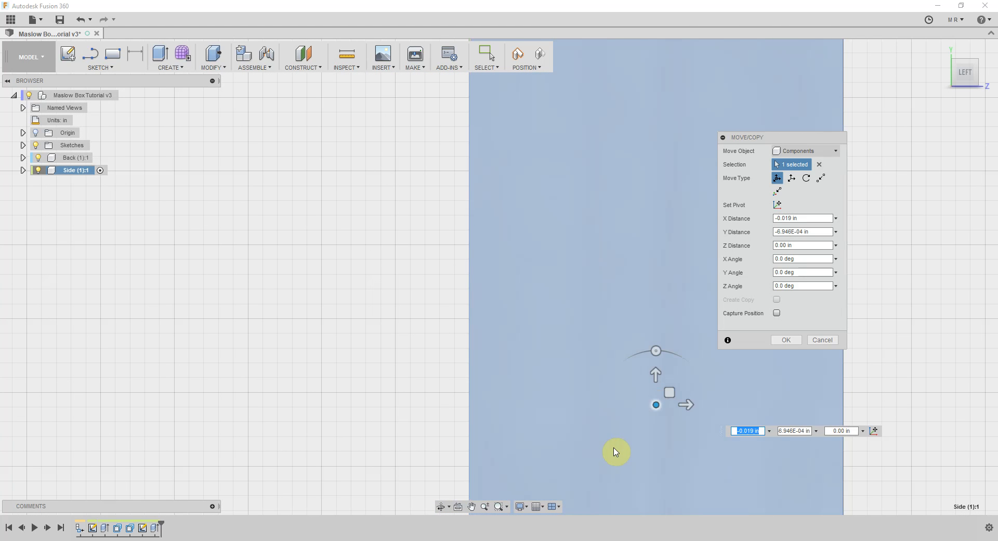
scroll(416, 388, down, 4)
scroll(419, 386, down, 4)
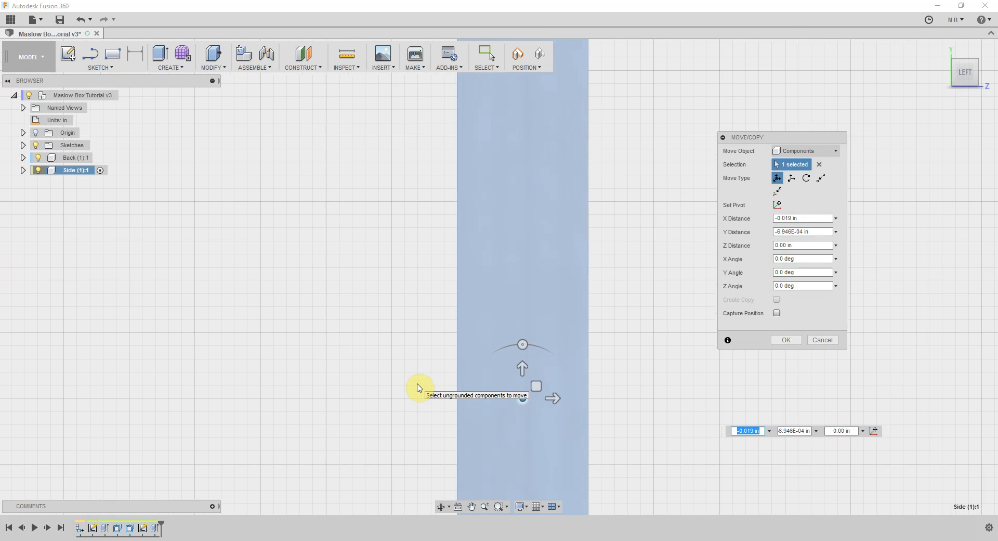
In the front view, slide the Side 5.00 in along Z so its tabs clear the Back's slots
click(959, 77)
click(975, 74)
click(976, 73)
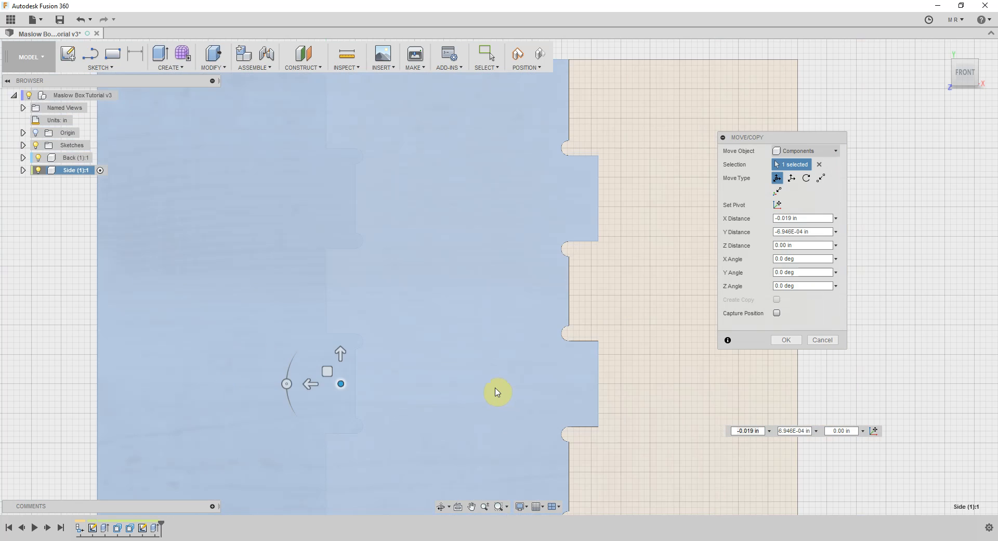
scroll(548, 323, down, 3)
scroll(635, 223, down, 1)
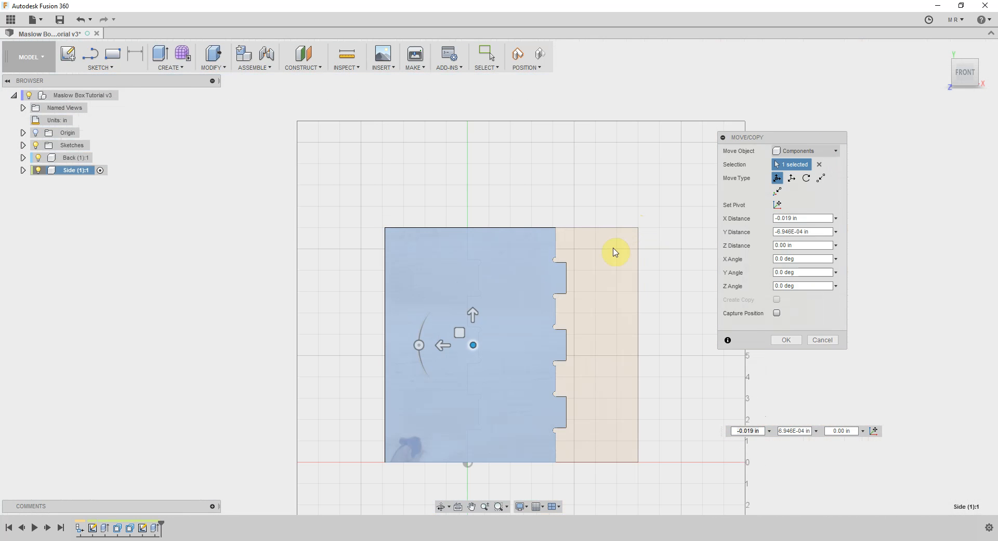
drag(444, 345, 347, 345)
scroll(486, 338, up, 5)
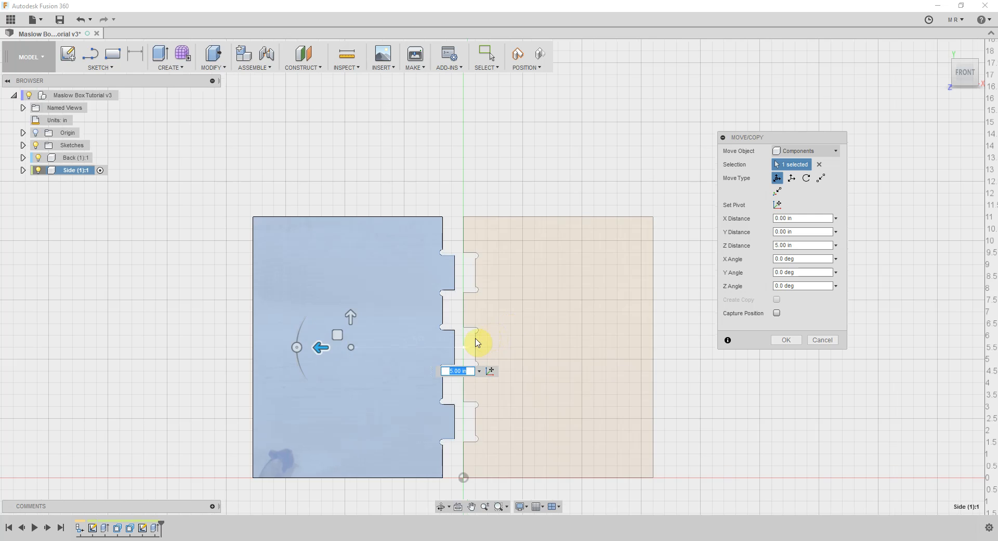
scroll(416, 363, down, 5)
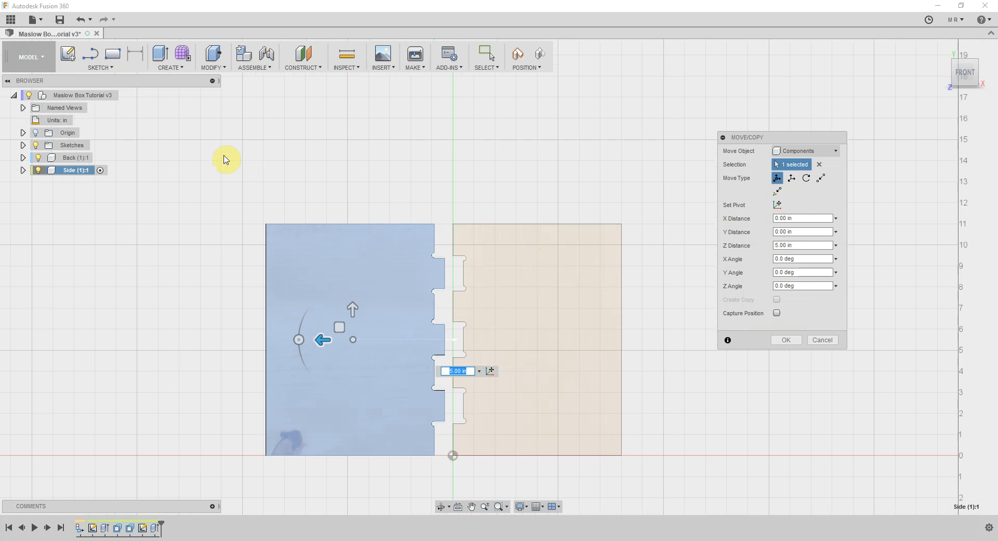
Check the panels' alignment from above, accept the Side's move and activate the top-level Maslow Box Tutorial component
click(966, 69)
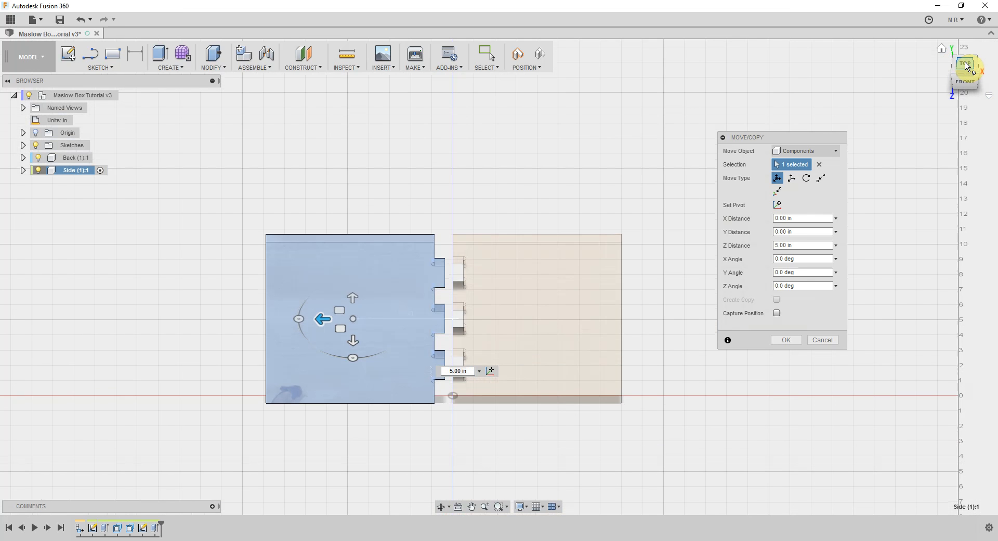
click(966, 65)
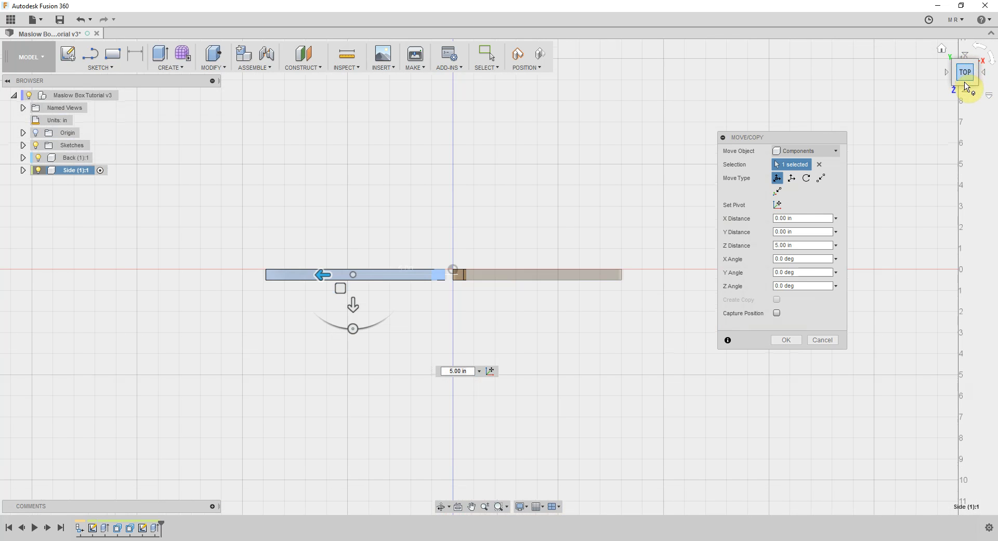
click(968, 87)
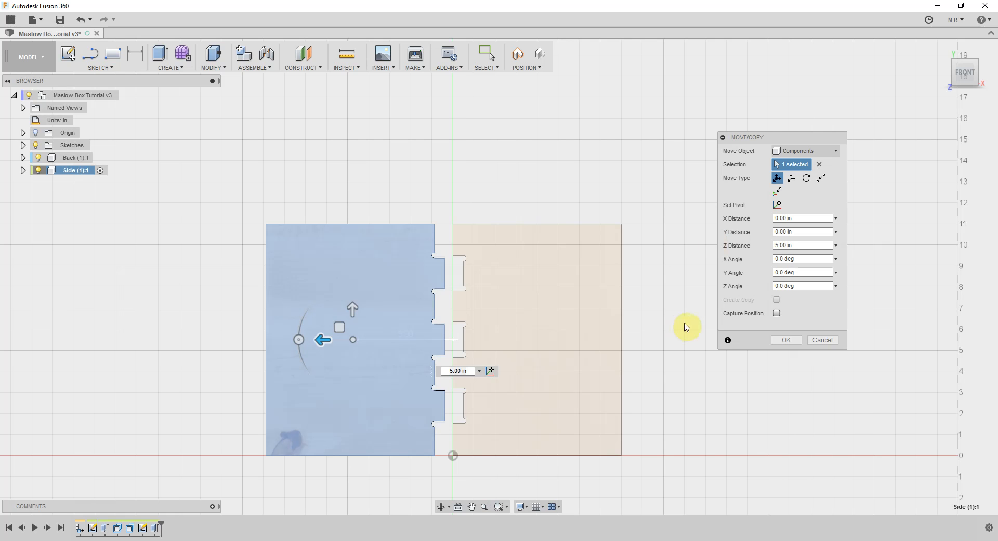
click(785, 340)
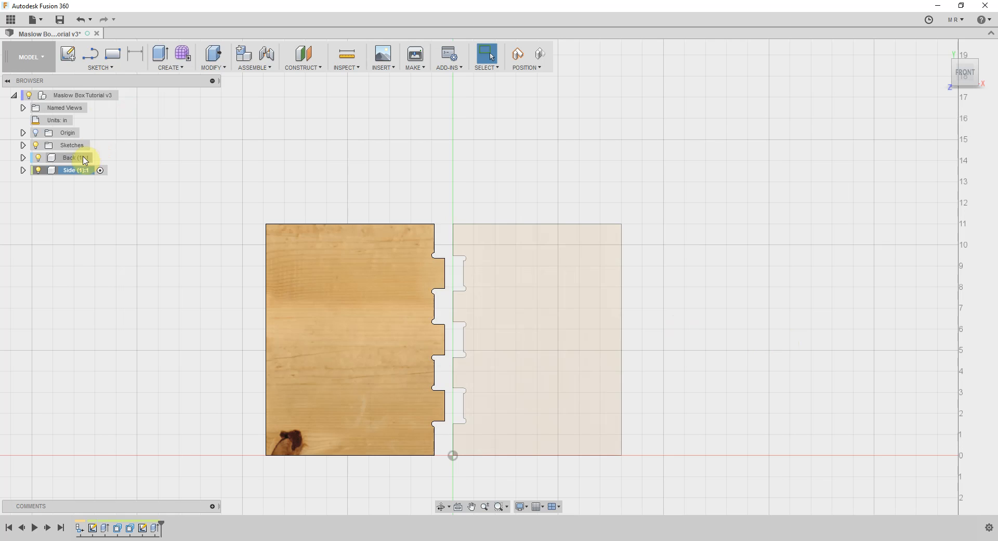
click(125, 95)
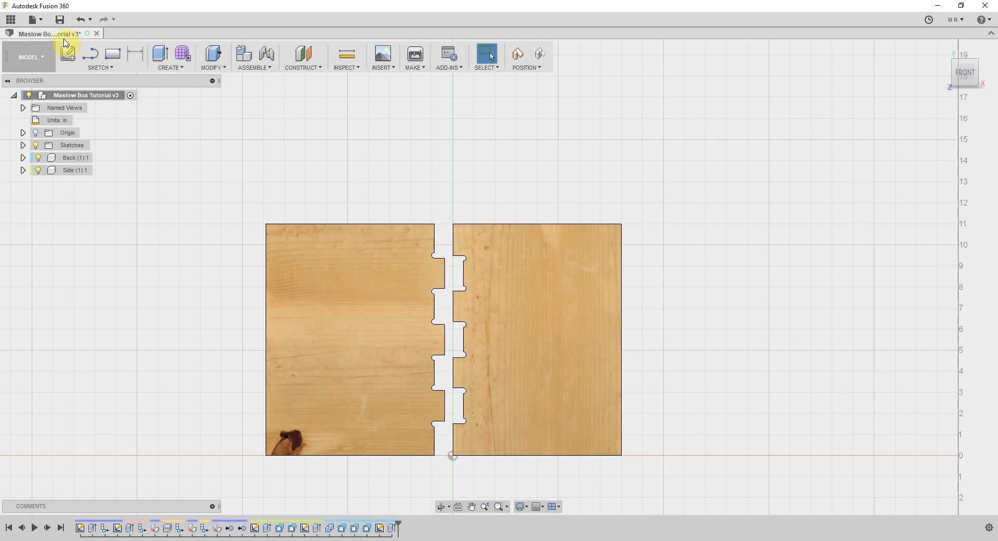
Save the design as a new version with the description "User Saved" and switch to the CAM workspace
click(59, 19)
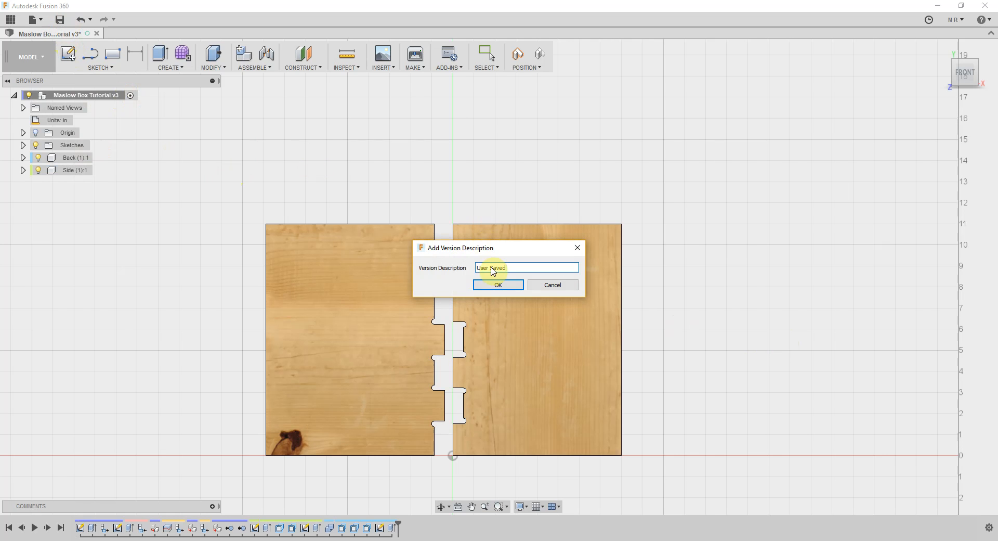
click(495, 287)
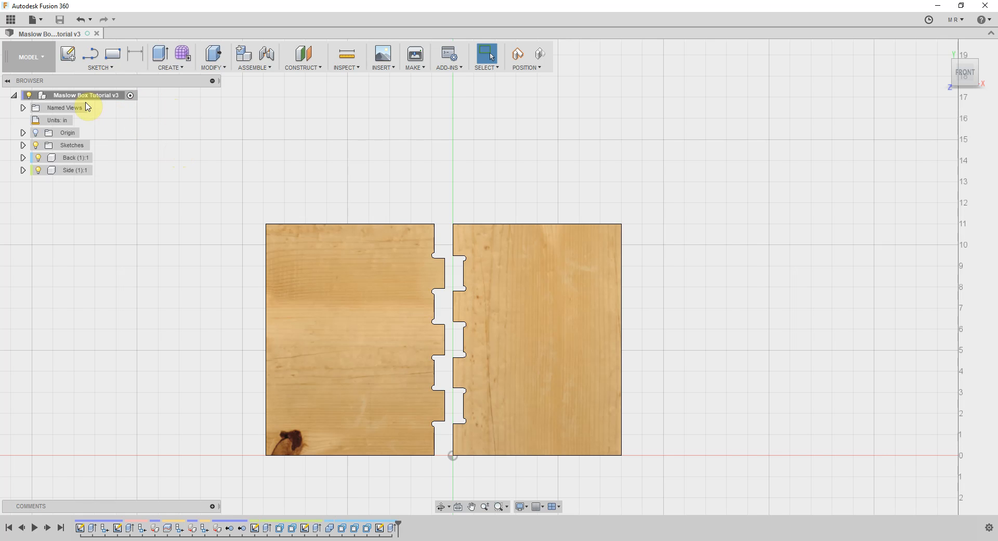
click(41, 57)
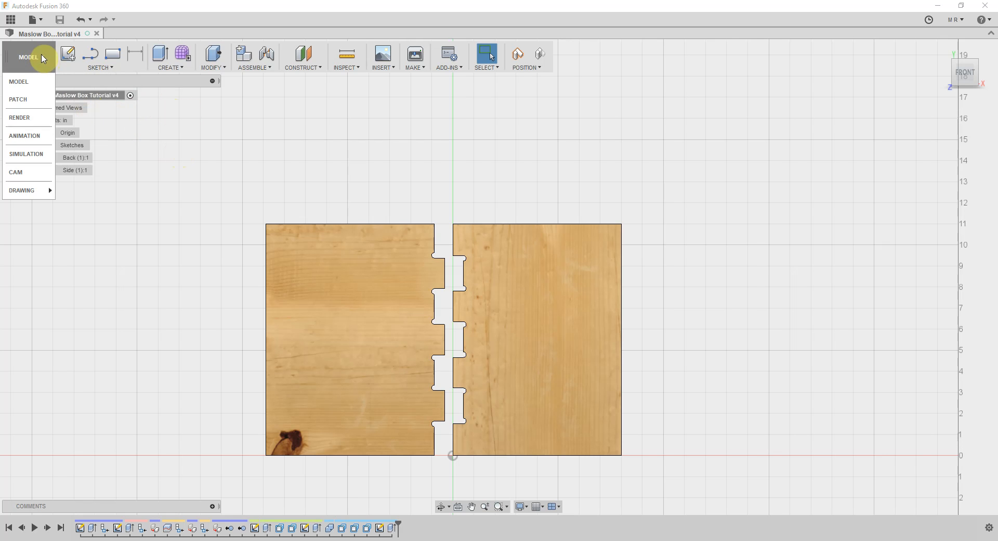
click(26, 172)
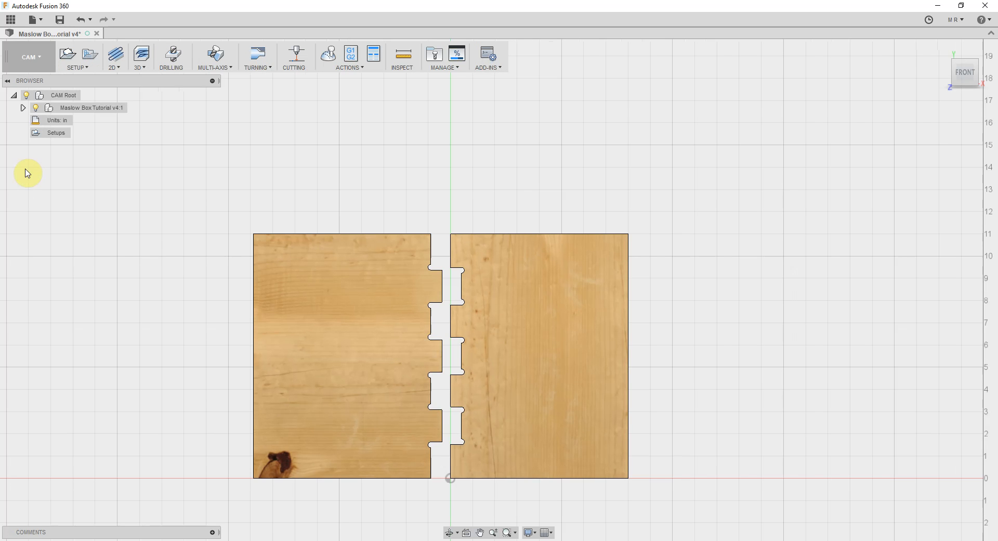
Create a new Milling setup with the Back and Side bodies as its model, keeping model orientation and a stock box point origin
click(85, 68)
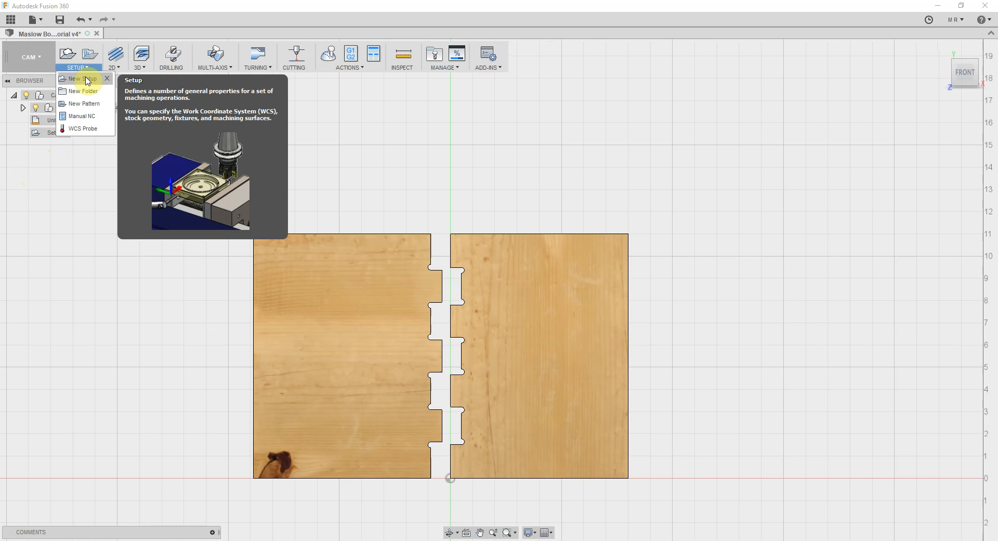
click(84, 78)
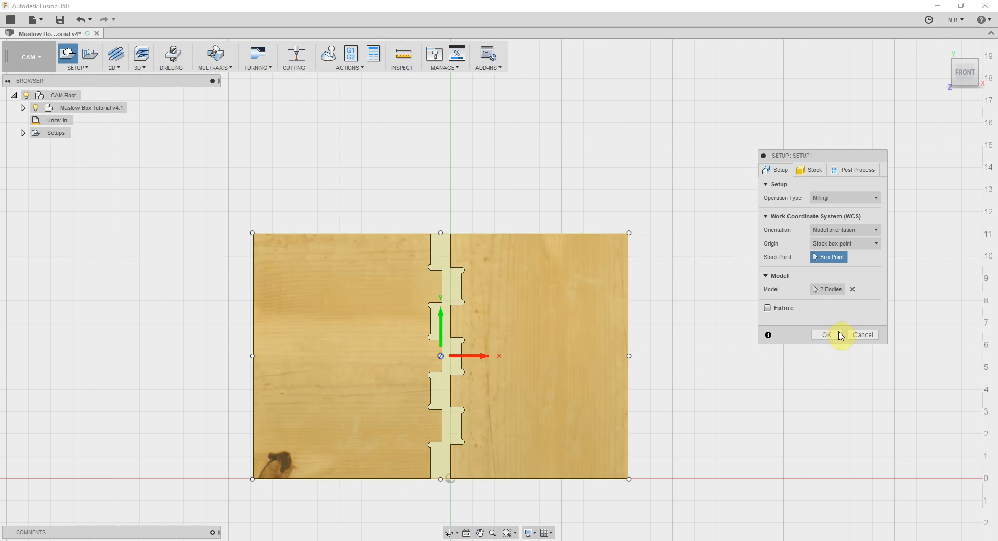
click(829, 289)
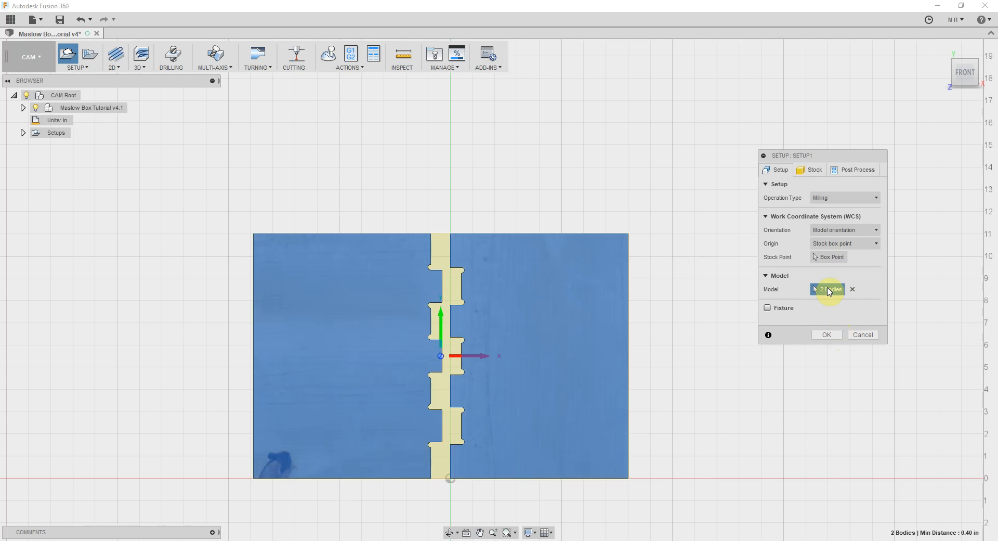
click(831, 337)
Start a 2D Contour operation and select the closed outlines of both panels as its contour geometry
click(111, 69)
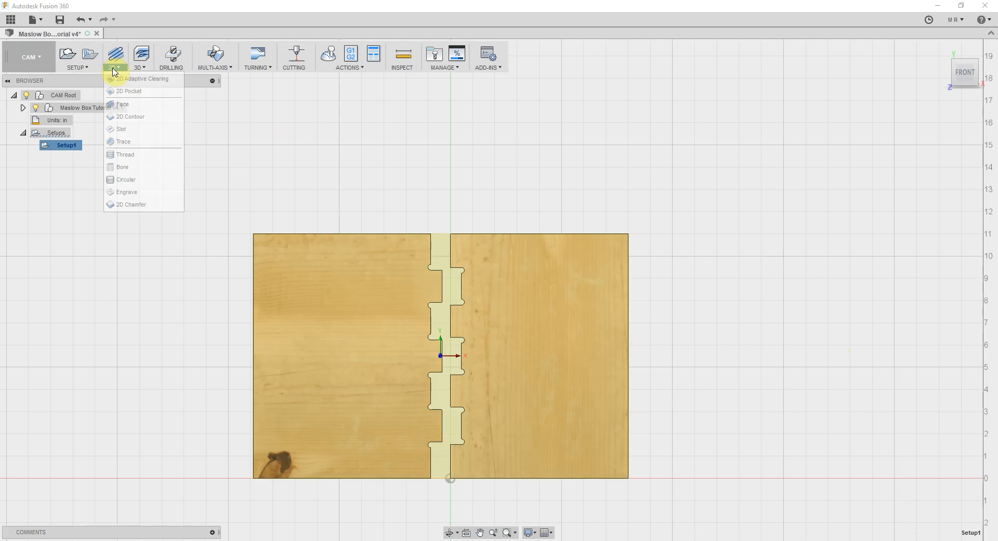
click(133, 117)
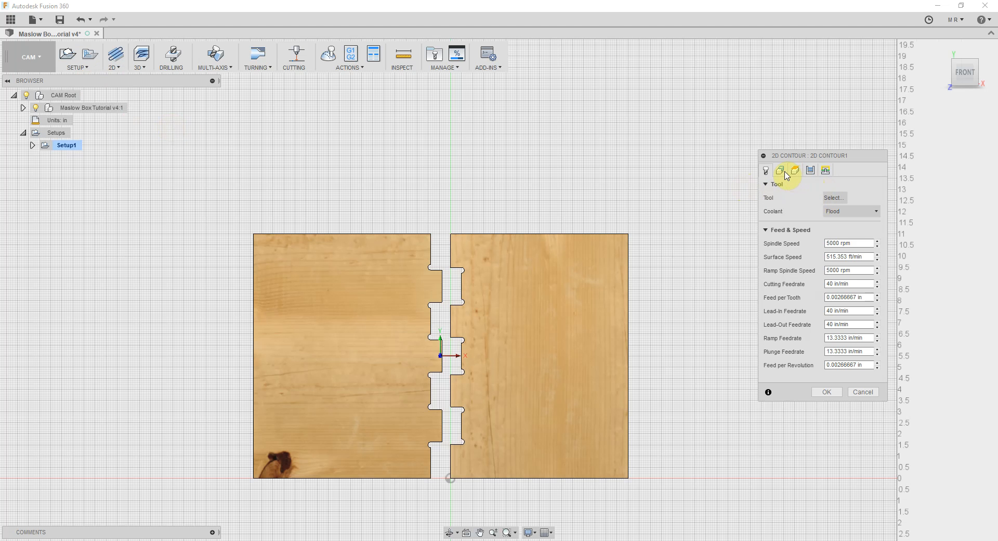
click(784, 174)
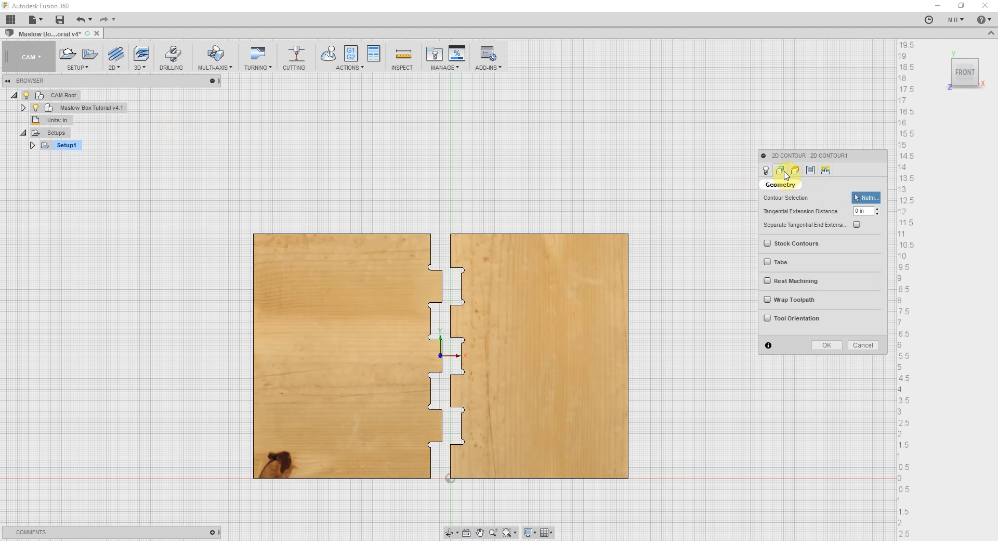
click(566, 238)
click(378, 238)
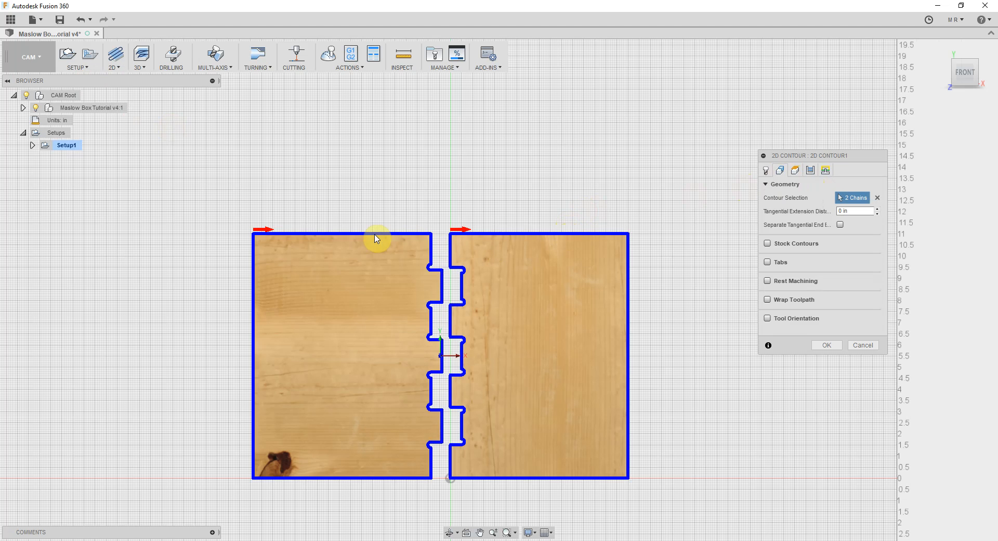